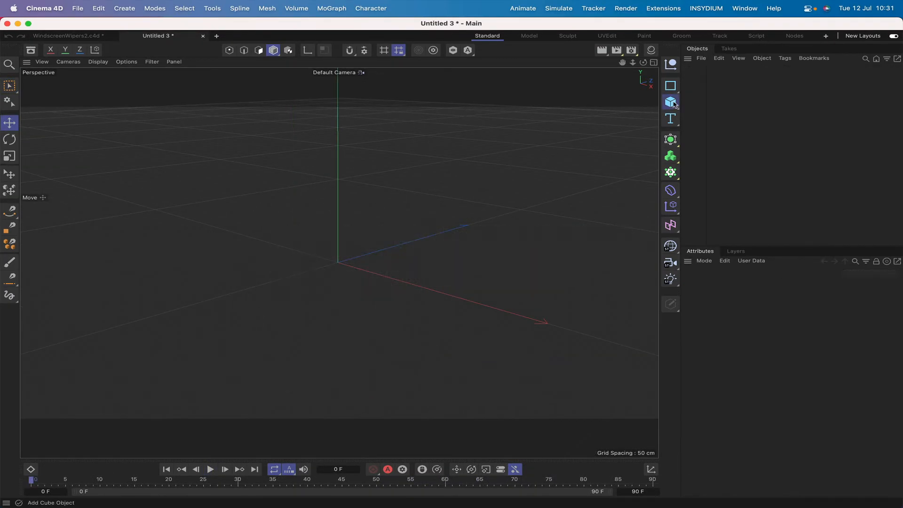
Add a cylinder primitive oriented along +Z and set its radius to 7 cm
{"action": "left_click", "coordinate": [670, 102]}
{"action": "left_click", "coordinate": [769, 120]}
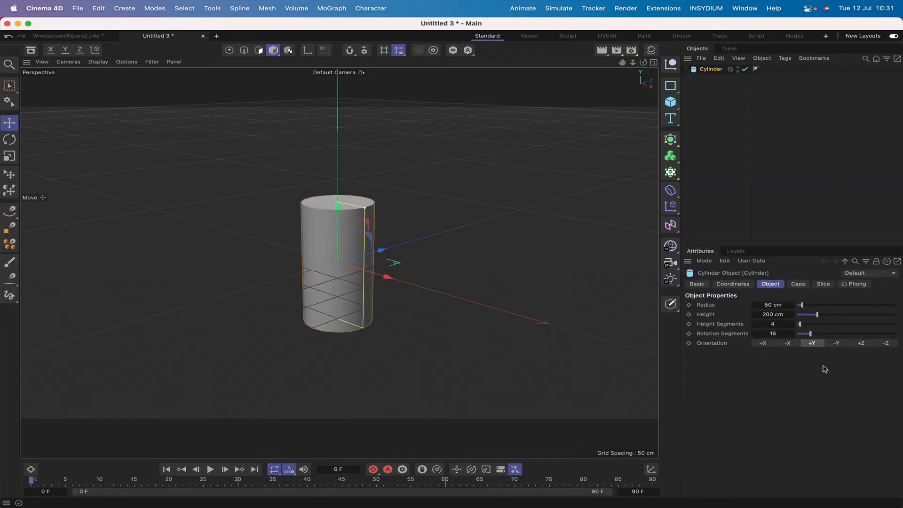
{"action": "left_click", "coordinate": [860, 343]}
{"action": "left_click", "coordinate": [775, 304]}
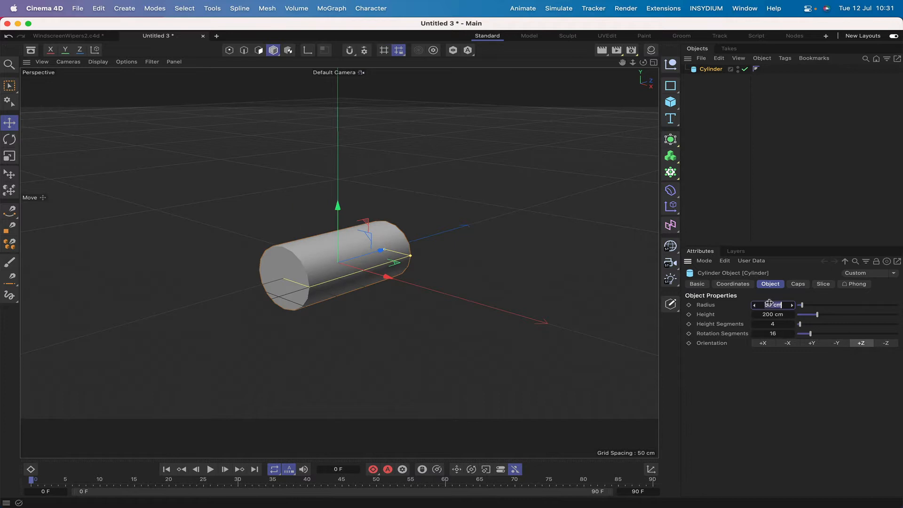
{"action": "type", "text": "7"}
{"action": "key", "text": "Return"}
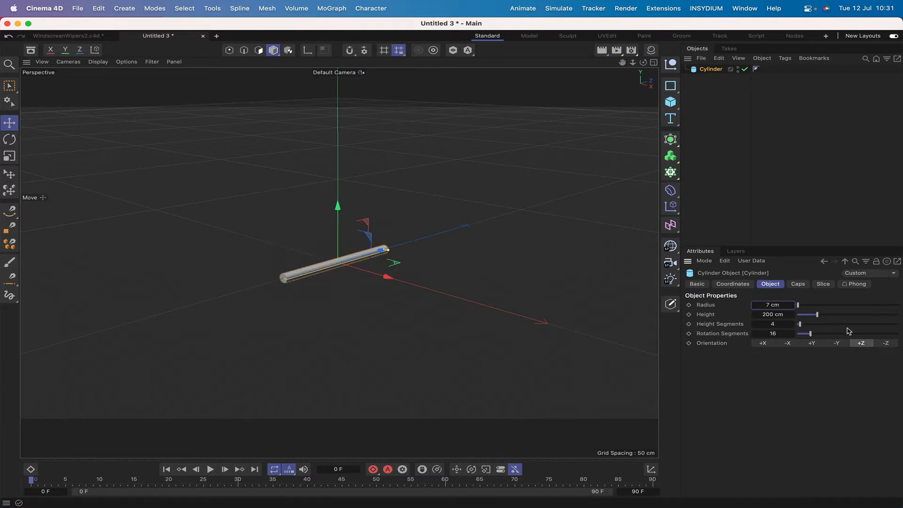
Set the cylinder's height to 1 cm, with 1 height segment and 60 rotation segments
{"action": "left_click", "coordinate": [766, 314]}
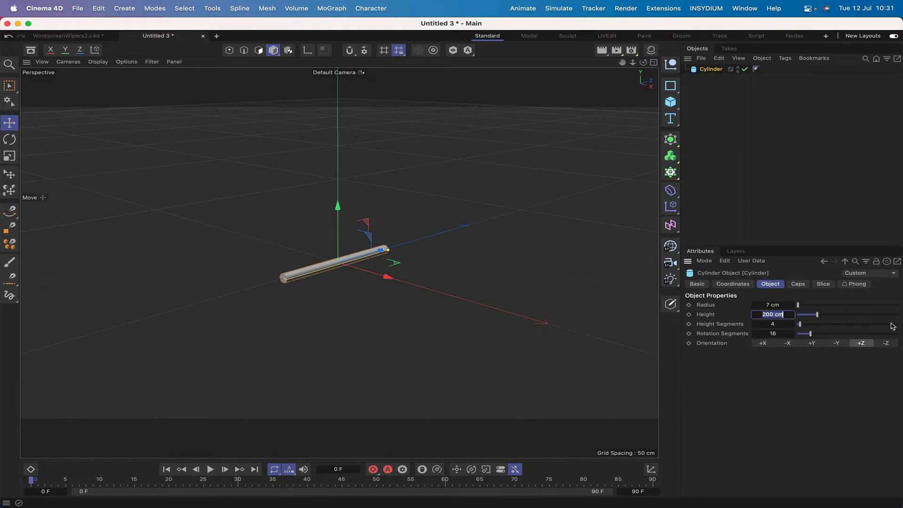
{"action": "type", "text": "1"}
{"action": "key", "text": "Return"}
{"action": "left_click", "coordinate": [772, 324]}
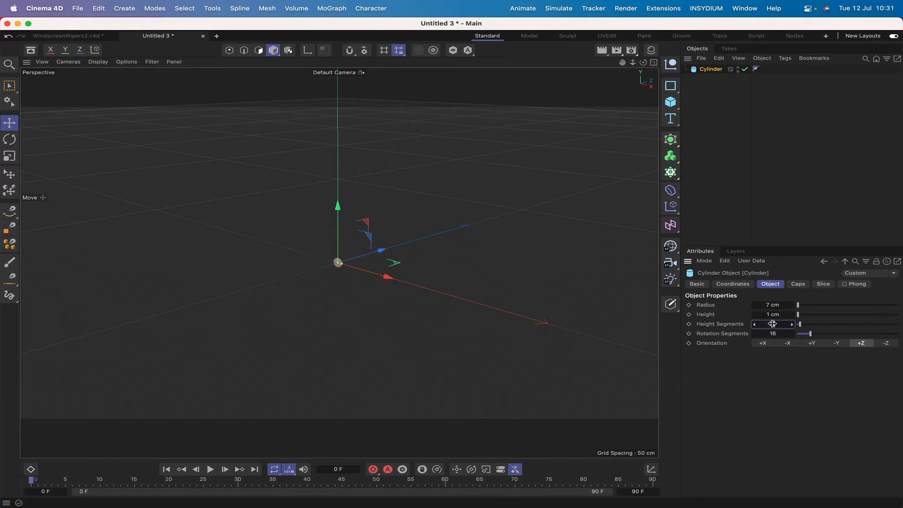
{"action": "left_click", "coordinate": [774, 333]}
{"action": "left_click_drag", "start_coordinate": [774, 334], "coordinate": [773, 333]}
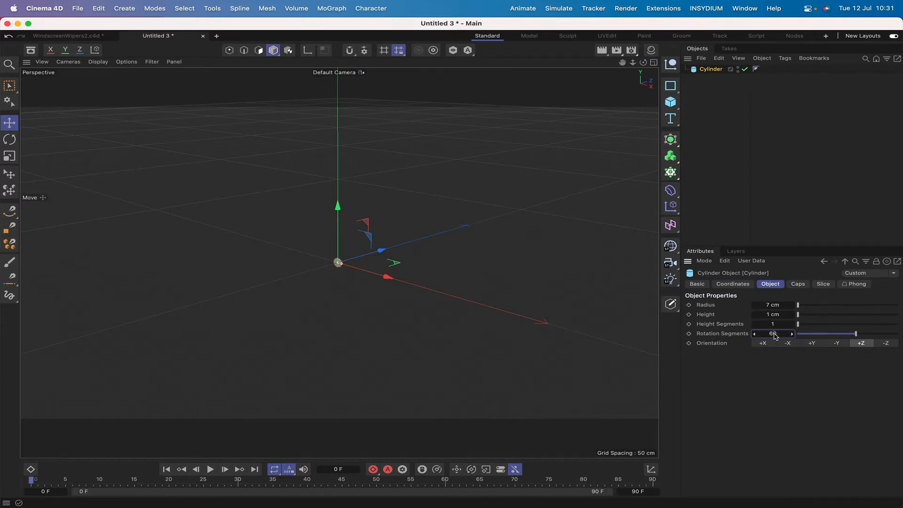
{"action": "key", "text": "o"}
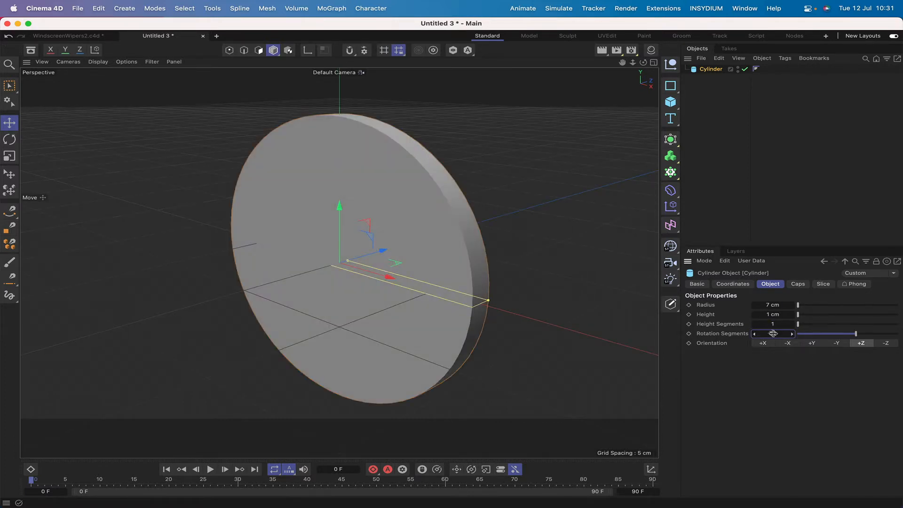
Enable the fillet on the disc's caps with a radius of 0.1 cm
{"action": "left_click", "coordinate": [798, 284]}
{"action": "left_click", "coordinate": [730, 326]}
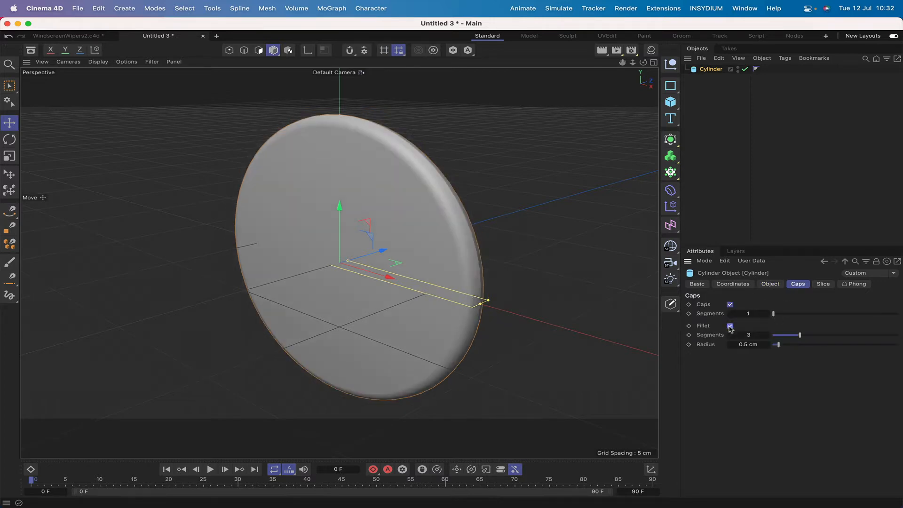
{"action": "double_click", "coordinate": [748, 344]}
{"action": "key", "text": "BackSpace"}
{"action": "type", "text": ".1"}
{"action": "key", "text": "Return"}
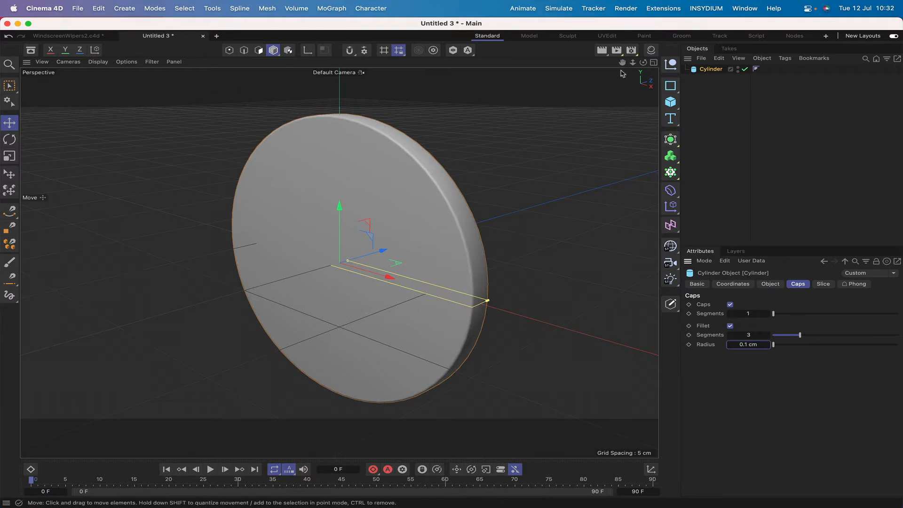
Duplicate the disc and turn the copy into a small peg with radius 1 cm and height 3 cm
{"action": "right_click_drag", "start_coordinate": [622, 63], "coordinate": [564, 62]}
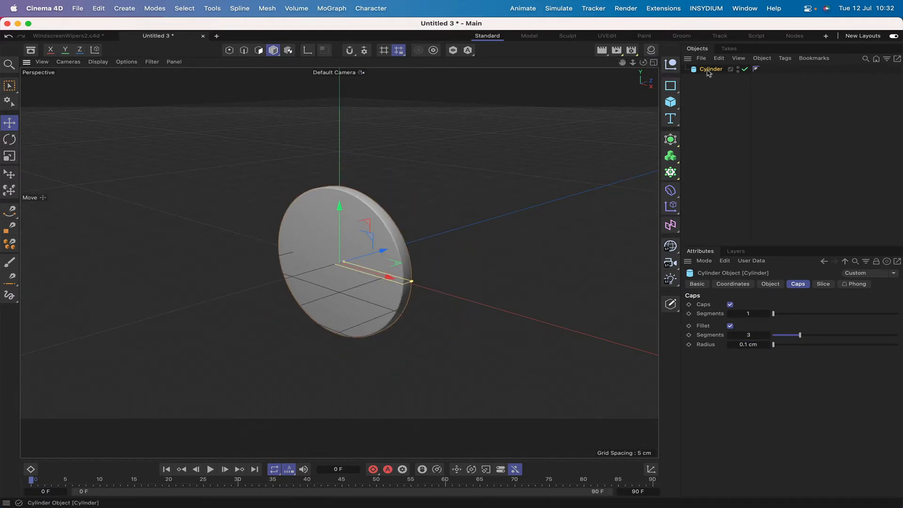
{"action": "left_click_drag", "start_coordinate": [709, 73], "coordinate": [709, 81], "text": "ctrl"}
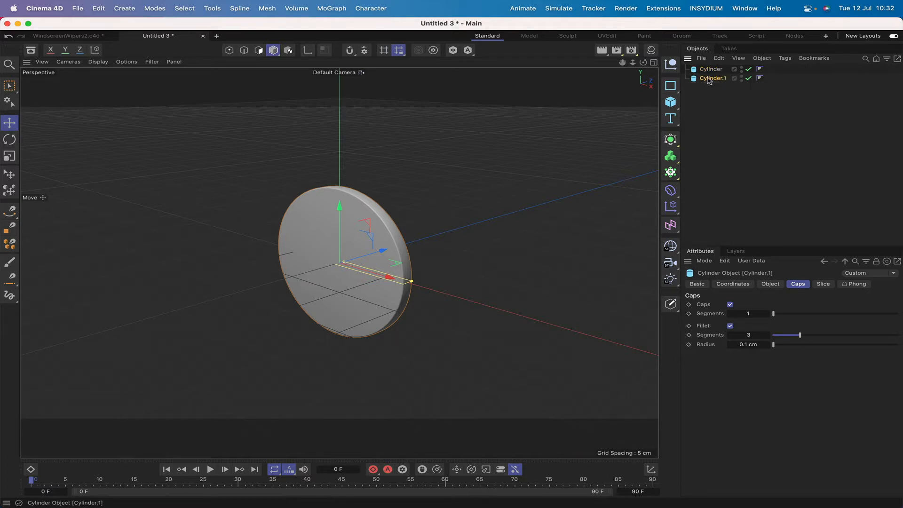
{"action": "left_click", "coordinate": [770, 284]}
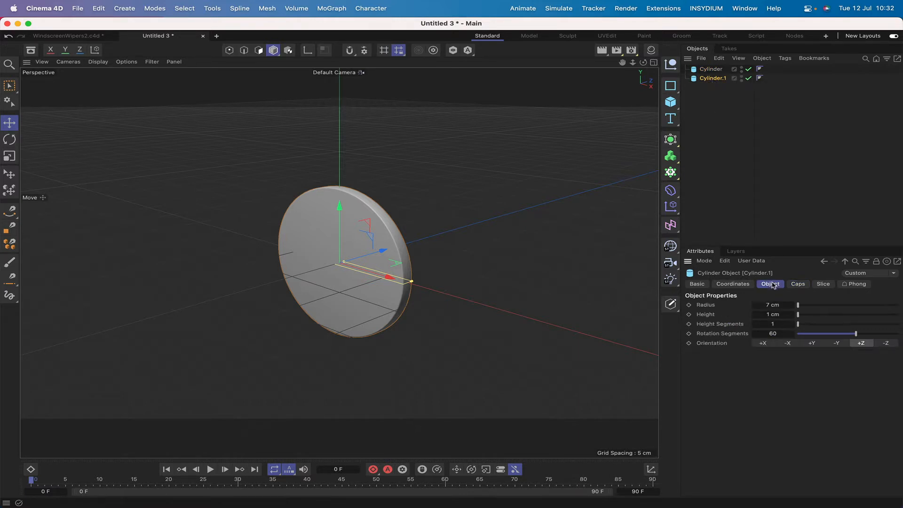
{"action": "left_click", "coordinate": [767, 306]}
{"action": "type", "text": "1"}
{"action": "key", "text": "Return"}
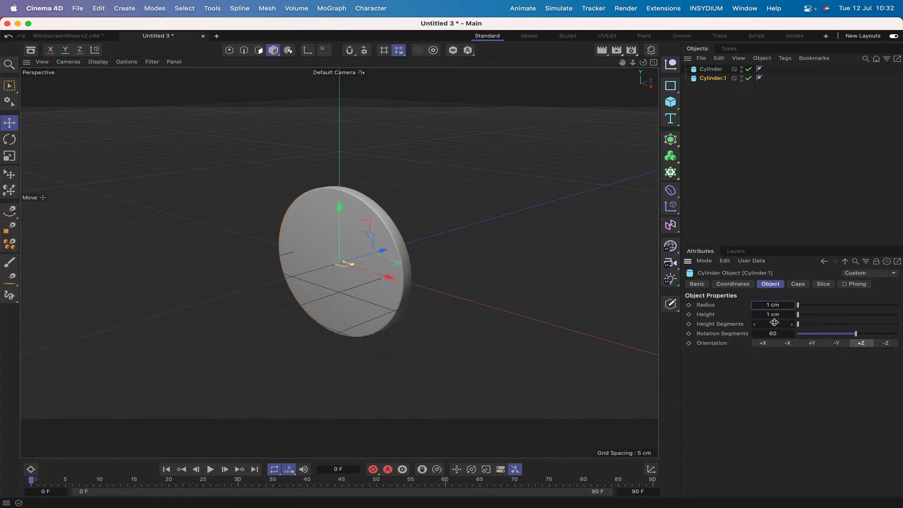
{"action": "left_click", "coordinate": [769, 315]}
{"action": "type", "text": "3"}
{"action": "key", "text": "Return"}
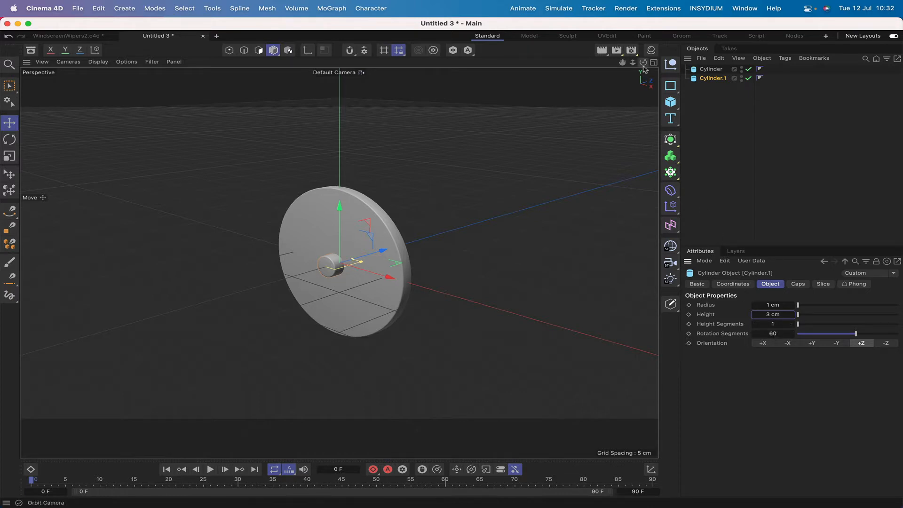
{"action": "left_click", "coordinate": [798, 283]}
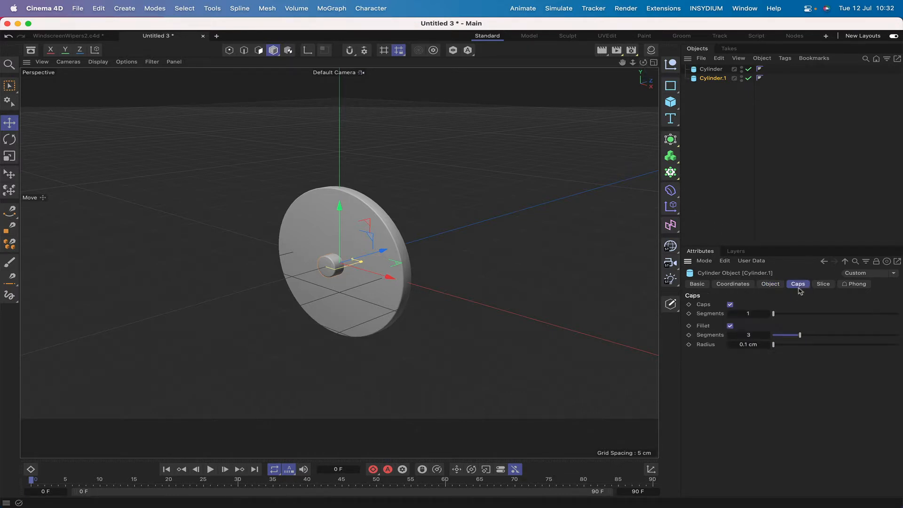
{"action": "left_click", "coordinate": [770, 284]}
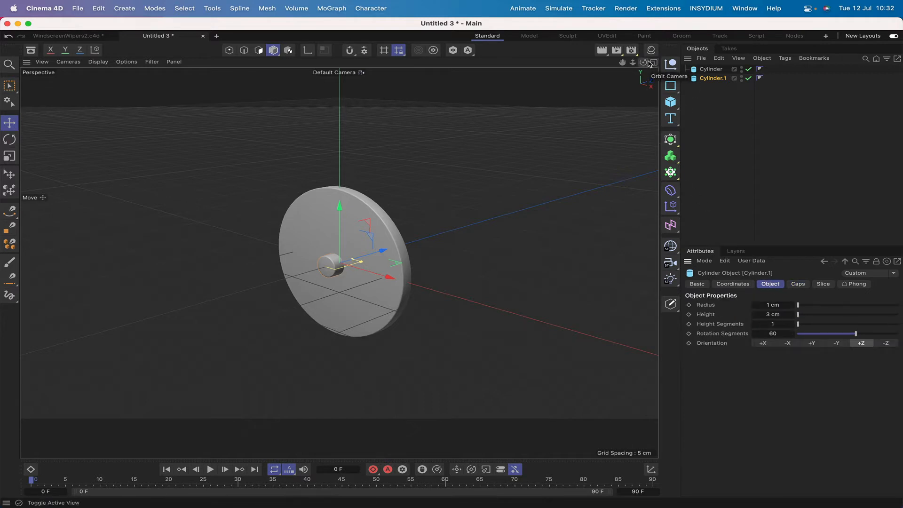
In the top view, move the small cylinder along Z to about -1.5 cm so it protrudes from the disc's front
{"action": "key", "text": "F2"}
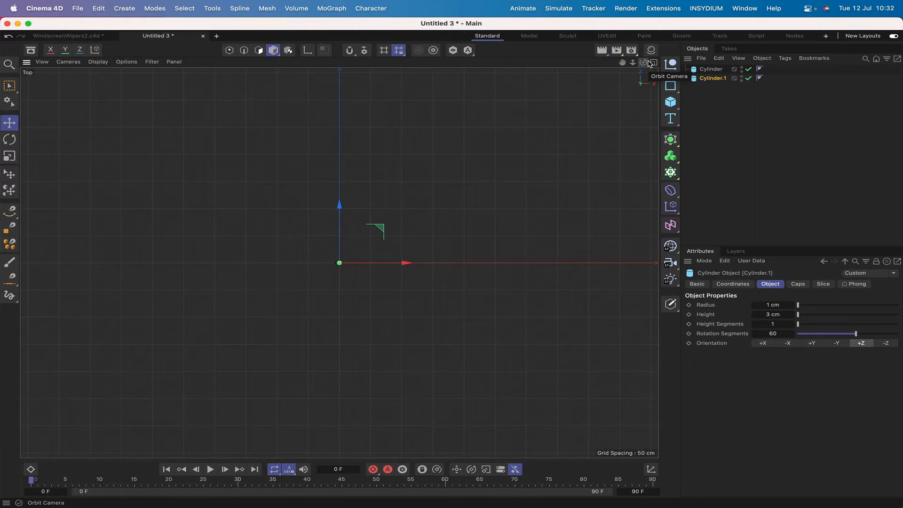
{"action": "key", "text": "h"}
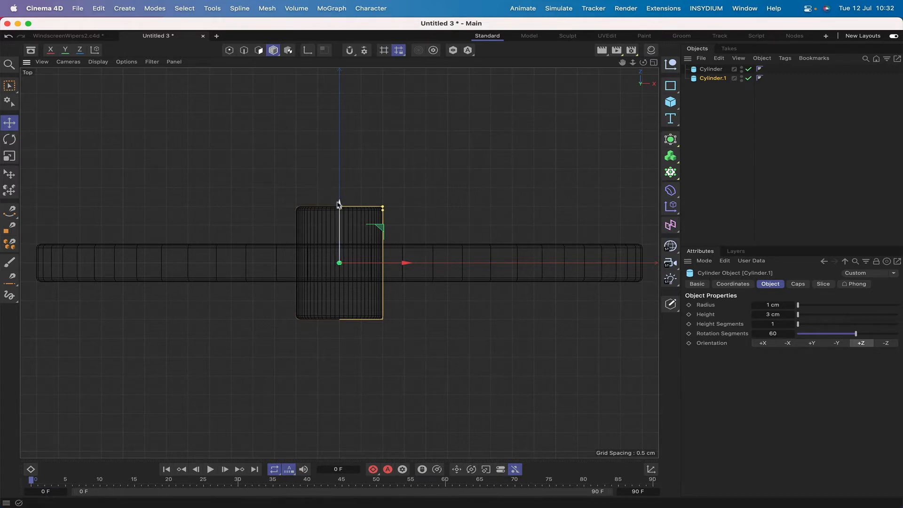
{"action": "left_click_drag", "start_coordinate": [339, 207], "coordinate": [341, 230]}
{"action": "key", "text": "super+z"}
{"action": "left_click_drag", "start_coordinate": [341, 230], "coordinate": [339, 288]}
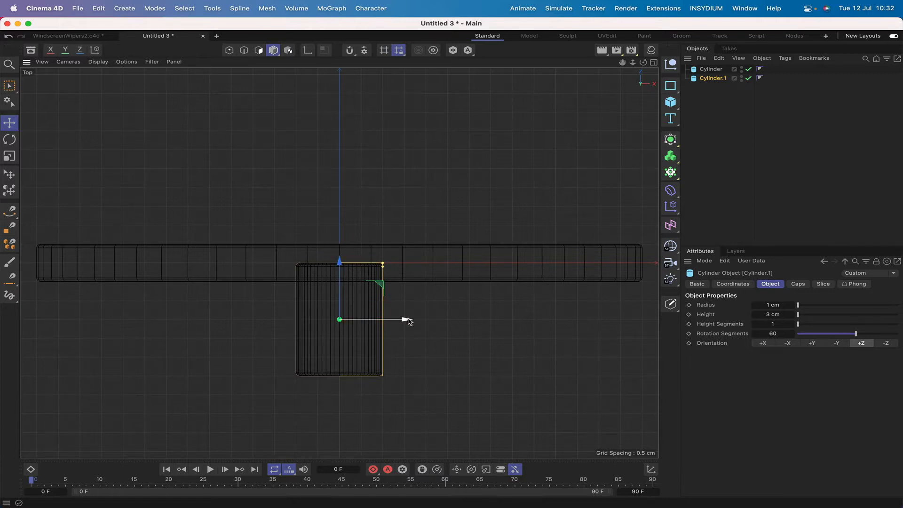
Try X positions of 2 cm and 4 cm for the small cylinder, checking it in perspective
{"action": "left_click", "coordinate": [733, 283]}
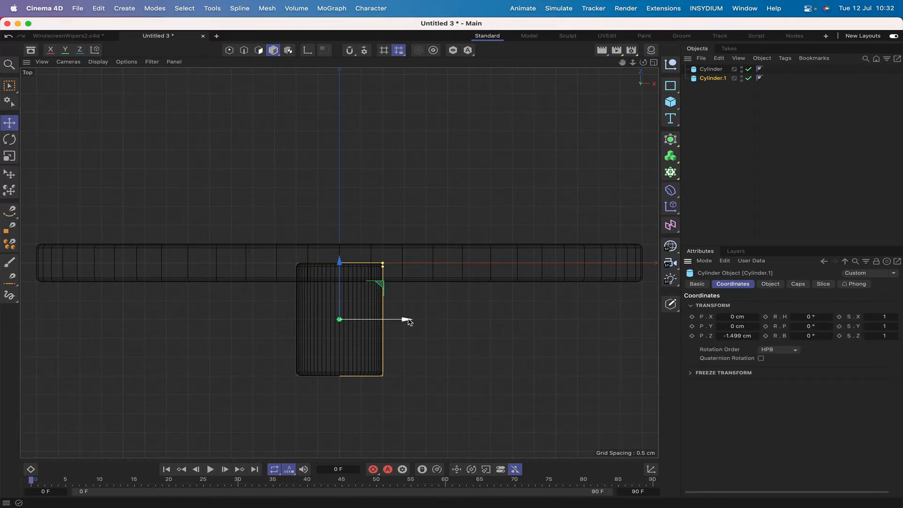
{"action": "left_click", "coordinate": [734, 317]}
{"action": "type", "text": "2"}
{"action": "key", "text": "Return"}
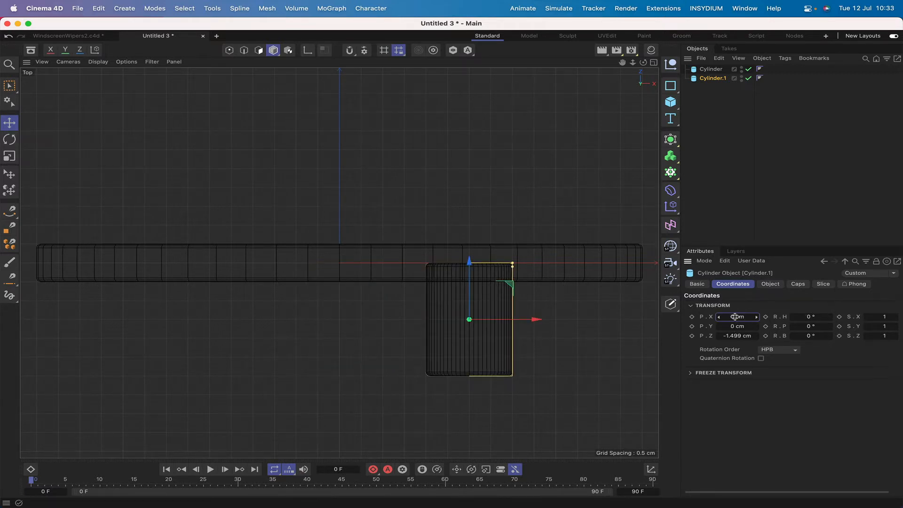
{"action": "double_click", "coordinate": [735, 316]}
{"action": "type", "text": "4"}
{"action": "key", "text": "Return"}
{"action": "key", "text": "F1"}
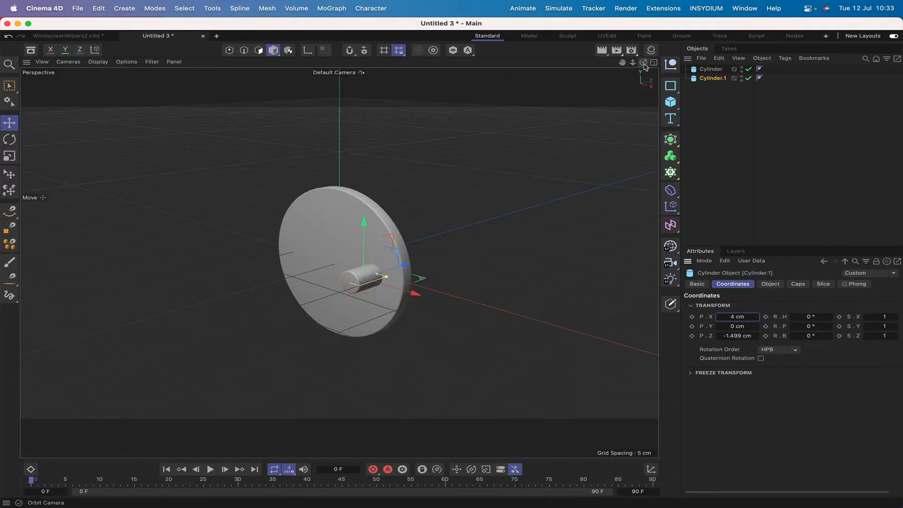
Set the small cylinder's X position to 5 cm, near the edge of the disc
{"action": "left_click_drag", "start_coordinate": [643, 62], "coordinate": [599, 85]}
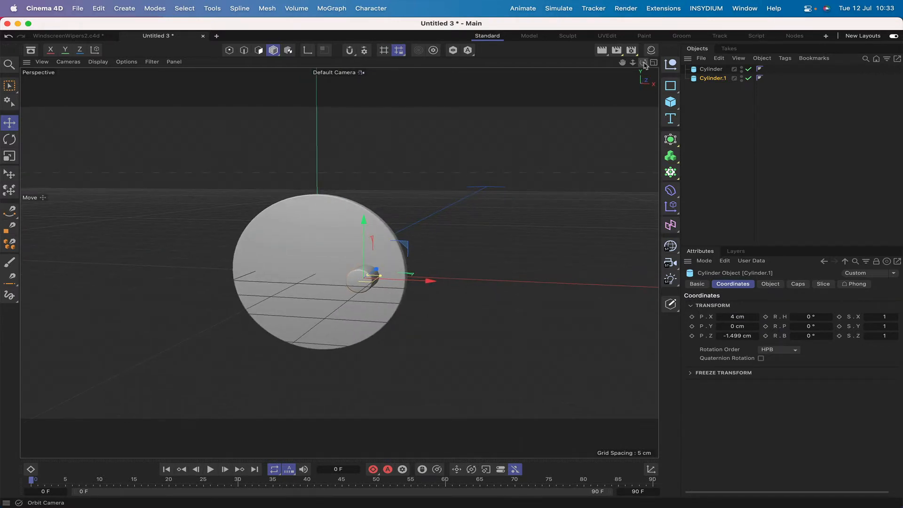
{"action": "left_click", "coordinate": [732, 318]}
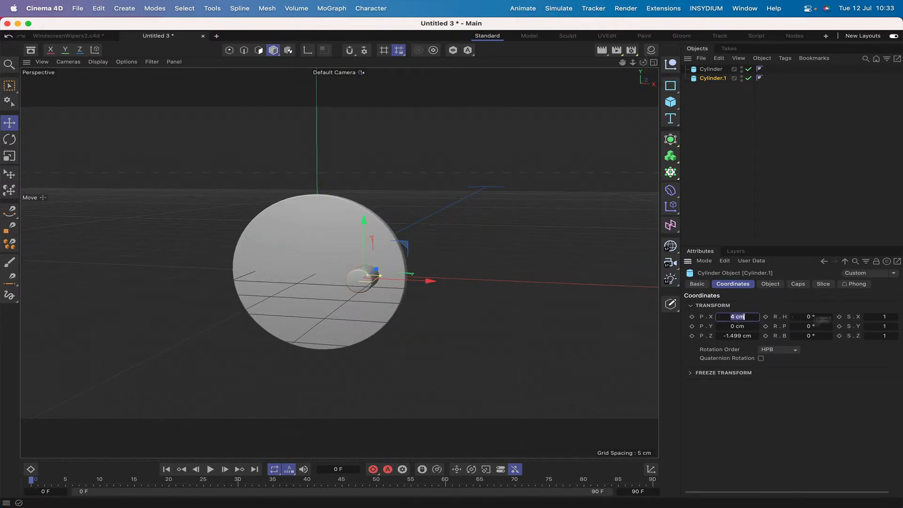
{"action": "type", "text": "5"}
{"action": "key", "text": "Return"}
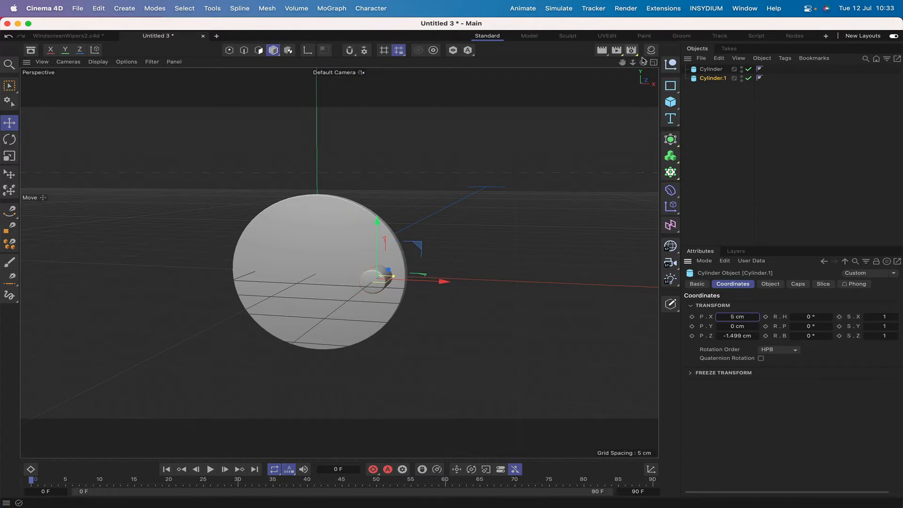
{"action": "mouse_move", "coordinate": [643, 62]}
{"action": "left_mouse_down"}
{"action": "mouse_move", "coordinate": [630, 68]}
{"action": "mouse_move", "coordinate": [643, 64]}
{"action": "left_mouse_up"}
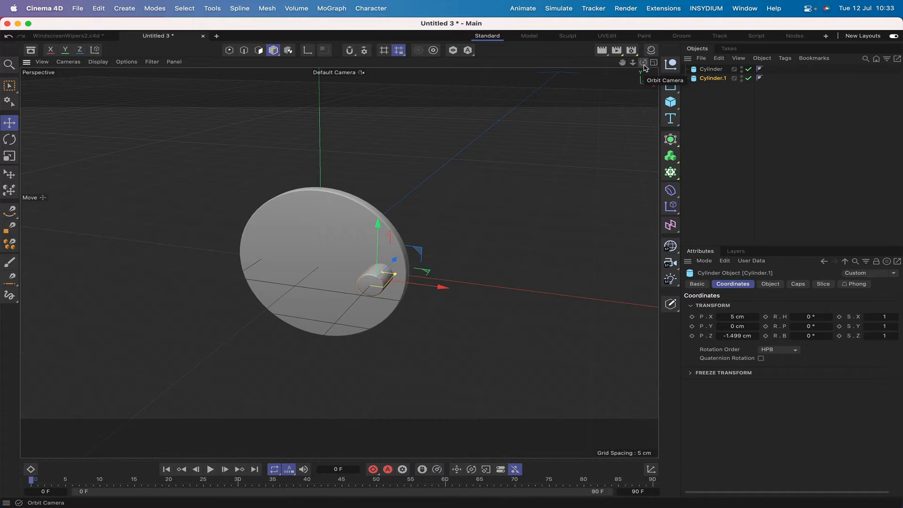
Switch to the front view and make the small cylinder a child of the disc
{"action": "key", "text": "F4"}
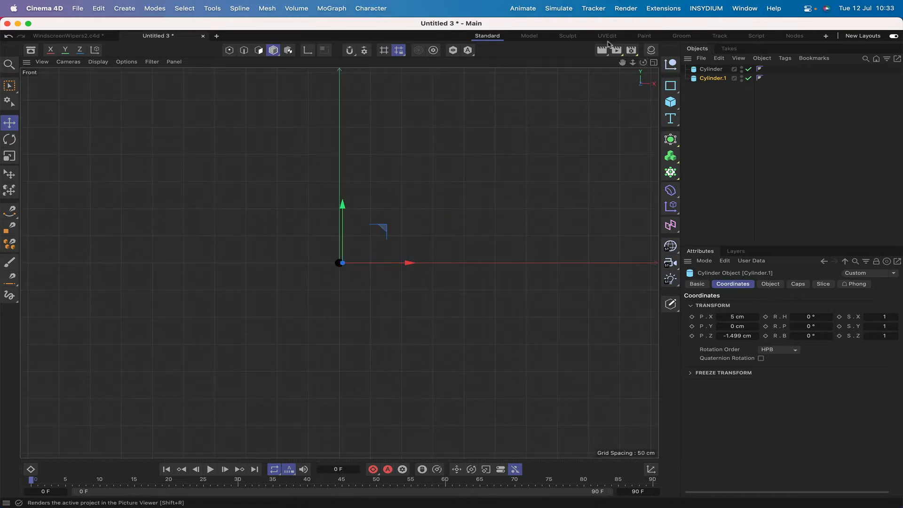
{"action": "scroll", "coordinate": [339, 262], "scroll_direction": "up", "scroll_amount": 10}
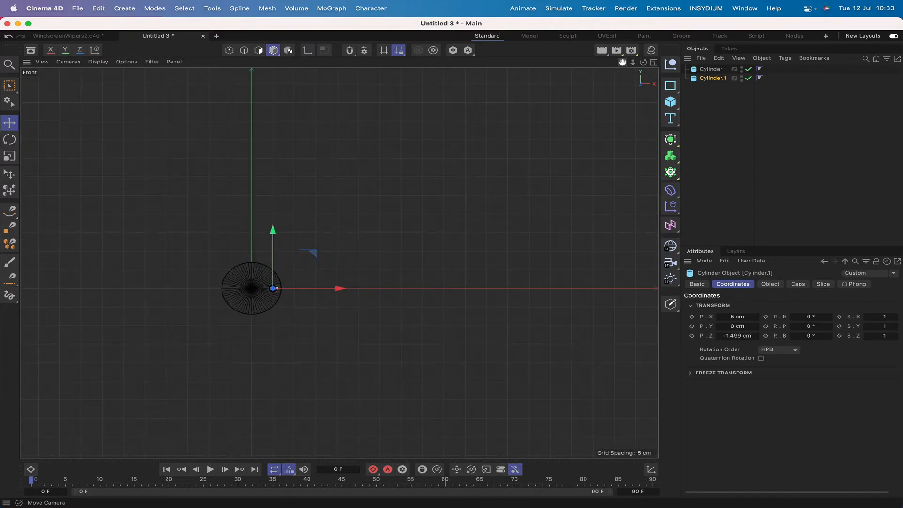
{"action": "middle_click_drag", "start_coordinate": [339, 262], "coordinate": [455, 250], "text": "alt"}
{"action": "scroll", "coordinate": [339, 263], "scroll_direction": "up", "scroll_amount": 2}
{"action": "scroll", "coordinate": [339, 262], "scroll_direction": "up", "scroll_amount": 1}
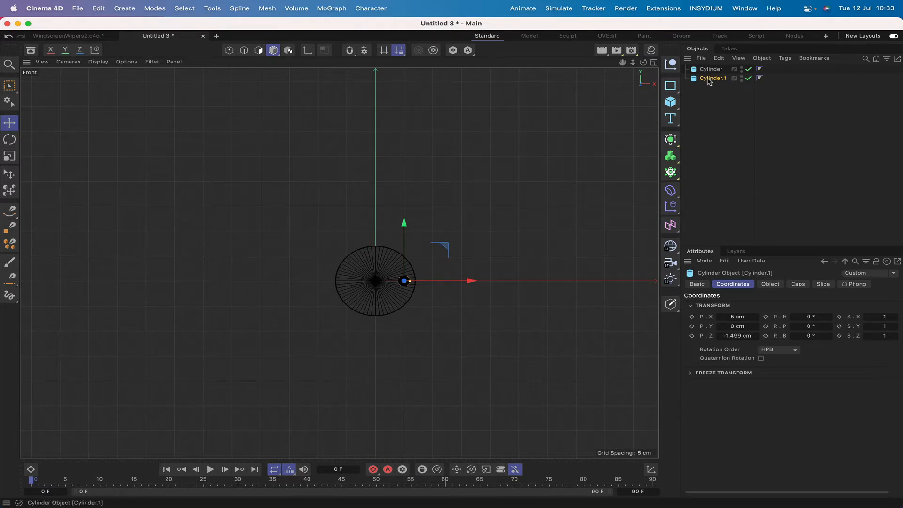
{"action": "left_click_drag", "start_coordinate": [710, 80], "coordinate": [715, 71]}
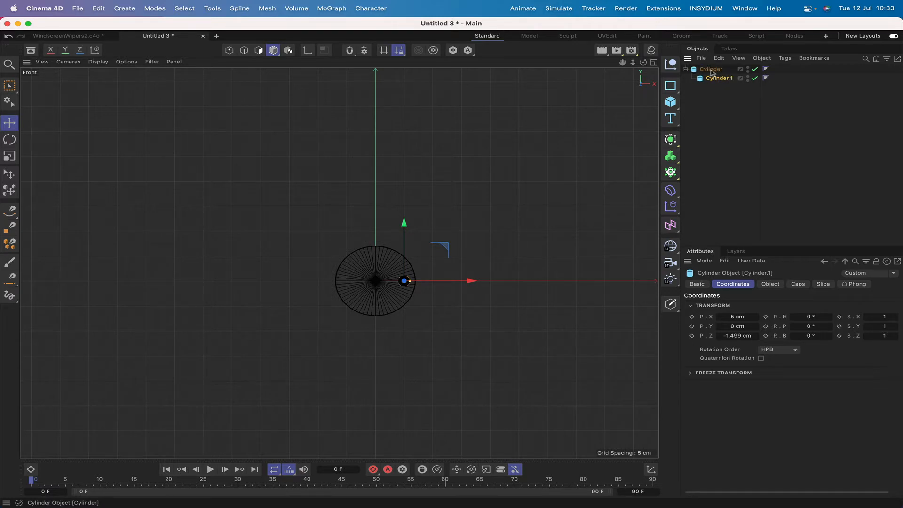
Duplicate the small cylinder twice outside the disc's hierarchy and name the copies BaseL and BaseR
{"action": "left_click_drag", "start_coordinate": [713, 77], "coordinate": [704, 97], "text": "ctrl"}
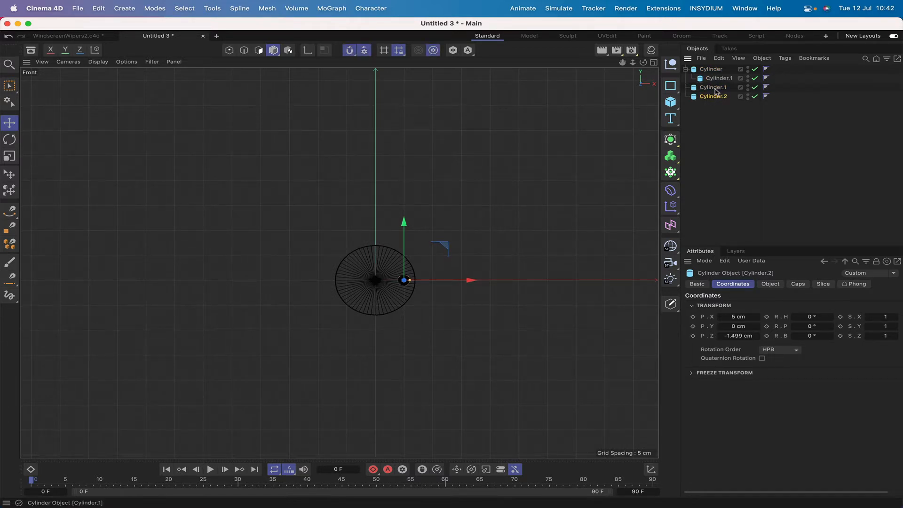
{"action": "left_click", "coordinate": [713, 88]}
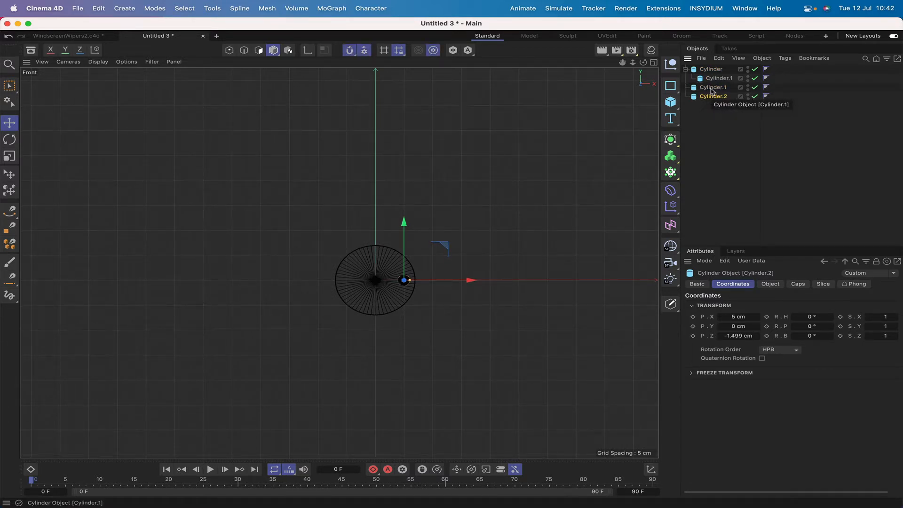
{"action": "double_click", "coordinate": [712, 88]}
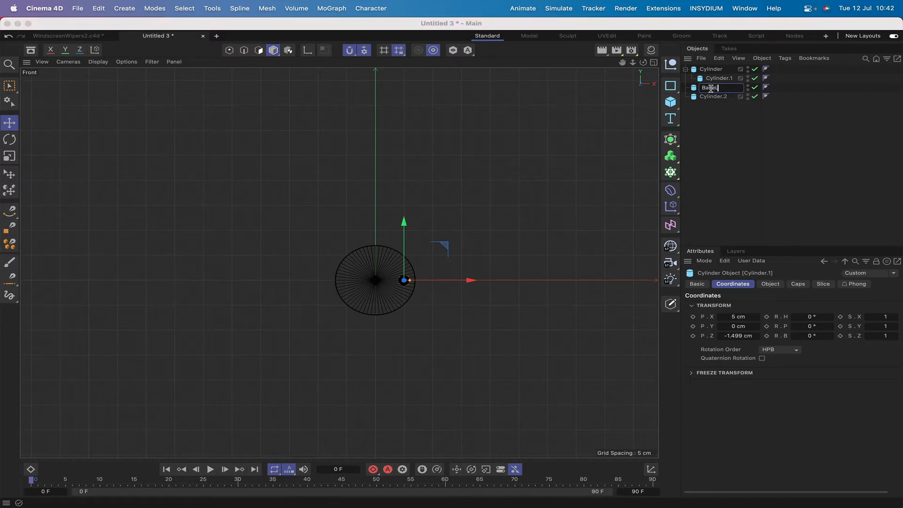
{"action": "double_click", "coordinate": [704, 97]}
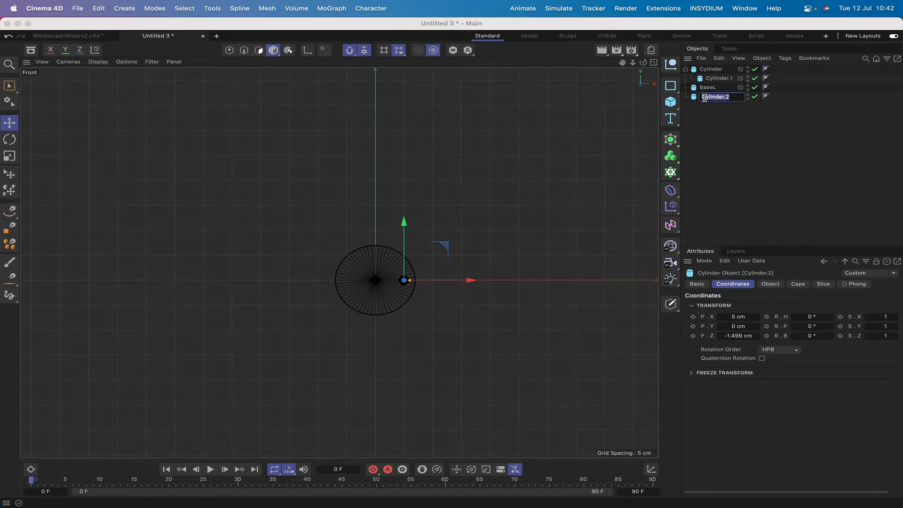
{"action": "type", "text": "BaseR"}
{"action": "key", "text": "Return"}
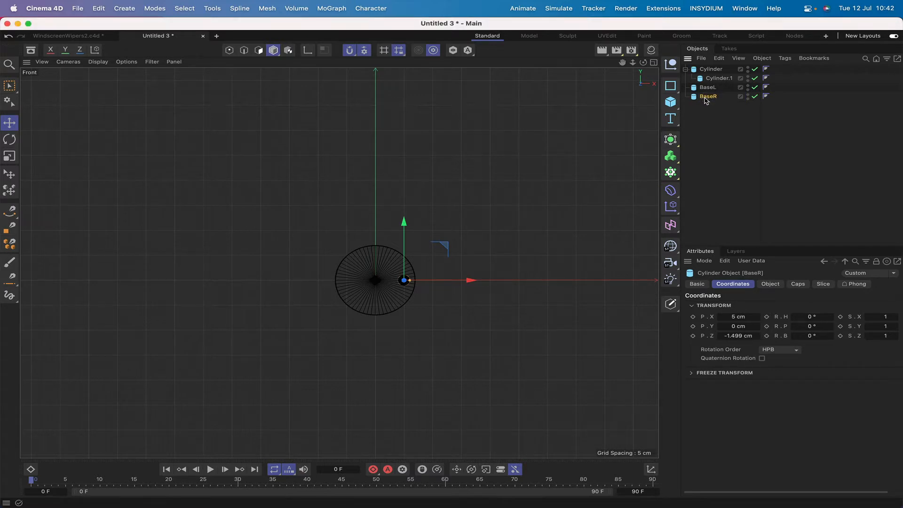
Rename the large disc cylinder as Driver
{"action": "double_click", "coordinate": [713, 70]}
{"action": "type", "text": "C"}
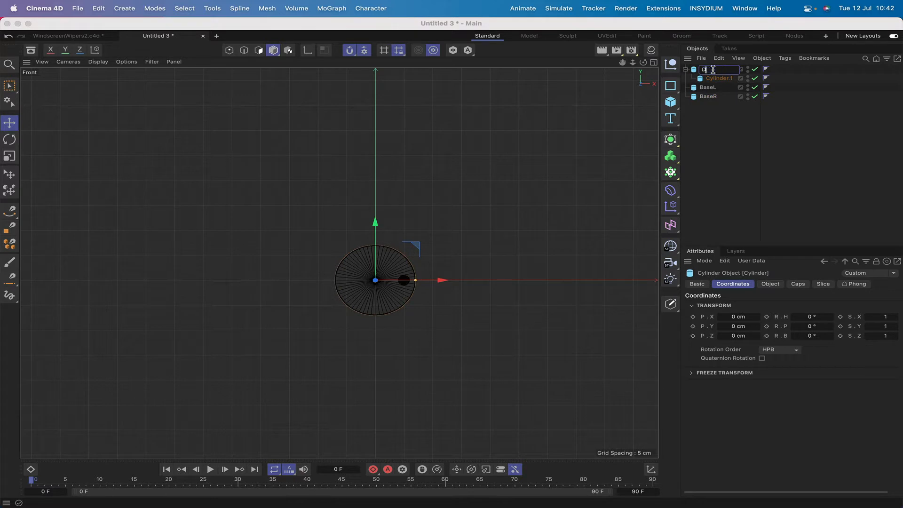
{"action": "key", "text": "Return"}
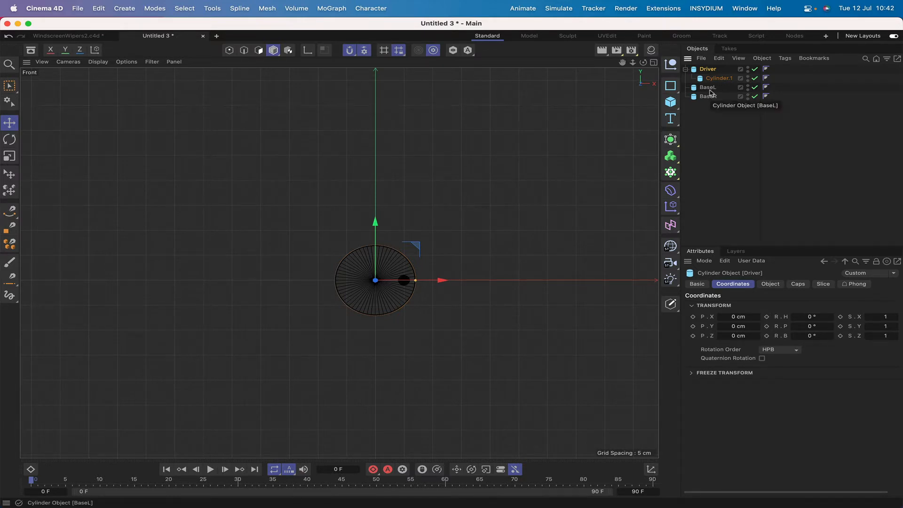
Move BaseL to X 25 cm, Y 10 cm in the front view, and check the grid snapping options
{"action": "left_click", "coordinate": [708, 89]}
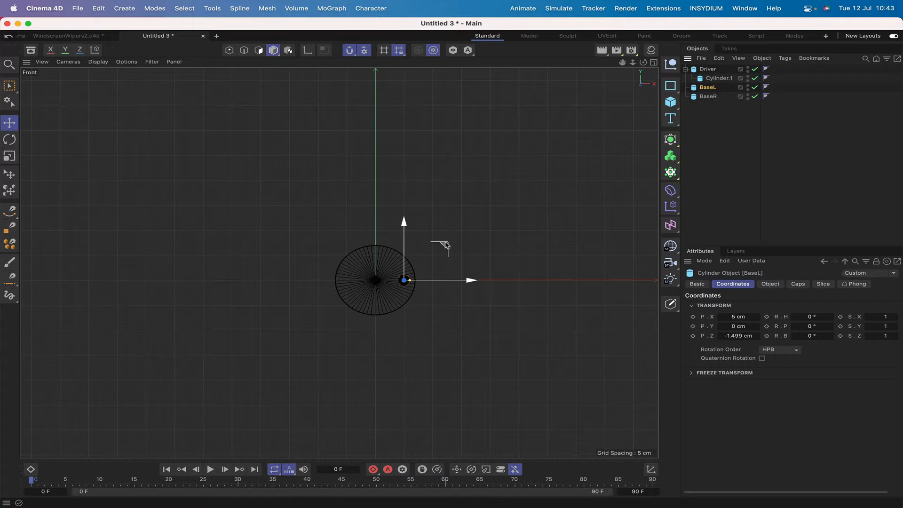
{"action": "left_click_drag", "start_coordinate": [445, 242], "coordinate": [559, 193]}
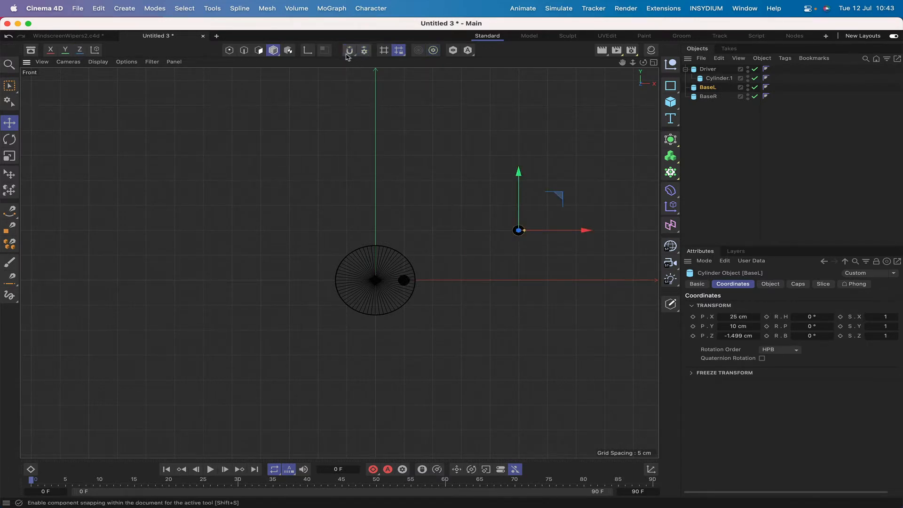
{"action": "left_click", "coordinate": [365, 49]}
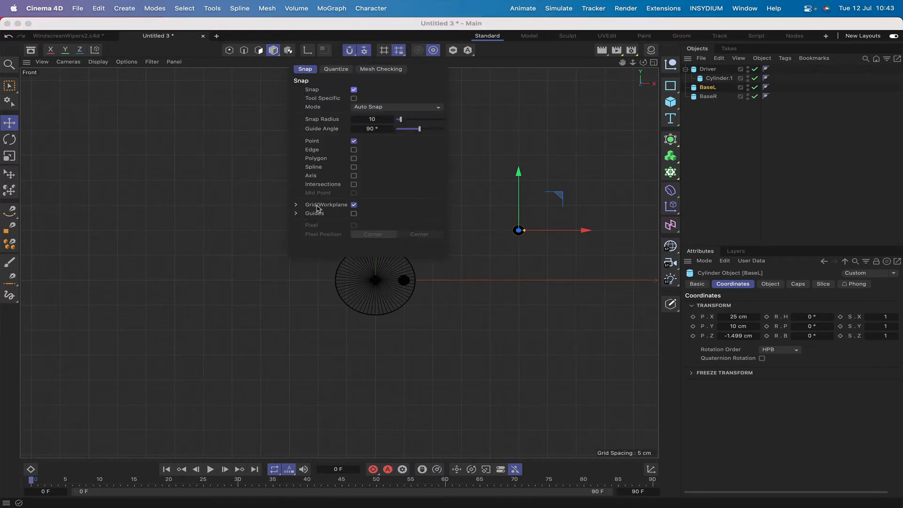
{"action": "left_click", "coordinate": [296, 205]}
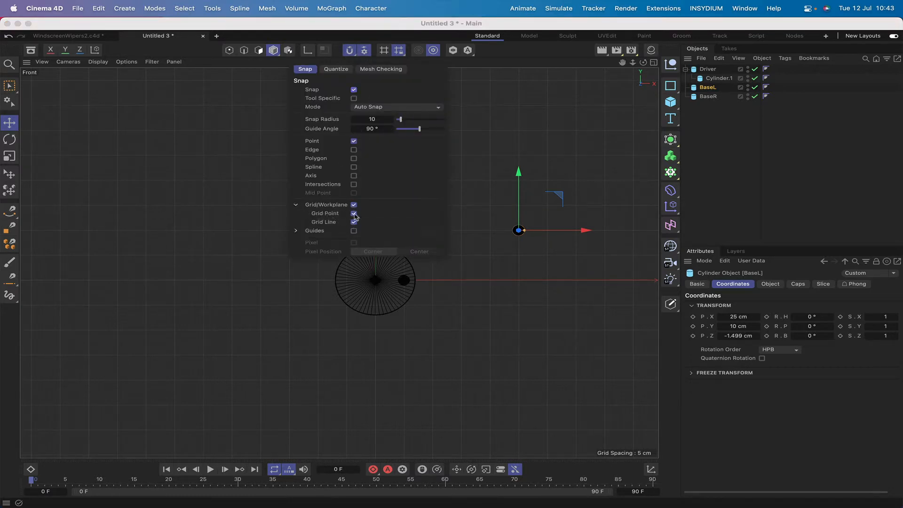
{"action": "left_click", "coordinate": [258, 95]}
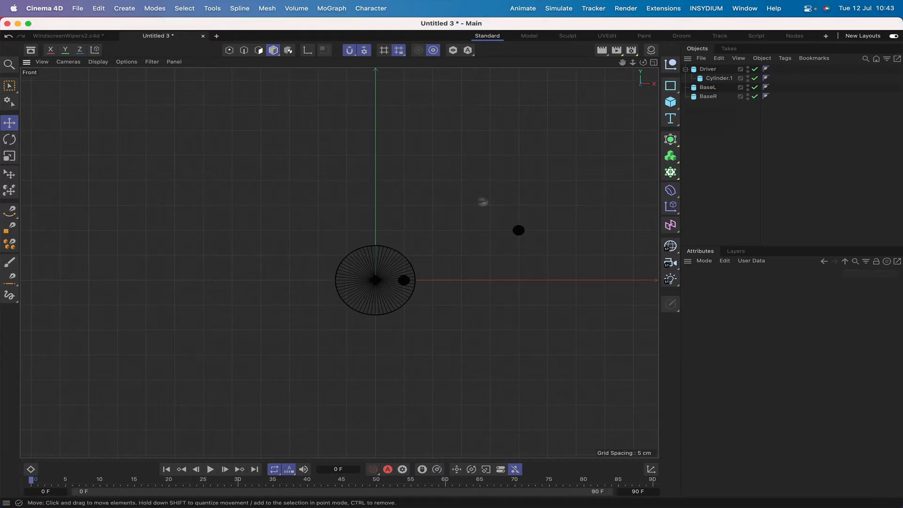
Place BaseR at X -25 cm, Y 10 cm, and shift both bases together about 20 cm along positive X
{"action": "left_click", "coordinate": [707, 96]}
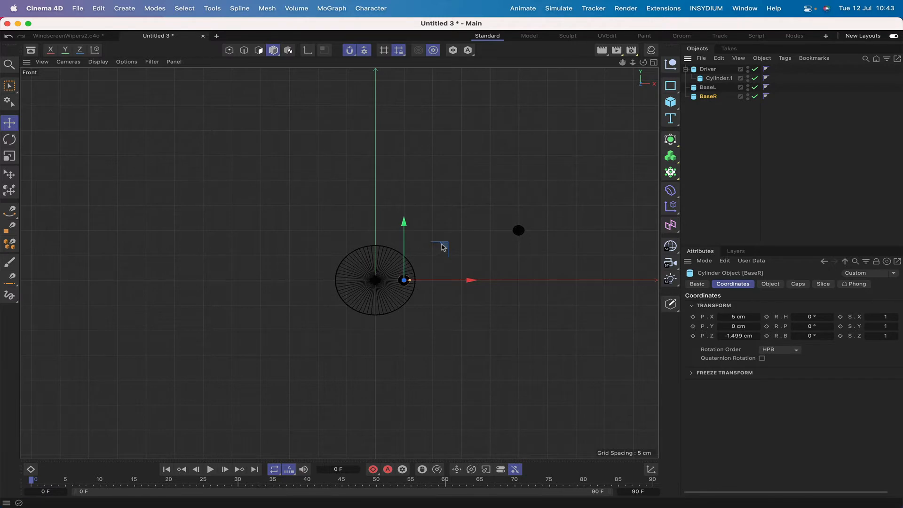
{"action": "left_click_drag", "start_coordinate": [442, 248], "coordinate": [269, 197]}
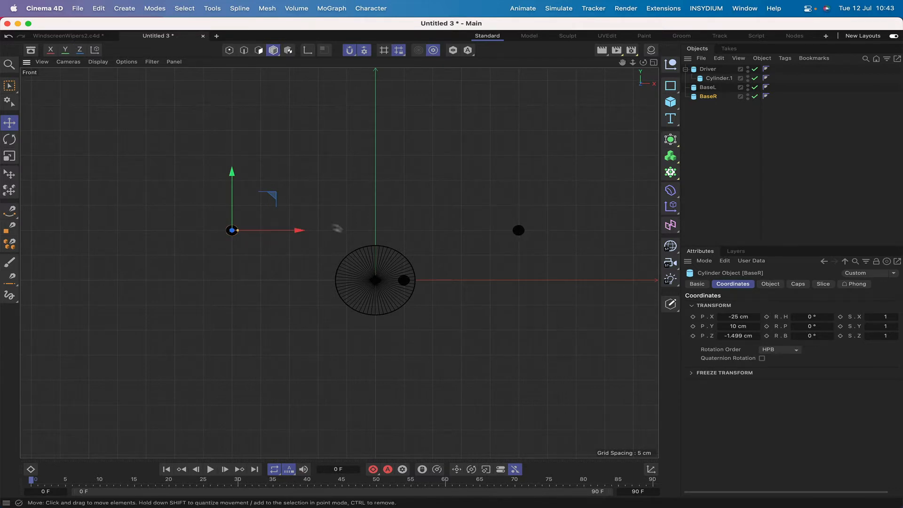
{"action": "left_click", "coordinate": [708, 87], "text": "shift"}
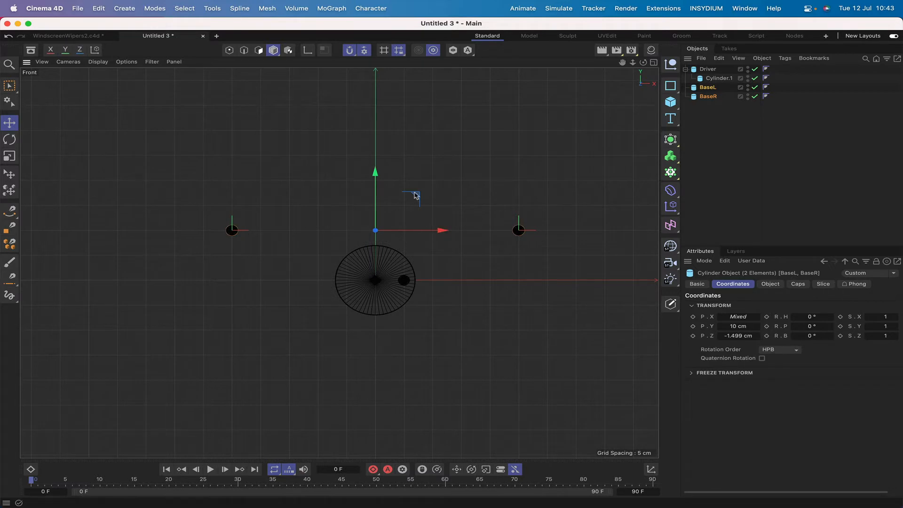
{"action": "left_click_drag", "start_coordinate": [416, 195], "coordinate": [531, 196]}
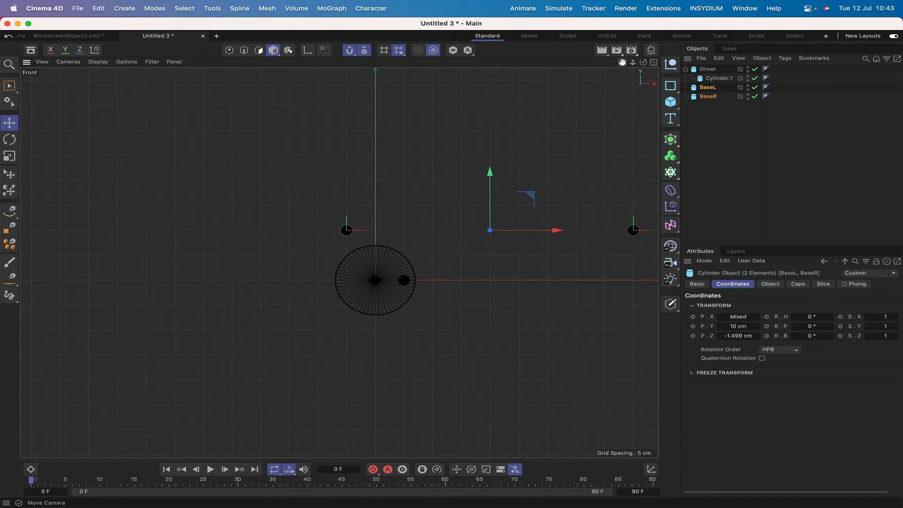
{"action": "left_click_drag", "start_coordinate": [623, 62], "coordinate": [512, 62]}
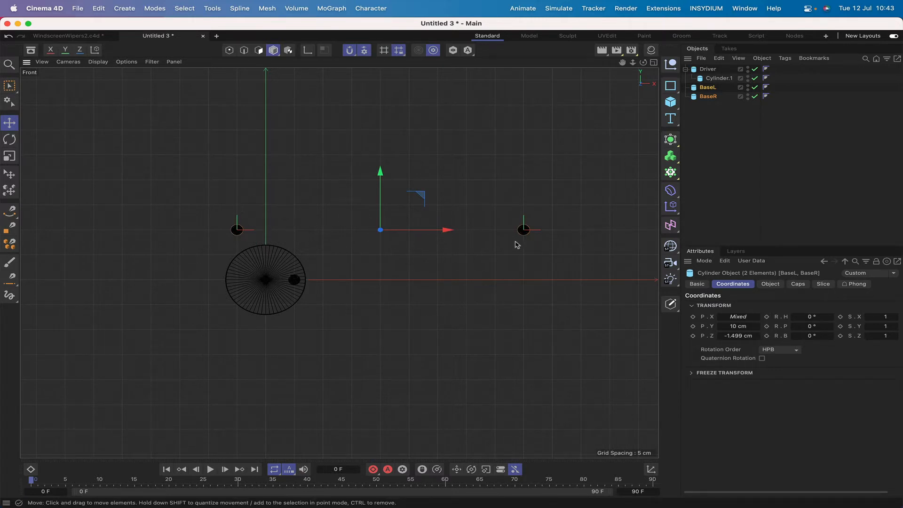
Move both bases back along Z to about 1.5 cm in the top view, and check them in perspective
{"action": "key", "text": "F1"}
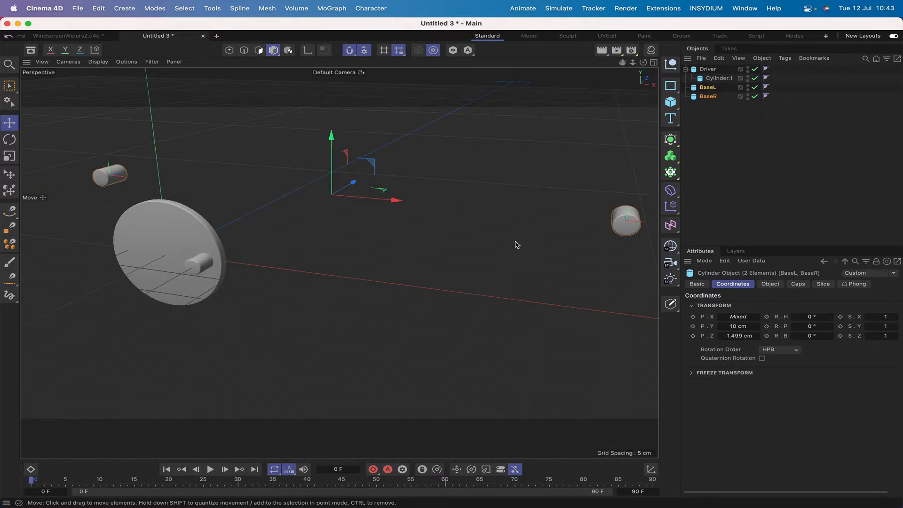
{"action": "key", "text": "F2"}
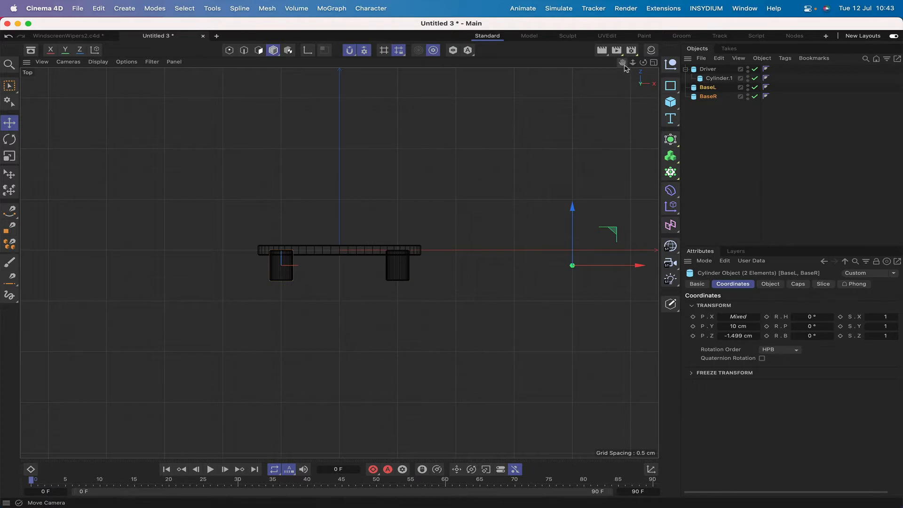
{"action": "mouse_move", "coordinate": [624, 68]}
{"action": "left_mouse_down"}
{"action": "mouse_move", "coordinate": [502, 69]}
{"action": "mouse_move", "coordinate": [571, 68]}
{"action": "mouse_move", "coordinate": [339, 262]}
{"action": "mouse_move", "coordinate": [614, 61]}
{"action": "left_mouse_up"}
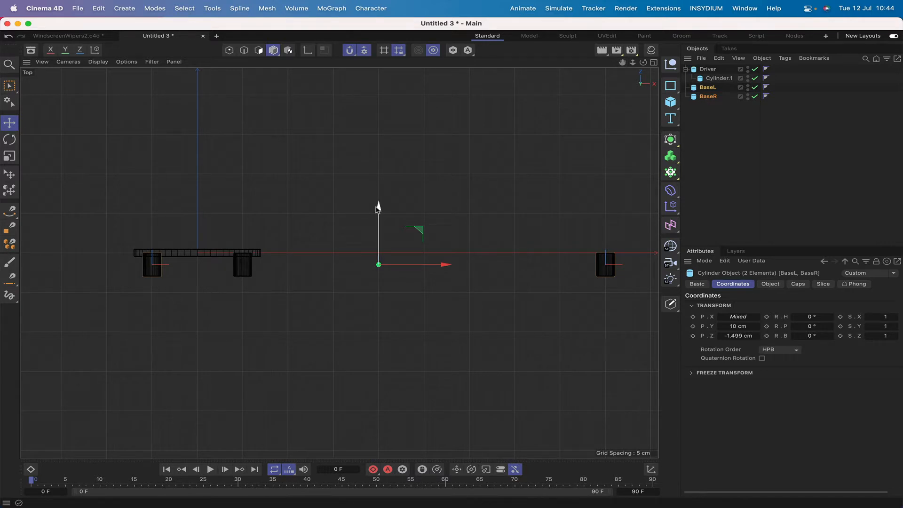
{"action": "left_click_drag", "start_coordinate": [378, 207], "coordinate": [379, 179]}
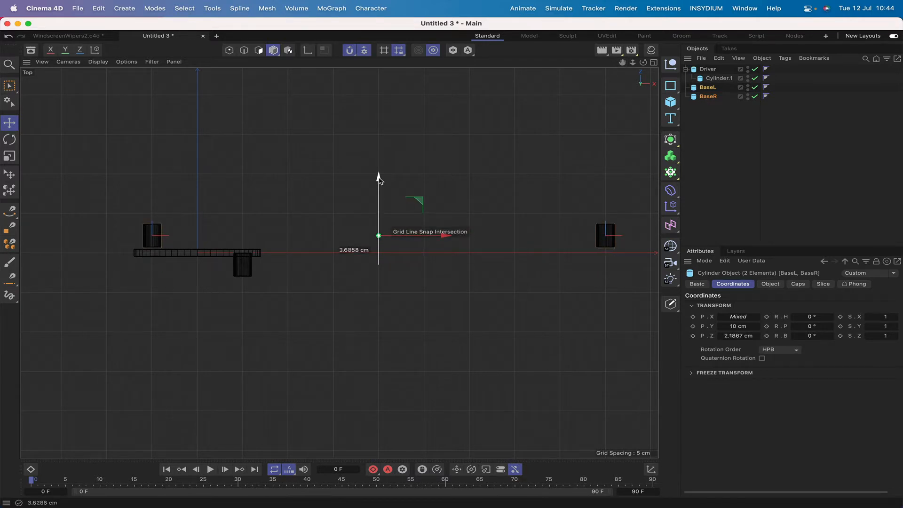
{"action": "left_click_drag", "start_coordinate": [379, 179], "coordinate": [379, 184]}
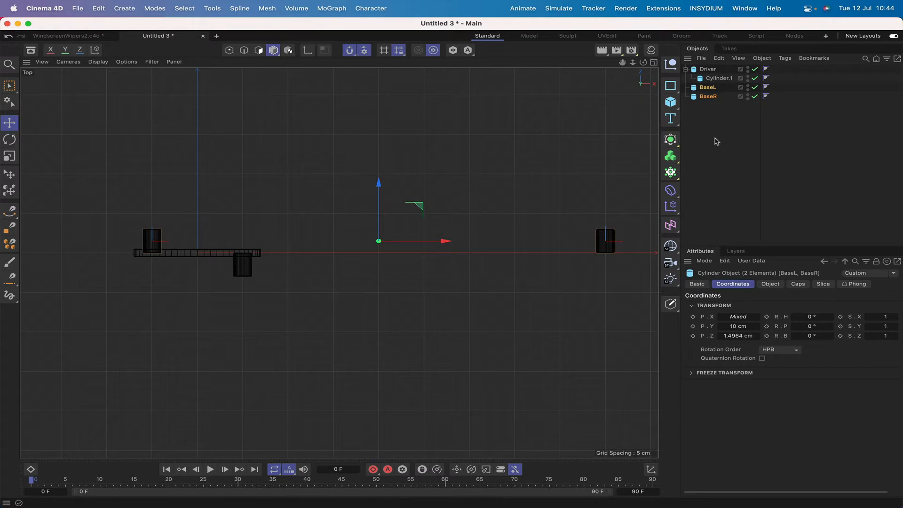
{"action": "key", "text": "F1"}
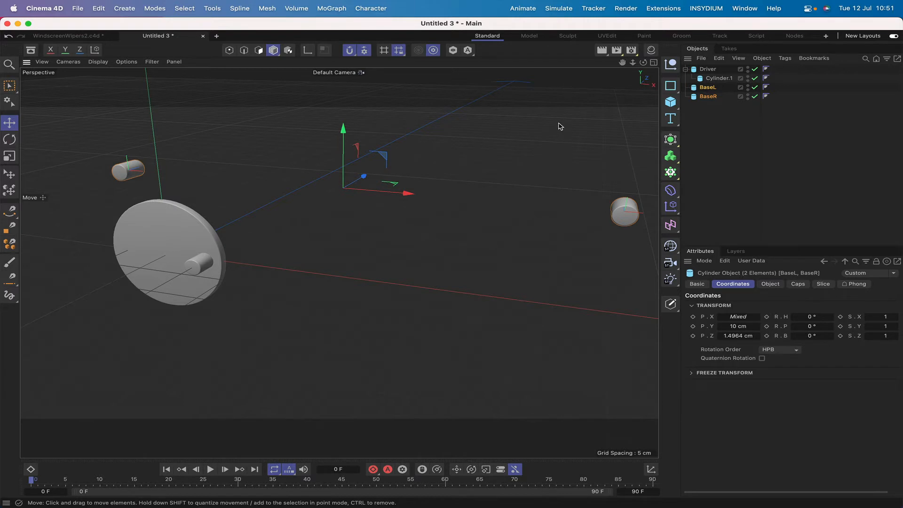
Duplicate both bases in the front view, offset the copies about 5.5 cm along X and down to Y 7.6 cm, and turn snapping off
{"action": "key", "text": "F4"}
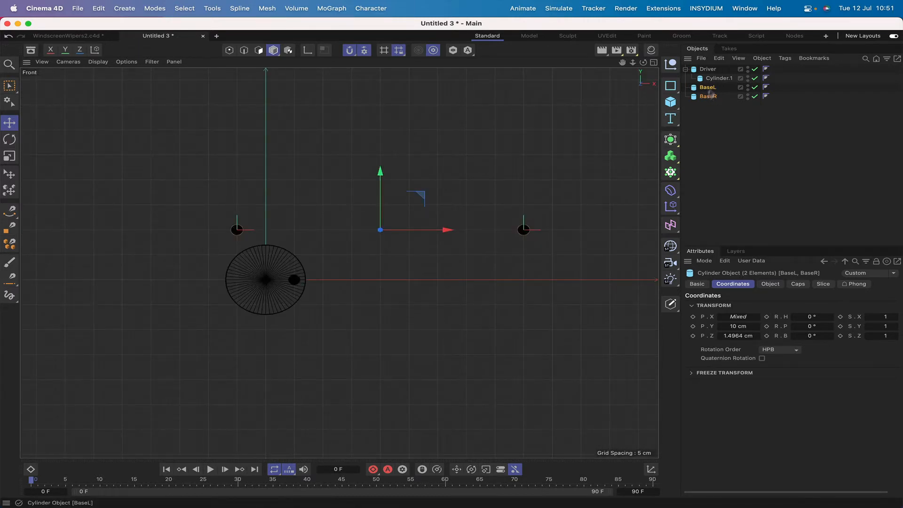
{"action": "left_click_drag", "start_coordinate": [423, 198], "coordinate": [454, 198]}
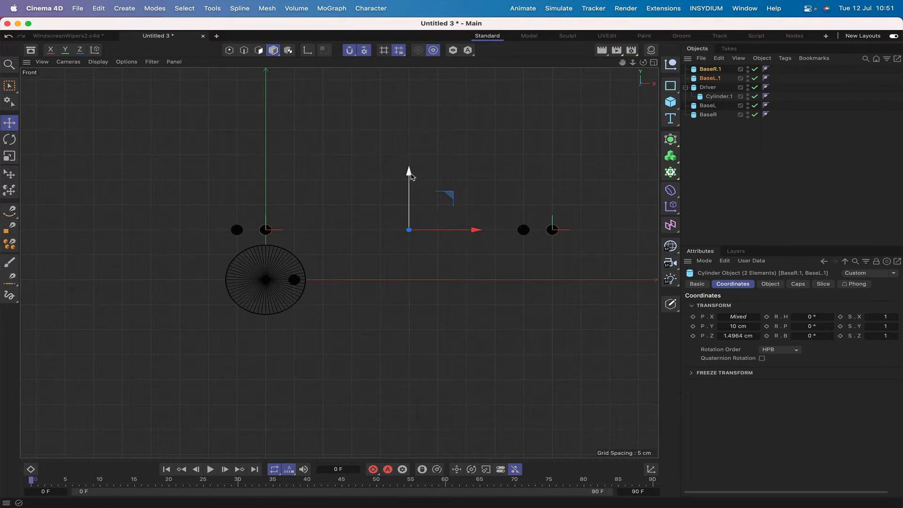
{"action": "left_click_drag", "start_coordinate": [410, 175], "coordinate": [411, 189]}
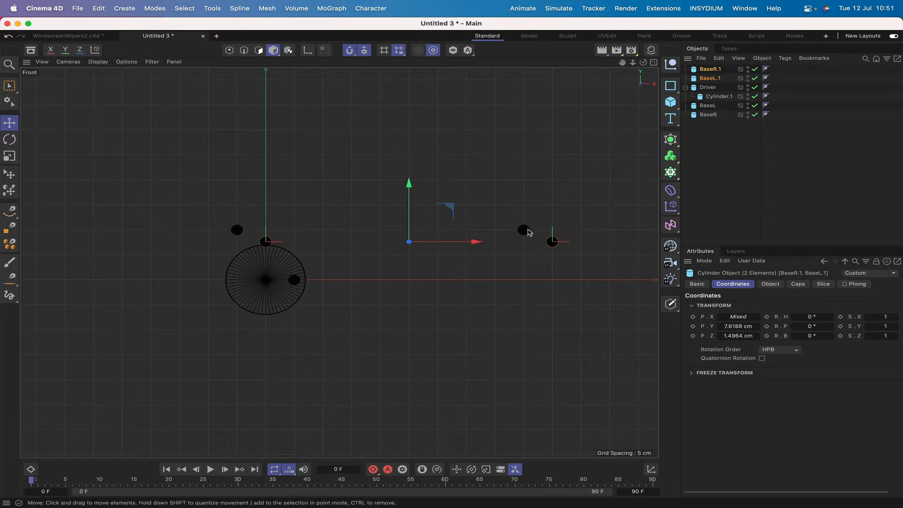
{"action": "left_click_drag", "start_coordinate": [476, 245], "coordinate": [478, 244]}
{"action": "left_click", "coordinate": [349, 50]}
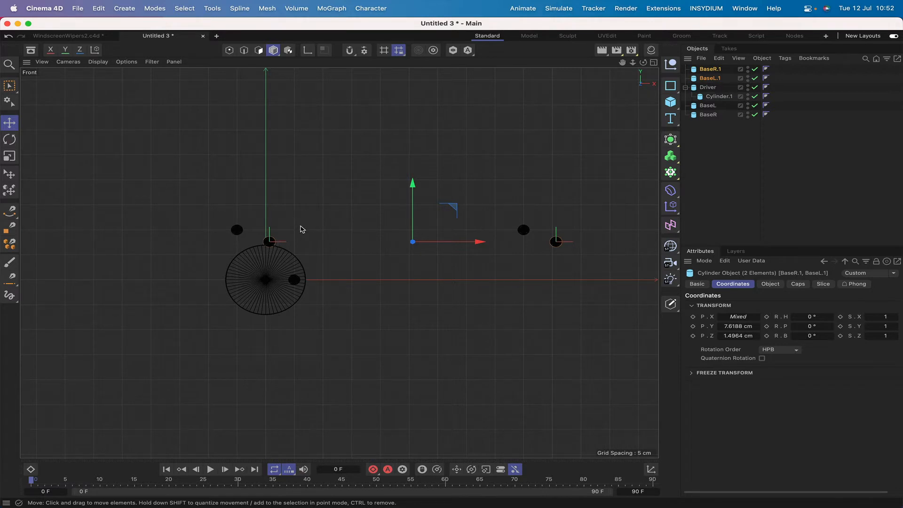
Set the height of the two base copies to 5 cm and realign their back ends with the original bases along Z in the top view
{"action": "key", "text": "F2"}
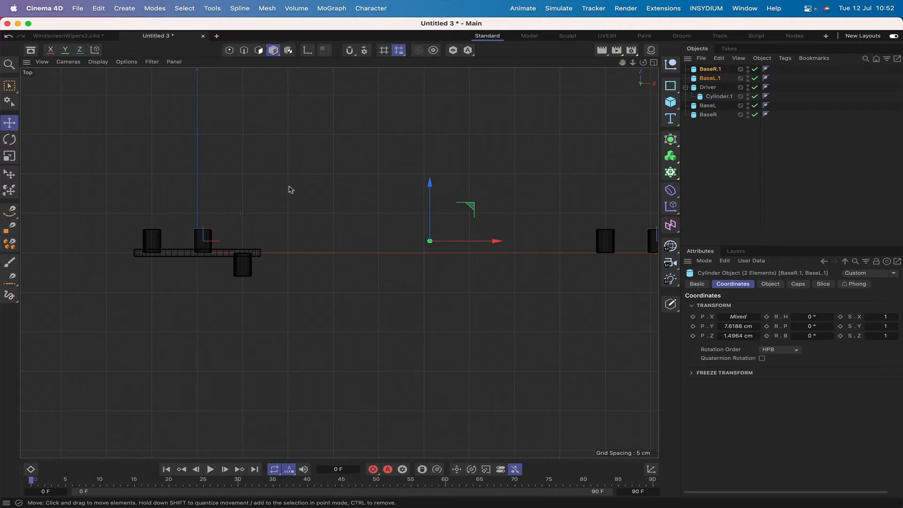
{"action": "left_click_drag", "start_coordinate": [622, 62], "coordinate": [569, 63]}
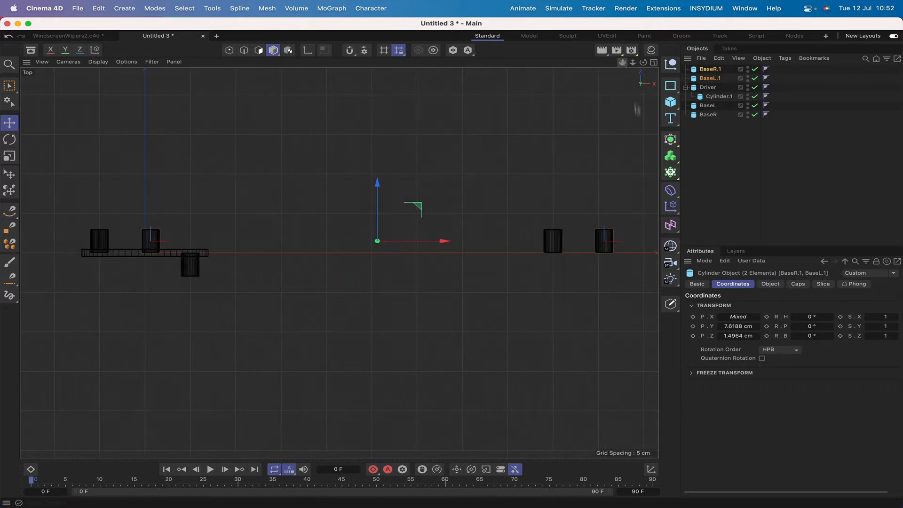
{"action": "left_click", "coordinate": [770, 283]}
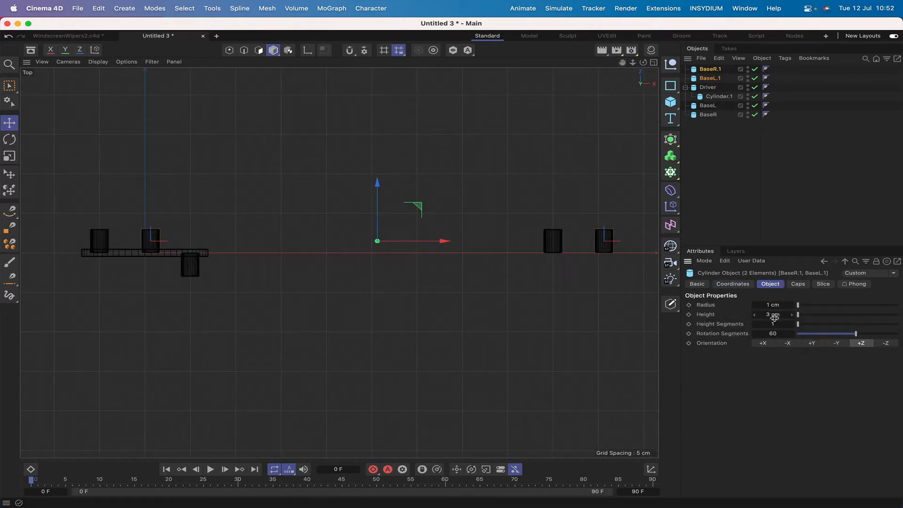
{"action": "left_click", "coordinate": [790, 317]}
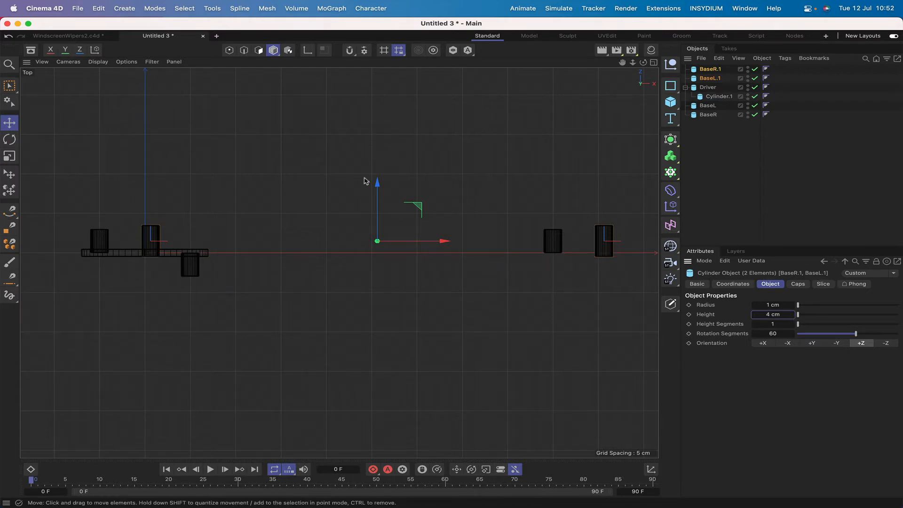
{"action": "left_click_drag", "start_coordinate": [377, 183], "coordinate": [377, 188]}
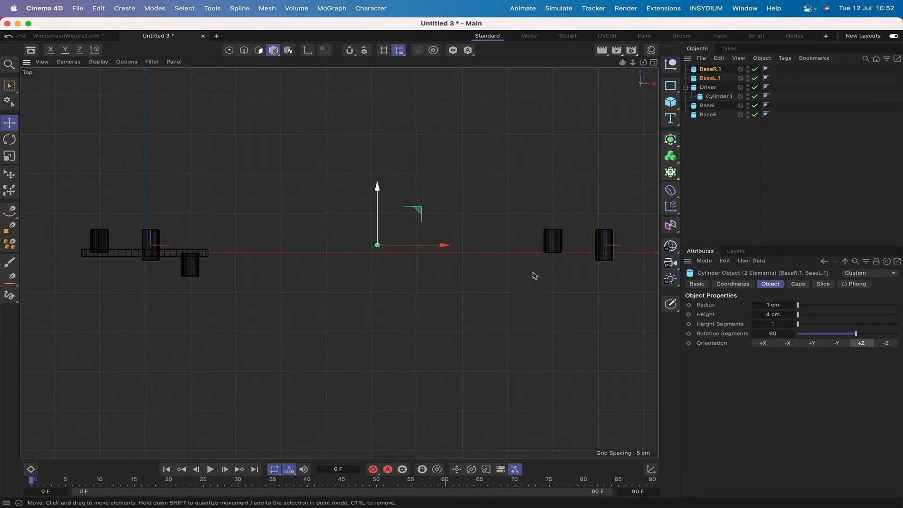
{"action": "left_click", "coordinate": [792, 313]}
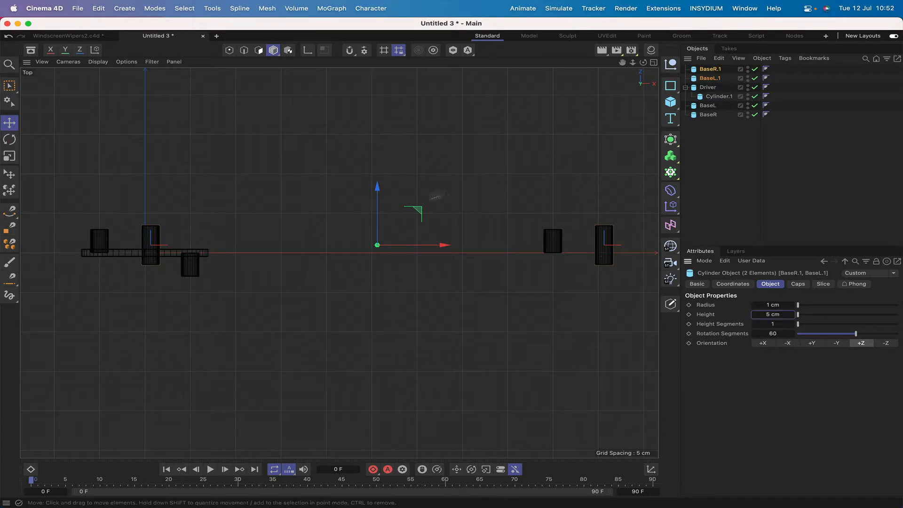
{"action": "left_click_drag", "start_coordinate": [378, 188], "coordinate": [378, 191]}
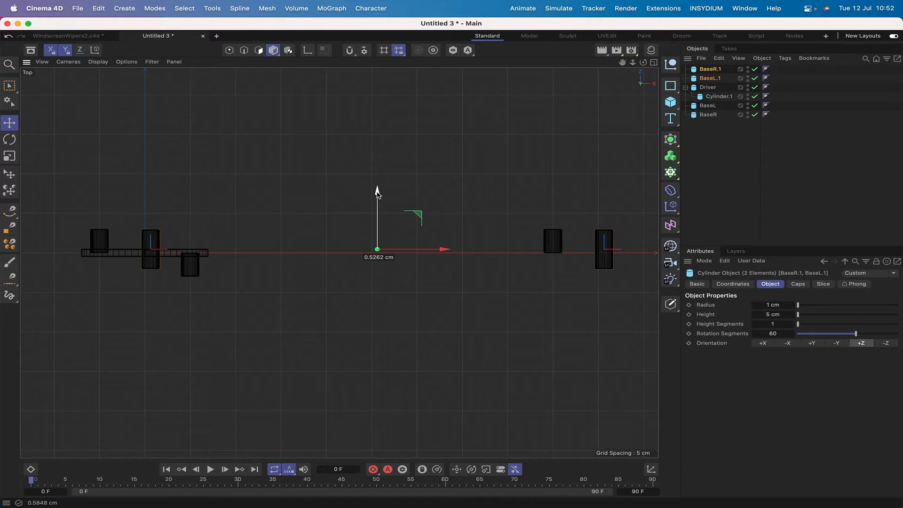
{"action": "left_click_drag", "start_coordinate": [378, 192], "coordinate": [378, 191]}
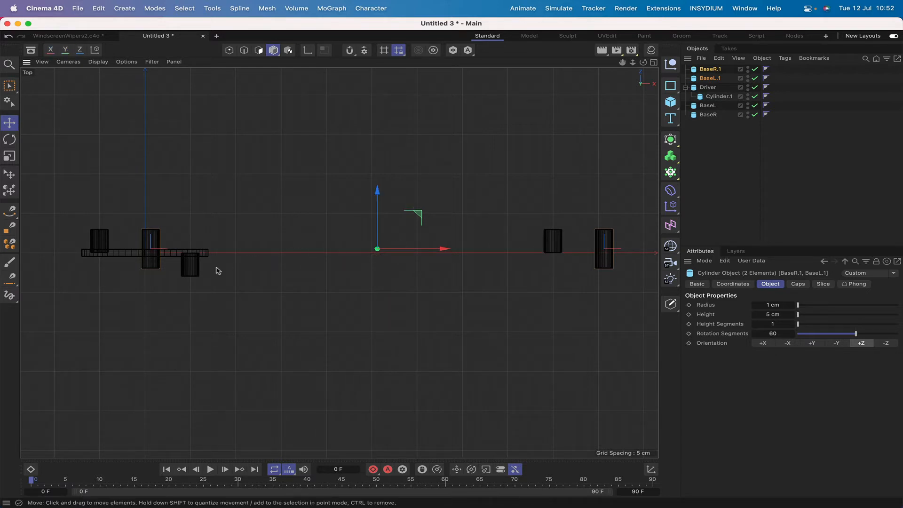
Switch to perspective and make BaseL.1 a child of BaseL and BaseR.1 a child of BaseR
{"action": "key", "text": "F1"}
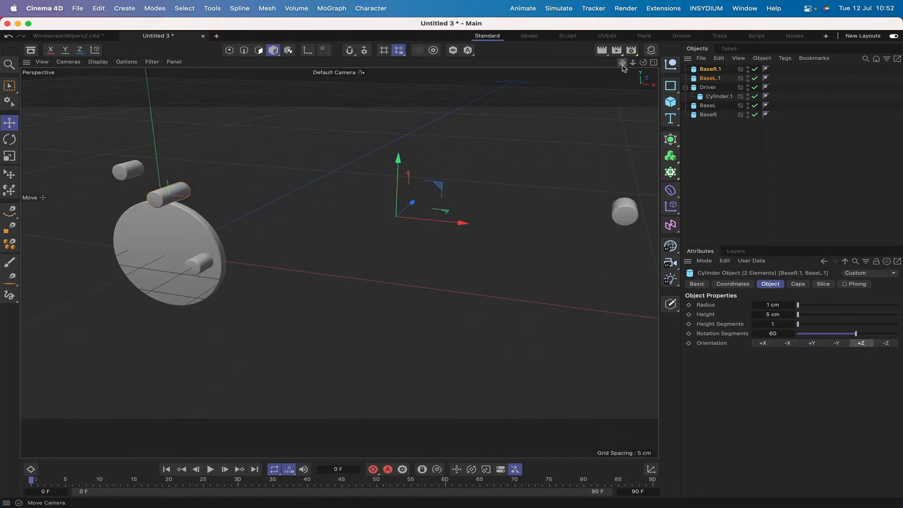
{"action": "right_click_drag", "start_coordinate": [622, 66], "coordinate": [593, 65]}
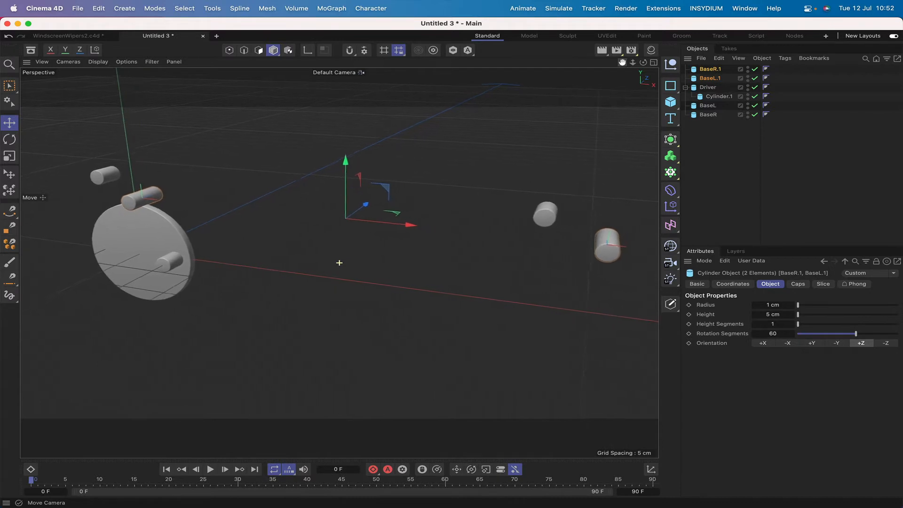
{"action": "left_click_drag", "start_coordinate": [623, 63], "coordinate": [616, 61]}
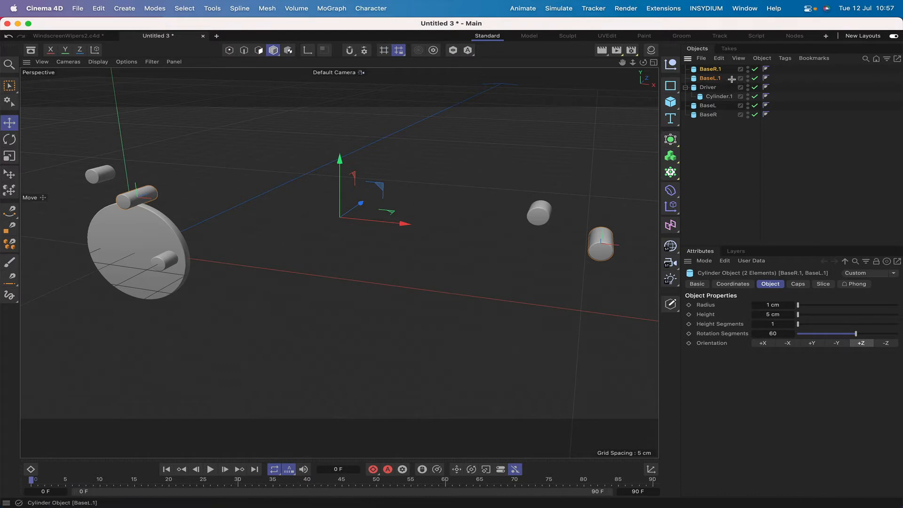
{"action": "key", "text": "super+shift+a"}
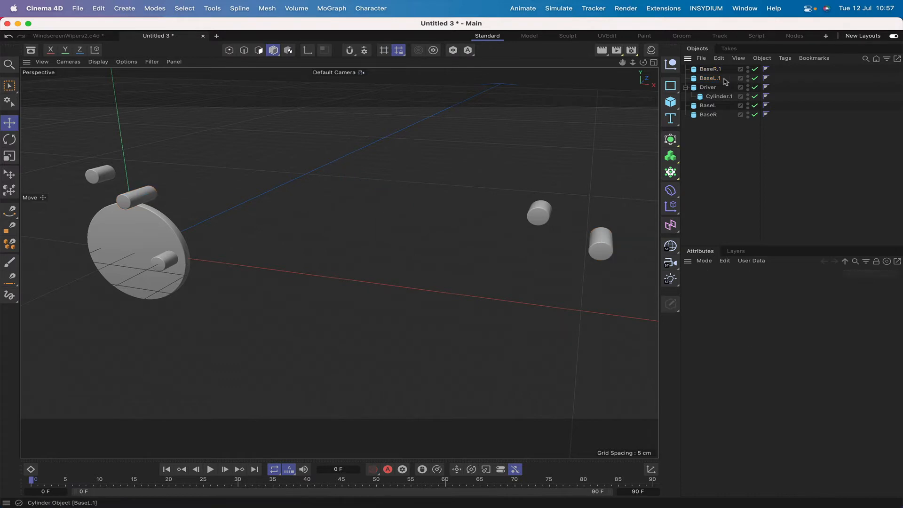
{"action": "left_click_drag", "start_coordinate": [710, 78], "coordinate": [709, 106]}
{"action": "left_click_drag", "start_coordinate": [711, 70], "coordinate": [713, 116]}
Rename the child peg of BaseL as 1L and the child peg of BaseR as 1R
{"action": "double_click", "coordinate": [717, 96]}
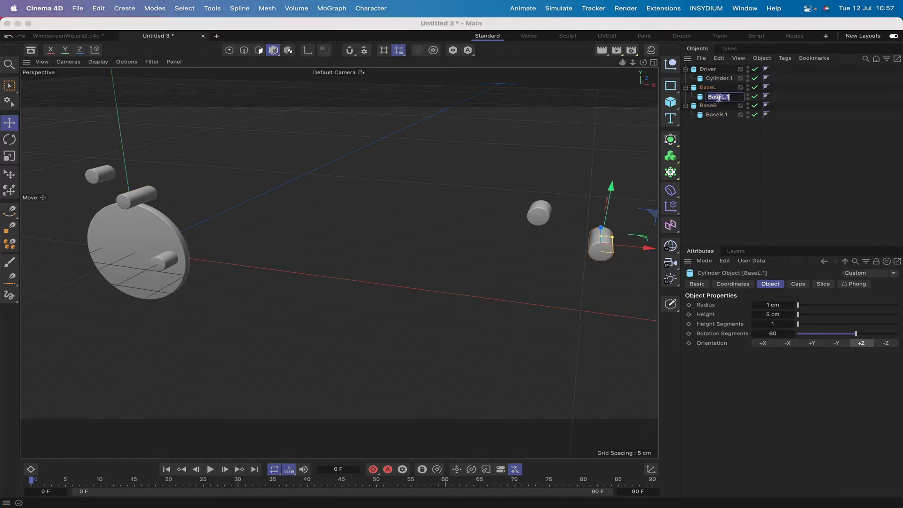
{"action": "type", "text": "1"}
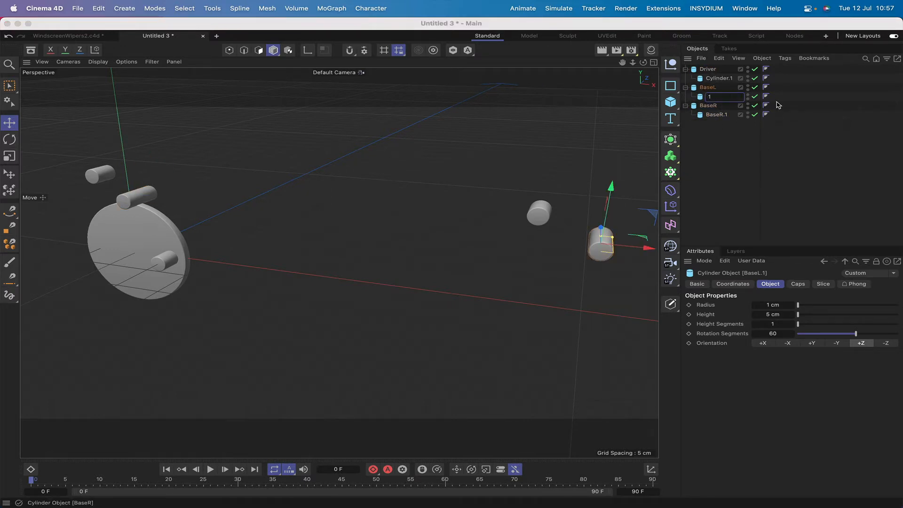
{"action": "type", "text": "L"}
{"action": "key", "text": "Return"}
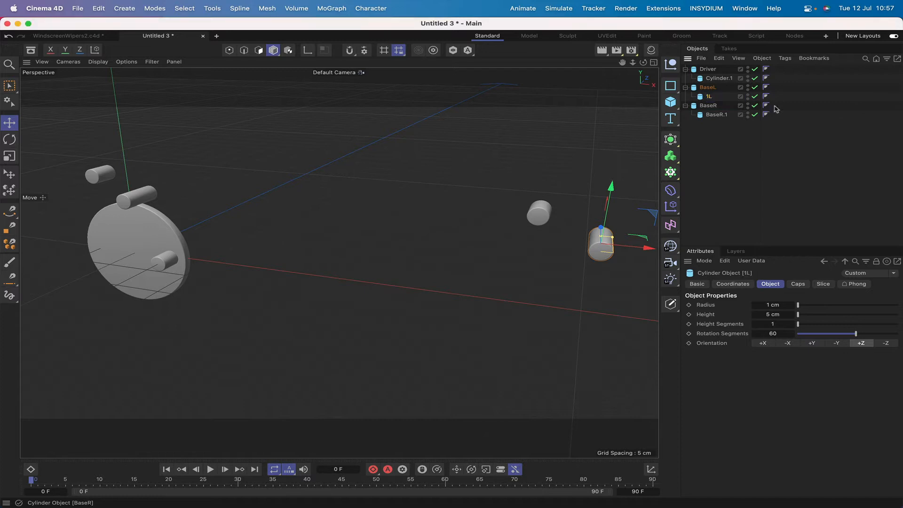
{"action": "double_click", "coordinate": [723, 114]}
{"action": "type", "text": "1"}
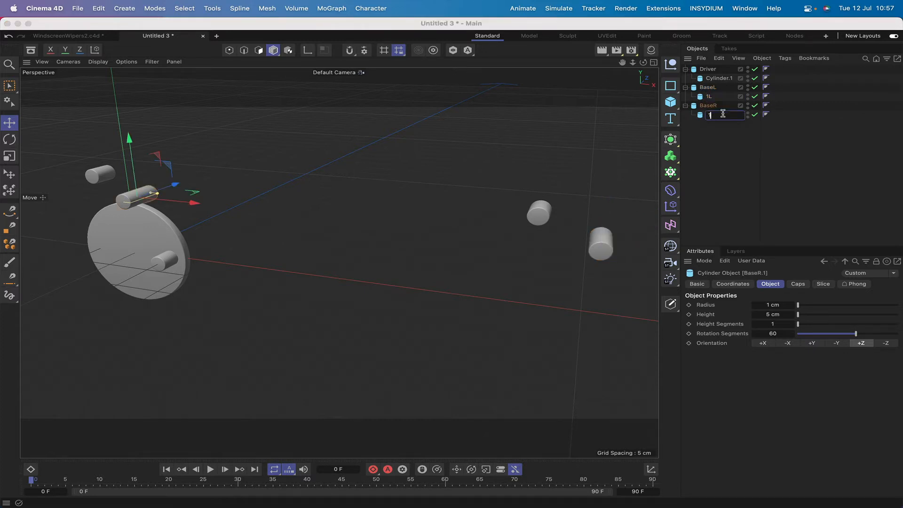
{"action": "type", "text": "R"}
{"action": "key", "text": "Return"}
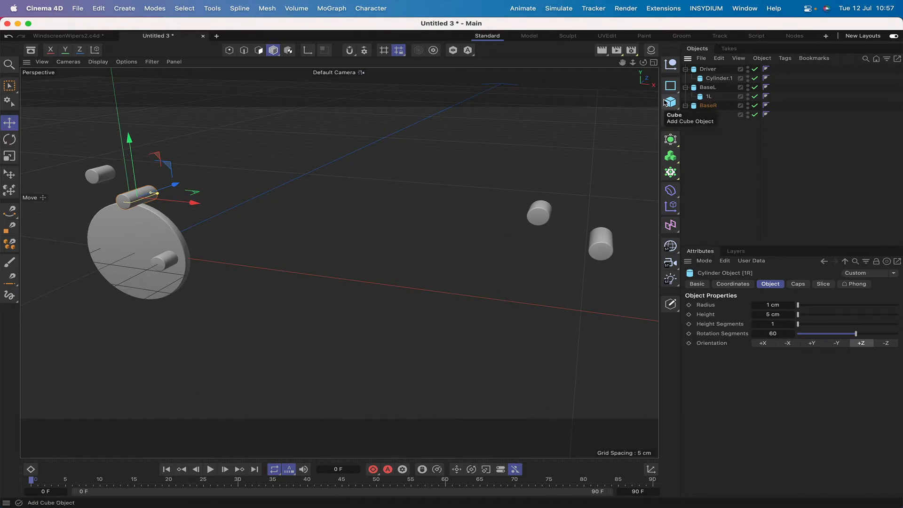
In the front view, add a rectangle spline 48.5 cm wide and 3 cm high with rounding enabled
{"action": "key", "text": "F4"}
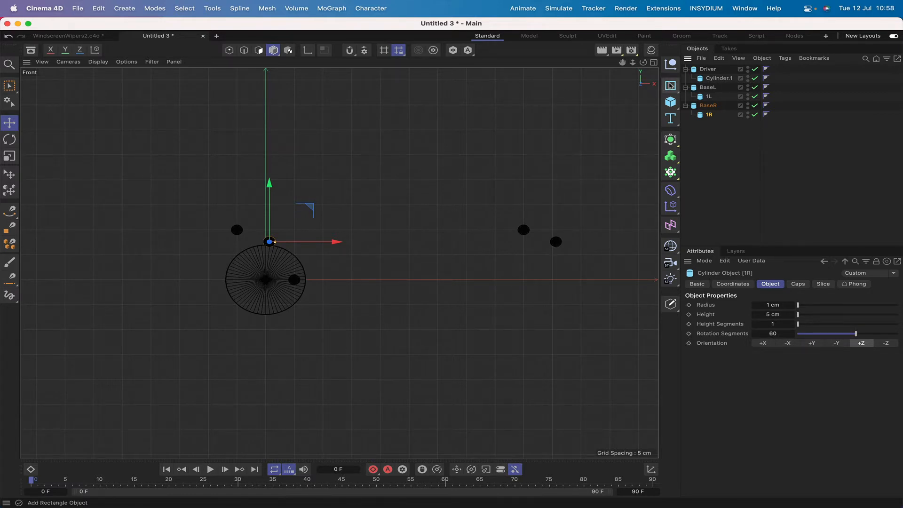
{"action": "left_click", "coordinate": [671, 85]}
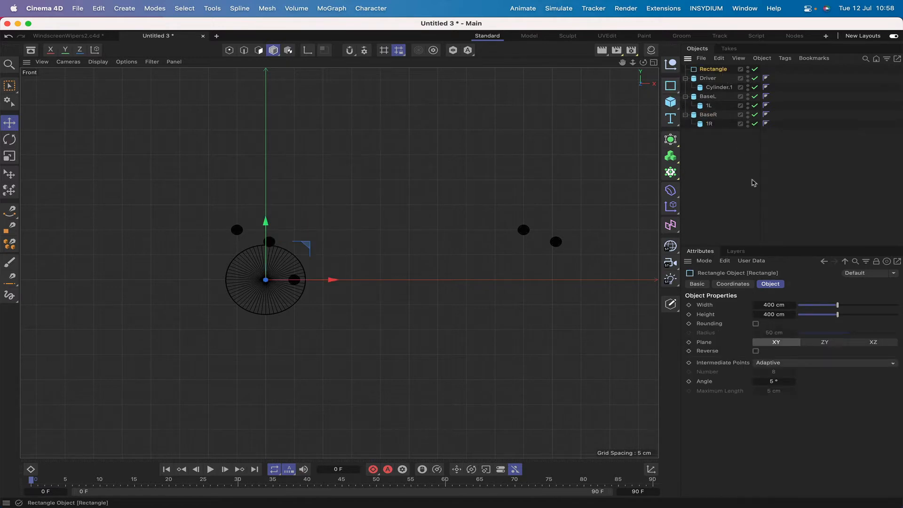
{"action": "left_click", "coordinate": [764, 304]}
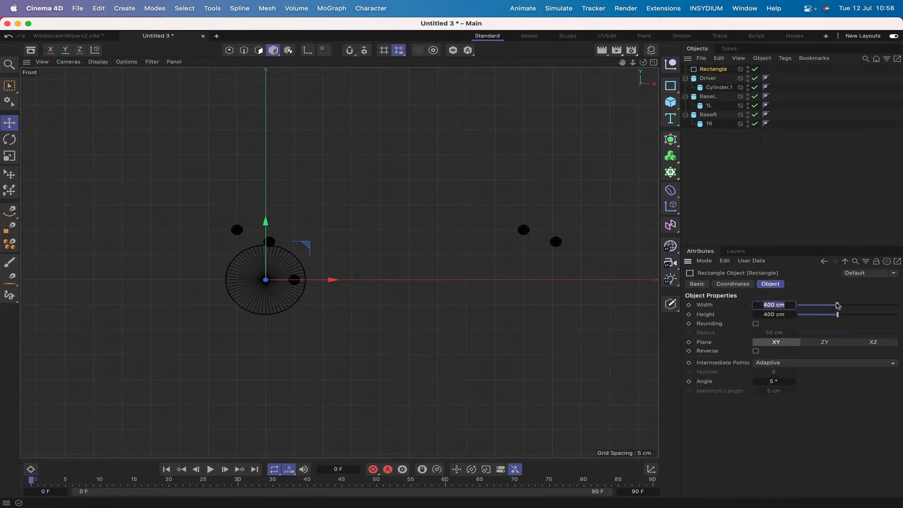
{"action": "type", "text": "48"}
{"action": "key", "text": "Return"}
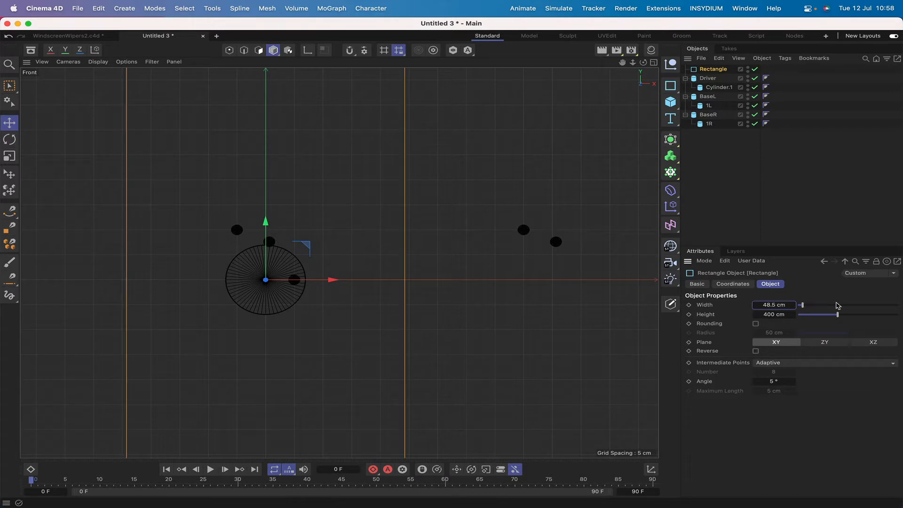
{"action": "left_click", "coordinate": [769, 315]}
{"action": "type", "text": "3"}
{"action": "key", "text": "Return"}
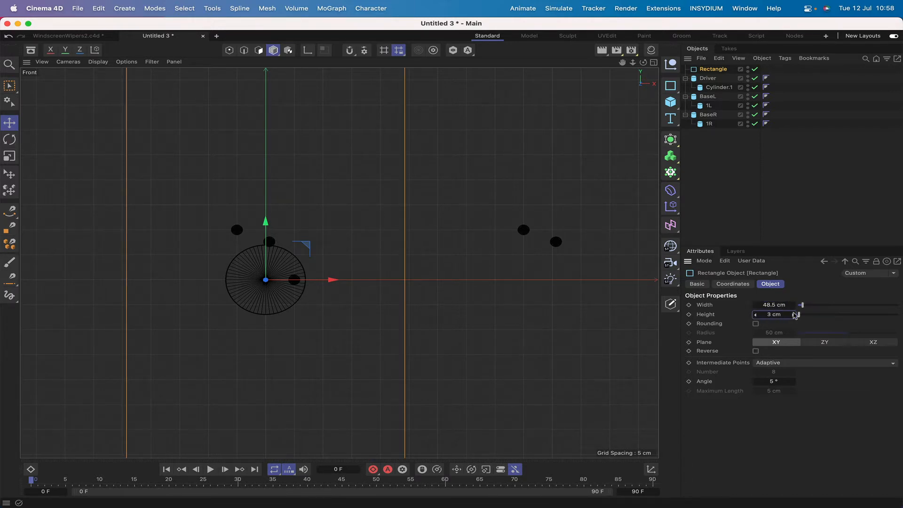
{"action": "left_click", "coordinate": [755, 324]}
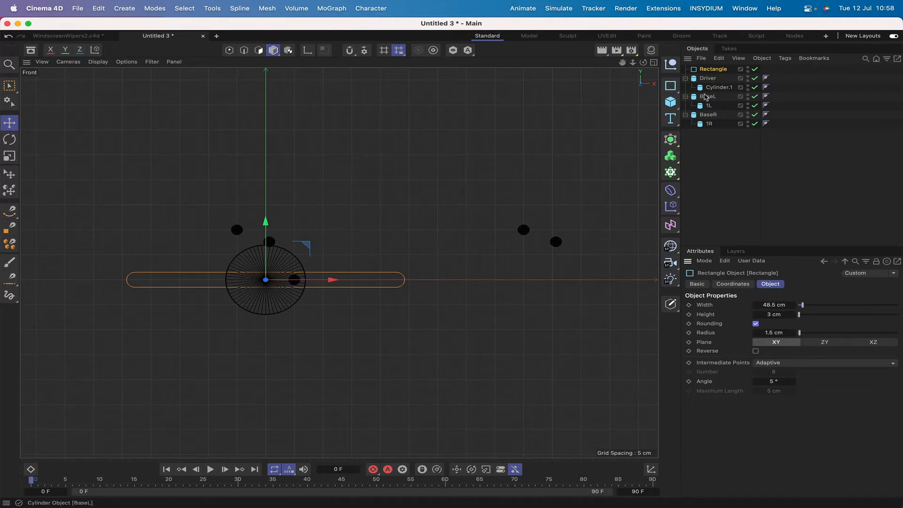
Make the Rectangle a child of Cylinder.1 and set its X and Z positions to 0 cm
{"action": "left_click_drag", "start_coordinate": [711, 72], "coordinate": [718, 88]}
{"action": "left_click", "coordinate": [736, 286]}
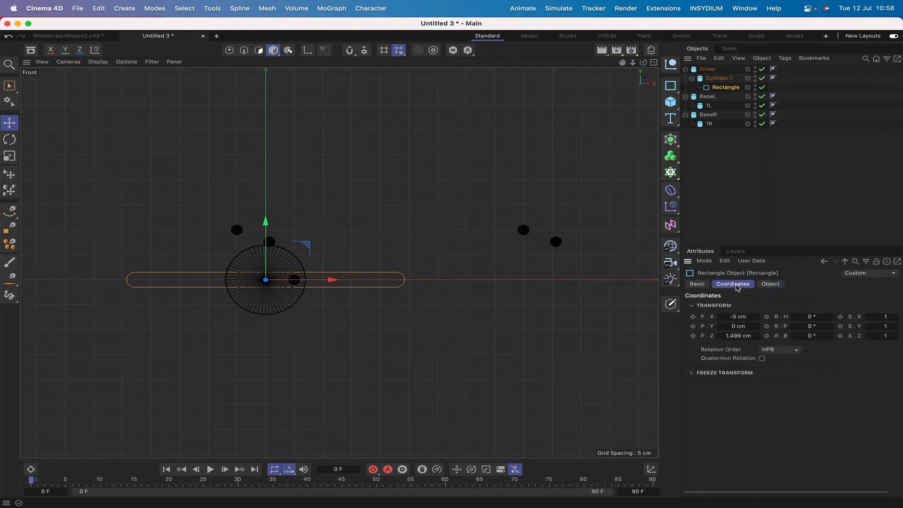
{"action": "double_click", "coordinate": [733, 318]}
{"action": "type", "text": "0"}
{"action": "key", "text": "Return"}
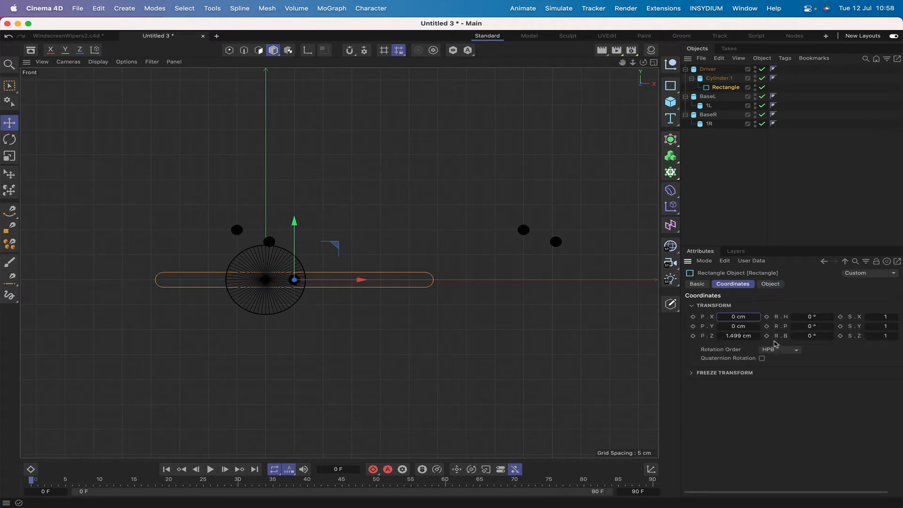
{"action": "double_click", "coordinate": [746, 336]}
{"action": "type", "text": "0"}
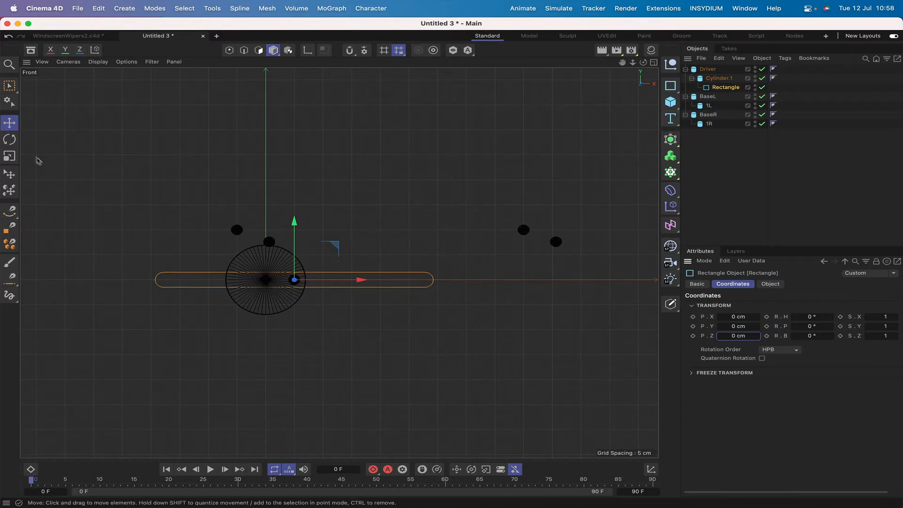
Rotate and move the Rectangle so it spans at a slight upward angle from the Driver's peg to peg 1L
{"action": "type", "text": "r"}
{"action": "left_click_drag", "start_coordinate": [331, 268], "coordinate": [329, 263]}
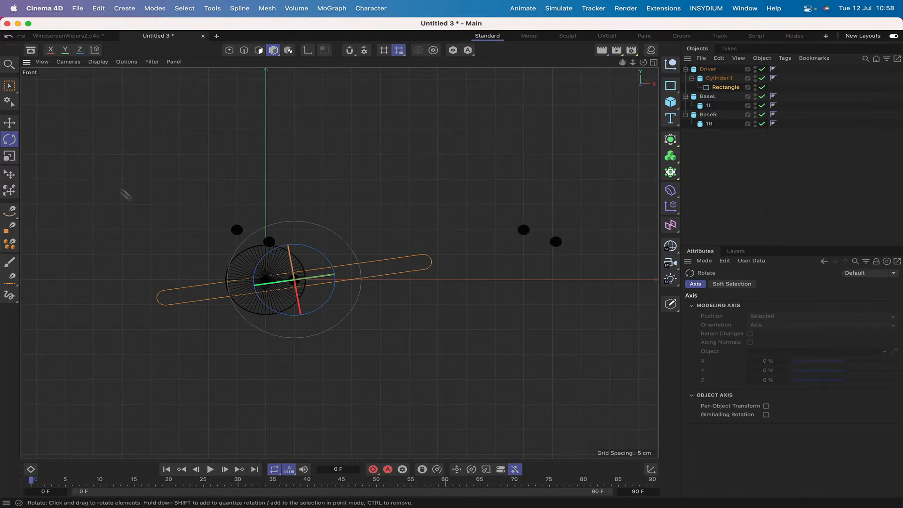
{"action": "key", "text": "e"}
{"action": "left_click_drag", "start_coordinate": [349, 277], "coordinate": [475, 271]}
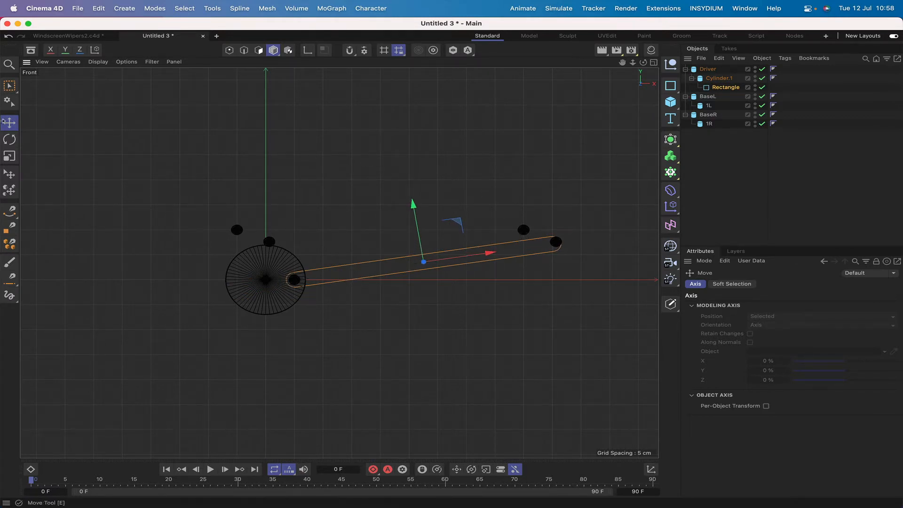
{"action": "left_click", "coordinate": [9, 139]}
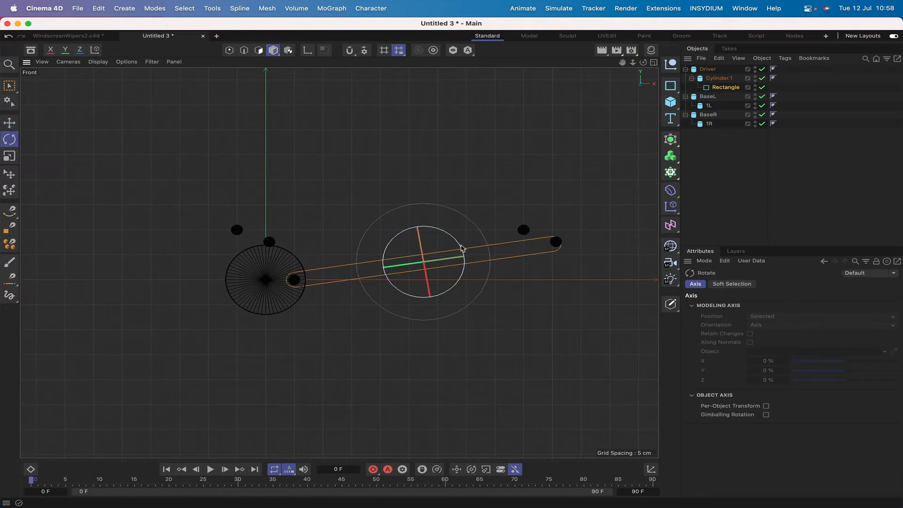
{"action": "left_click_drag", "start_coordinate": [460, 249], "coordinate": [460, 247]}
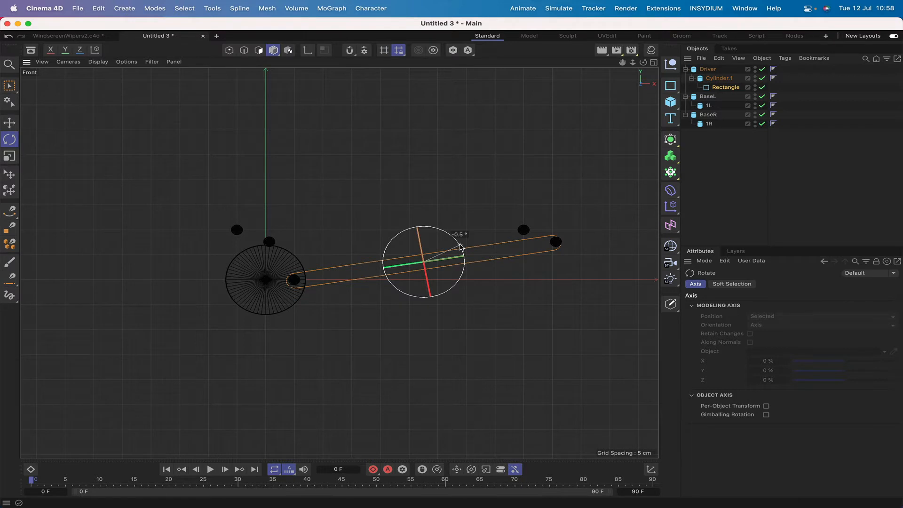
{"action": "left_click_drag", "start_coordinate": [461, 246], "coordinate": [459, 246]}
{"action": "left_click", "coordinate": [9, 122]}
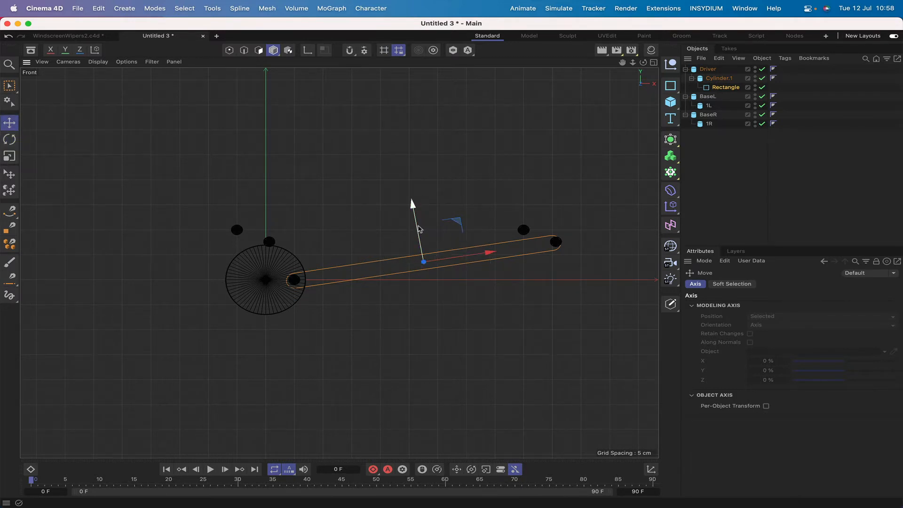
{"action": "left_click_drag", "start_coordinate": [419, 228], "coordinate": [419, 228]}
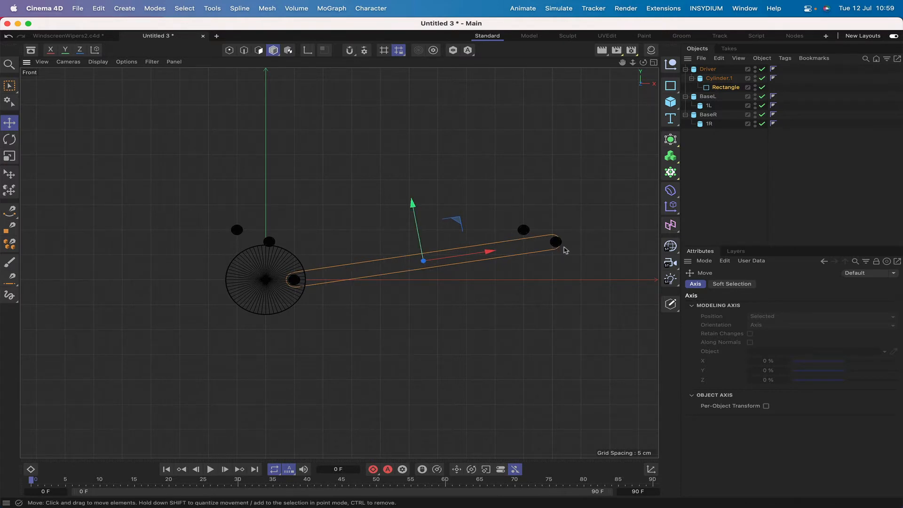
Set the Rectangle's width to 49.5 cm and shift it about 0.3 cm along its X axis to centre its ends around both pegs
{"action": "left_click", "coordinate": [726, 88]}
{"action": "left_click", "coordinate": [770, 284]}
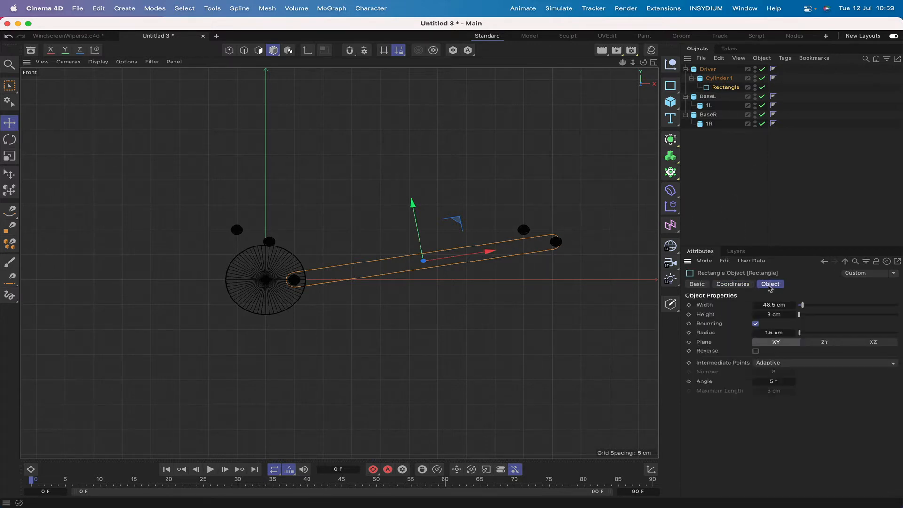
{"action": "left_click", "coordinate": [793, 303]}
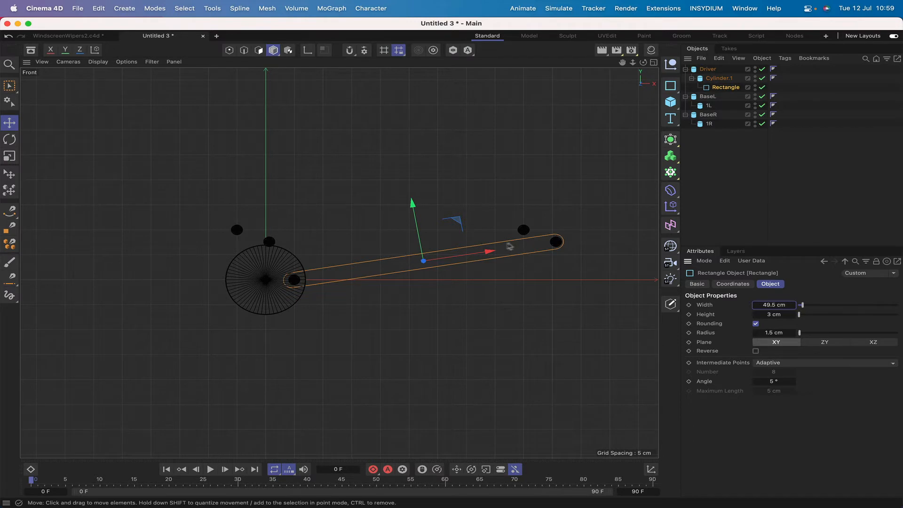
{"action": "left_click_drag", "start_coordinate": [485, 256], "coordinate": [485, 256]}
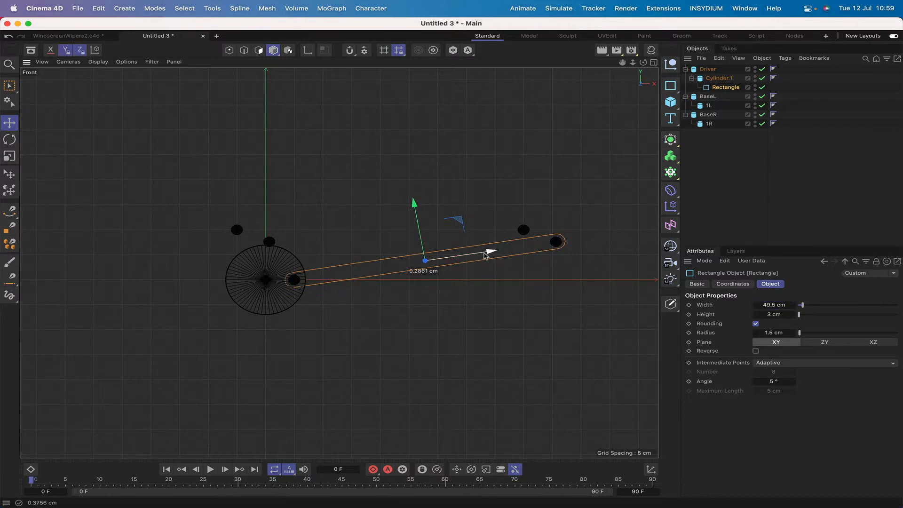
{"action": "left_click_drag", "start_coordinate": [485, 255], "coordinate": [487, 255]}
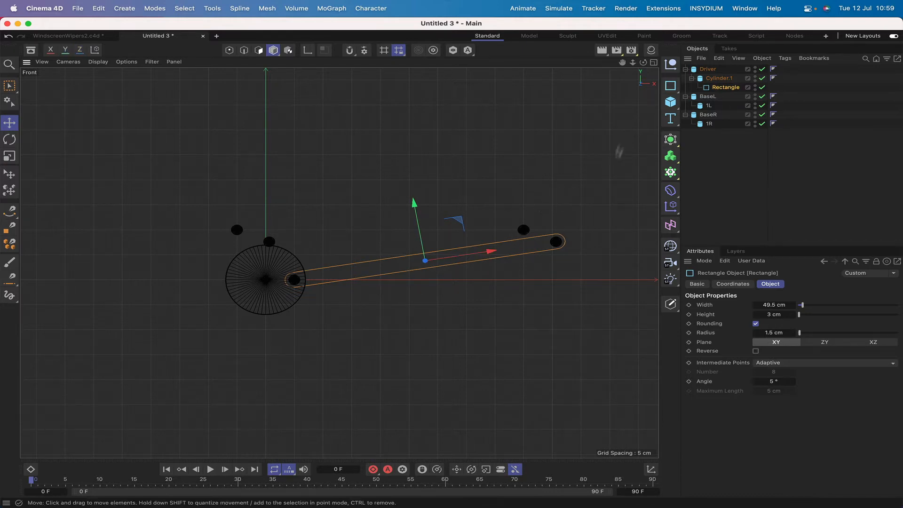
Try a width of 49 cm for the Rectangle in a closer view and restore it to 49.5 cm
{"action": "key", "text": "s"}
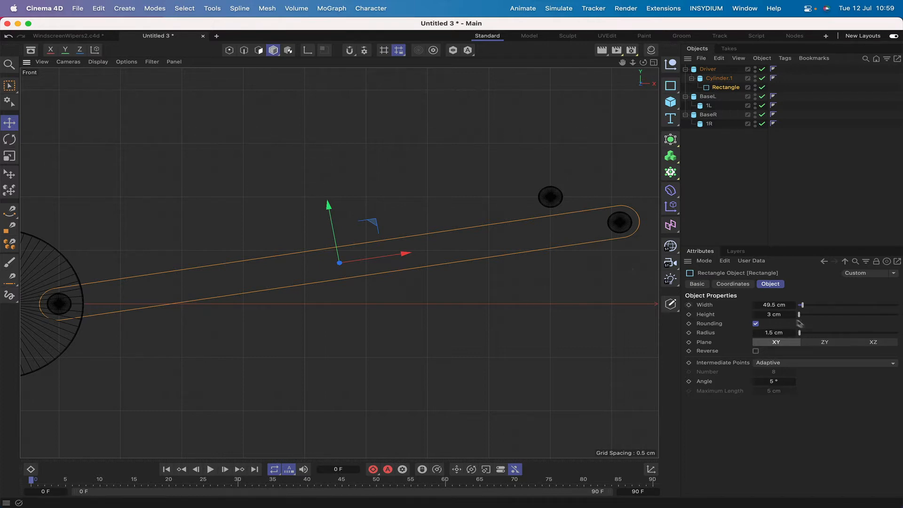
{"action": "left_click", "coordinate": [773, 307]}
{"action": "type", "text": "49"}
{"action": "key", "text": "Return"}
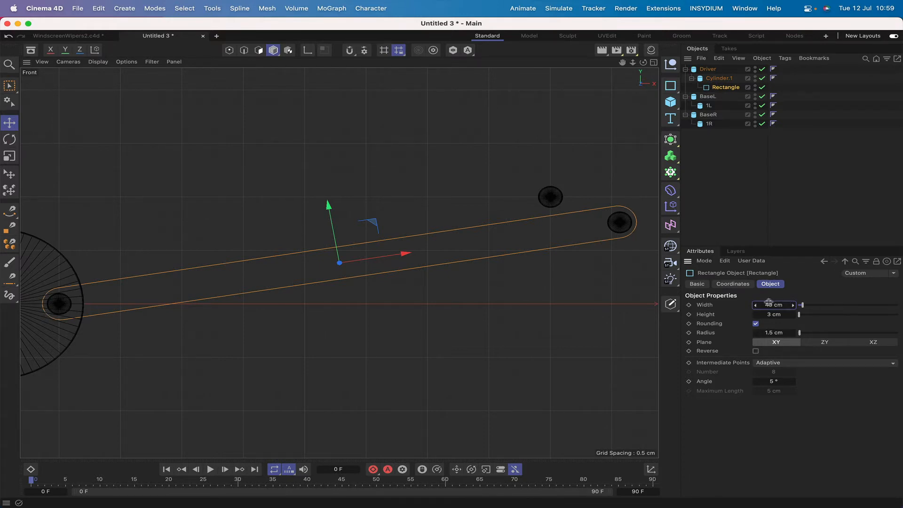
{"action": "left_click_drag", "start_coordinate": [763, 304], "coordinate": [806, 306]}
{"action": "type", "text": "49.5"}
{"action": "key", "text": "Return"}
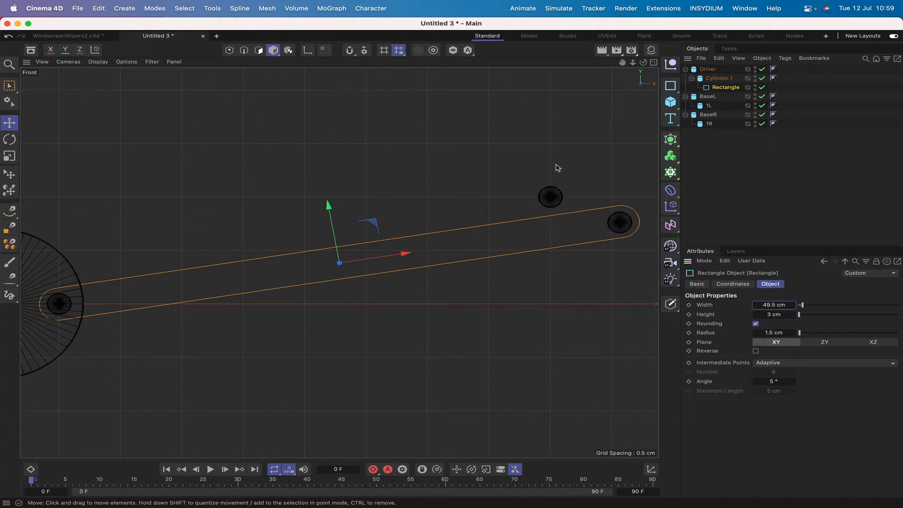
In the top view, move peg 1L forward about 0.9 cm along Z to align its front end with the Driver's peg
{"action": "key", "text": "F1"}
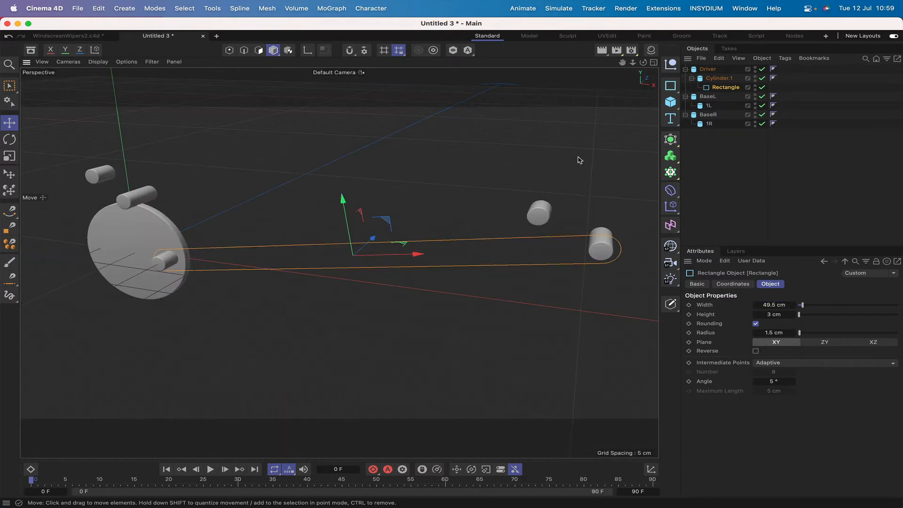
{"action": "key", "text": "F2"}
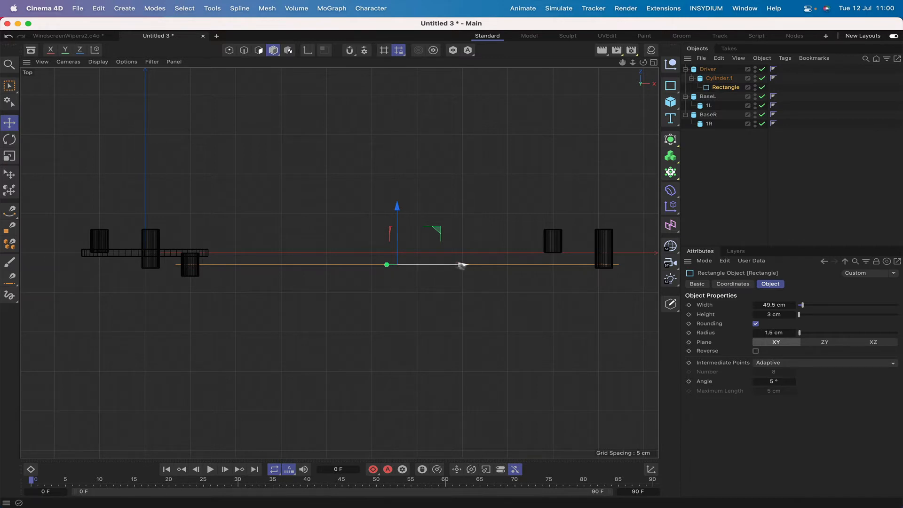
{"action": "left_click", "coordinate": [605, 233]}
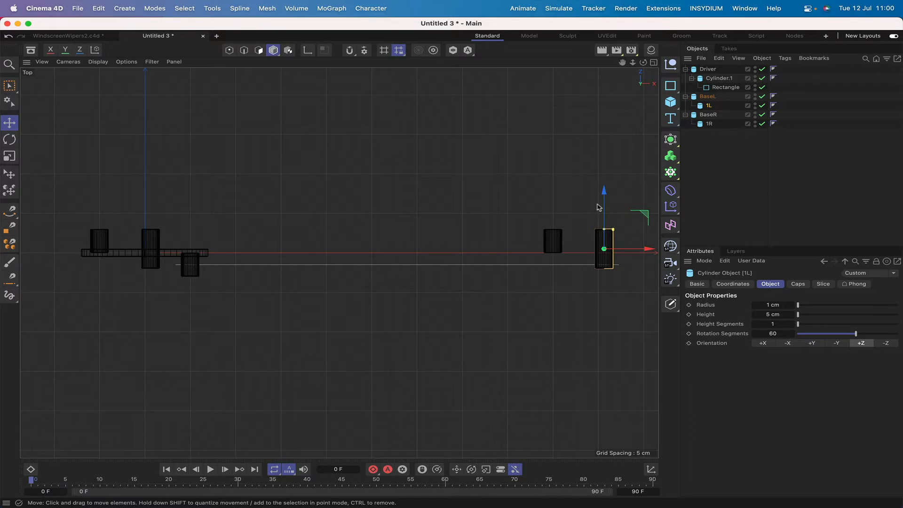
{"action": "left_click_drag", "start_coordinate": [605, 198], "coordinate": [606, 205]}
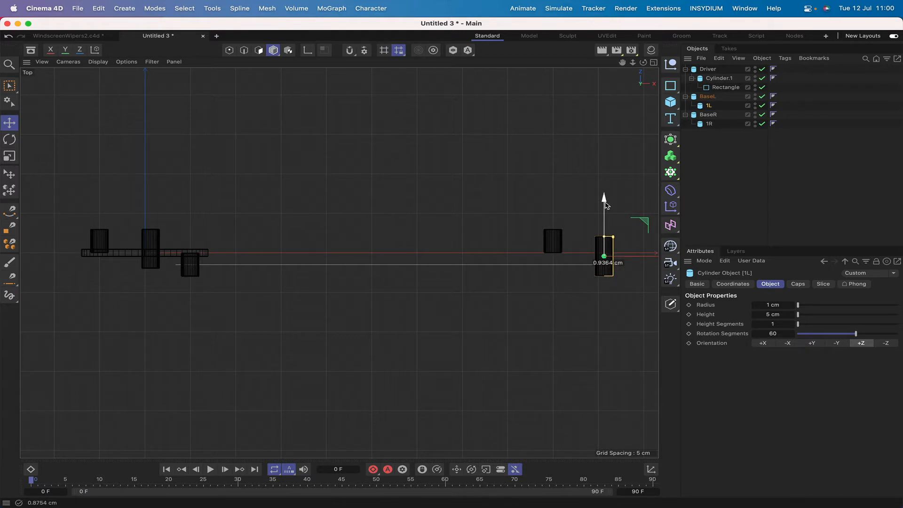
{"action": "left_click_drag", "start_coordinate": [606, 203], "coordinate": [606, 203]}
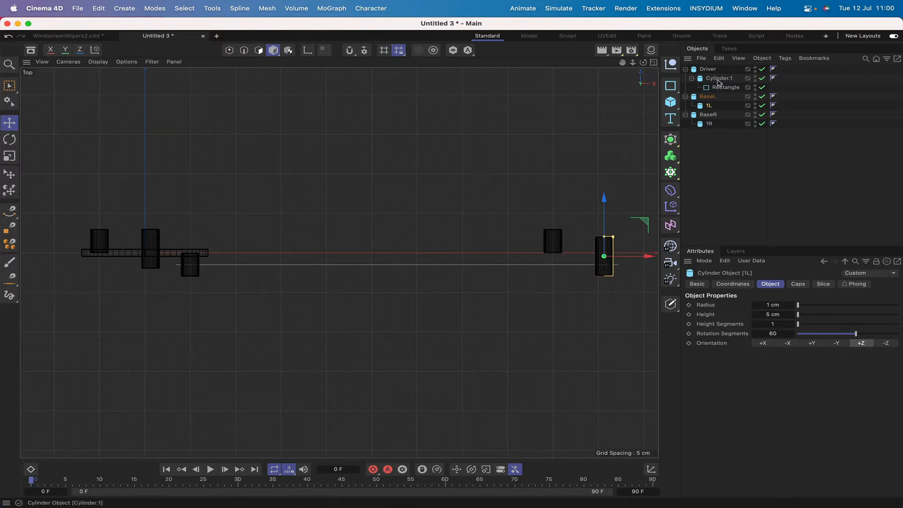
Take the Rectangle out of the Driver hierarchy and move it forward along Z to the front ends of the pegs
{"action": "left_click_drag", "start_coordinate": [722, 88], "coordinate": [703, 145]}
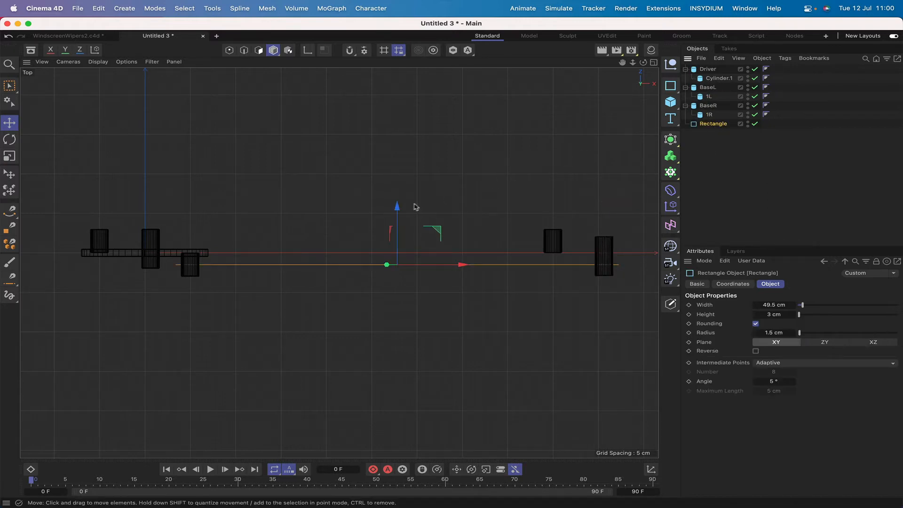
{"action": "left_click_drag", "start_coordinate": [396, 207], "coordinate": [396, 217]}
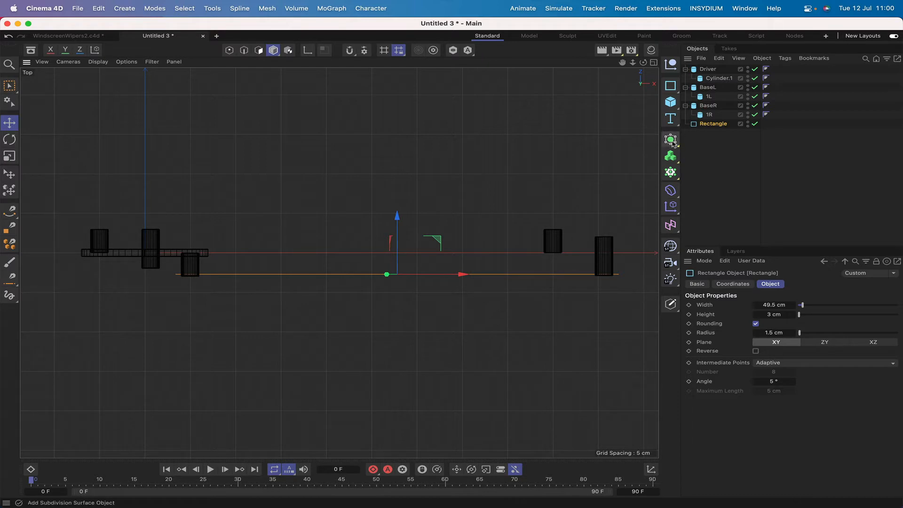
Extrude the Rectangle with an offset of 0.5 cm to form the rod between the Driver's peg and peg 1L
{"action": "left_click_drag", "start_coordinate": [672, 141], "coordinate": [722, 173]}
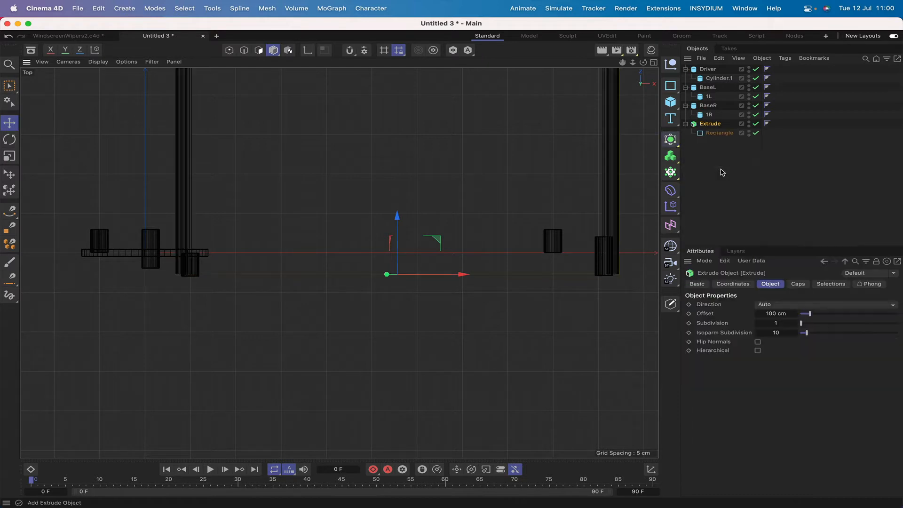
{"action": "double_click", "coordinate": [795, 314]}
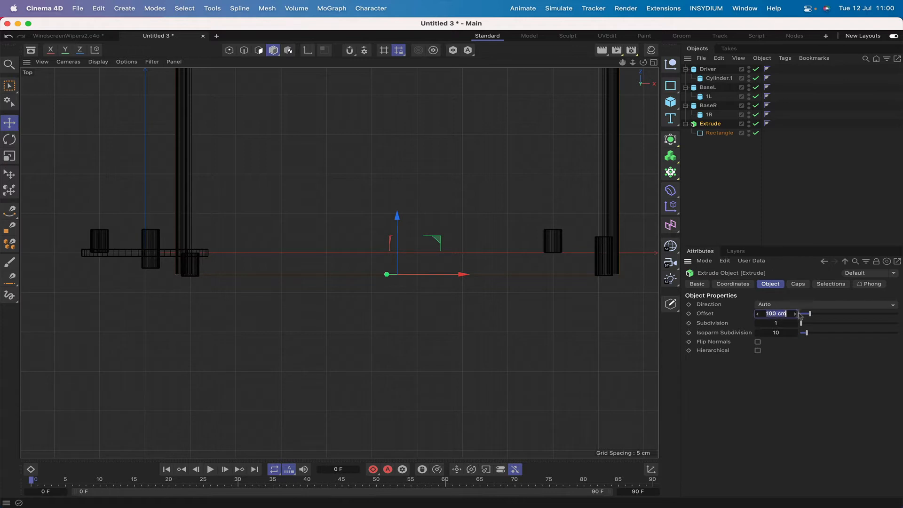
{"action": "type", "text": "1"}
{"action": "key", "text": "Return"}
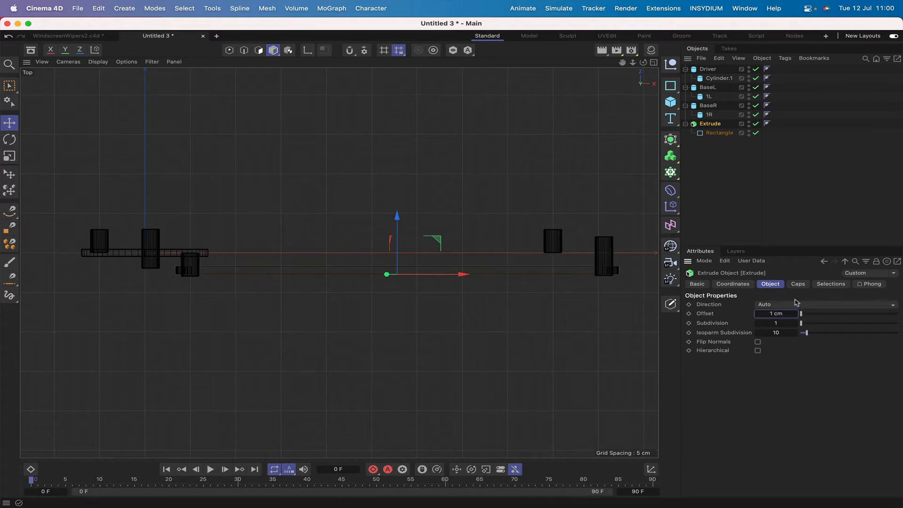
{"action": "type", "text": ".5"}
{"action": "key", "text": "Return"}
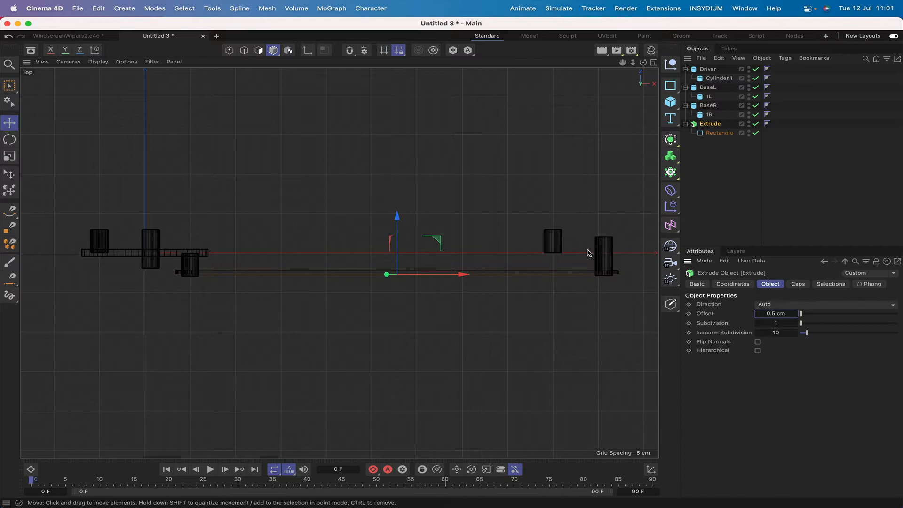
{"action": "key", "text": "F1"}
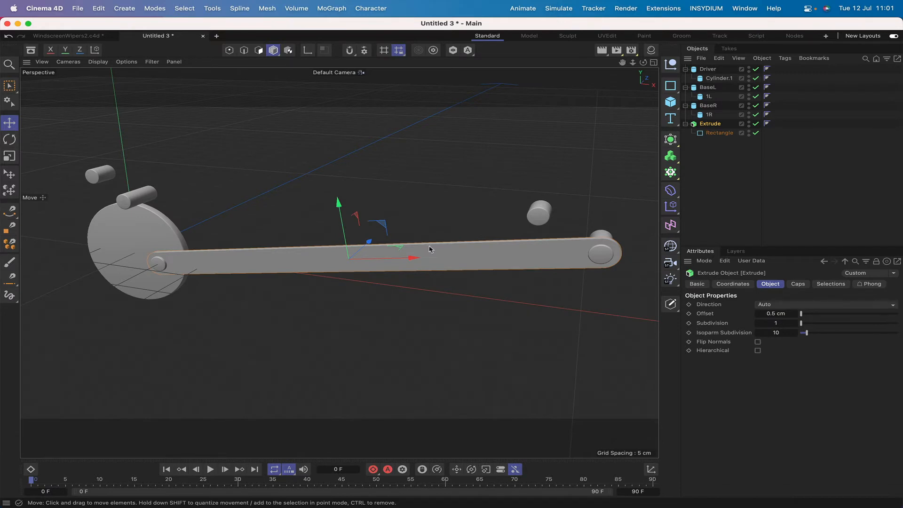
{"action": "mouse_move", "coordinate": [643, 62]}
{"action": "left_mouse_down"}
{"action": "mouse_move", "coordinate": [526, 80]}
{"action": "mouse_move", "coordinate": [463, 75]}
{"action": "mouse_move", "coordinate": [454, 66]}
{"action": "mouse_move", "coordinate": [630, 68]}
{"action": "left_mouse_up"}
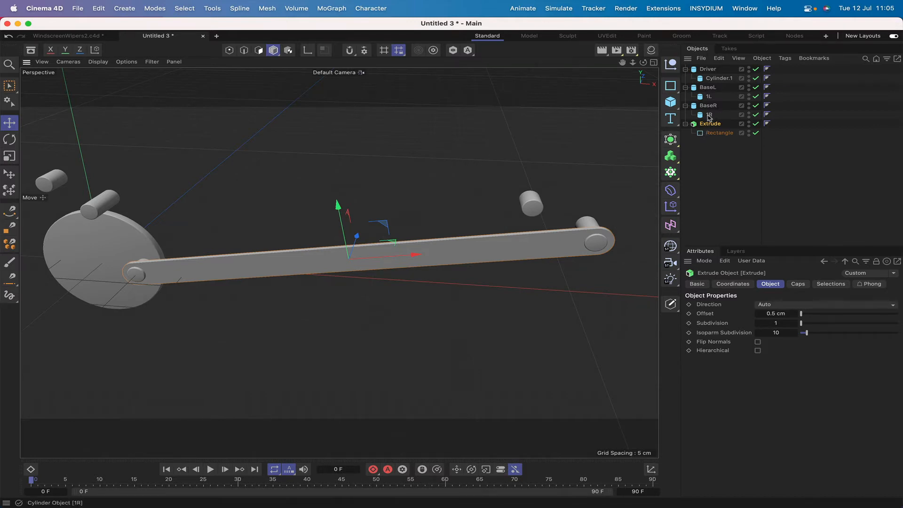
Copy peg 1L's Z position of -1.9227 cm to peg 1R and check the alignment in the top view
{"action": "left_click", "coordinate": [709, 116]}
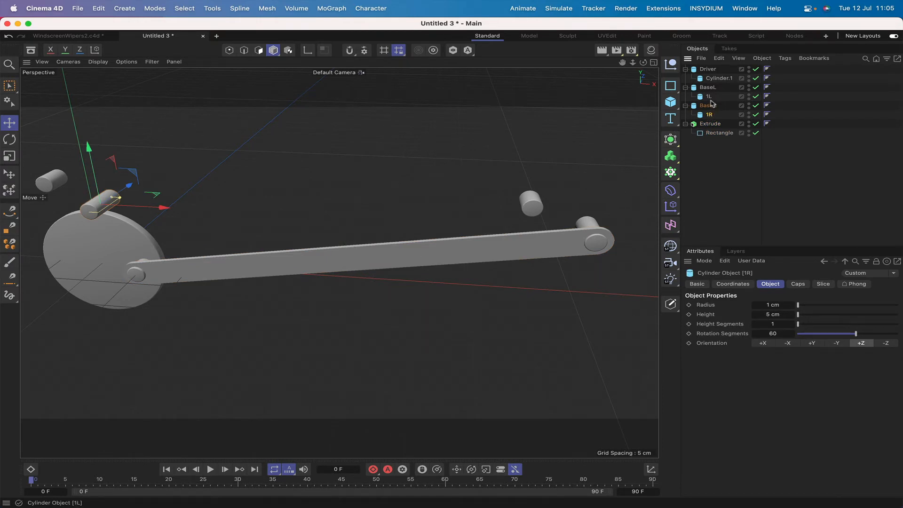
{"action": "left_click", "coordinate": [732, 283]}
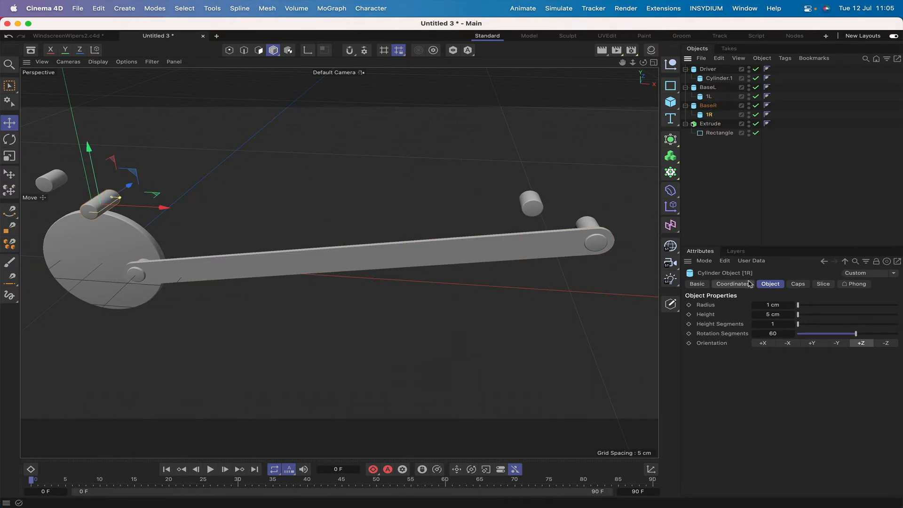
{"action": "left_click", "coordinate": [709, 97]}
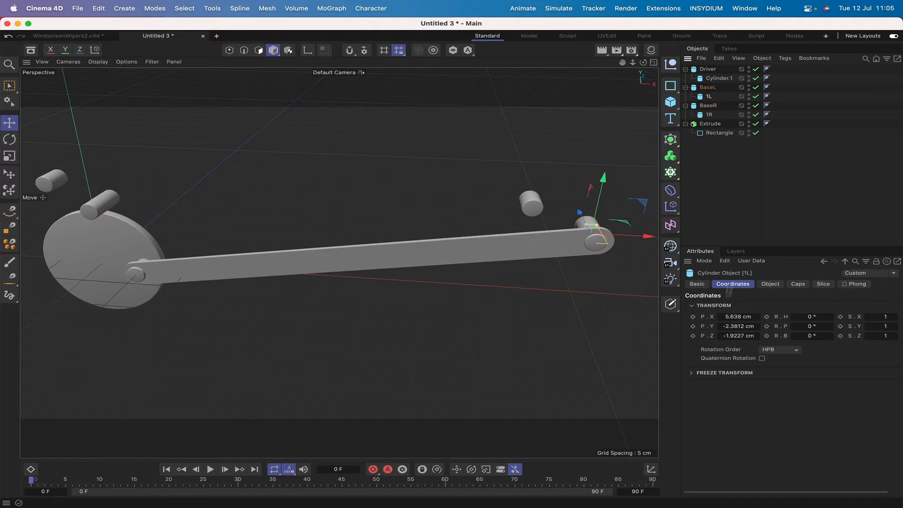
{"action": "left_click", "coordinate": [739, 336]}
{"action": "key", "text": "super+c"}
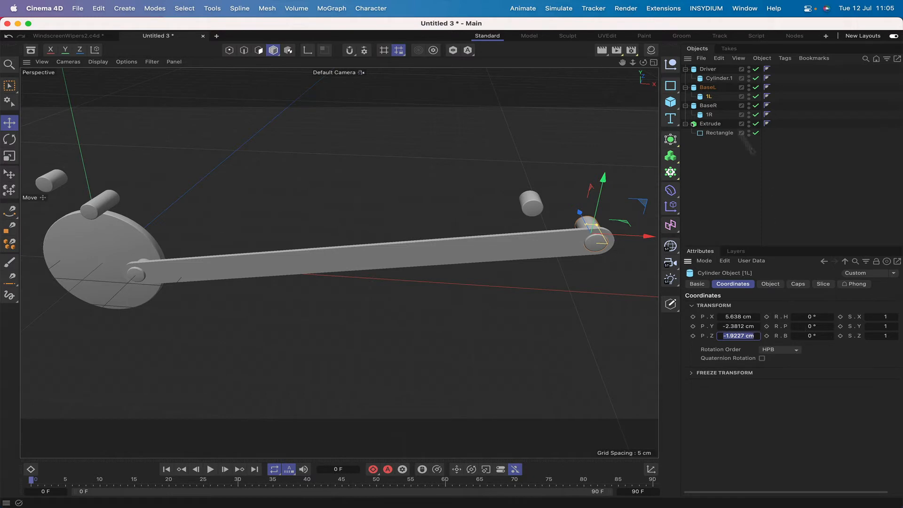
{"action": "left_click", "coordinate": [709, 114]}
{"action": "left_click", "coordinate": [731, 335]}
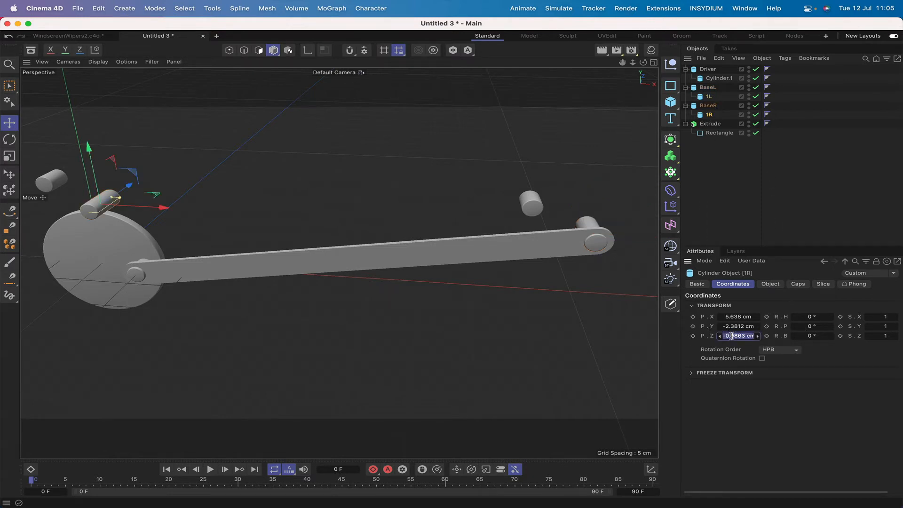
{"action": "key", "text": "super+v"}
{"action": "key", "text": "Return"}
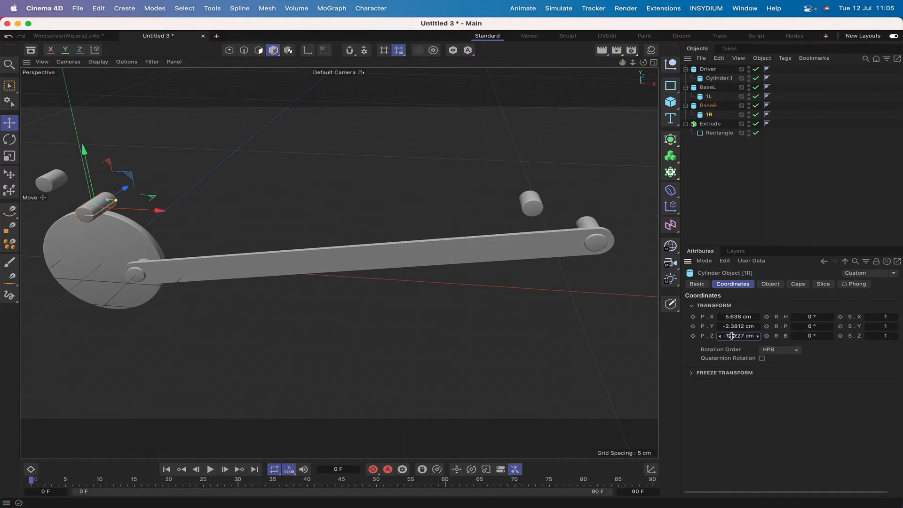
{"action": "key", "text": "F2"}
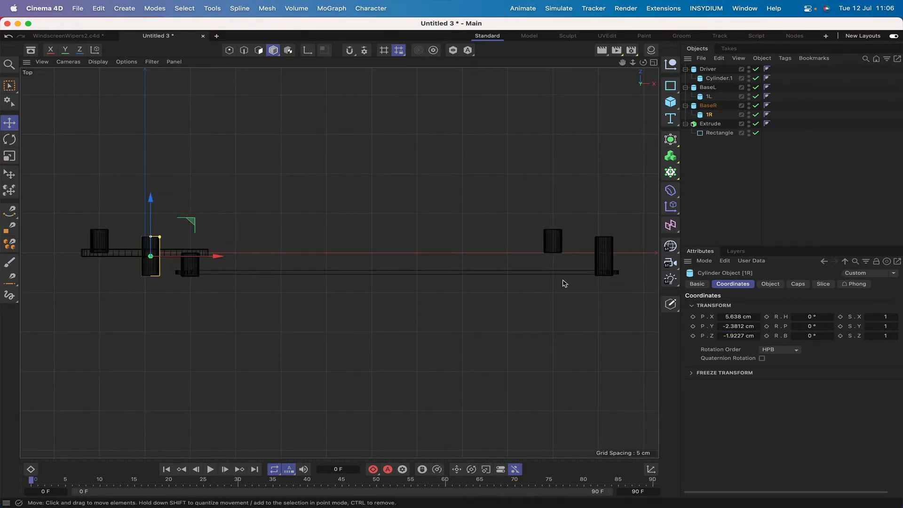
{"action": "key", "text": "F1"}
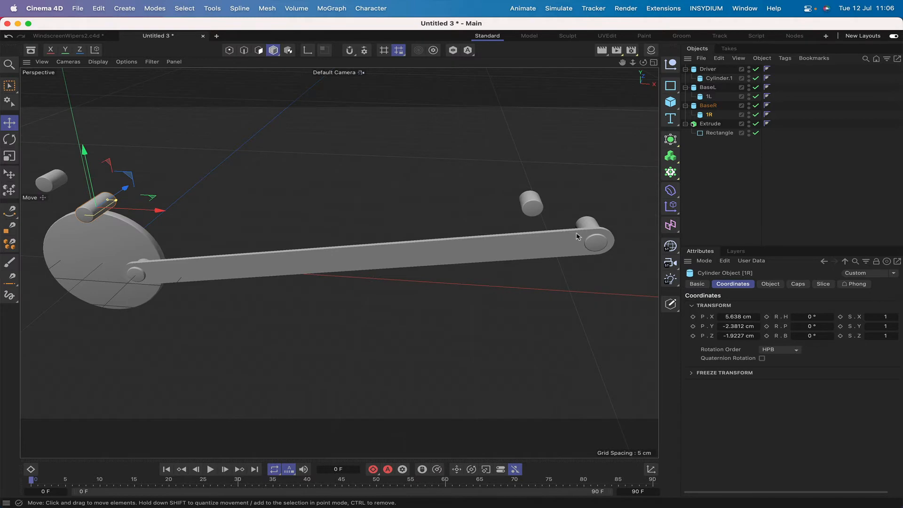
{"action": "key", "text": "F4"}
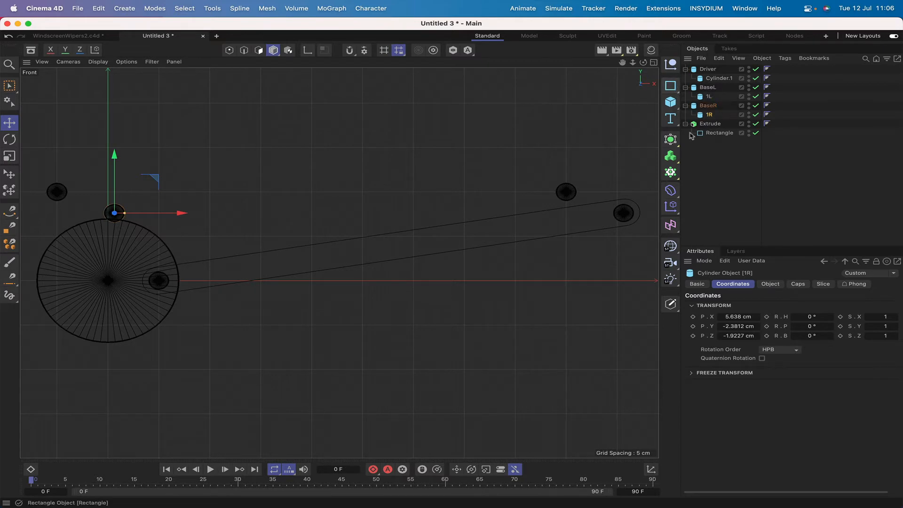
{"action": "left_click", "coordinate": [719, 134], "text": "super"}
{"action": "left_click_drag", "start_coordinate": [719, 133], "coordinate": [714, 151], "text": "super"}
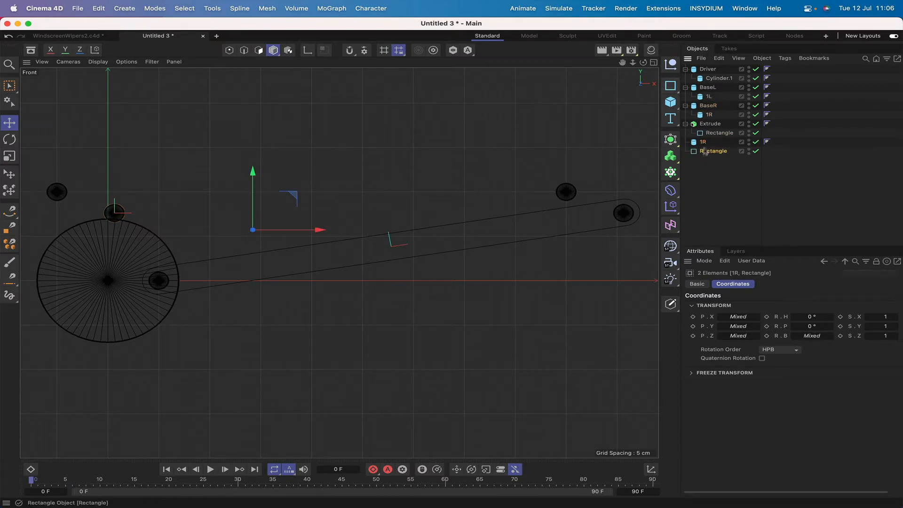
{"action": "key", "text": "super+z"}
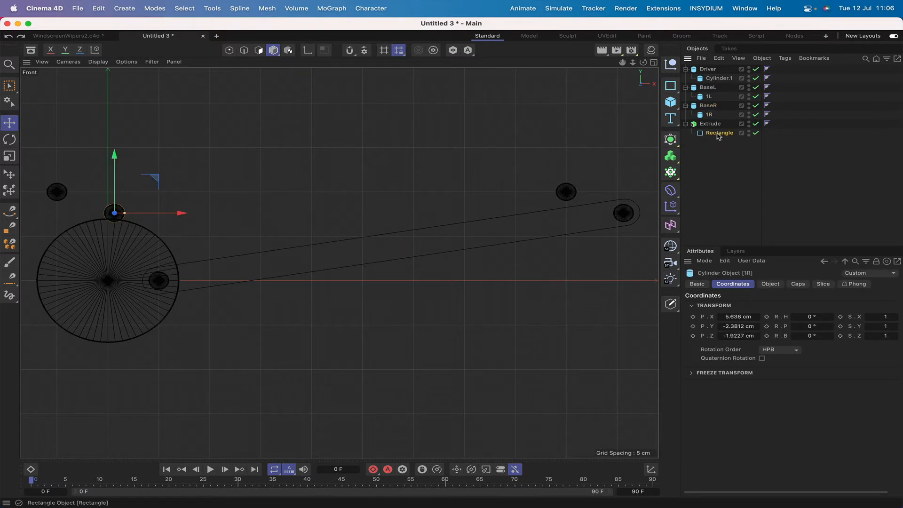
Duplicate the Rectangle to the top level outside the Extrude and set the copy's bank rotation to 0°
{"action": "left_click", "coordinate": [717, 135]}
{"action": "left_click_drag", "start_coordinate": [717, 135], "coordinate": [710, 146], "text": "ctrl"}
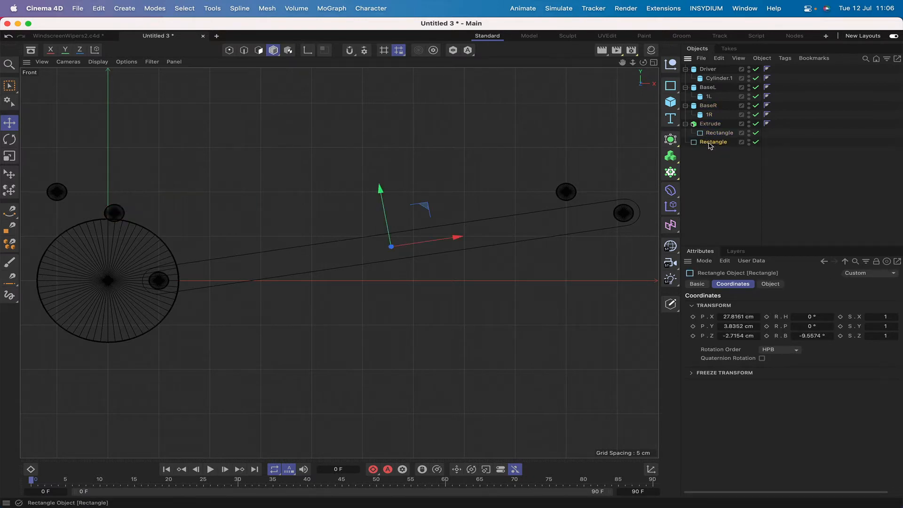
{"action": "left_click", "coordinate": [819, 336]}
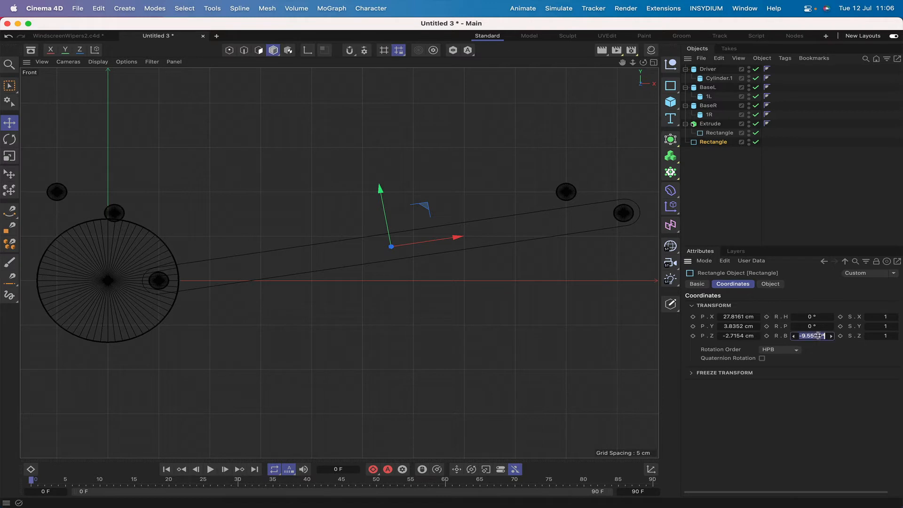
{"action": "type", "text": "0"}
{"action": "key", "text": "Return"}
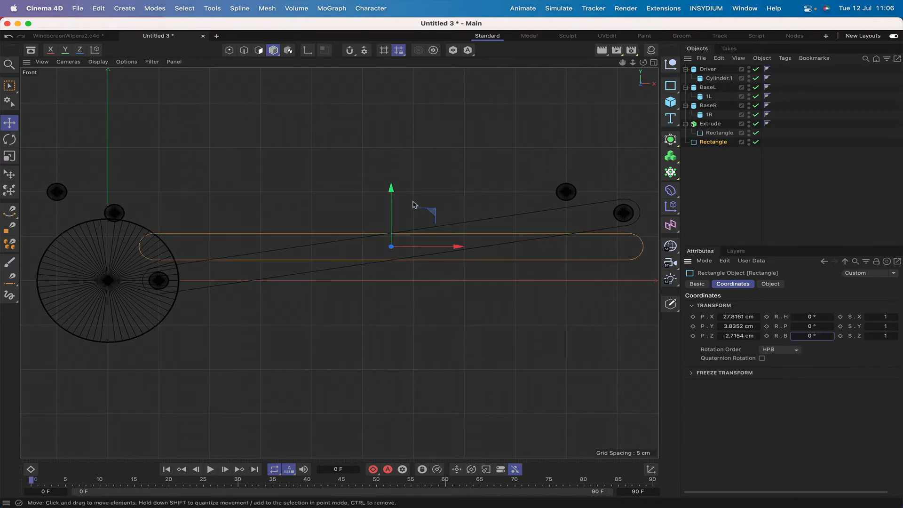
Move the Rectangle copy about 4.6 cm to lie level between pegs 1R and 1L, and widen it to 52.5 cm
{"action": "left_click_drag", "start_coordinate": [428, 212], "coordinate": [406, 179]}
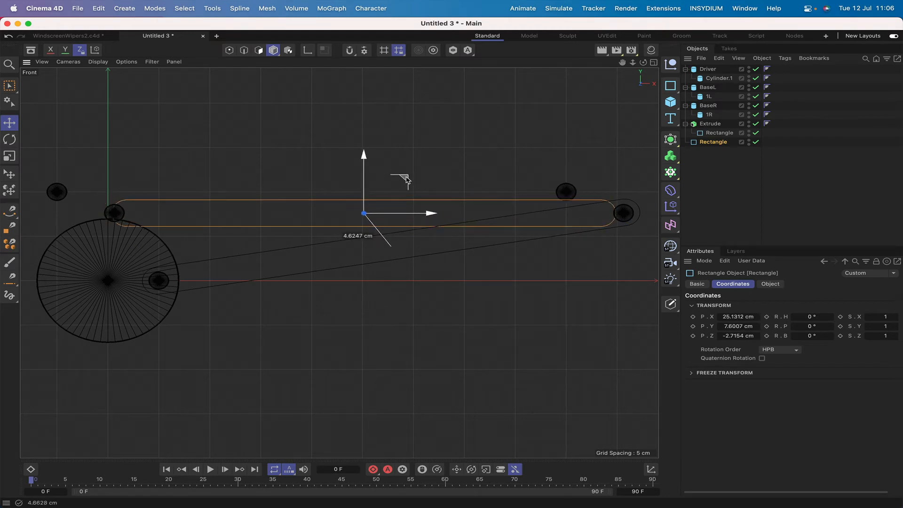
{"action": "left_click_drag", "start_coordinate": [407, 179], "coordinate": [407, 179]}
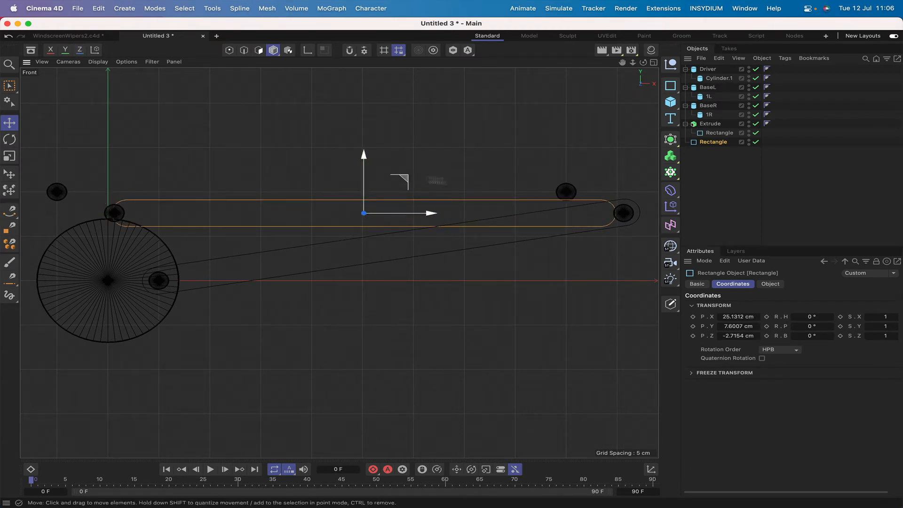
{"action": "left_click", "coordinate": [770, 284]}
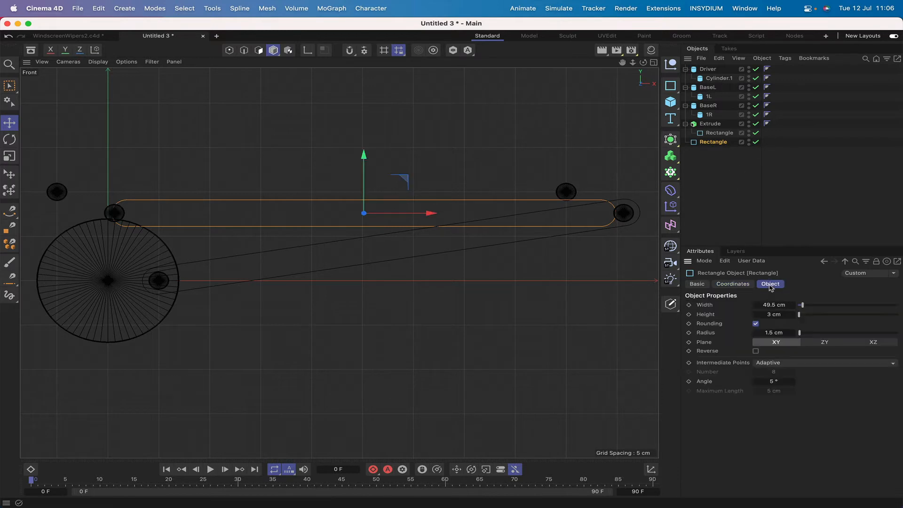
{"action": "left_click_drag", "start_coordinate": [793, 308], "coordinate": [793, 309]}
{"action": "left_click", "coordinate": [793, 305]}
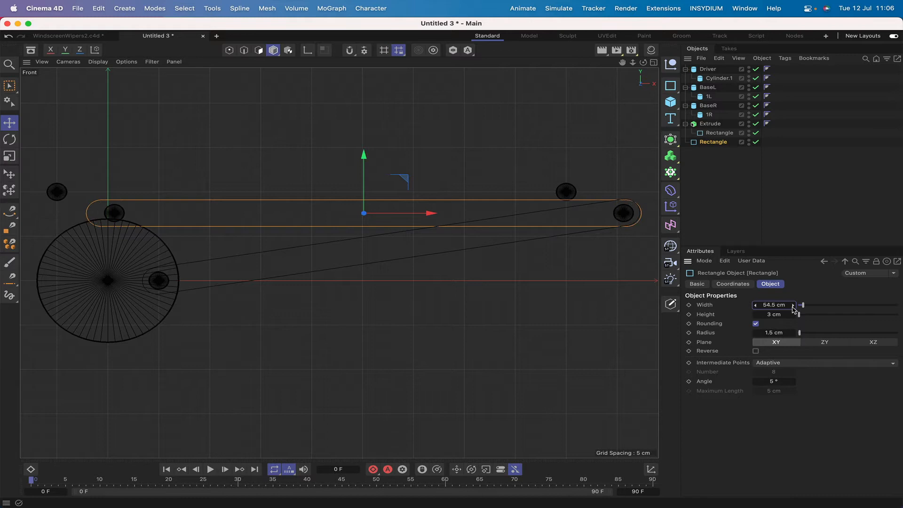
{"action": "left_click", "coordinate": [755, 306]}
{"action": "left_click", "coordinate": [755, 306]}
{"action": "left_click_drag", "start_coordinate": [426, 213], "coordinate": [432, 216]}
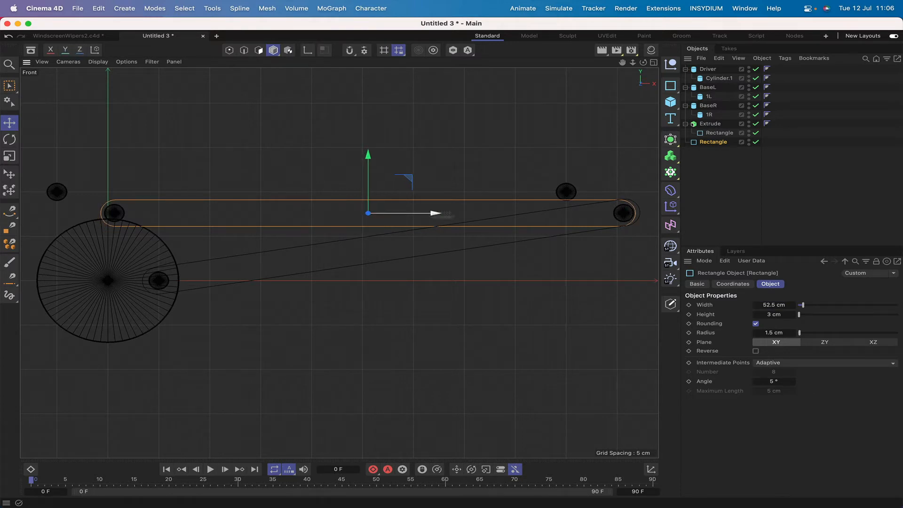
Set the Rectangle copy's width to 53 cm and shift it slightly along X to centre its ends around both pegs
{"action": "left_click", "coordinate": [773, 305]}
{"action": "type", "text": "53"}
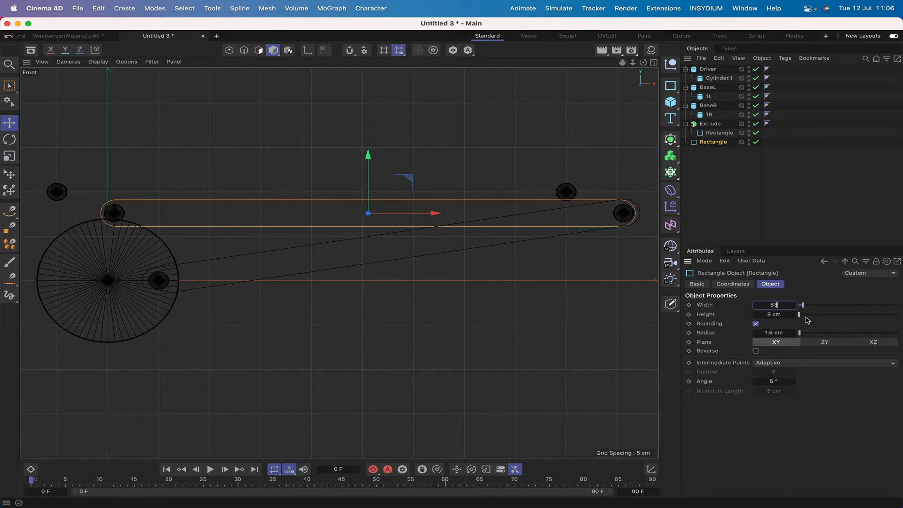
{"action": "key", "text": "Return"}
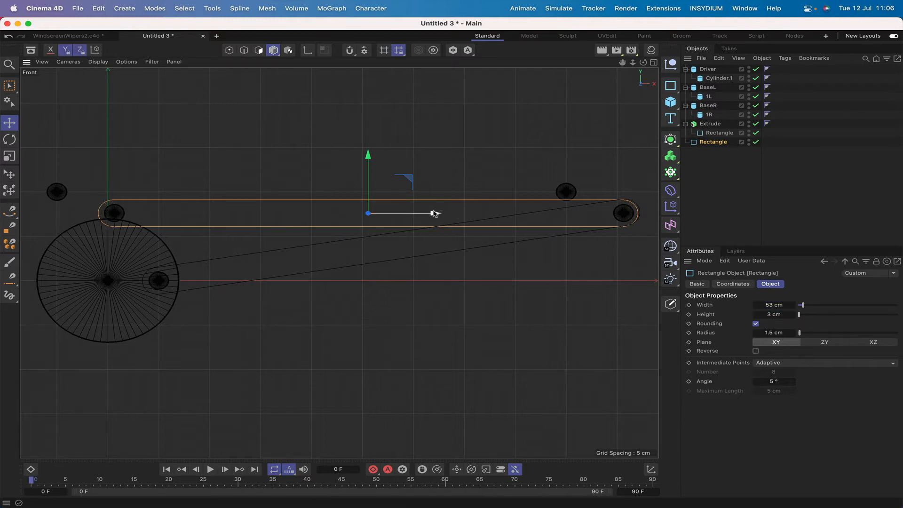
{"action": "left_click_drag", "start_coordinate": [434, 214], "coordinate": [436, 214]}
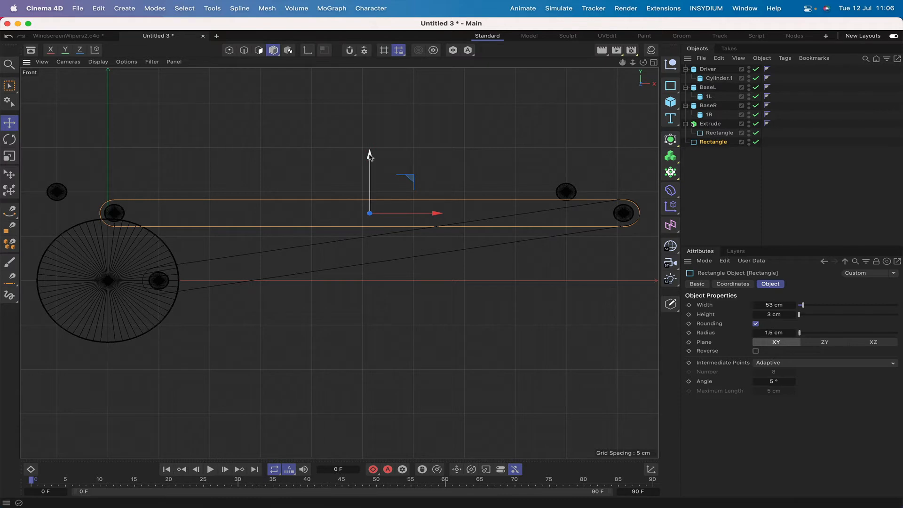
{"action": "left_click_drag", "start_coordinate": [369, 155], "coordinate": [369, 155]}
In the top view, move the Rectangle copy slightly back along Z to sit just behind the first rod
{"action": "key", "text": "F1"}
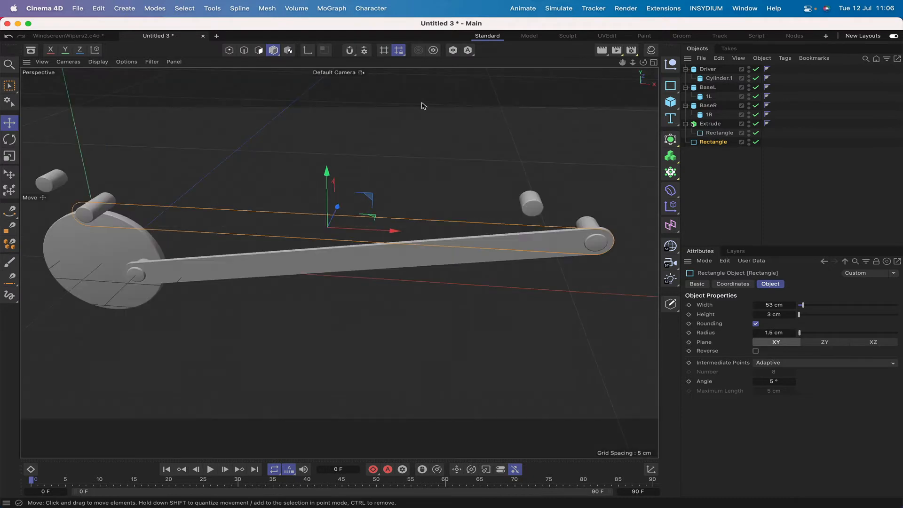
{"action": "key", "text": "F2"}
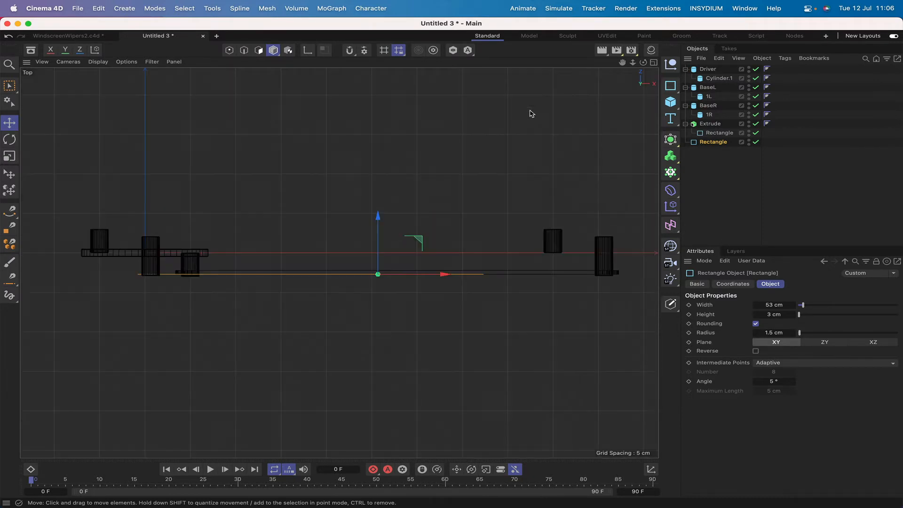
{"action": "left_click_drag", "start_coordinate": [377, 209], "coordinate": [377, 211]}
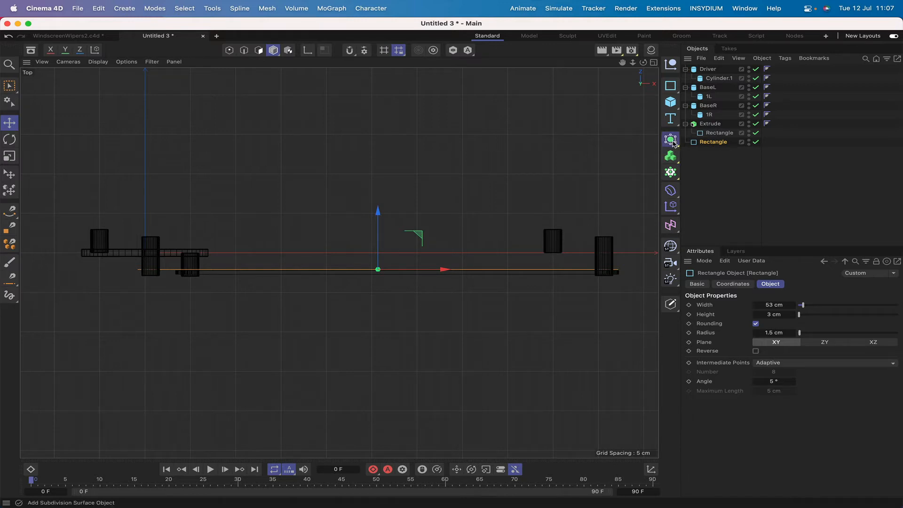
Extrude the Rectangle copy with an offset of 0.5 cm to form the second rod between pegs 1R and 1L
{"action": "left_click_drag", "start_coordinate": [673, 142], "coordinate": [741, 174]}
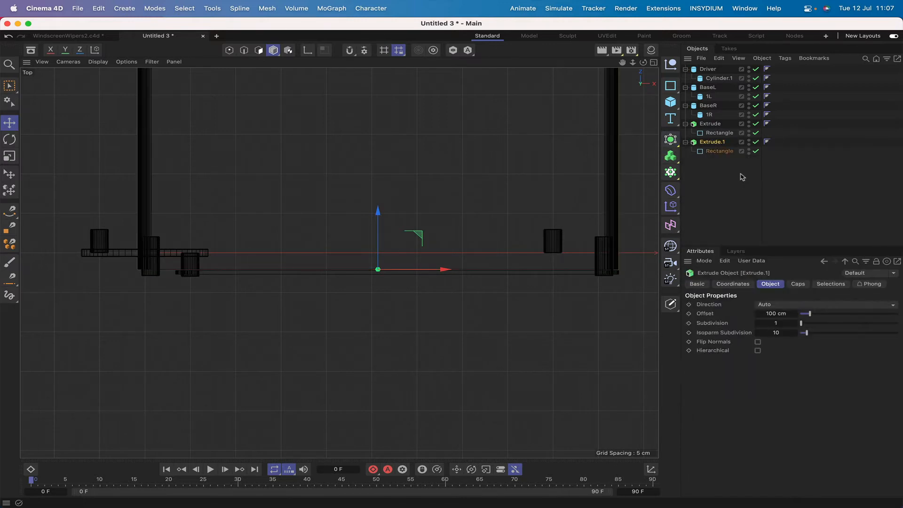
{"action": "double_click", "coordinate": [777, 314]}
{"action": "key", "text": "BackSpace"}
{"action": "type", "text": "0"}
{"action": "key", "text": "Return"}
{"action": "key", "text": "F1"}
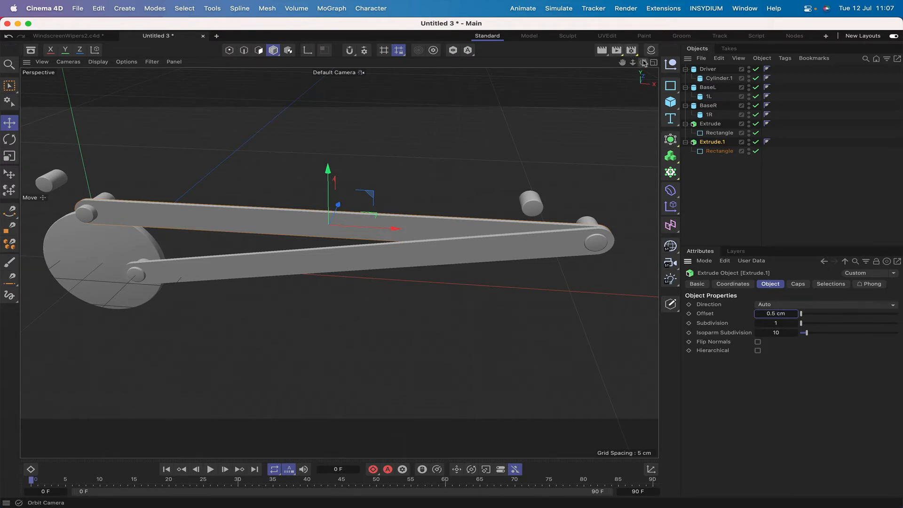
{"action": "left_click_drag", "start_coordinate": [643, 63], "coordinate": [612, 62]}
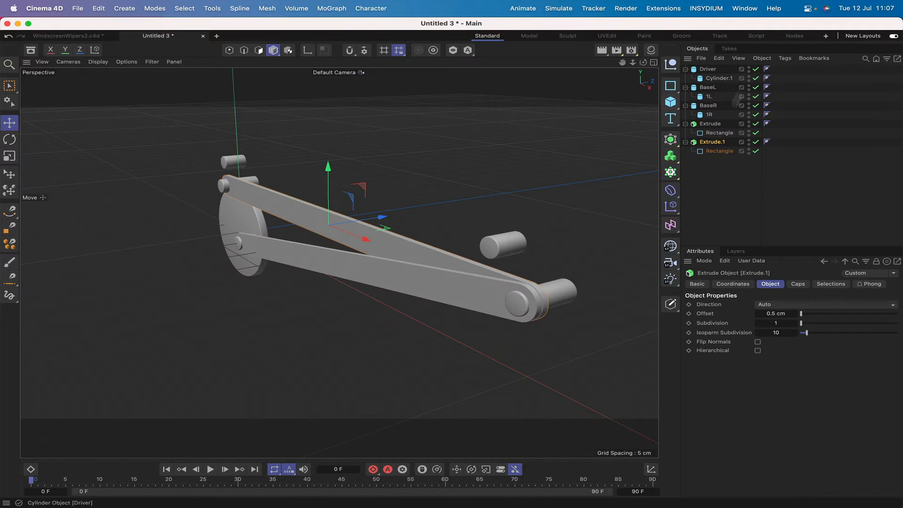
Give both rod Extrude objects a round cap bevel with a size of 0.05 cm
{"action": "left_click", "coordinate": [710, 124], "text": "super"}
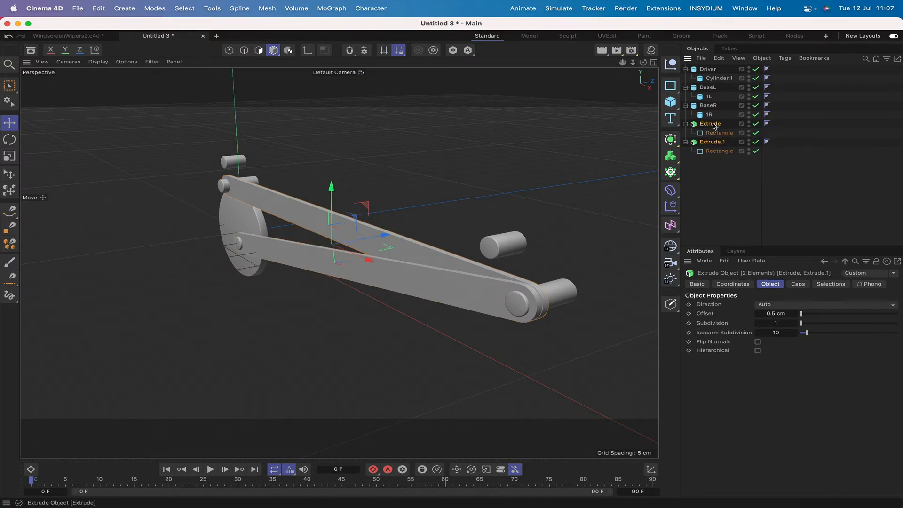
{"action": "left_click", "coordinate": [797, 283]}
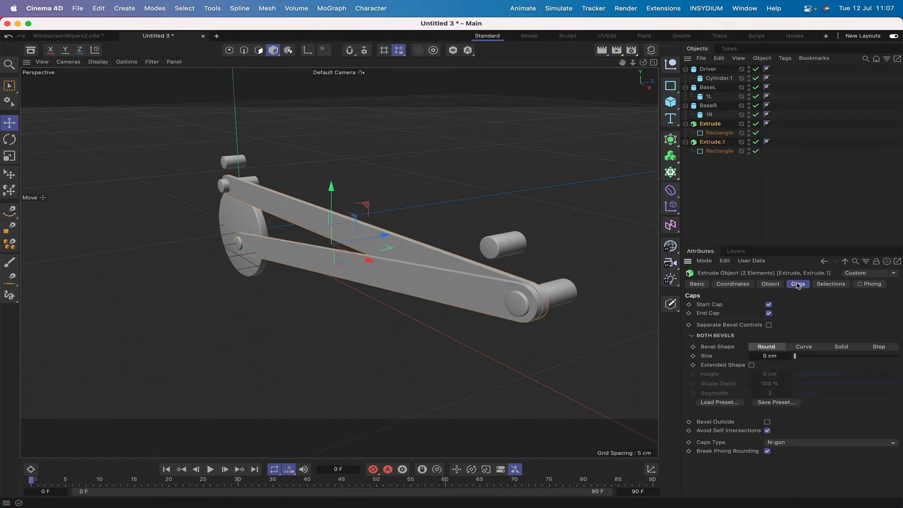
{"action": "left_click", "coordinate": [765, 356]}
{"action": "type", "text": "0.1"}
{"action": "key", "text": "Return"}
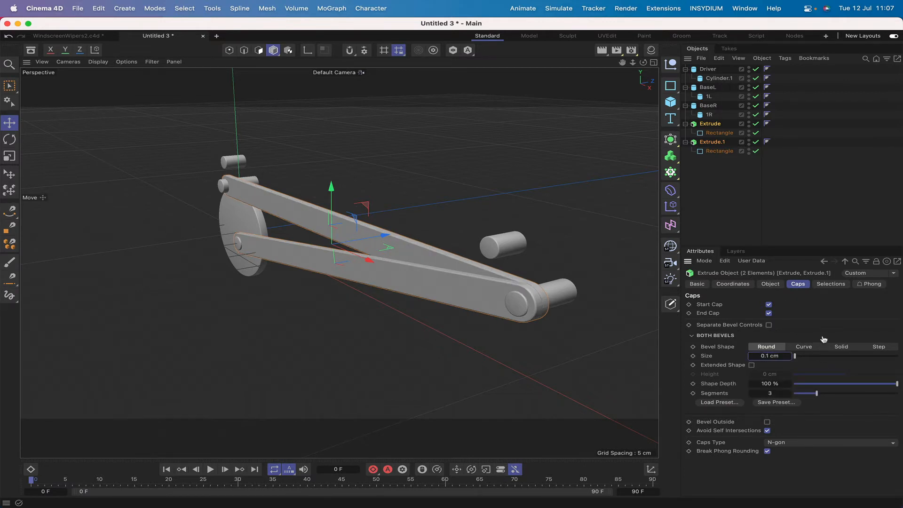
{"action": "left_click", "coordinate": [769, 356]}
{"action": "type", "text": ".05"}
{"action": "key", "text": "Return"}
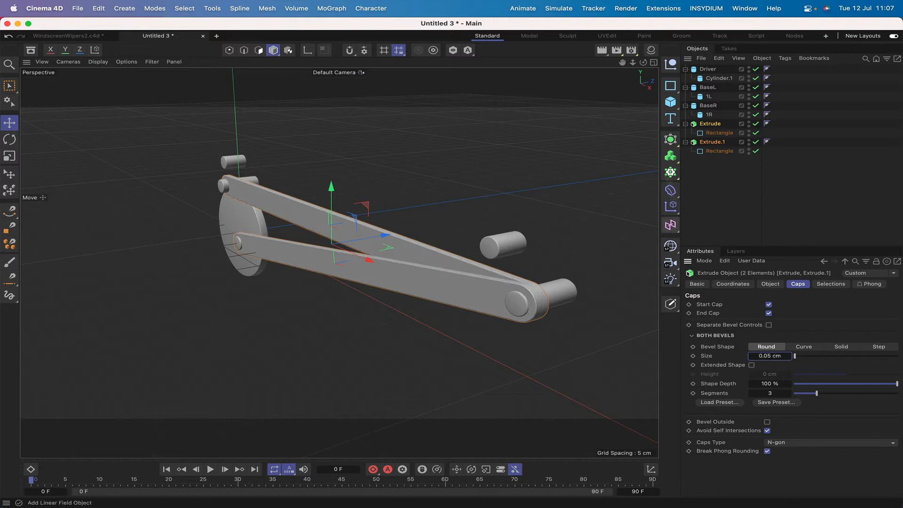
{"action": "left_click_drag", "start_coordinate": [642, 62], "coordinate": [591, 63]}
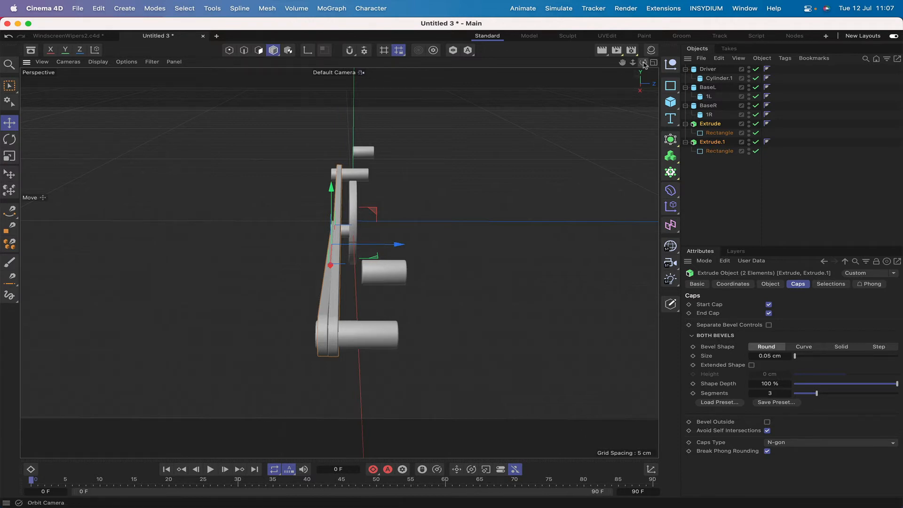
{"action": "left_click_drag", "start_coordinate": [643, 62], "coordinate": [644, 64]}
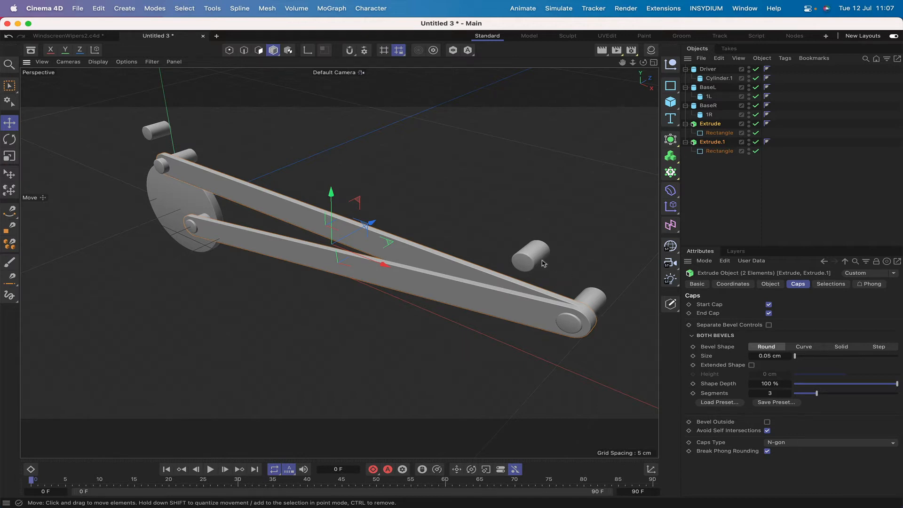
{"action": "mouse_move", "coordinate": [643, 62]}
{"action": "left_mouse_down"}
{"action": "mouse_move", "coordinate": [583, 67]}
{"action": "mouse_move", "coordinate": [644, 63]}
{"action": "left_mouse_up"}
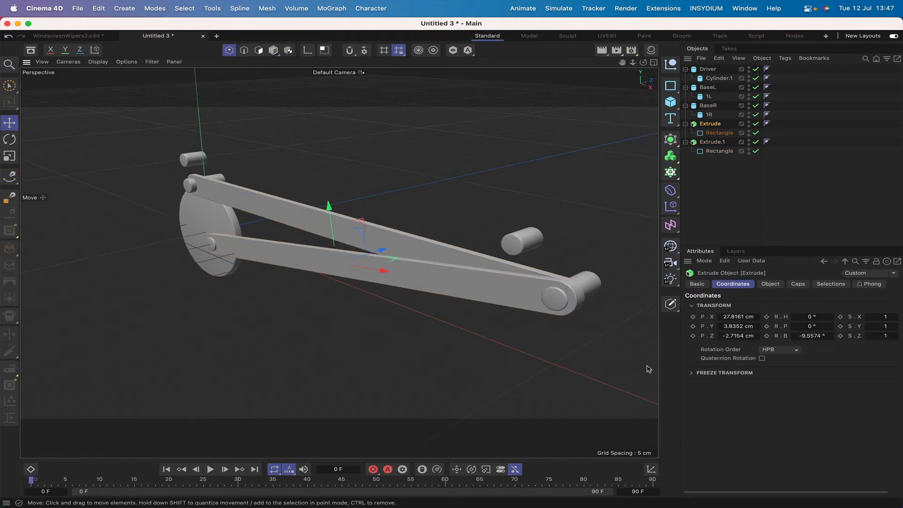
In the front view, add a Rectangle spline and make it a child of BaseL
{"action": "key", "text": "F4"}
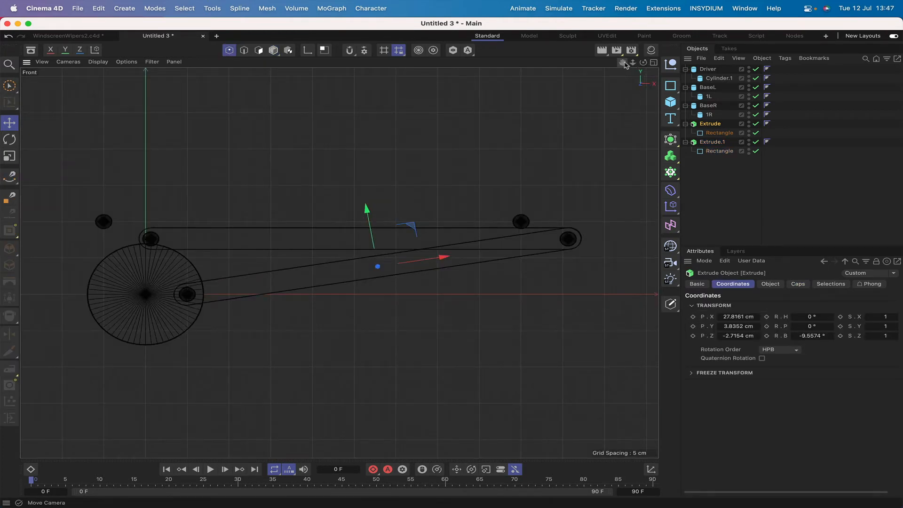
{"action": "left_click", "coordinate": [671, 86]}
{"action": "left_click_drag", "start_coordinate": [717, 70], "coordinate": [708, 96]}
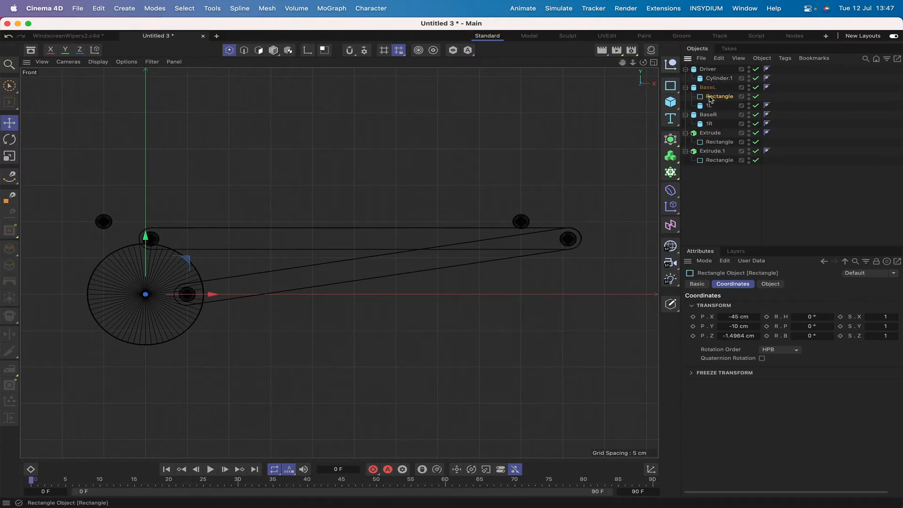
Set the new Rectangle's X, Y and Z position to 0 cm so it centres on BaseL
{"action": "left_click", "coordinate": [737, 316]}
{"action": "type", "text": "0"}
{"action": "key", "text": "Return"}
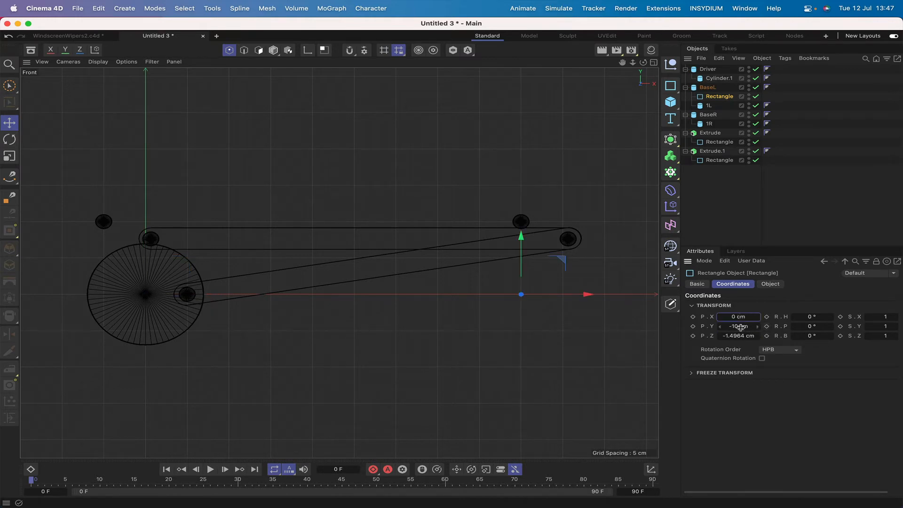
{"action": "left_click", "coordinate": [740, 327]}
{"action": "type", "text": "0"}
{"action": "key", "text": "Return"}
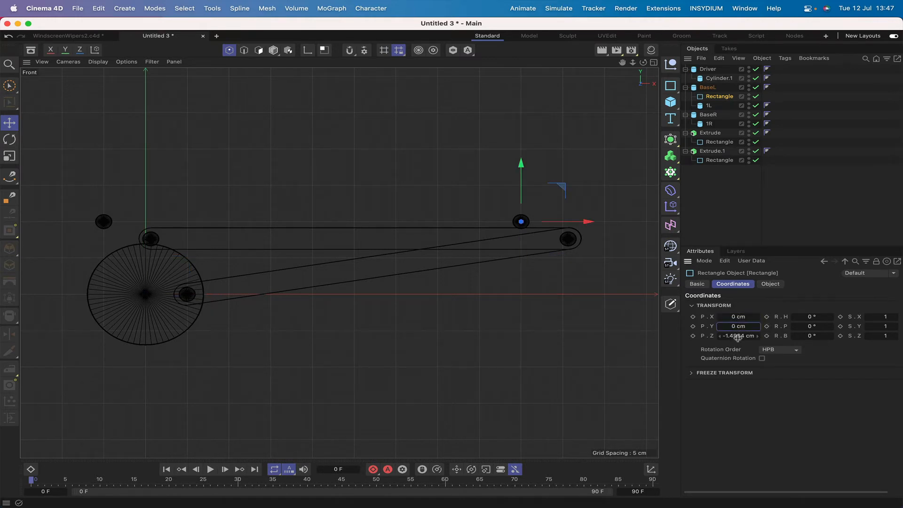
{"action": "left_click", "coordinate": [739, 334]}
{"action": "key", "text": "BackSpace"}
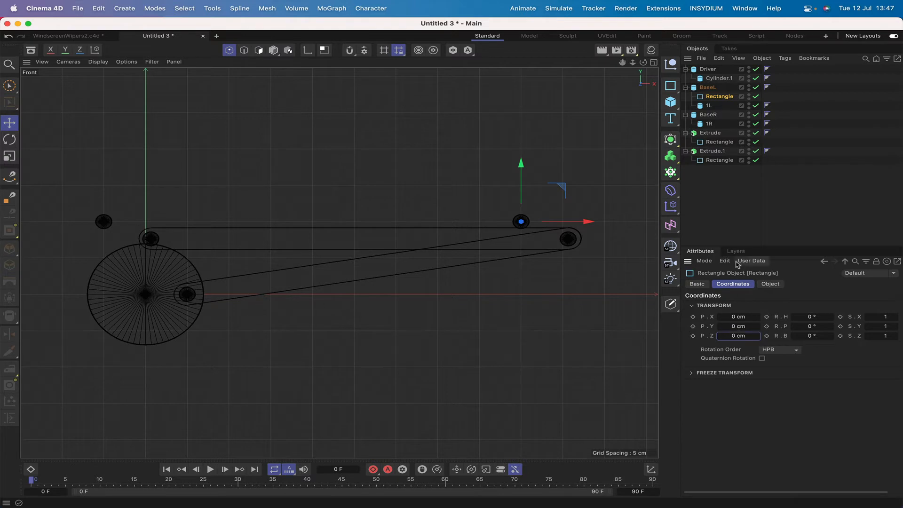
Set the BaseL Rectangle's width to 4 cm and height to 3 cm, and enable Rounding
{"action": "left_click", "coordinate": [771, 284]}
{"action": "left_click", "coordinate": [768, 305]}
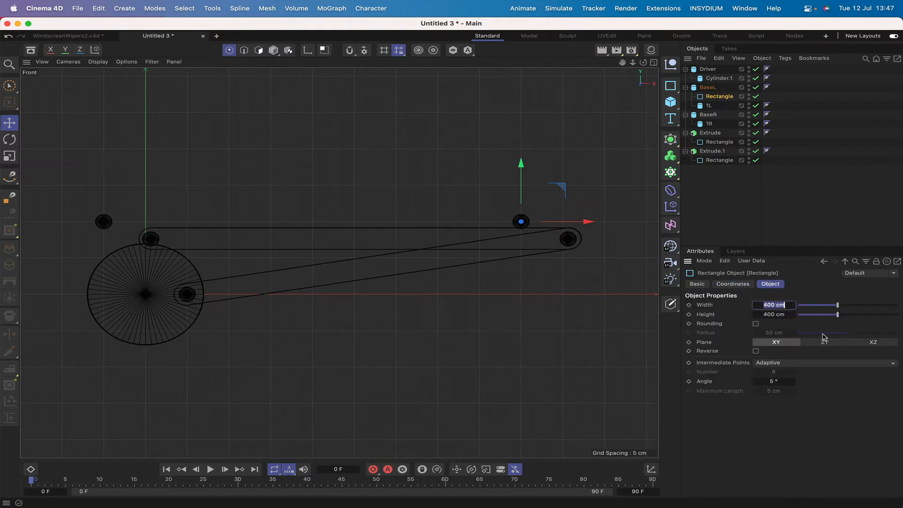
{"action": "type", "text": "4"}
{"action": "key", "text": "Return"}
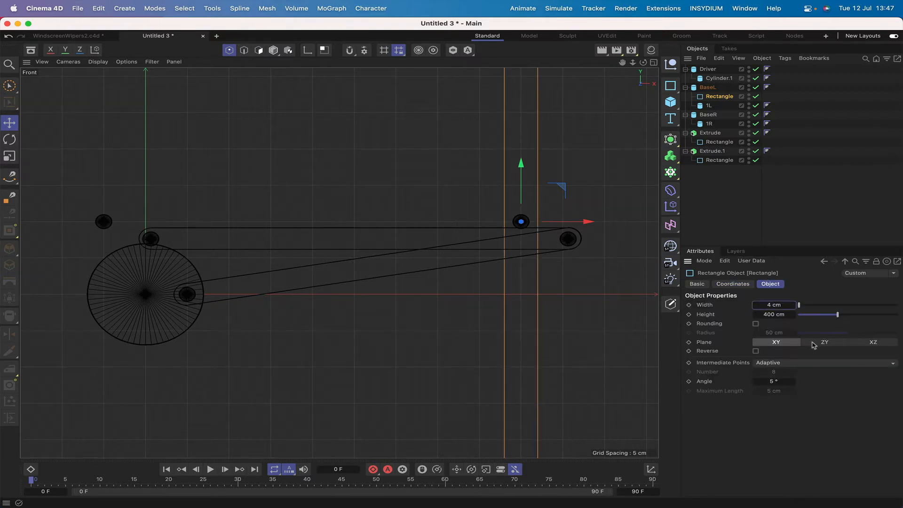
{"action": "left_click", "coordinate": [768, 314]}
{"action": "type", "text": "3"}
{"action": "key", "text": "Return"}
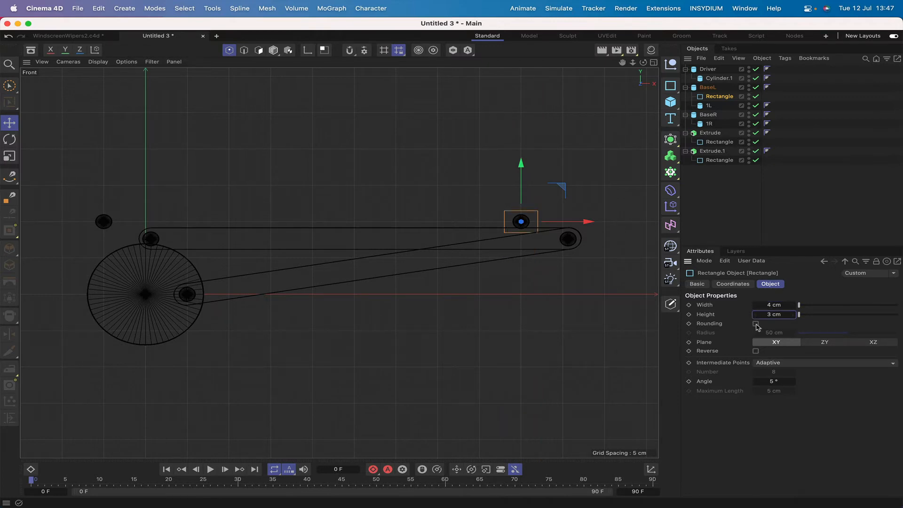
{"action": "left_click", "coordinate": [756, 324]}
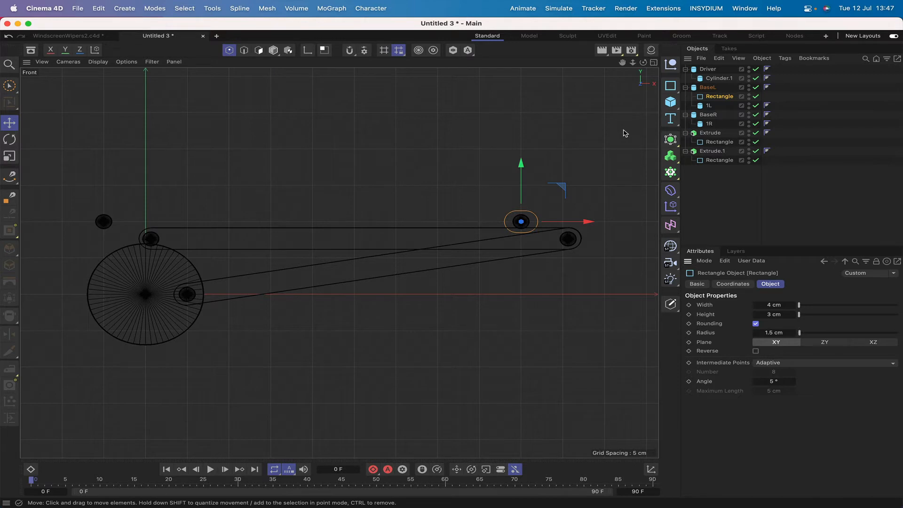
Make the BaseL Rectangle editable and take it out of the BaseL hierarchy, placing it above BaseL
{"action": "key", "text": "o"}
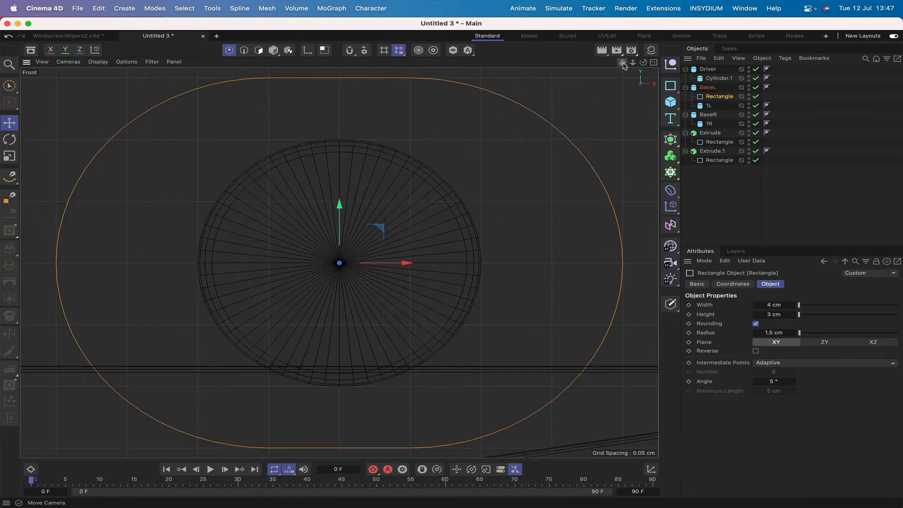
{"action": "right_click_drag", "start_coordinate": [622, 63], "coordinate": [578, 63]}
{"action": "left_click_drag", "start_coordinate": [622, 62], "coordinate": [541, 23]}
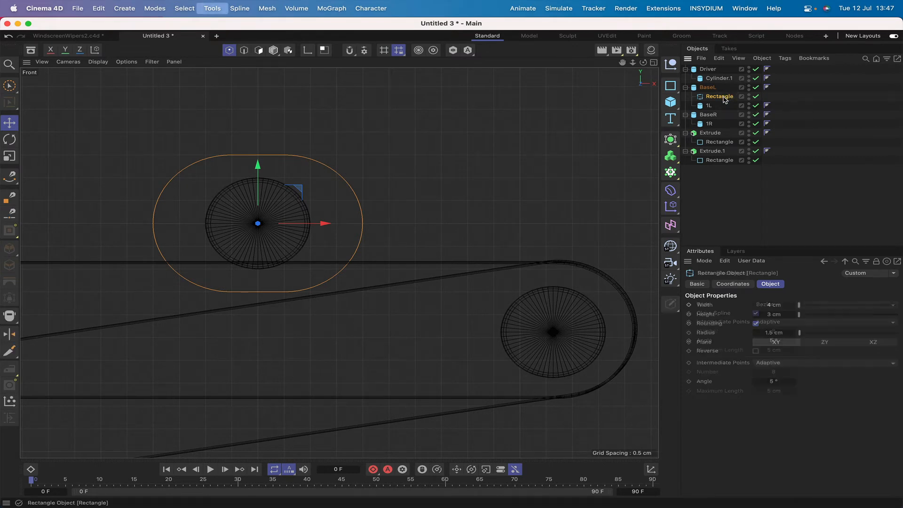
{"action": "key", "text": "c"}
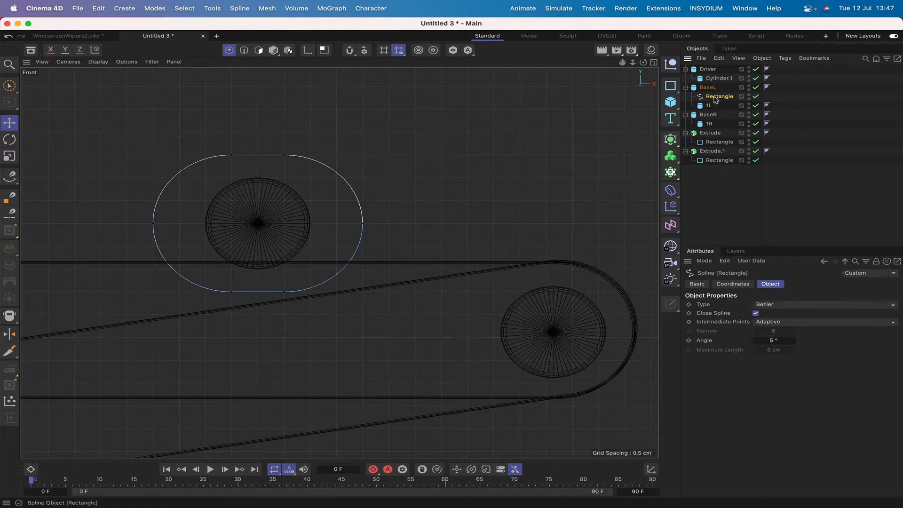
{"action": "left_click_drag", "start_coordinate": [713, 99], "coordinate": [703, 85]}
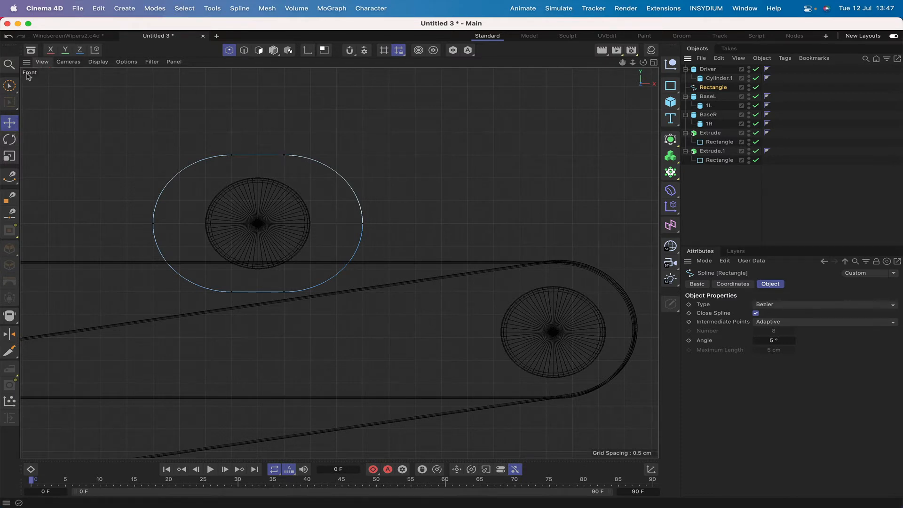
Add a midpoint to the straight upper and lower segments of the editable Rectangle spline
{"action": "left_click", "coordinate": [9, 85]}
{"action": "left_click_drag", "start_coordinate": [283, 155], "coordinate": [234, 156]}
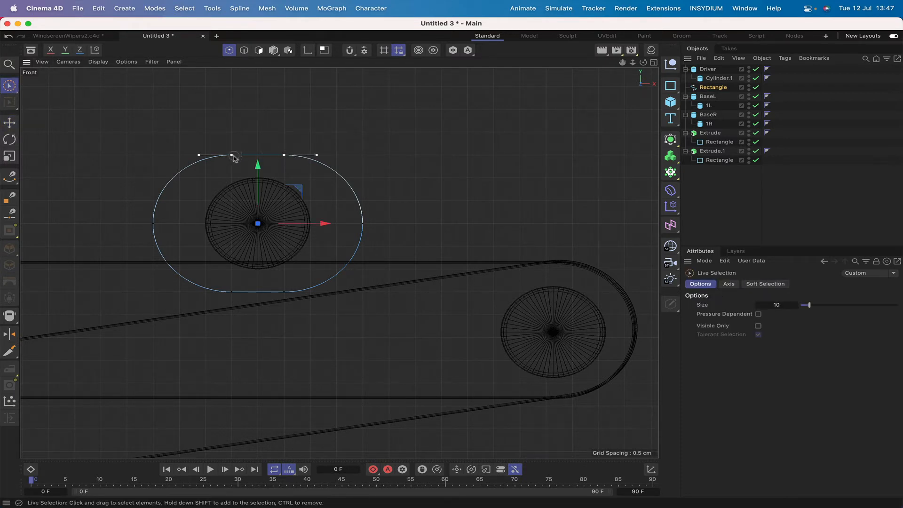
{"action": "left_click_drag", "start_coordinate": [202, 301], "coordinate": [285, 294], "text": "shift"}
{"action": "right_click", "coordinate": [484, 105]}
{"action": "key", "text": "Escape"}
{"action": "left_click", "coordinate": [507, 158]}
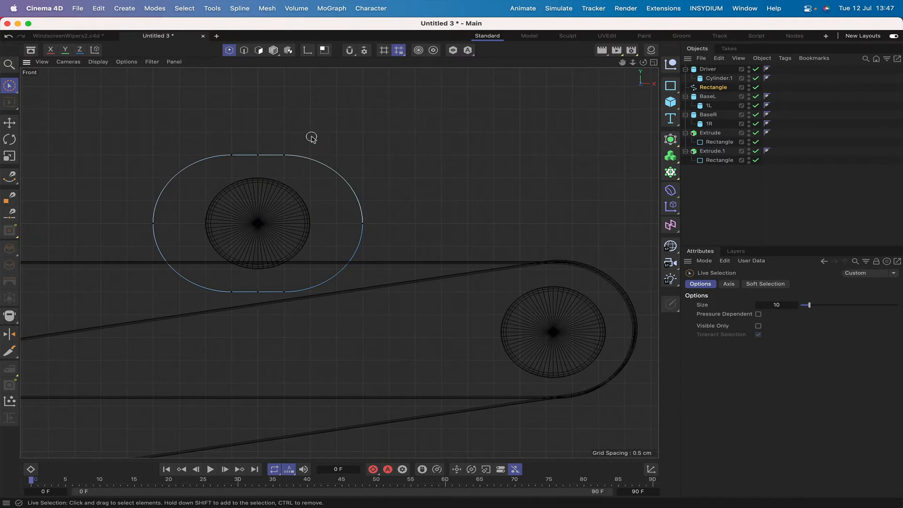
{"action": "left_click", "coordinate": [284, 154]}
{"action": "left_click", "coordinate": [362, 223], "text": "shift"}
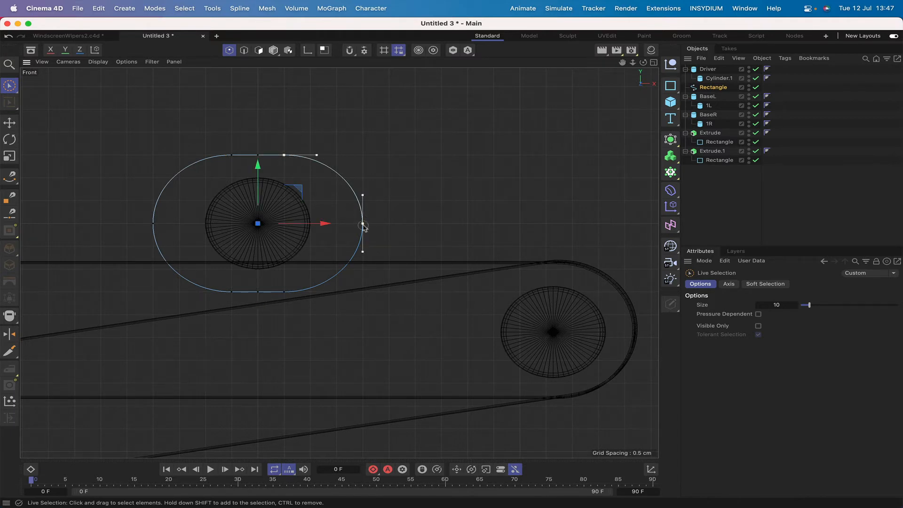
{"action": "left_click", "coordinate": [285, 292], "text": "shift"}
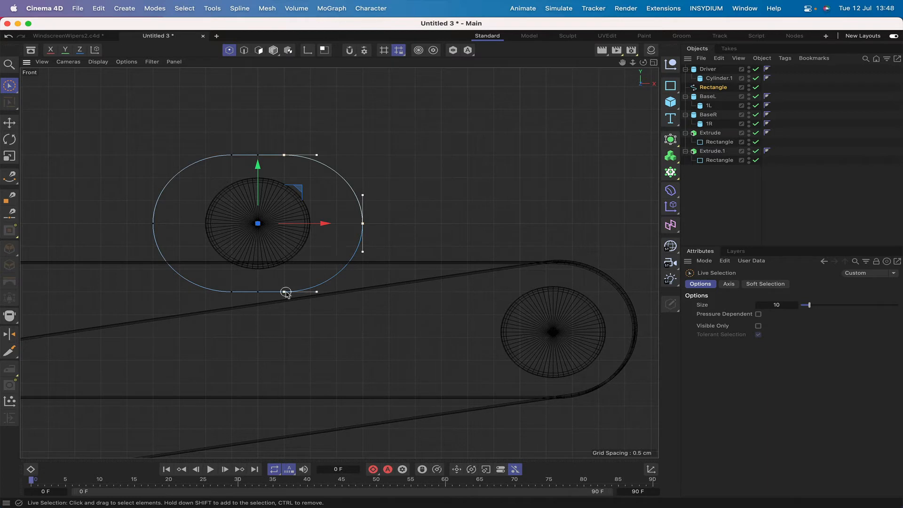
{"action": "left_click", "coordinate": [759, 326]}
{"action": "left_click", "coordinate": [418, 196]}
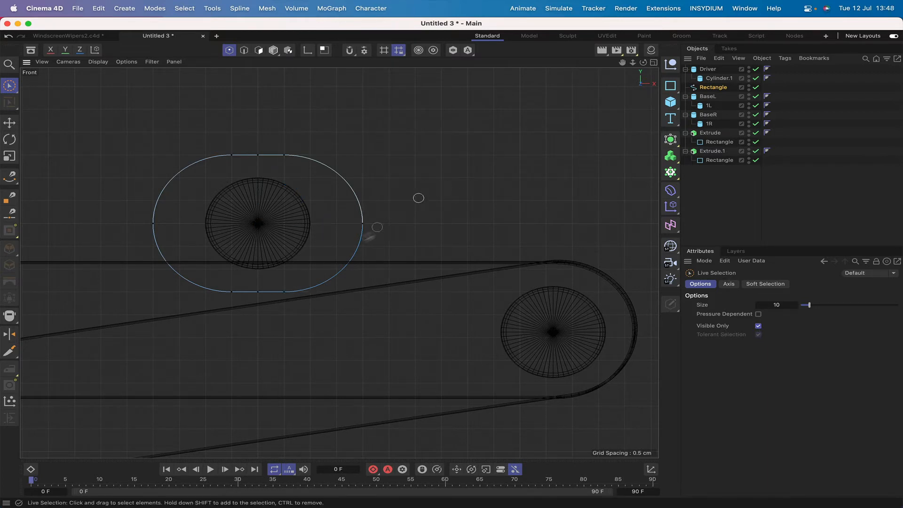
With Visible Only off, select the spline's three right-end points and move them along X to lengthen it beyond peg 1L
{"action": "left_click", "coordinate": [363, 223]}
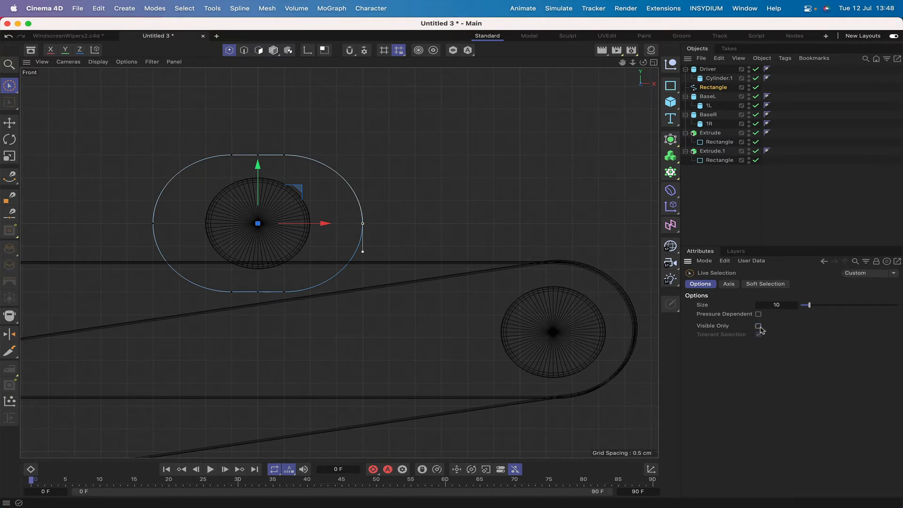
{"action": "left_click", "coordinate": [284, 154], "text": "shift"}
{"action": "left_click", "coordinate": [284, 292], "text": "shift"}
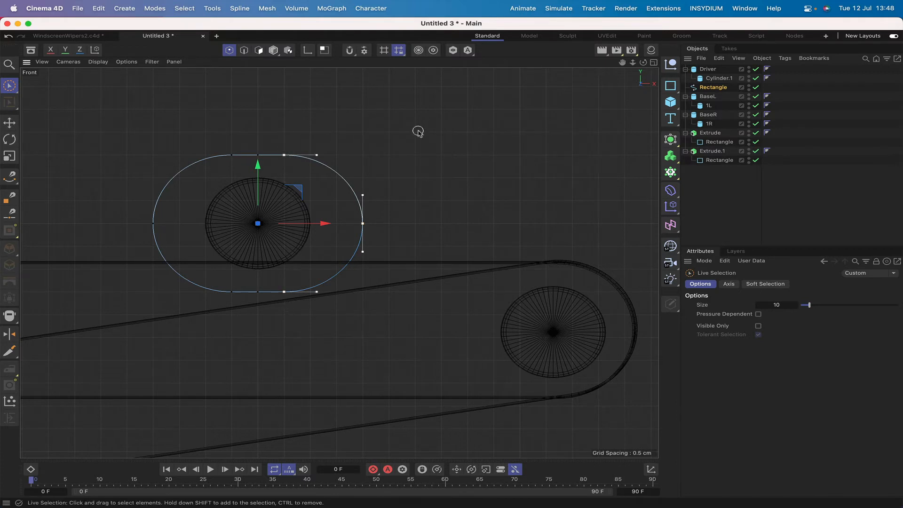
{"action": "left_click_drag", "start_coordinate": [322, 224], "coordinate": [646, 217]}
{"action": "left_click_drag", "start_coordinate": [621, 67], "coordinate": [339, 260]}
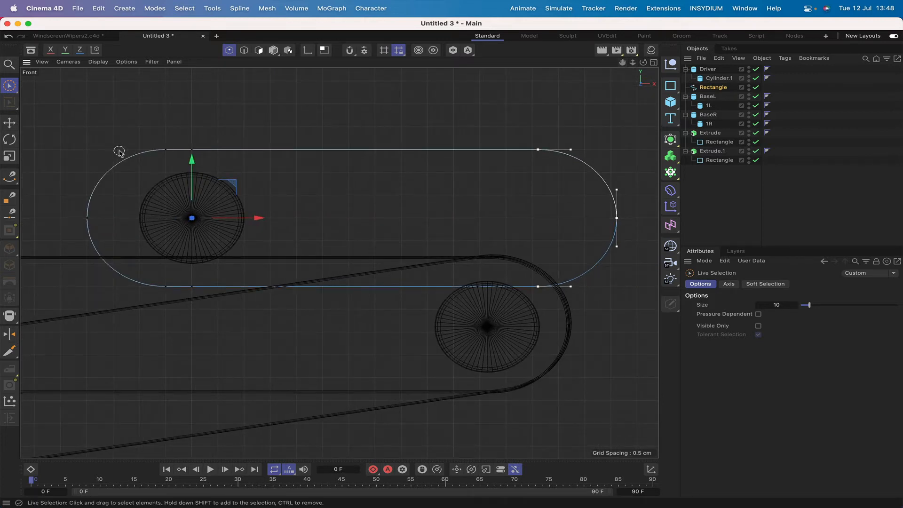
Rotate the three selected end points 22.5° clockwise towards peg 1L, using Object as the modeling axis position
{"action": "left_click", "coordinate": [12, 142]}
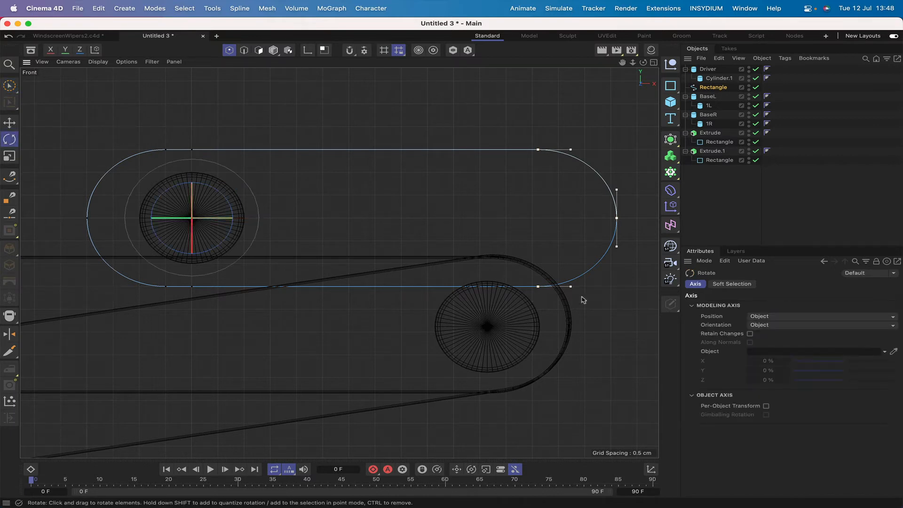
{"action": "left_click", "coordinate": [759, 318]}
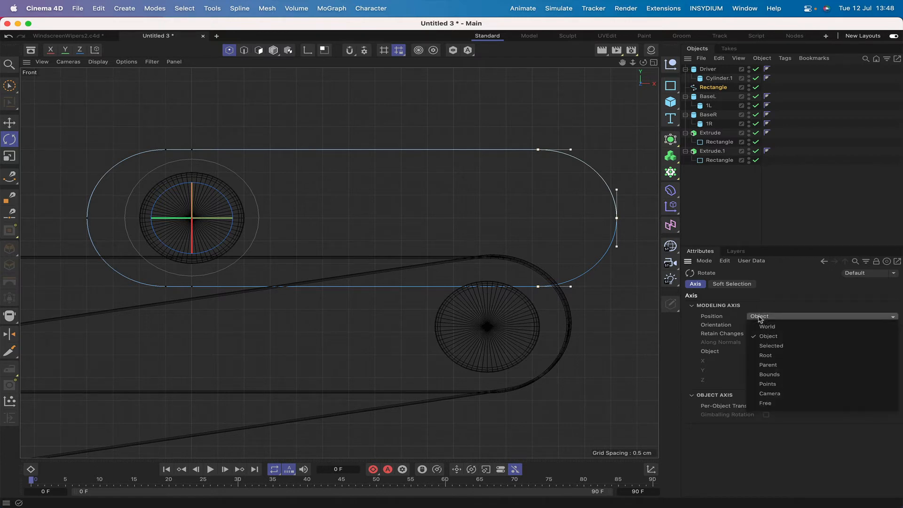
{"action": "left_click", "coordinate": [772, 349]}
{"action": "left_click", "coordinate": [770, 318]}
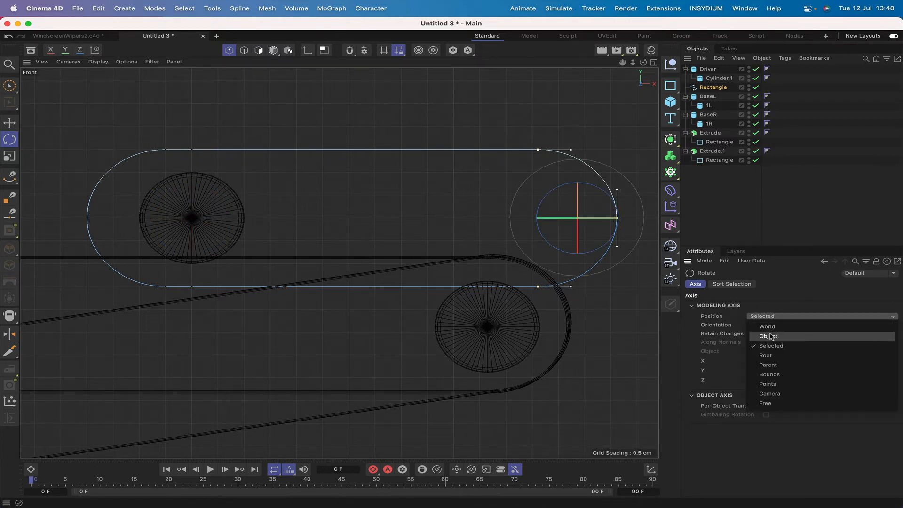
{"action": "left_click", "coordinate": [771, 335]}
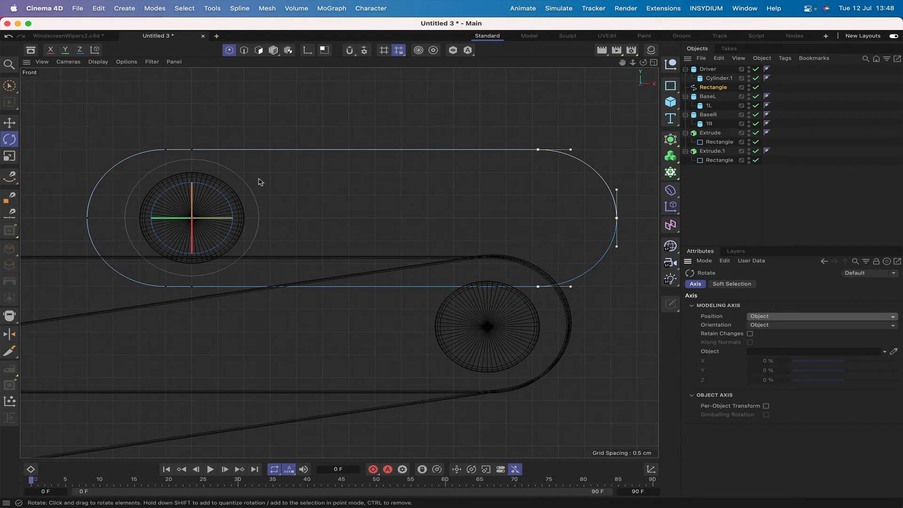
{"action": "left_click_drag", "start_coordinate": [228, 200], "coordinate": [230, 215]}
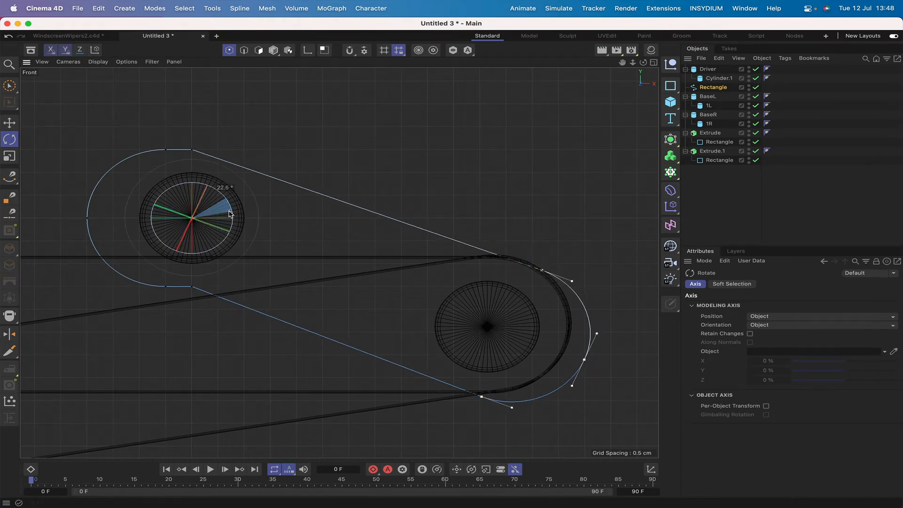
Move the three selected end points back so the curve matches the rod's rounded end around peg 1L, with the modeling axis position on Selected
{"action": "left_click", "coordinate": [9, 122]}
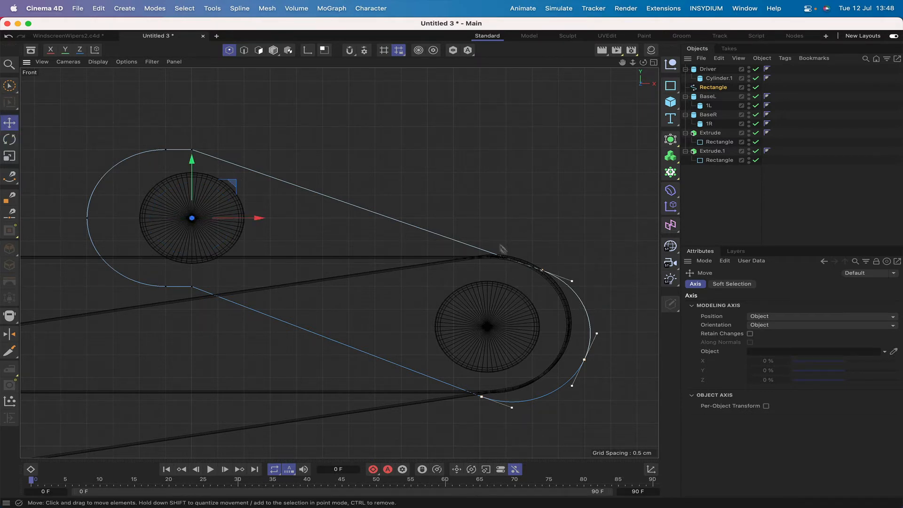
{"action": "left_click", "coordinate": [775, 319]}
{"action": "left_click", "coordinate": [775, 350]}
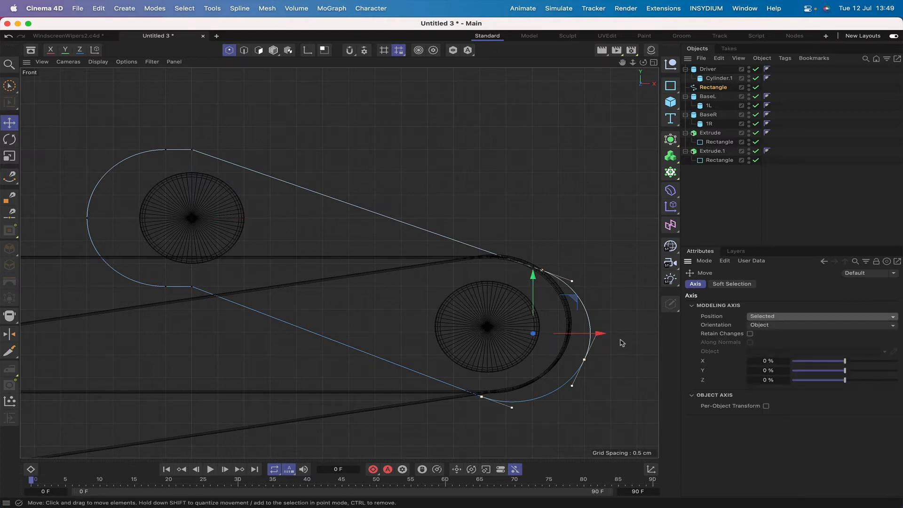
{"action": "left_click_drag", "start_coordinate": [571, 301], "coordinate": [552, 289]}
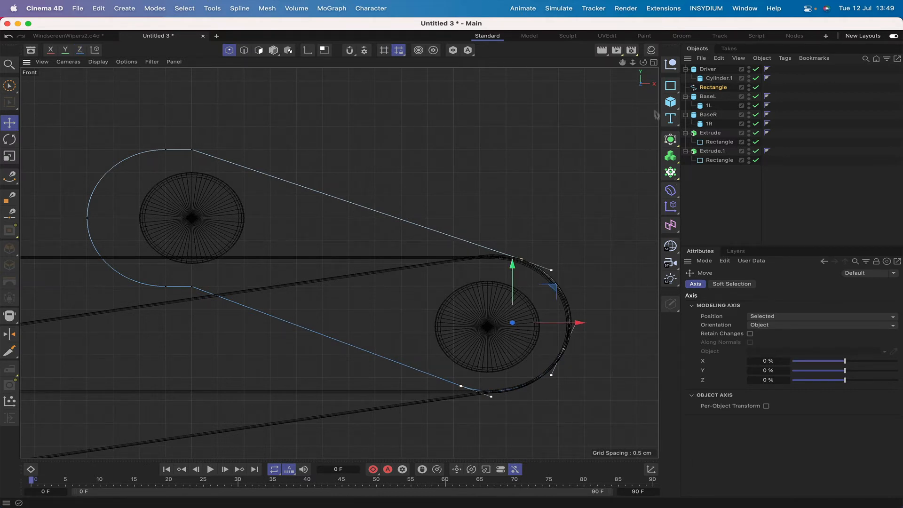
Select the three points at the spline's opposite rounded end and rotate them slightly clockwise, using Object as the modeling axis position
{"action": "left_click_drag", "start_coordinate": [622, 62], "coordinate": [337, 264]}
{"action": "left_click", "coordinate": [9, 85]}
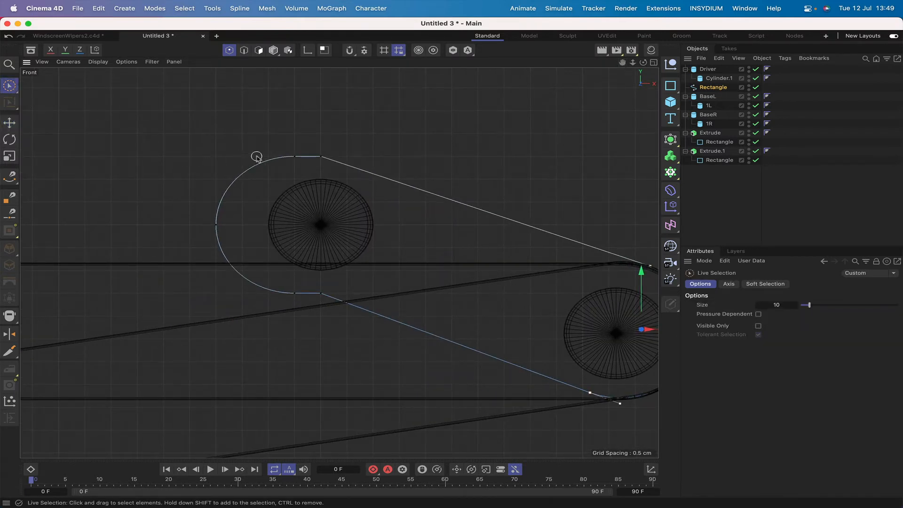
{"action": "mouse_move", "coordinate": [226, 205]}
{"action": "left_mouse_down"}
{"action": "mouse_move", "coordinate": [238, 252]}
{"action": "mouse_move", "coordinate": [296, 294]}
{"action": "left_mouse_up"}
{"action": "left_click", "coordinate": [9, 139]}
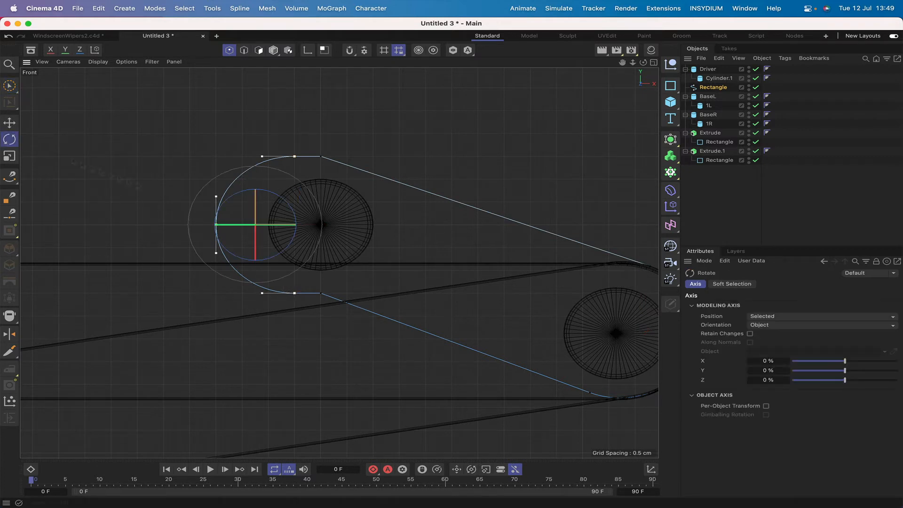
{"action": "left_click", "coordinate": [763, 320]}
{"action": "left_click", "coordinate": [763, 325]}
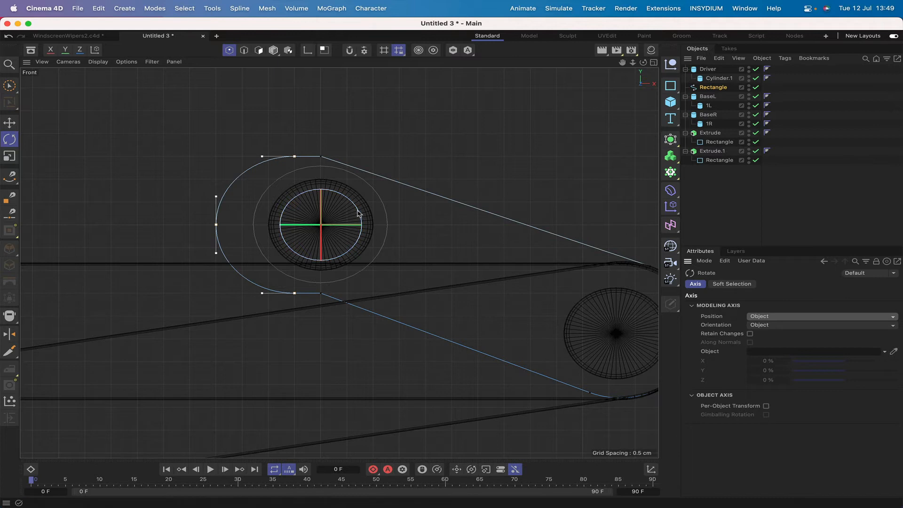
{"action": "left_click_drag", "start_coordinate": [357, 212], "coordinate": [360, 218]}
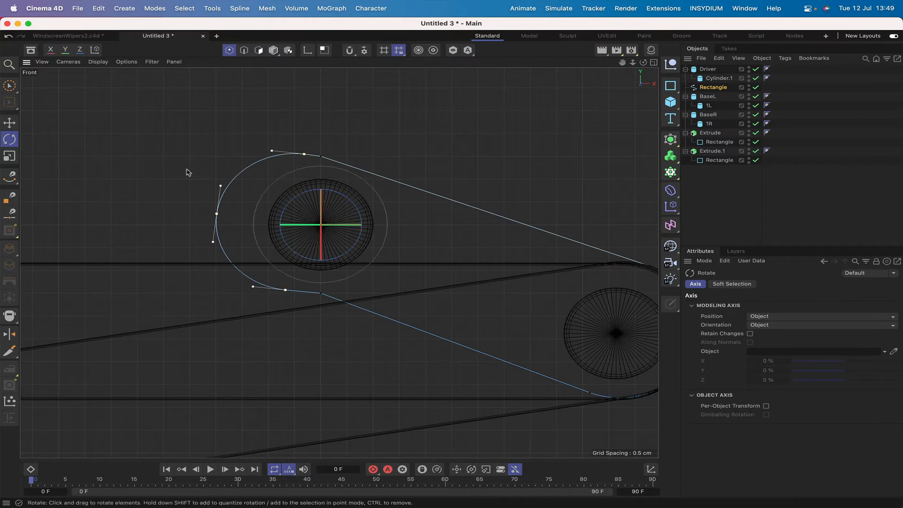
Move the three rotated points about 3.2 cm outward from the BaseL centre, using Selected as the modeling axis position
{"action": "left_click", "coordinate": [9, 124]}
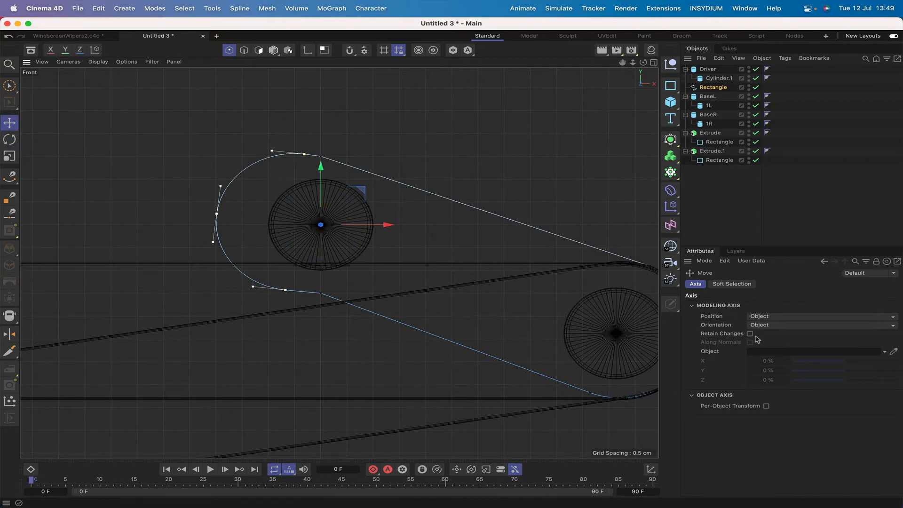
{"action": "left_click", "coordinate": [764, 317]}
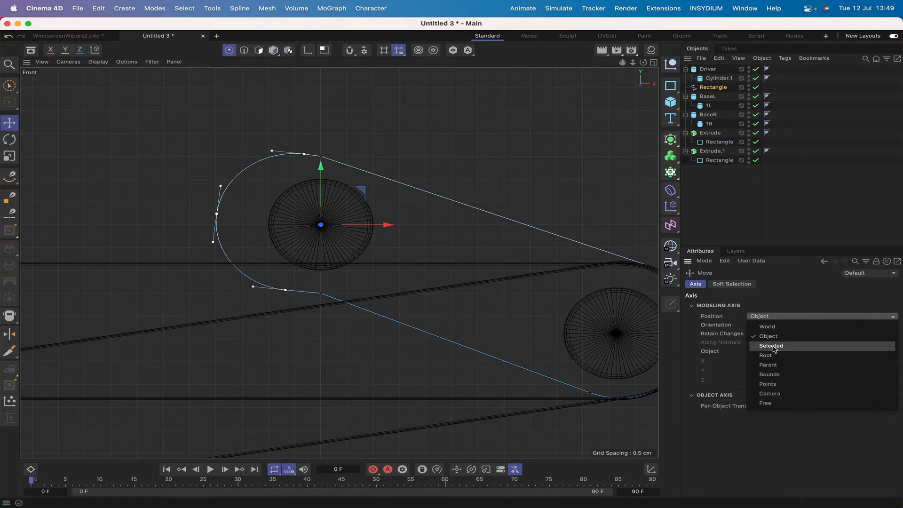
{"action": "left_click", "coordinate": [773, 346]}
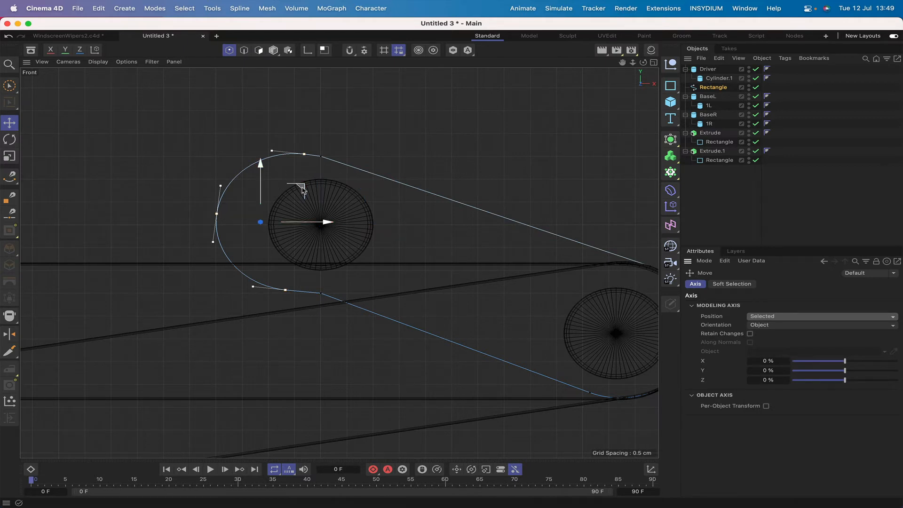
{"action": "left_click_drag", "start_coordinate": [303, 188], "coordinate": [138, 164]}
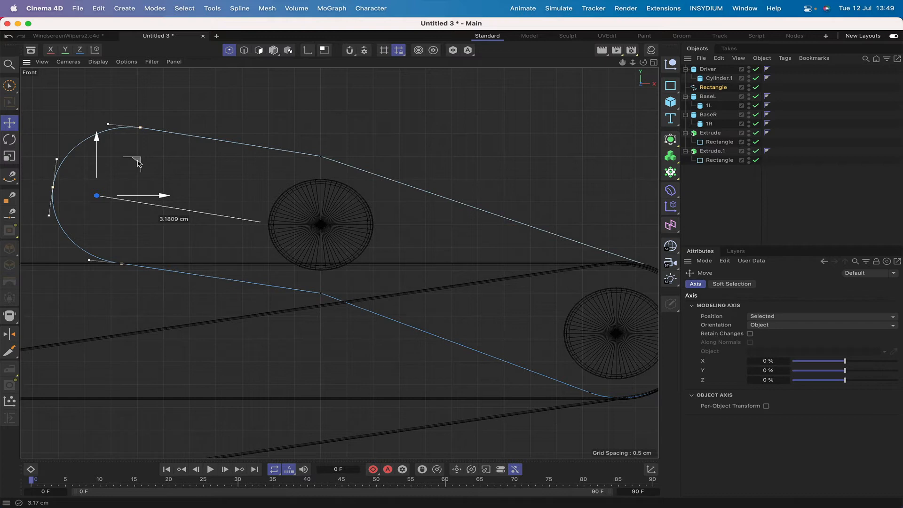
{"action": "left_click_drag", "start_coordinate": [137, 164], "coordinate": [137, 164]}
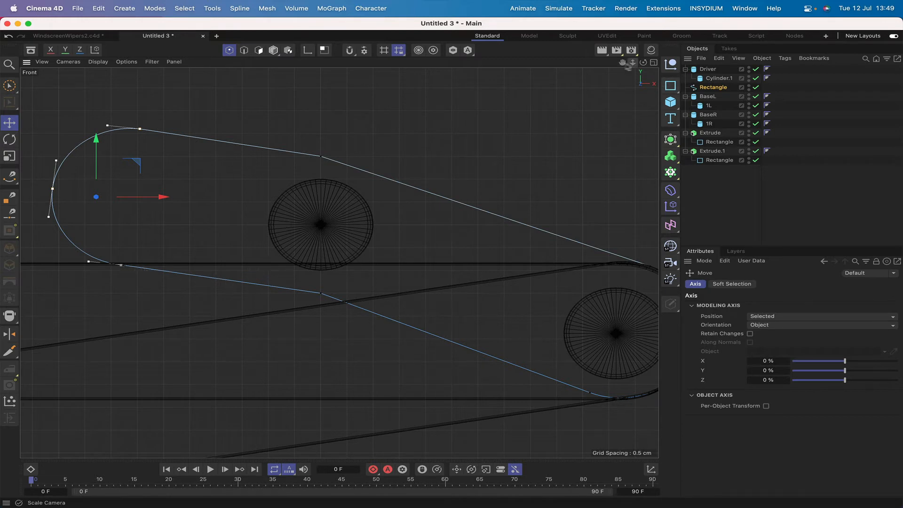
Put the edited Rectangle spline inside a new Extrude generator and set its offset to 0.5 cm
{"action": "right_click_drag", "start_coordinate": [622, 63], "coordinate": [517, 63]}
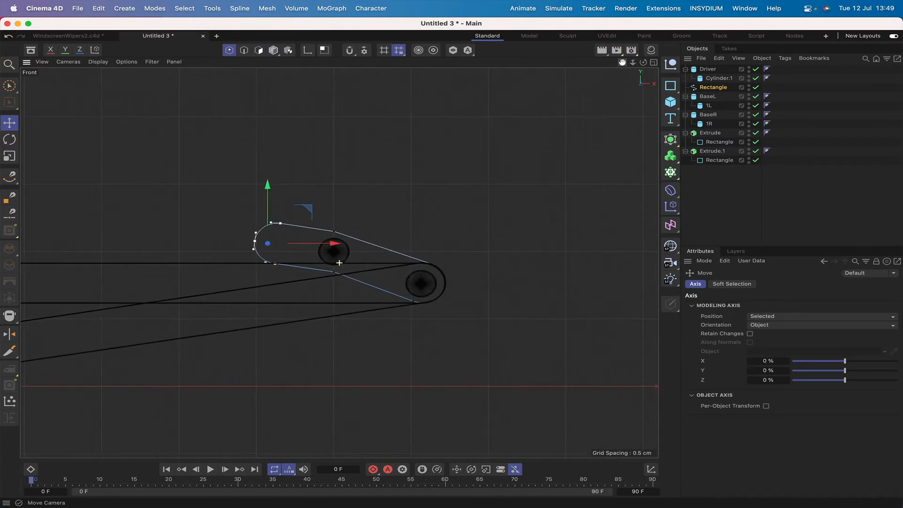
{"action": "left_click_drag", "start_coordinate": [622, 64], "coordinate": [729, 32]}
{"action": "right_click_drag", "start_coordinate": [622, 65], "coordinate": [584, 64]}
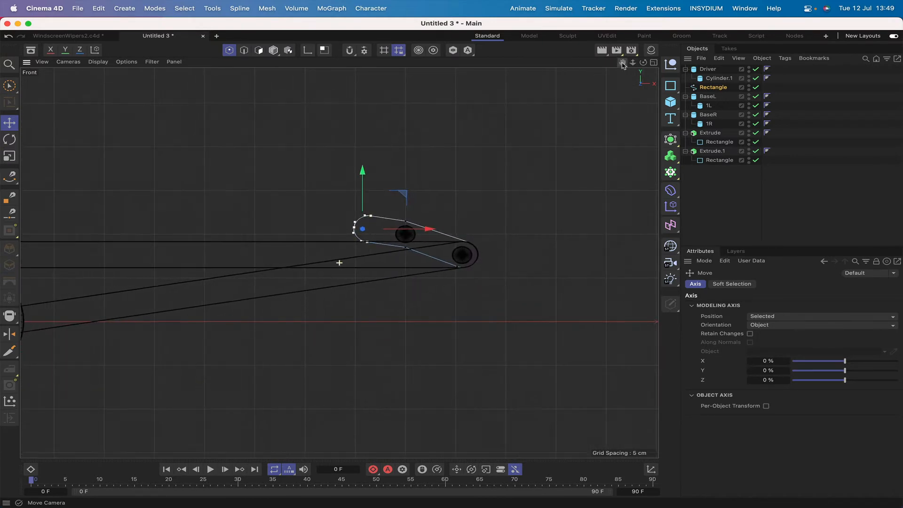
{"action": "left_click_drag", "start_coordinate": [622, 63], "coordinate": [702, 70]}
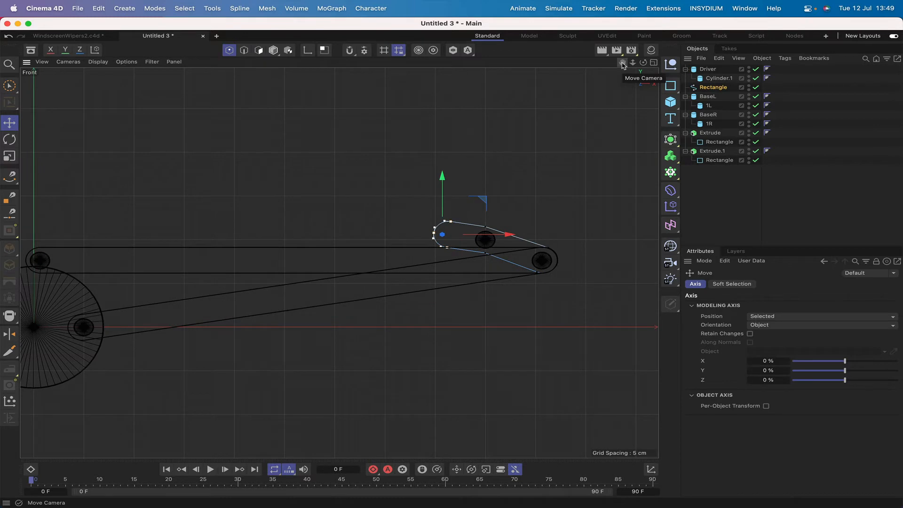
{"action": "left_click_drag", "start_coordinate": [622, 65], "coordinate": [723, 67]}
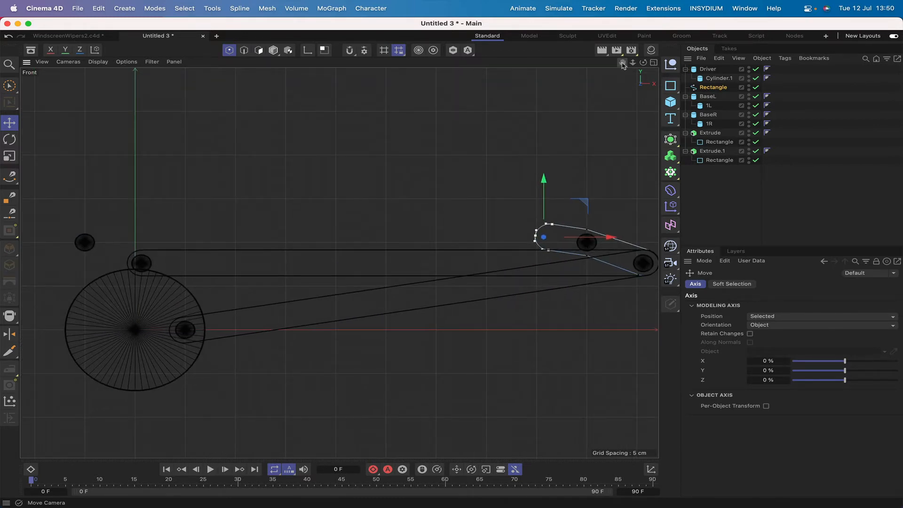
{"action": "left_click", "coordinate": [714, 88]}
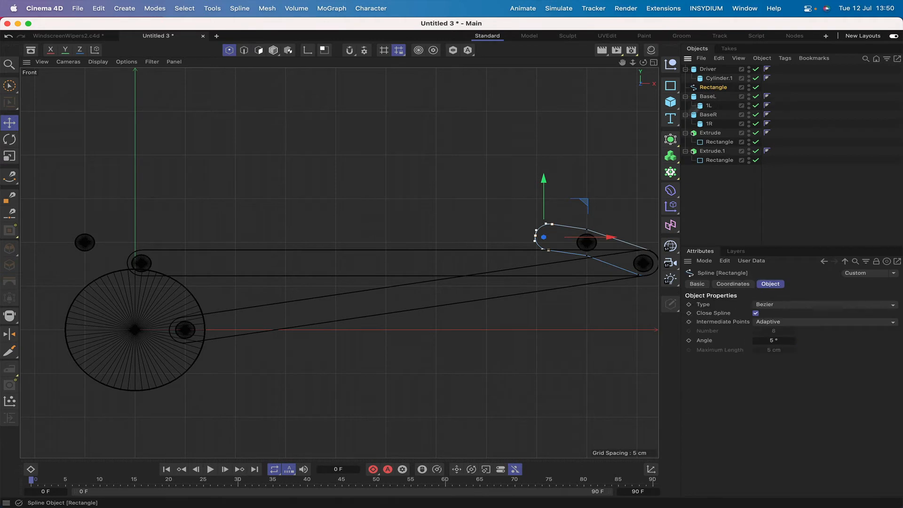
{"action": "left_click", "coordinate": [670, 140]}
{"action": "left_click", "coordinate": [714, 171], "text": "alt"}
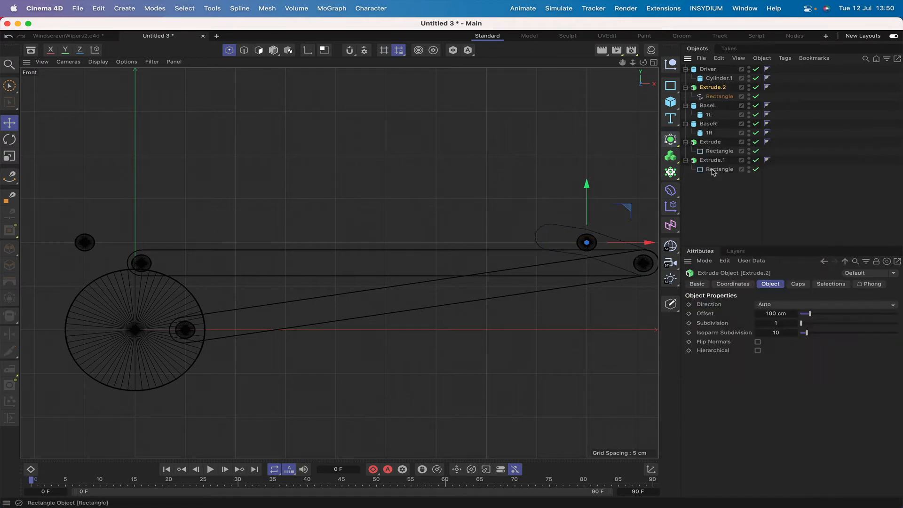
{"action": "left_click", "coordinate": [775, 313]}
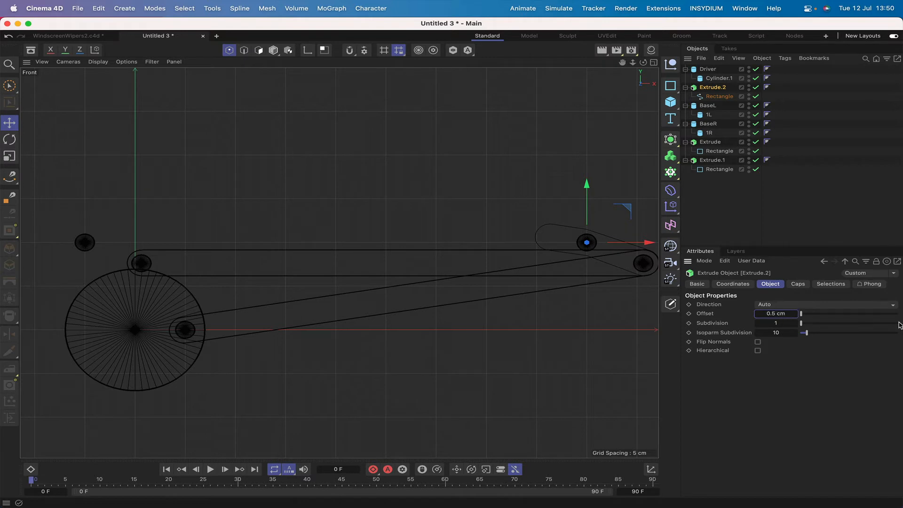
Give the extruded crank link's caps a round bevel of 0.1 cm
{"action": "left_click", "coordinate": [798, 284]}
{"action": "left_click", "coordinate": [759, 356]}
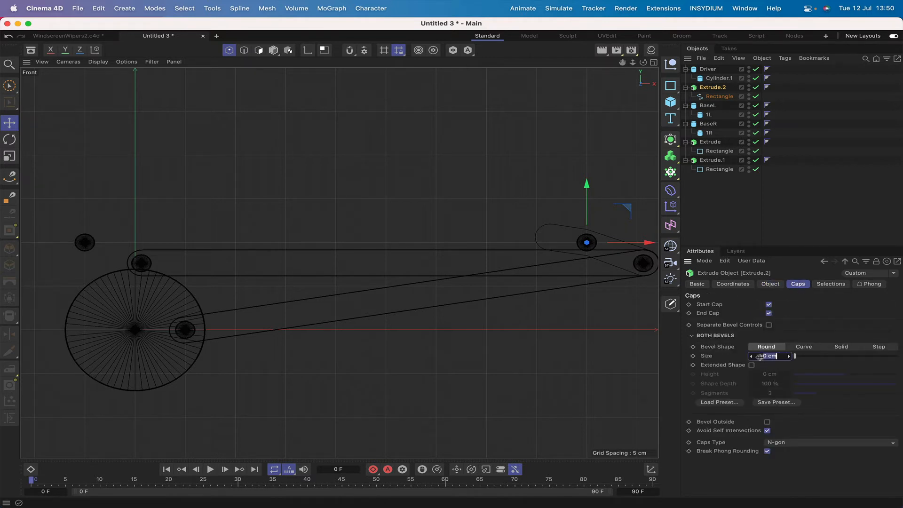
{"action": "type", "text": ".1"}
{"action": "key", "text": "Return"}
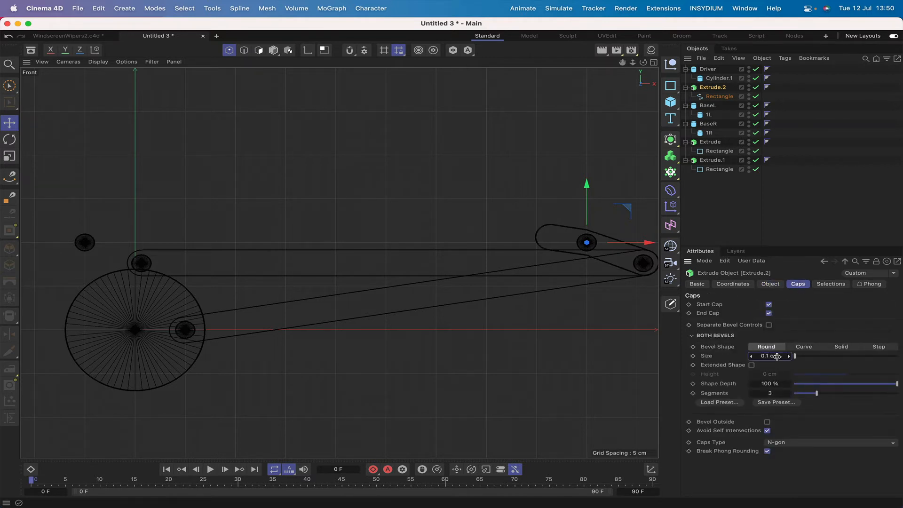
In the perspective view, move the crank link along Z so that the BaseL cylinder and peg 1L pass through it
{"action": "key", "text": "F1"}
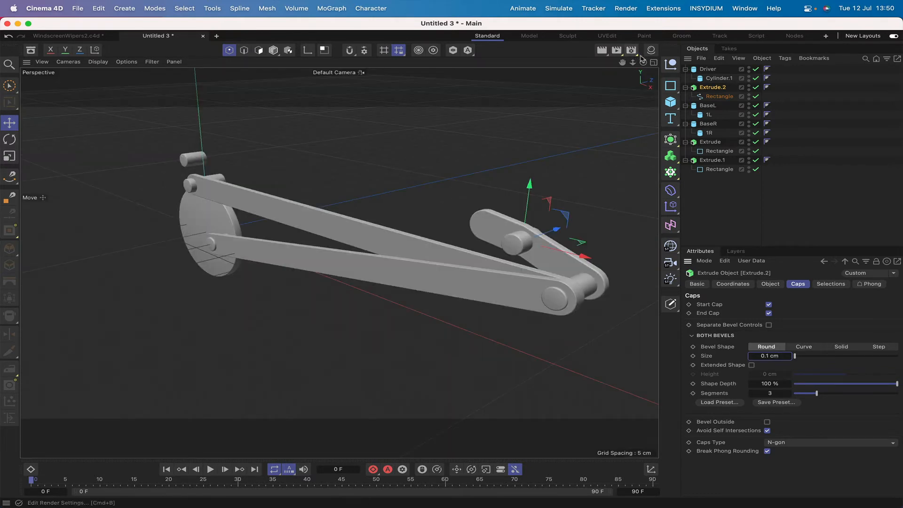
{"action": "left_click_drag", "start_coordinate": [643, 62], "coordinate": [583, 63]}
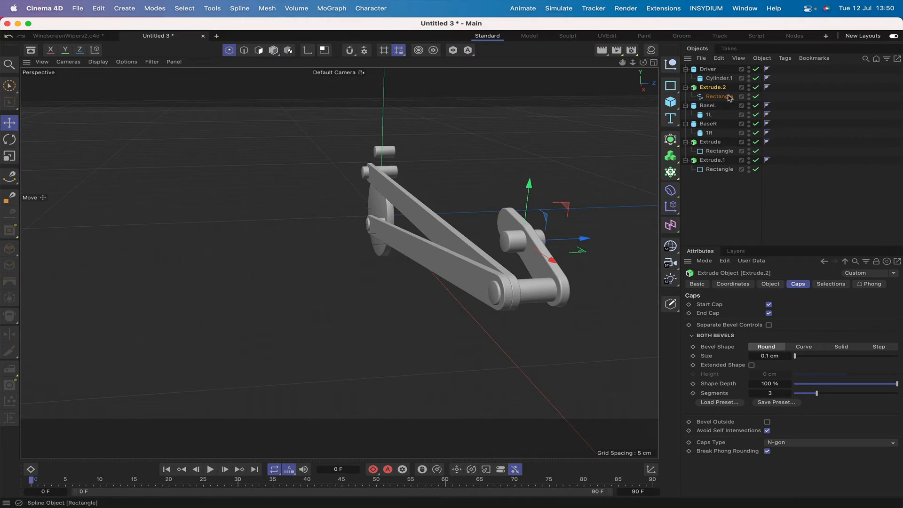
{"action": "left_click_drag", "start_coordinate": [584, 248], "coordinate": [570, 246]}
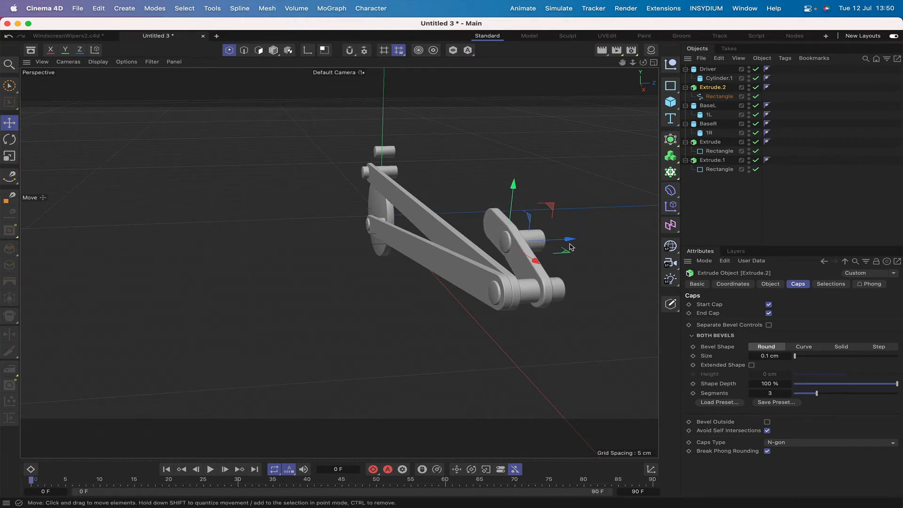
Duplicate the crank link by moving a copy along X towards the Driver disc
{"action": "left_click_drag", "start_coordinate": [643, 63], "coordinate": [761, 63]}
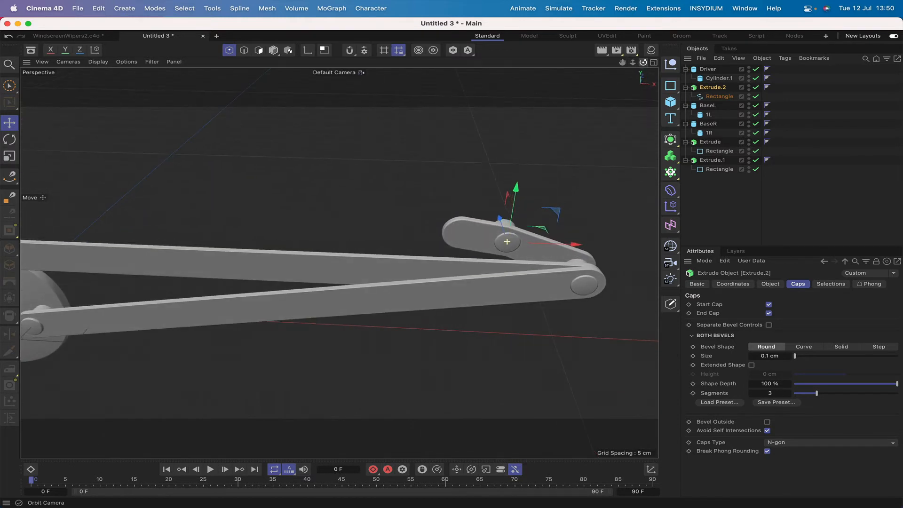
{"action": "left_click_drag", "start_coordinate": [643, 63], "coordinate": [585, 184]}
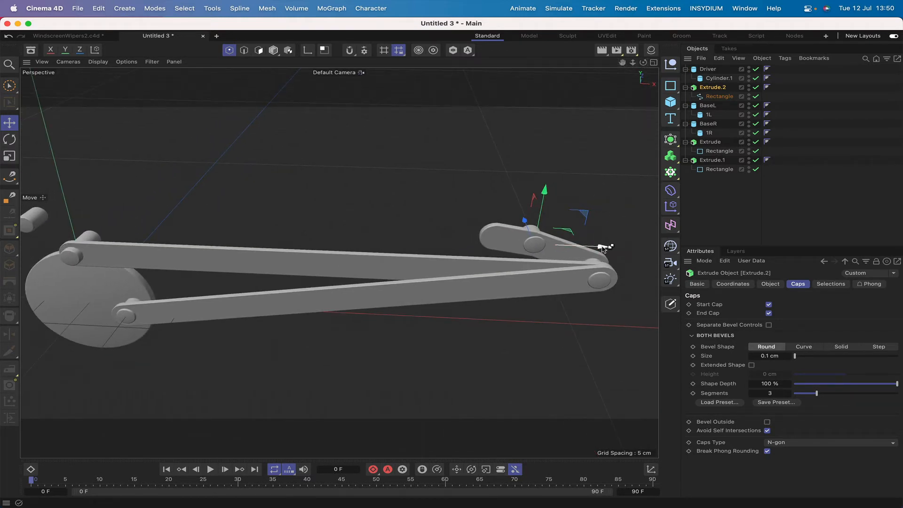
{"action": "left_click_drag", "start_coordinate": [603, 249], "coordinate": [467, 241], "text": "ctrl"}
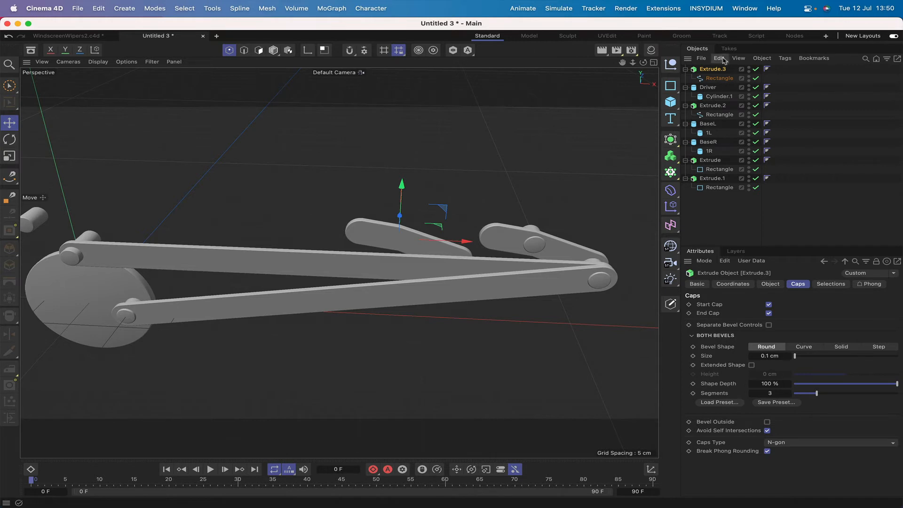
Make the duplicated crank link a child of BaseR and set its X position to 0 cm
{"action": "left_click_drag", "start_coordinate": [713, 69], "coordinate": [710, 143]}
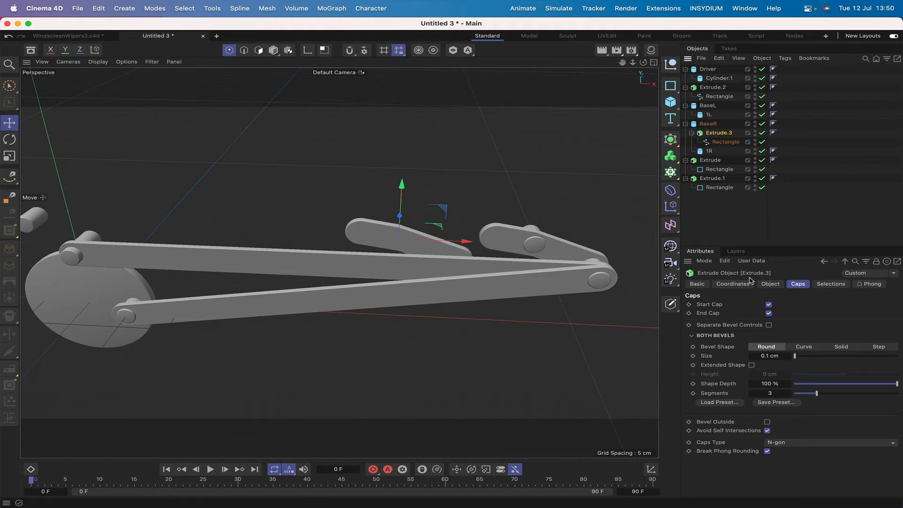
{"action": "left_click", "coordinate": [733, 284]}
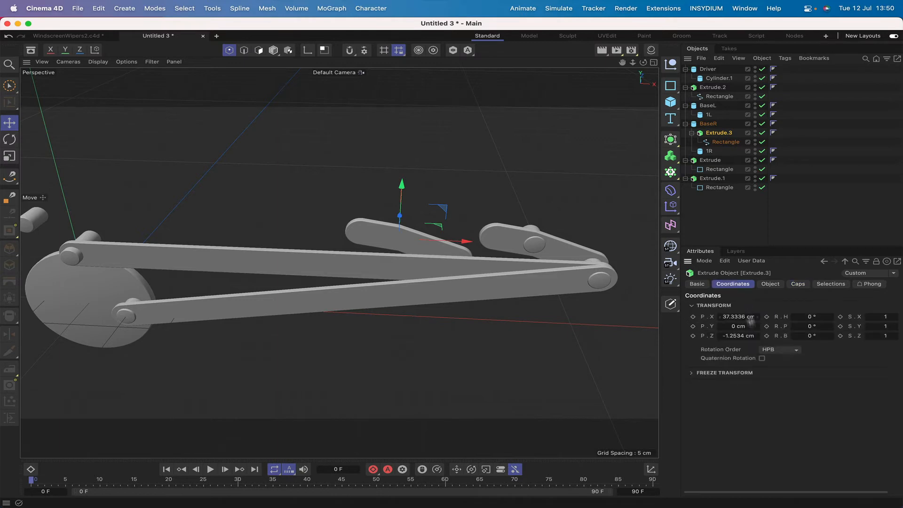
{"action": "left_click", "coordinate": [736, 317]}
{"action": "type", "text": "0"}
{"action": "key", "text": "Return"}
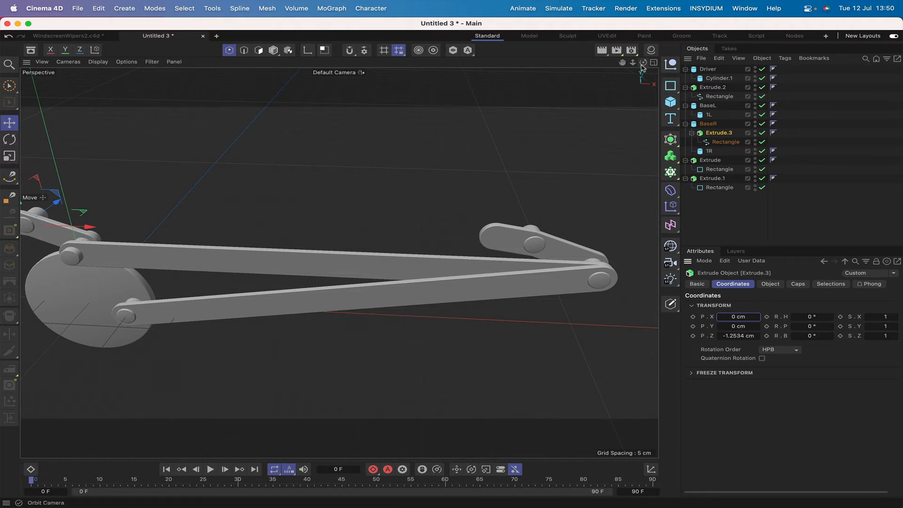
Take the duplicated crank link out of the BaseR hierarchy, placing it between Extrude.2 and BaseL
{"action": "left_click_drag", "start_coordinate": [622, 62], "coordinate": [643, 62]}
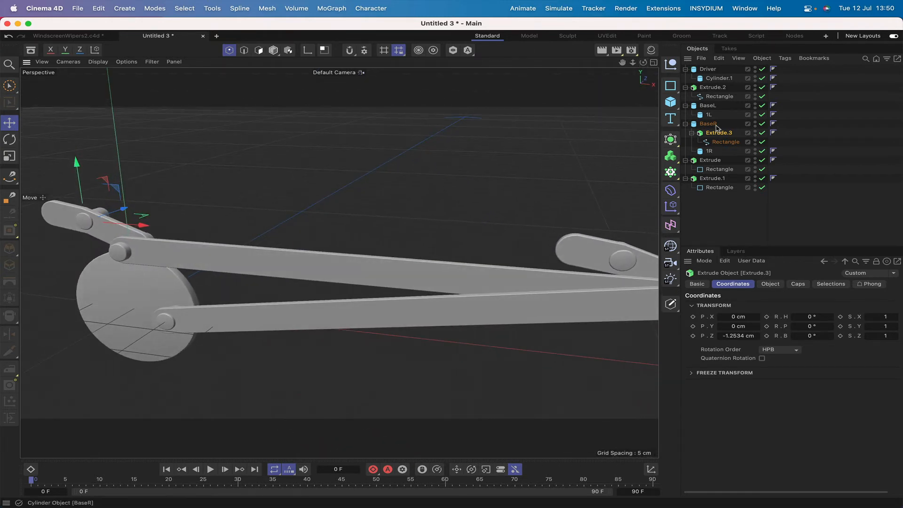
{"action": "left_click_drag", "start_coordinate": [714, 106], "coordinate": [710, 101]}
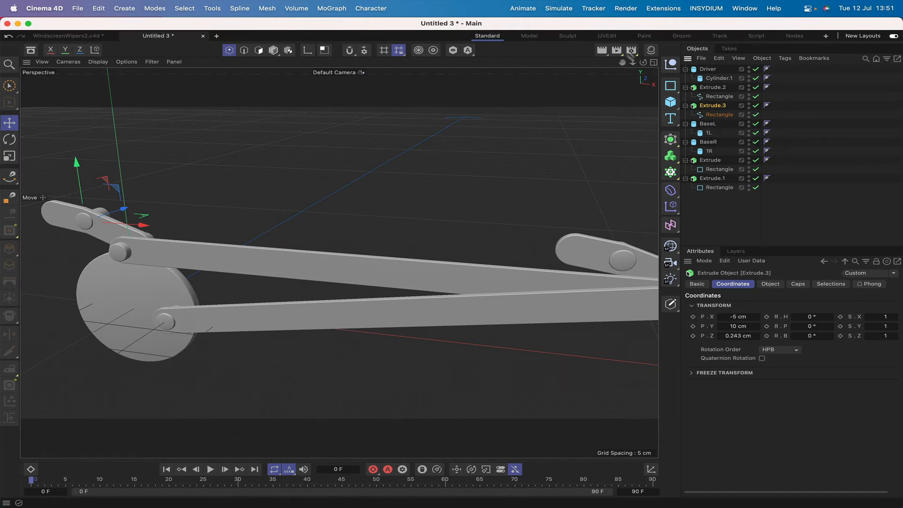
Add a cube primitive to the scene
{"action": "left_click_drag", "start_coordinate": [622, 64], "coordinate": [576, 66]}
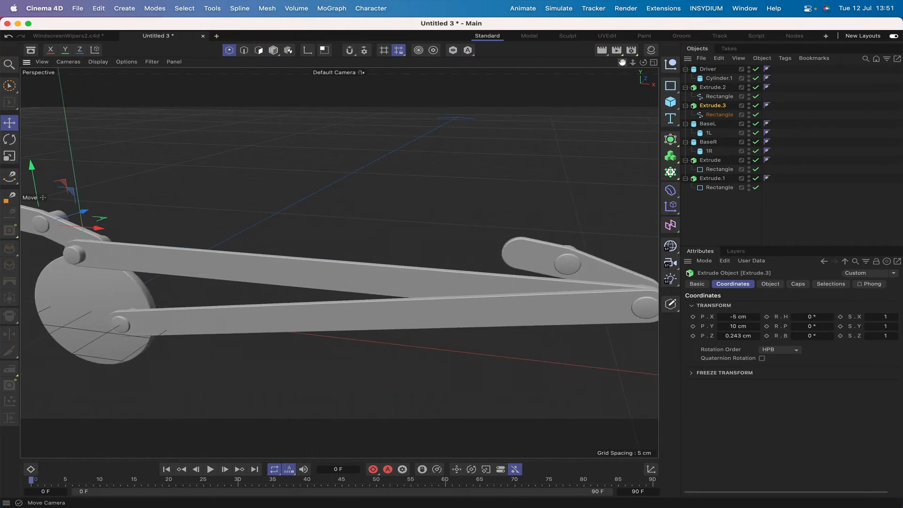
{"action": "right_click_drag", "start_coordinate": [622, 64], "coordinate": [546, 64]}
{"action": "left_click_drag", "start_coordinate": [622, 63], "coordinate": [633, 71]}
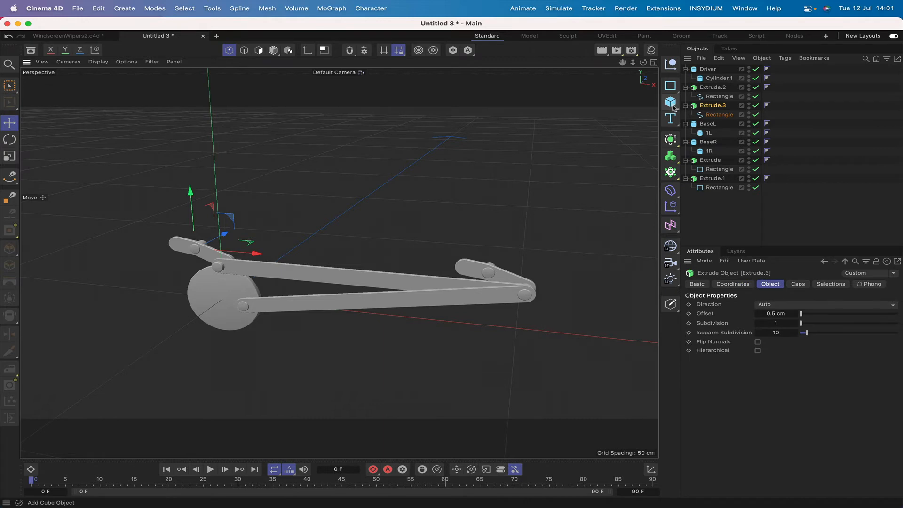
{"action": "left_click", "coordinate": [672, 106]}
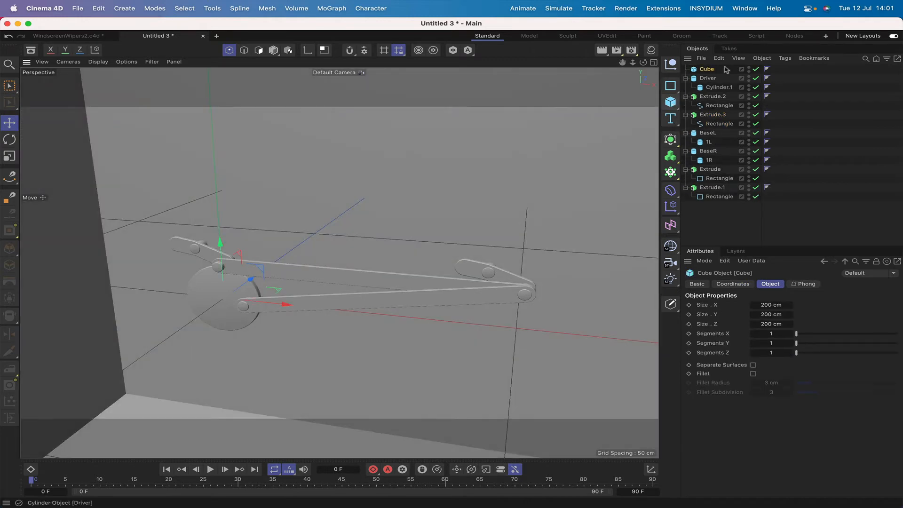
Size the cube as a thin bar measuring 60 cm in X, 0.5 cm in Y and 2 cm in Z
{"action": "left_click", "coordinate": [767, 305]}
{"action": "type", "text": "60"}
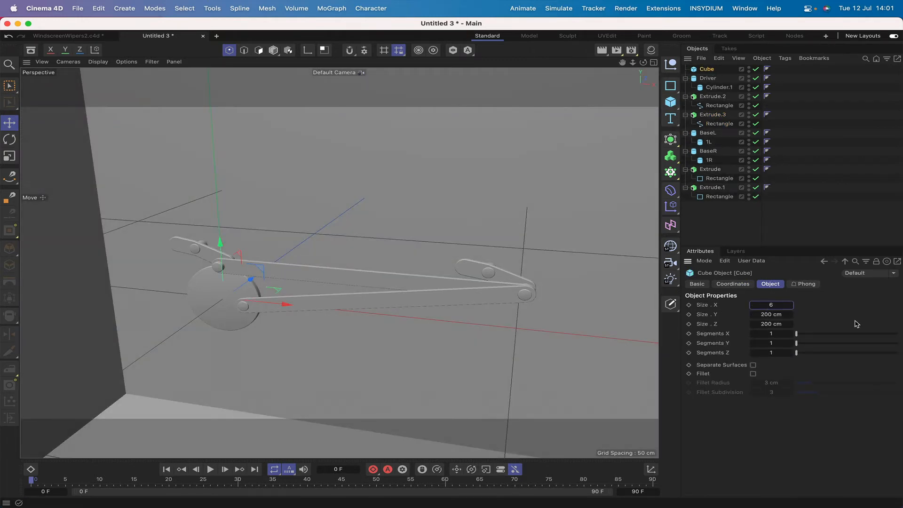
{"action": "key", "text": "Return"}
{"action": "left_click", "coordinate": [770, 314]}
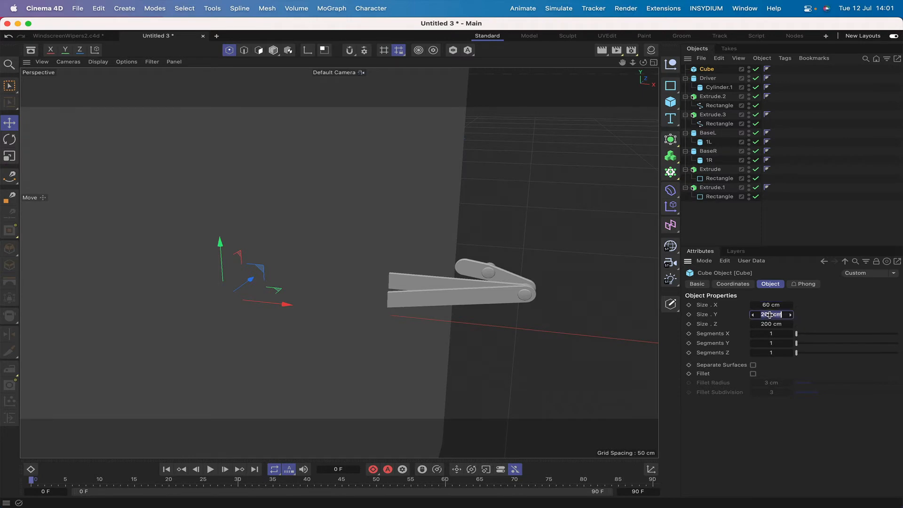
{"action": "key", "text": "BackSpace"}
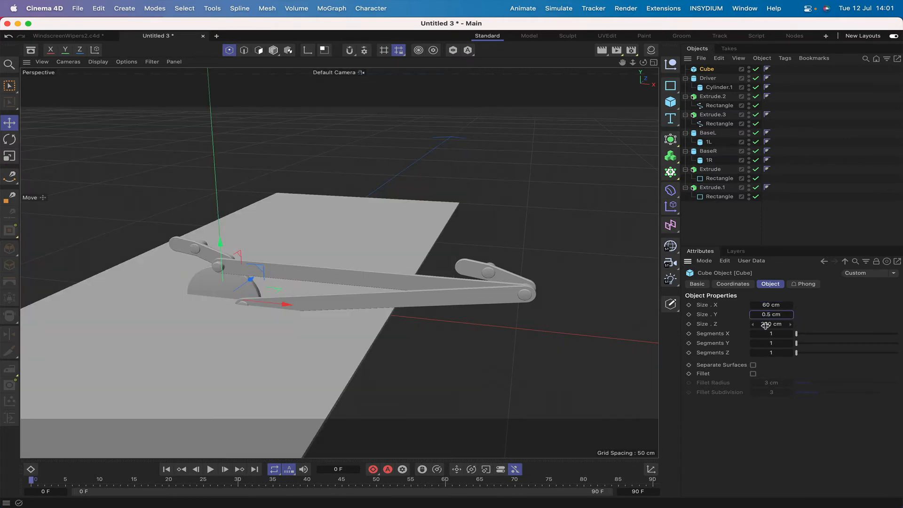
{"action": "left_click", "coordinate": [766, 326]}
{"action": "type", "text": "2"}
{"action": "key", "text": "Return"}
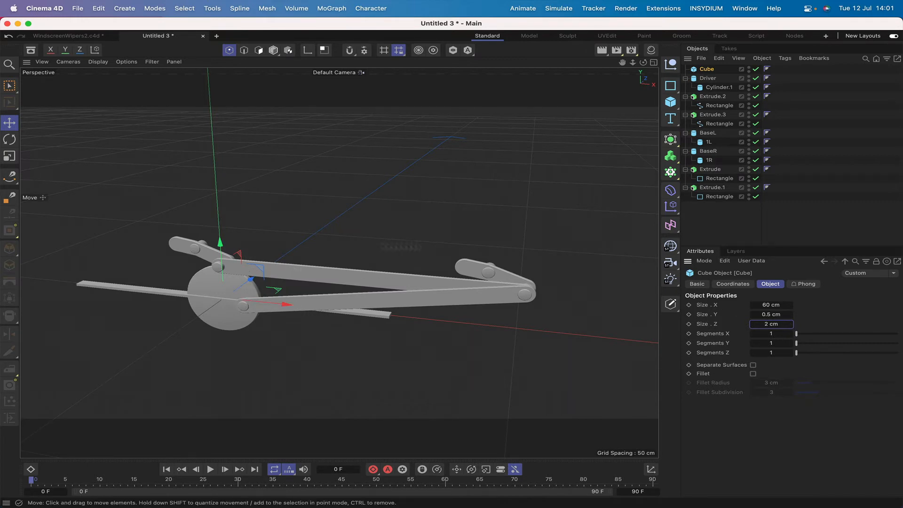
Enable the fillet on the bar and set the fillet radius to 0.05 cm
{"action": "left_click", "coordinate": [752, 374]}
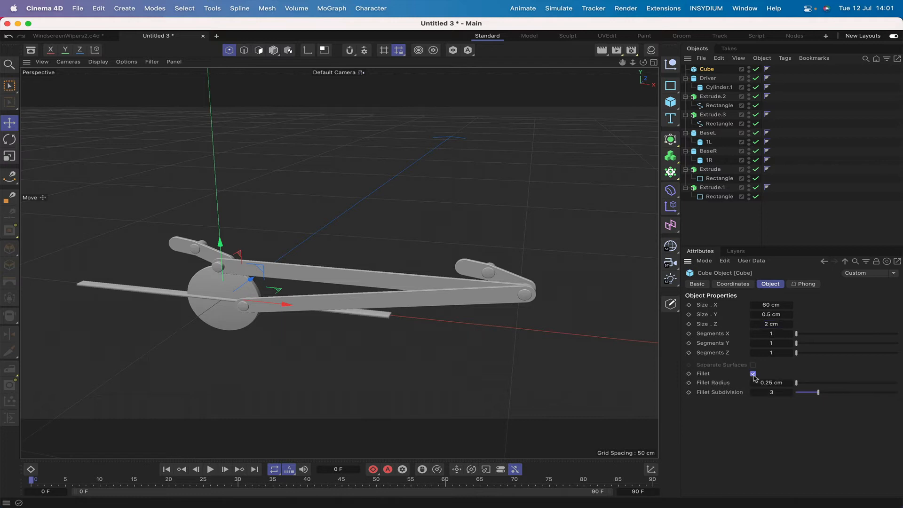
{"action": "double_click", "coordinate": [767, 384]}
{"action": "key", "text": "BackSpace"}
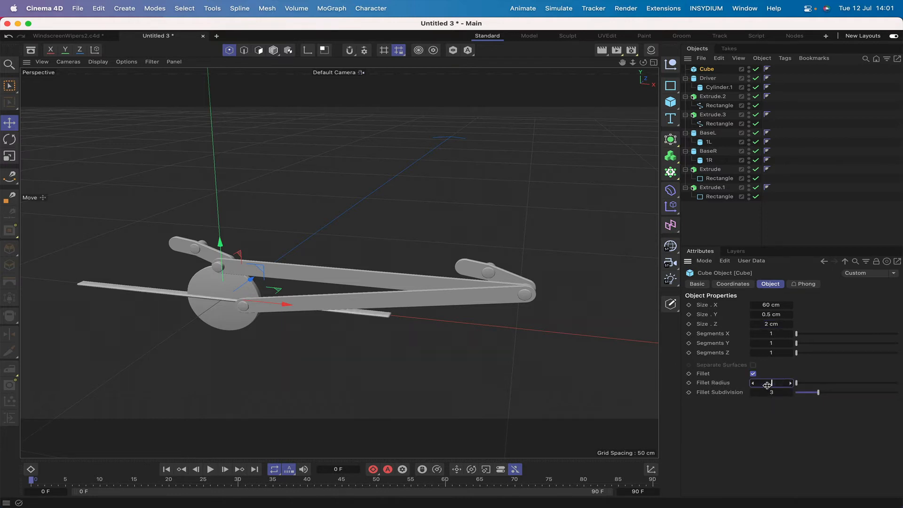
{"action": "type", "text": "0.05"}
{"action": "key", "text": "Return"}
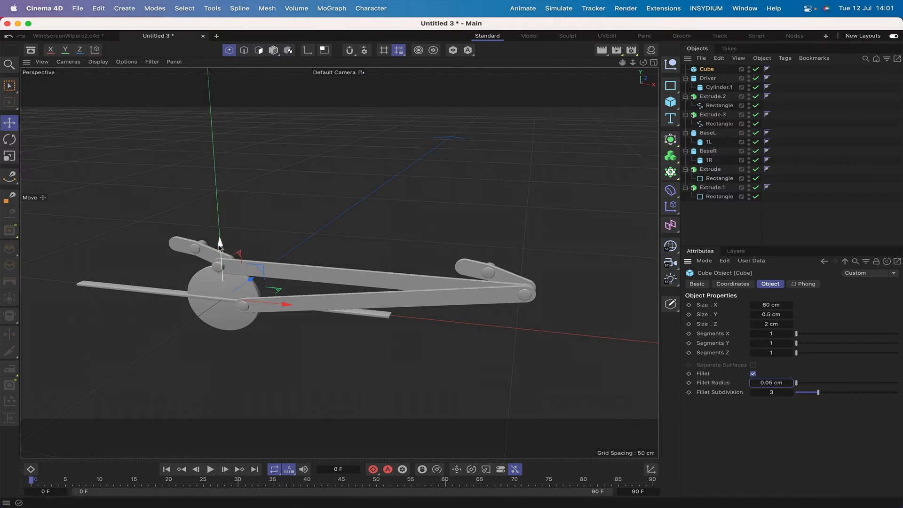
Move the bar up and along X to the BaseR crank link, and tilt it slightly in the front view with that end lower
{"action": "left_click_drag", "start_coordinate": [224, 252], "coordinate": [232, 190]}
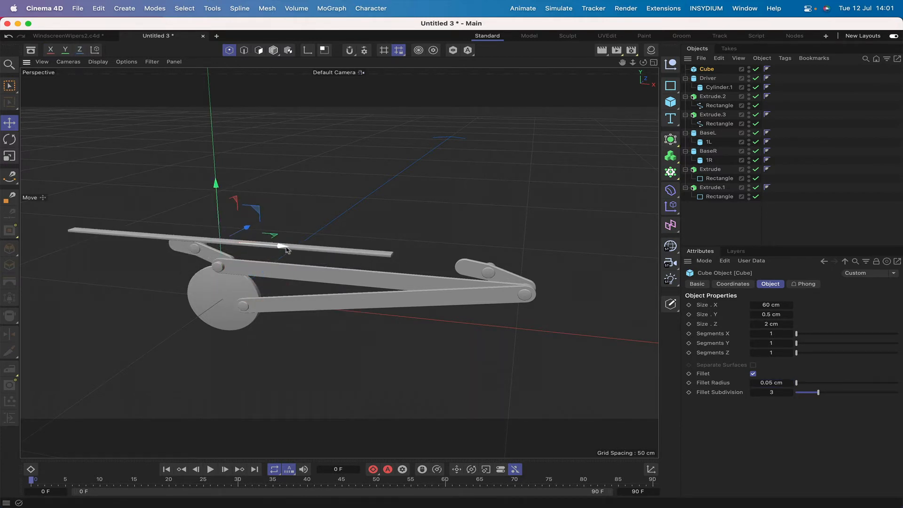
{"action": "left_click_drag", "start_coordinate": [297, 247], "coordinate": [354, 251]}
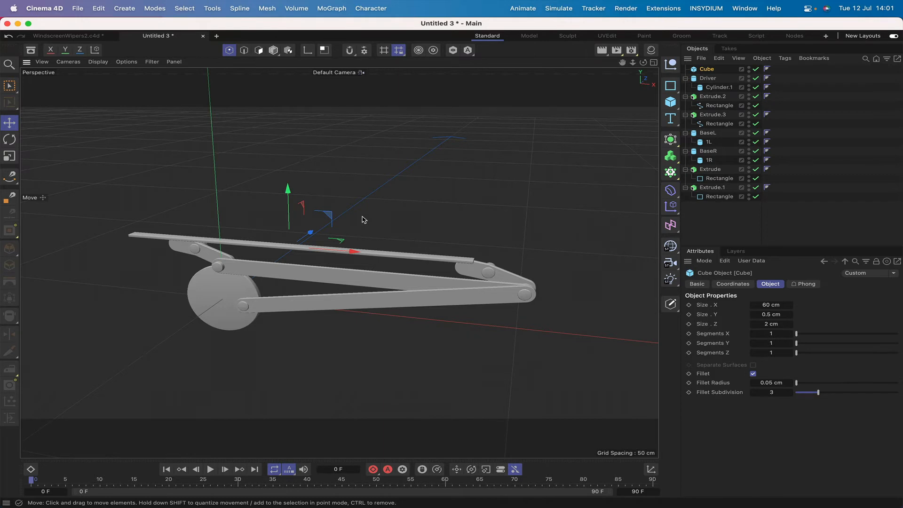
{"action": "key", "text": "F4"}
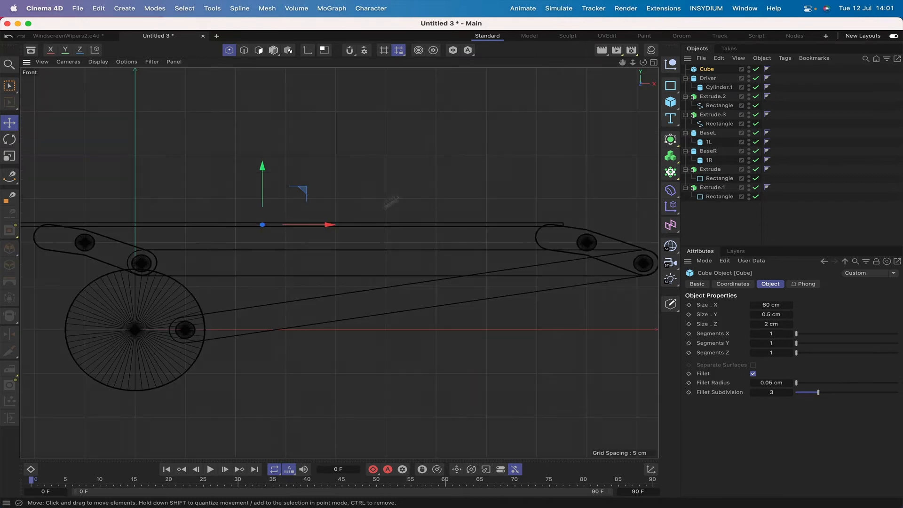
{"action": "left_click", "coordinate": [9, 139]}
{"action": "mouse_move", "coordinate": [299, 211]}
{"action": "left_mouse_down"}
{"action": "mouse_move", "coordinate": [297, 195]}
{"action": "mouse_move", "coordinate": [303, 216]}
{"action": "left_mouse_up"}
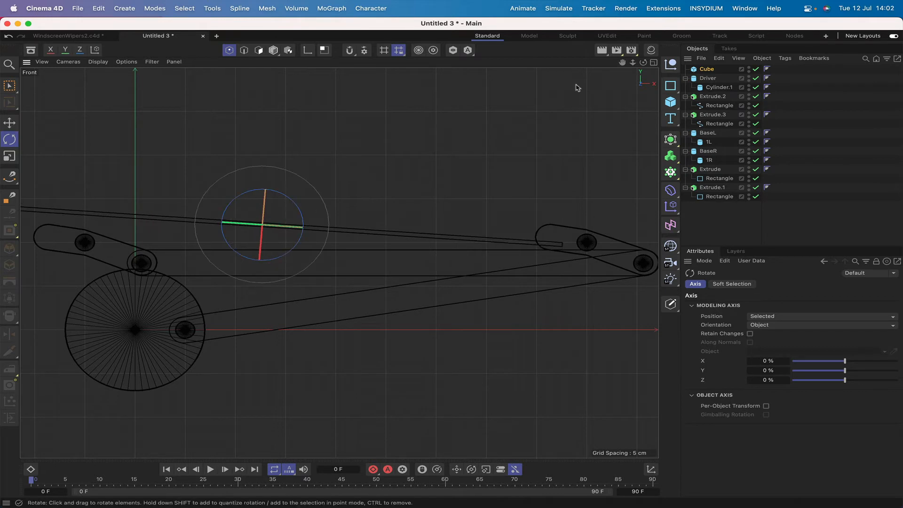
Raise the tilted bar slightly in the front view near the rounded end of the BaseR crank link
{"action": "left_click_drag", "start_coordinate": [622, 62], "coordinate": [640, 96]}
{"action": "left_click_drag", "start_coordinate": [339, 263], "coordinate": [348, 265]}
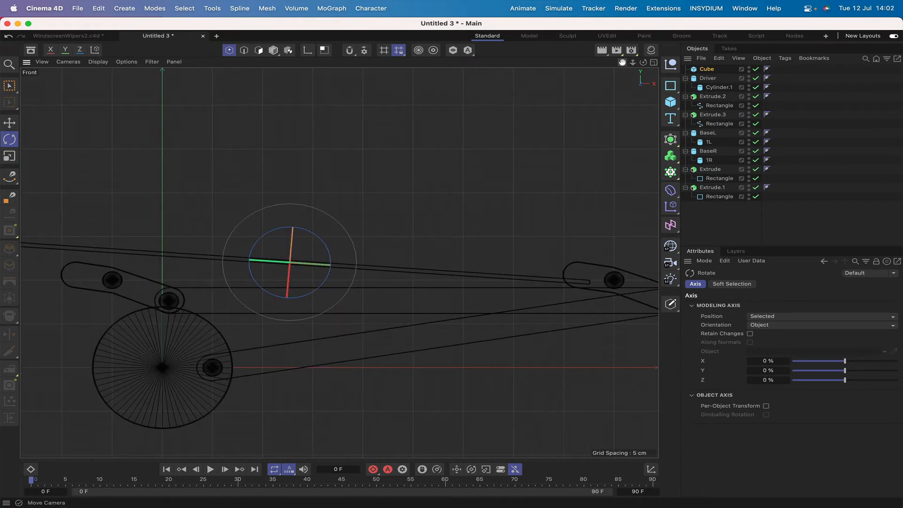
{"action": "left_click_drag", "start_coordinate": [622, 62], "coordinate": [641, 61]}
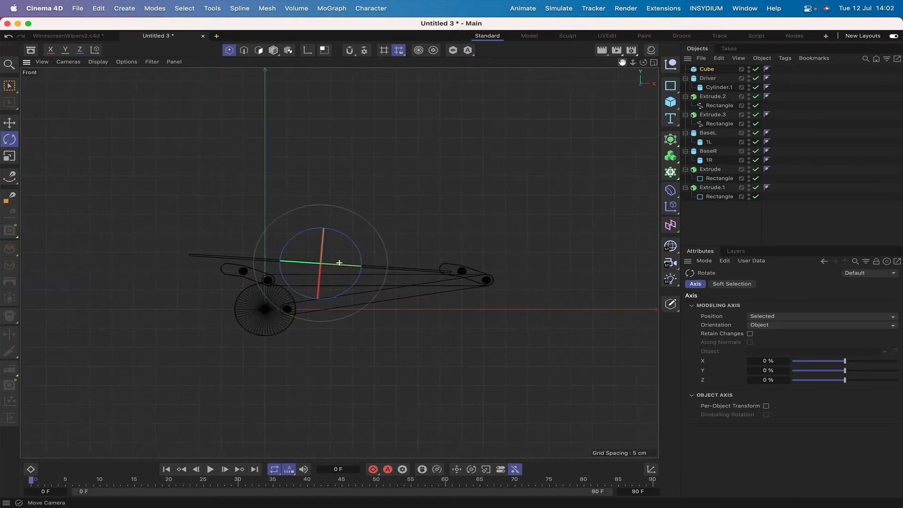
{"action": "left_click_drag", "start_coordinate": [339, 263], "coordinate": [339, 263]}
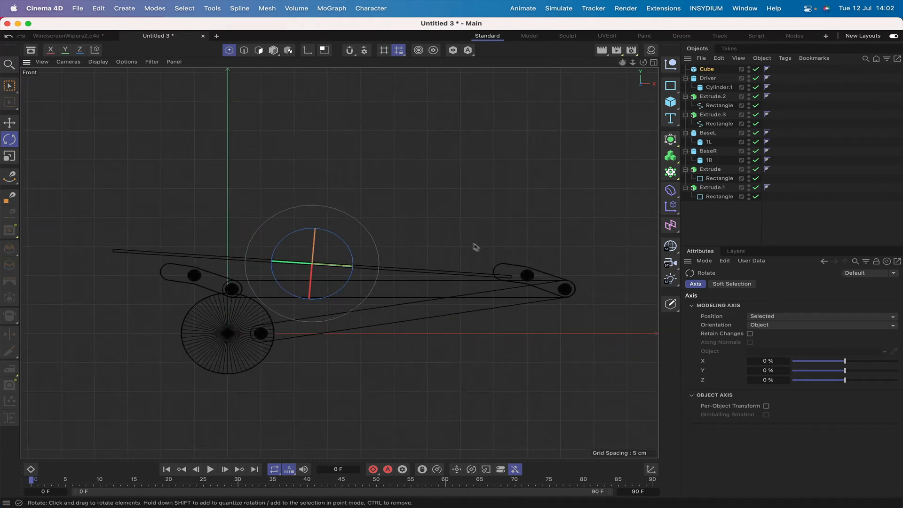
{"action": "left_click", "coordinate": [9, 123]}
{"action": "left_click_drag", "start_coordinate": [318, 218], "coordinate": [317, 214]}
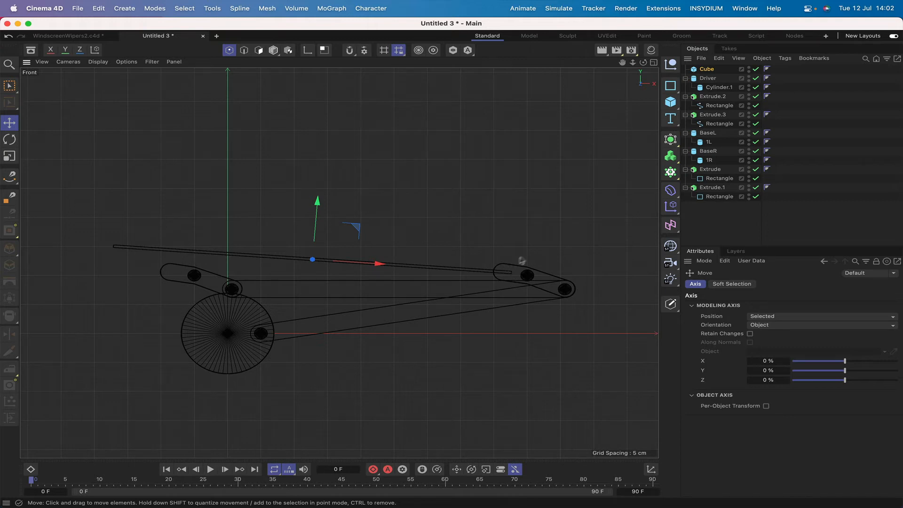
Rotate the selected rounded-end points of the Extrude.2 rectangle spline slightly towards the bar's angle, with the modeling axis position set to Object
{"action": "left_click_drag", "start_coordinate": [622, 62], "coordinate": [523, 66]}
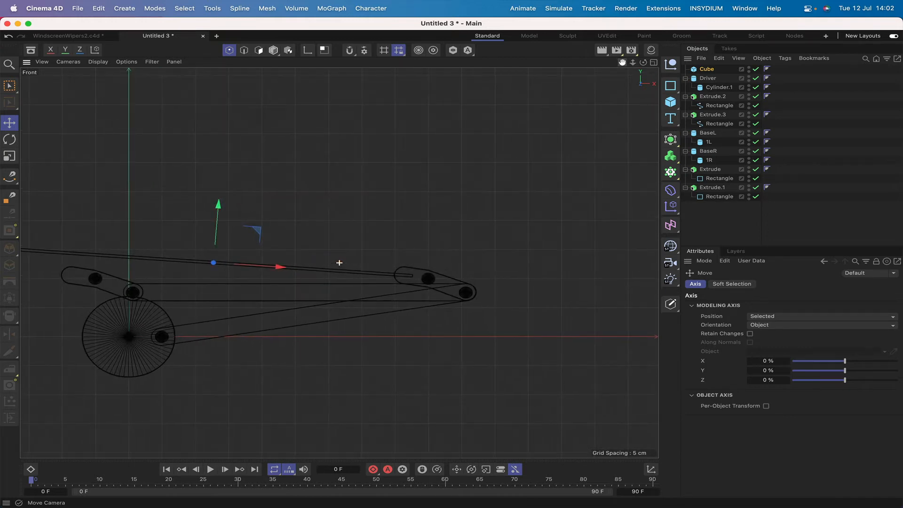
{"action": "scroll", "coordinate": [339, 262], "scroll_direction": "up", "scroll_amount": 5}
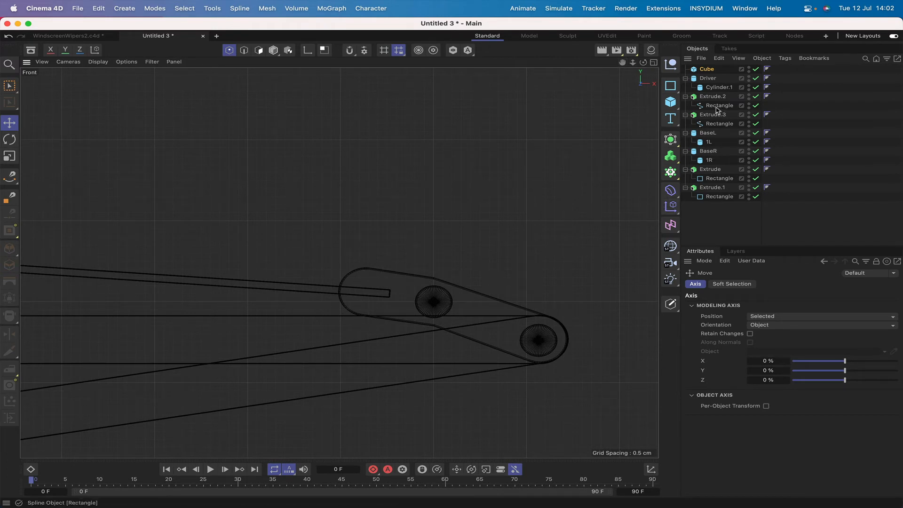
{"action": "left_click", "coordinate": [718, 126]}
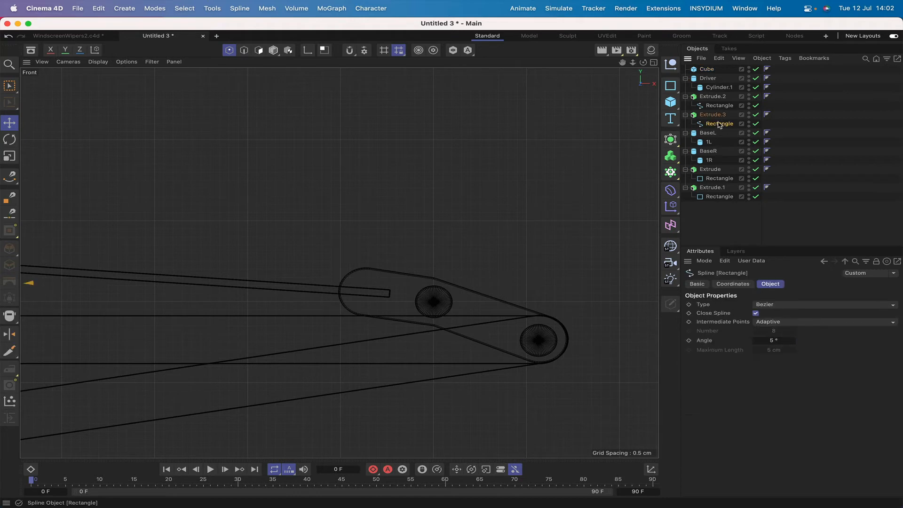
{"action": "left_click", "coordinate": [718, 106]}
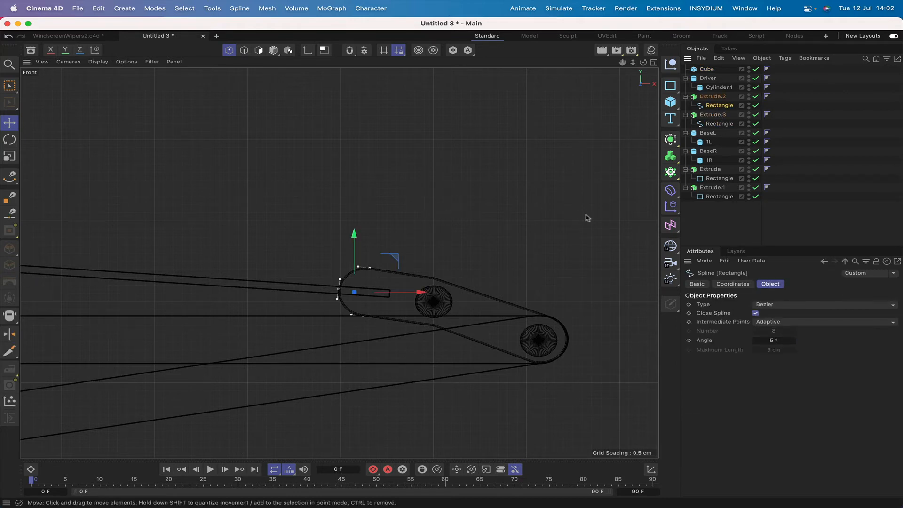
{"action": "left_click", "coordinate": [9, 139]}
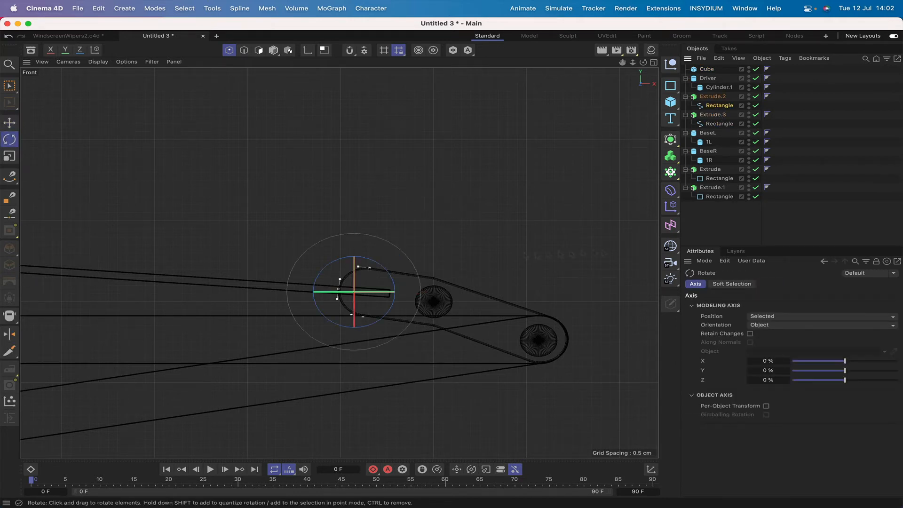
{"action": "left_click", "coordinate": [772, 317]}
{"action": "left_click", "coordinate": [773, 336]}
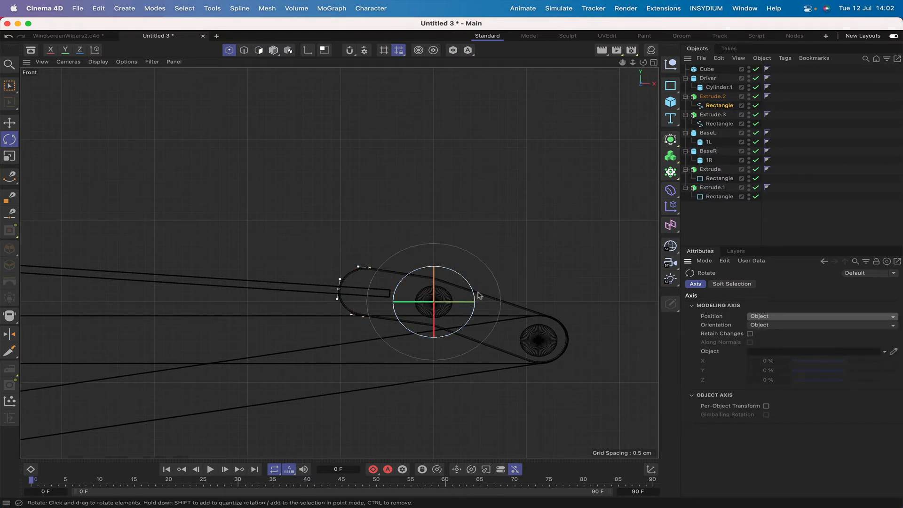
{"action": "left_click_drag", "start_coordinate": [477, 296], "coordinate": [474, 295]}
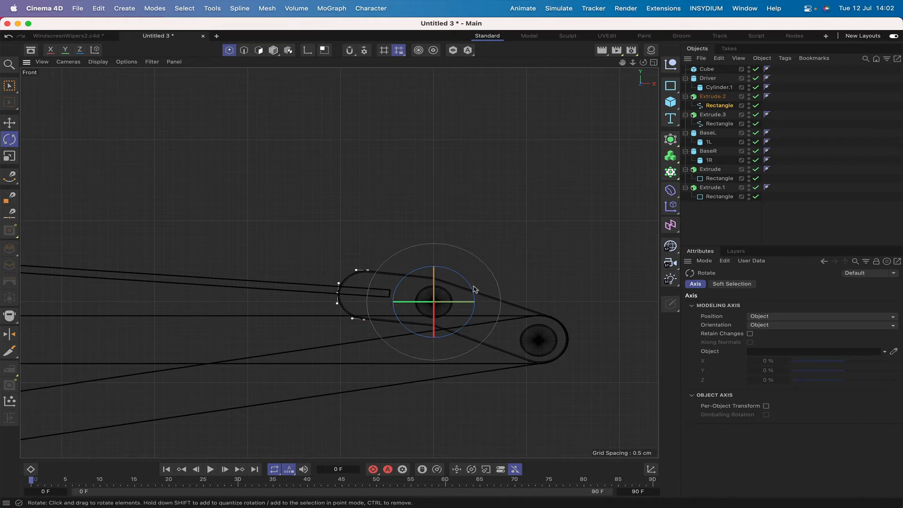
{"action": "left_click_drag", "start_coordinate": [472, 291], "coordinate": [471, 291]}
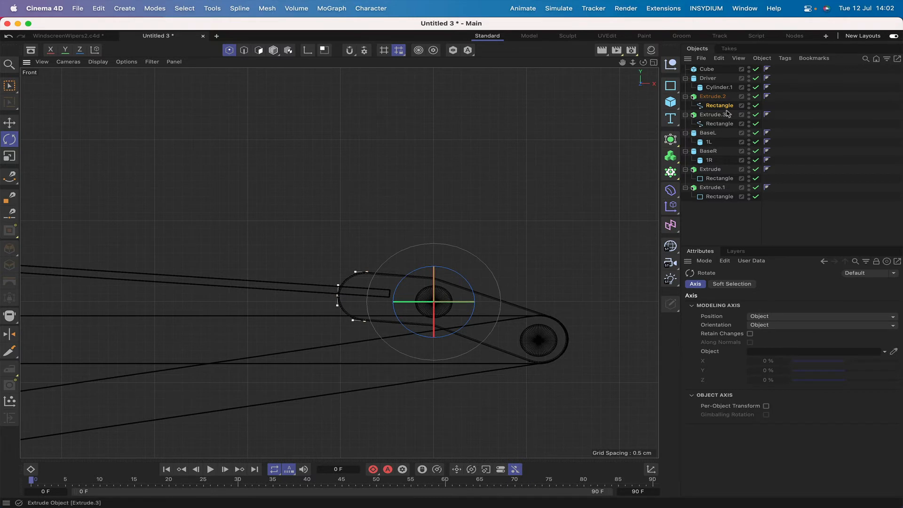
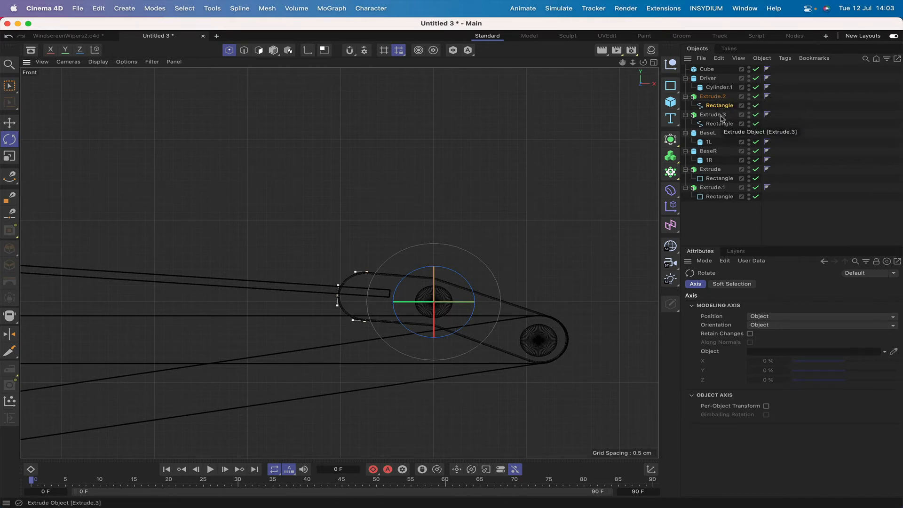
Lower the cube bar slightly in the front view to centre its end within the rounded end of the BaseR crank link
{"action": "left_click", "coordinate": [706, 69]}
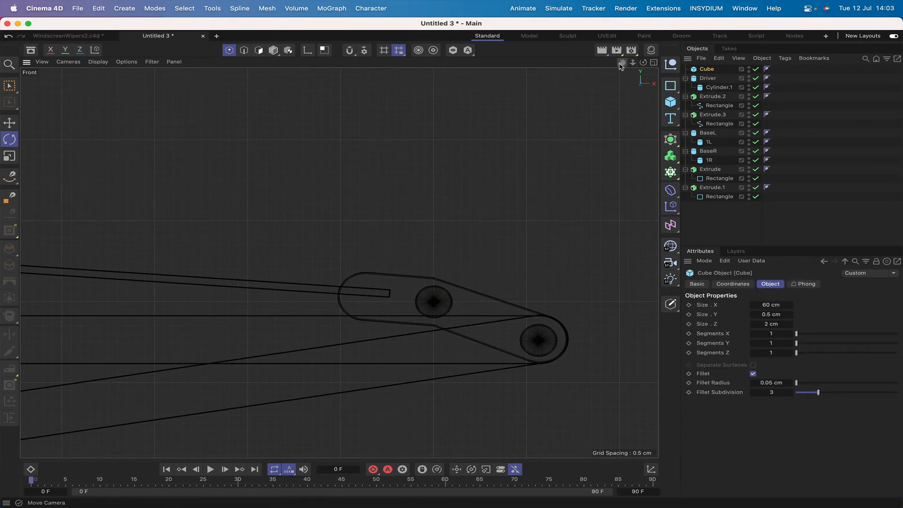
{"action": "left_click_drag", "start_coordinate": [620, 64], "coordinate": [699, 58]}
{"action": "right_click_drag", "start_coordinate": [620, 63], "coordinate": [573, 64]}
{"action": "left_click_drag", "start_coordinate": [620, 64], "coordinate": [660, 63]}
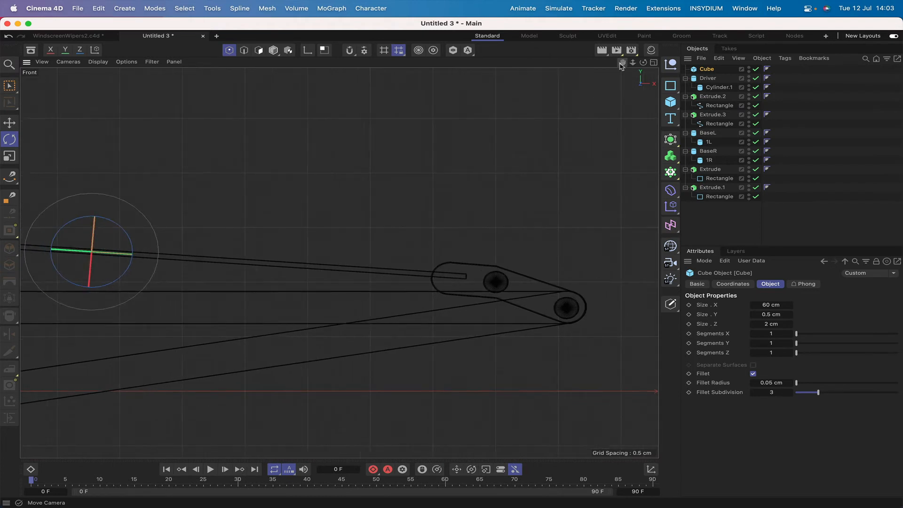
{"action": "key", "text": "e"}
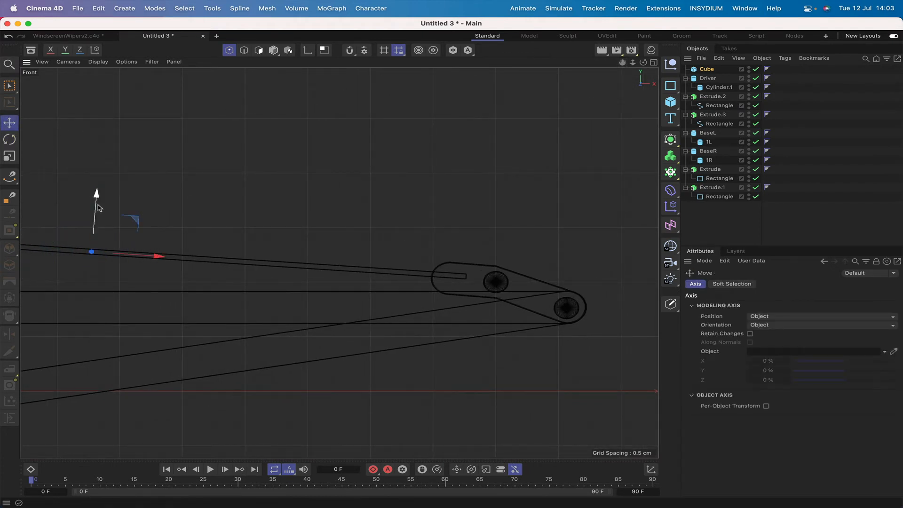
{"action": "left_click_drag", "start_coordinate": [97, 207], "coordinate": [97, 210]}
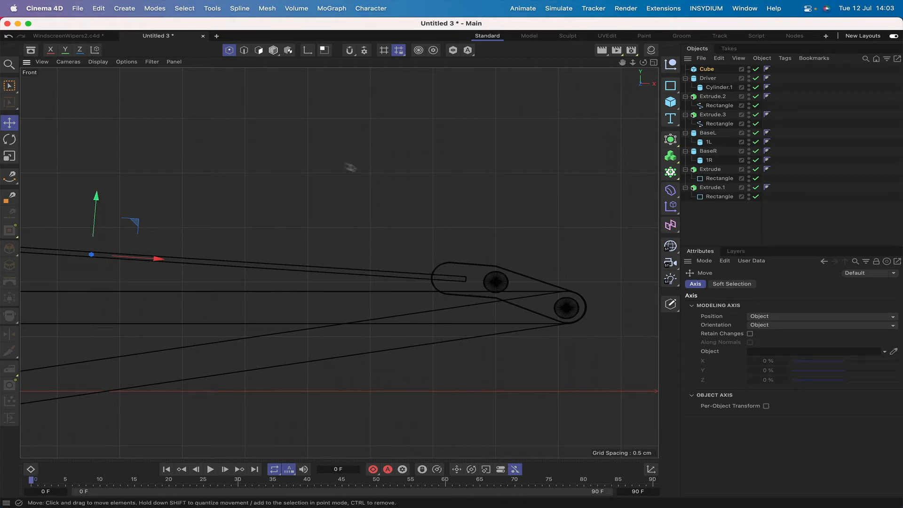
Move the bar back along Z in the top view to line it up with the crank links
{"action": "right_click_drag", "start_coordinate": [622, 62], "coordinate": [654, 63]}
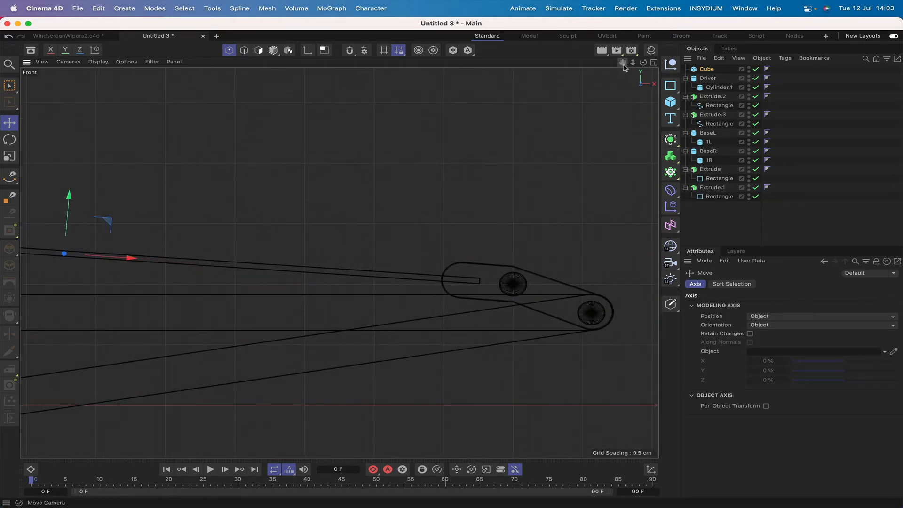
{"action": "key", "text": "F2"}
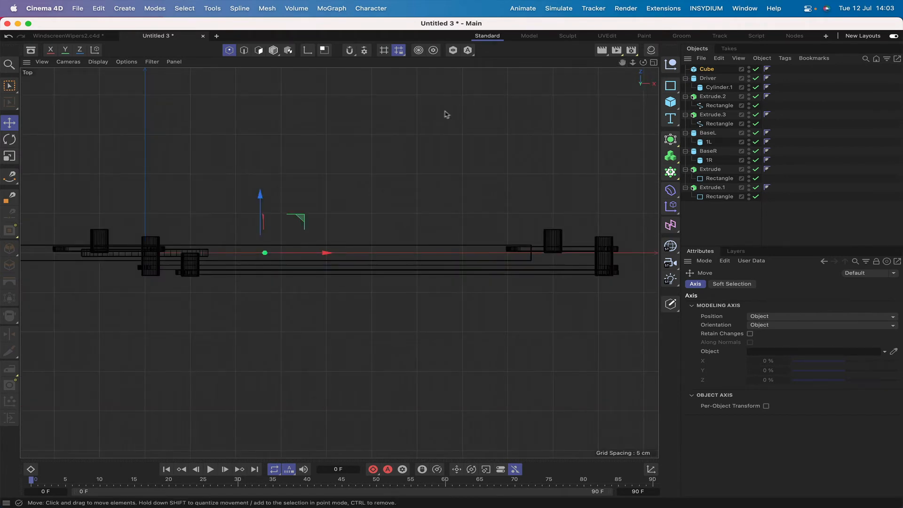
{"action": "left_click_drag", "start_coordinate": [260, 196], "coordinate": [259, 185]}
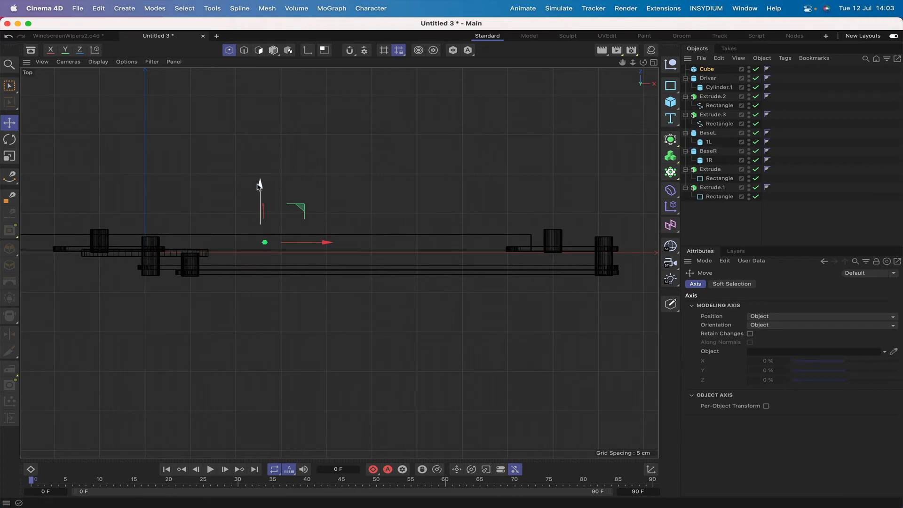
Duplicate the bar along the world X axis in the perspective view, placing the copy at the BaseL crank link
{"action": "key", "text": "F1"}
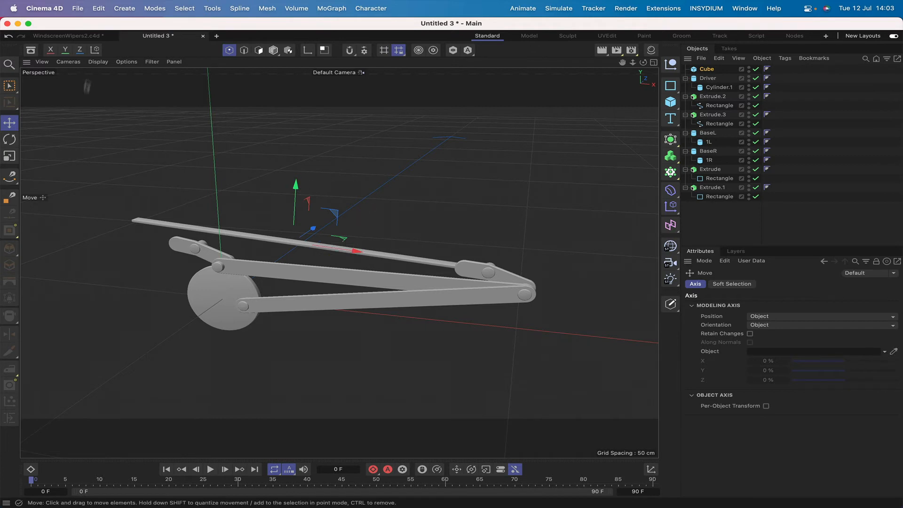
{"action": "left_click", "coordinate": [96, 50]}
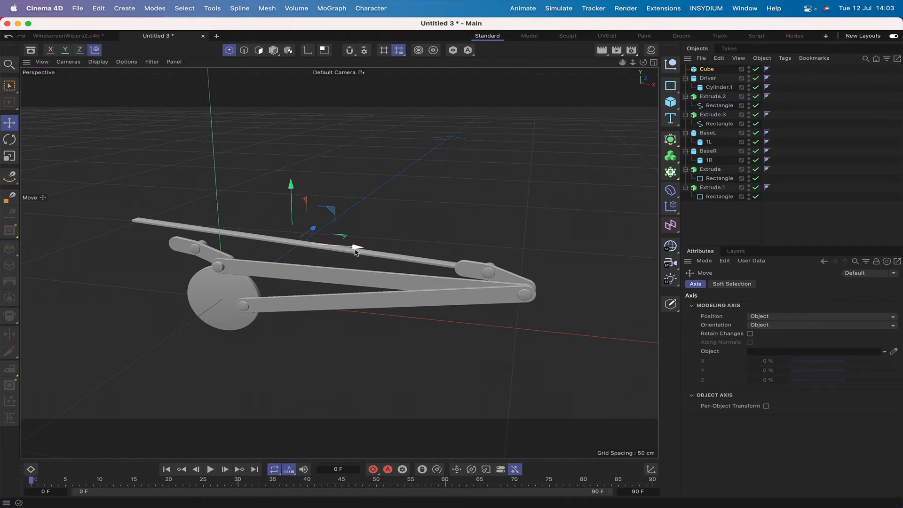
{"action": "left_click_drag", "start_coordinate": [356, 251], "coordinate": [97, 226]}
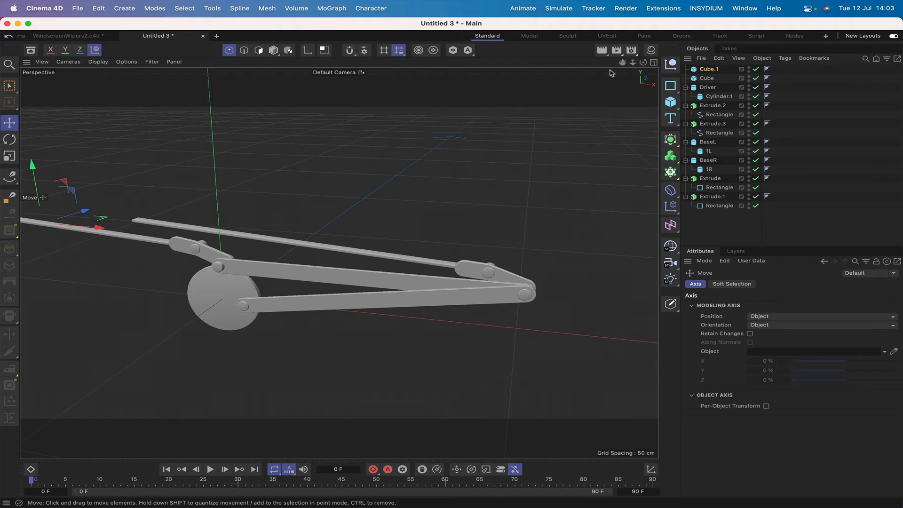
Frame the duplicated bar in the front view to examine its fit with the BaseL crank link
{"action": "key", "text": "h"}
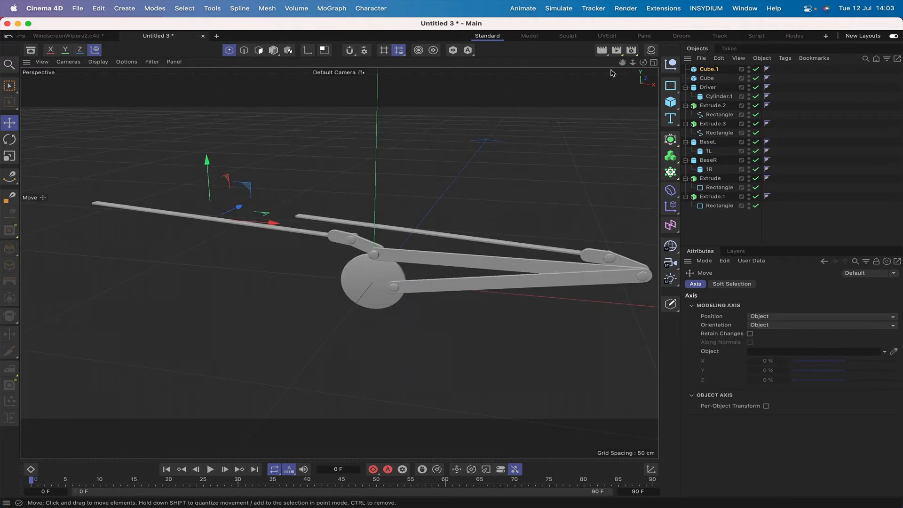
{"action": "key", "text": "ctrl+super+space"}
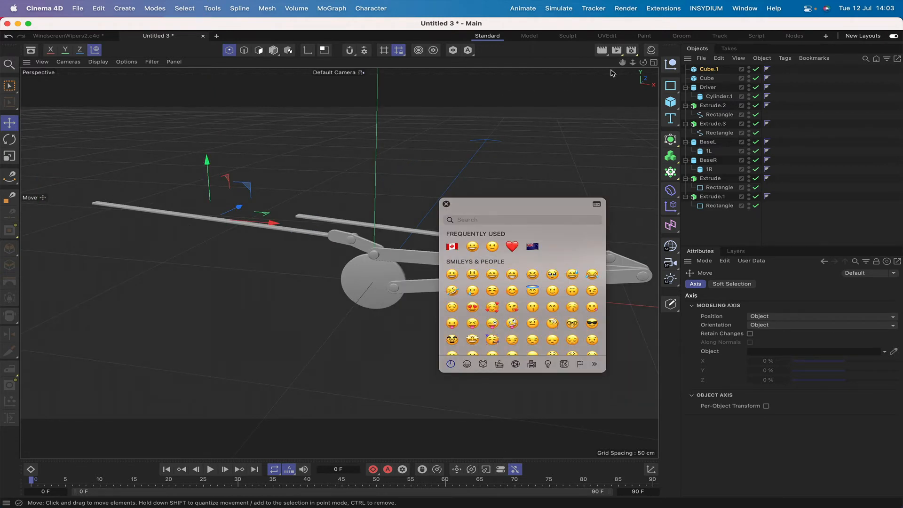
{"action": "left_click", "coordinate": [447, 205]}
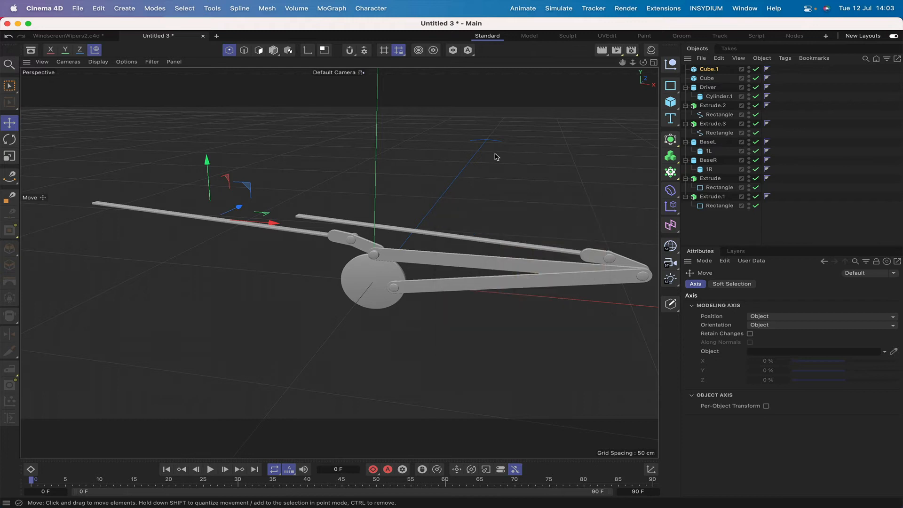
{"action": "key", "text": "F4"}
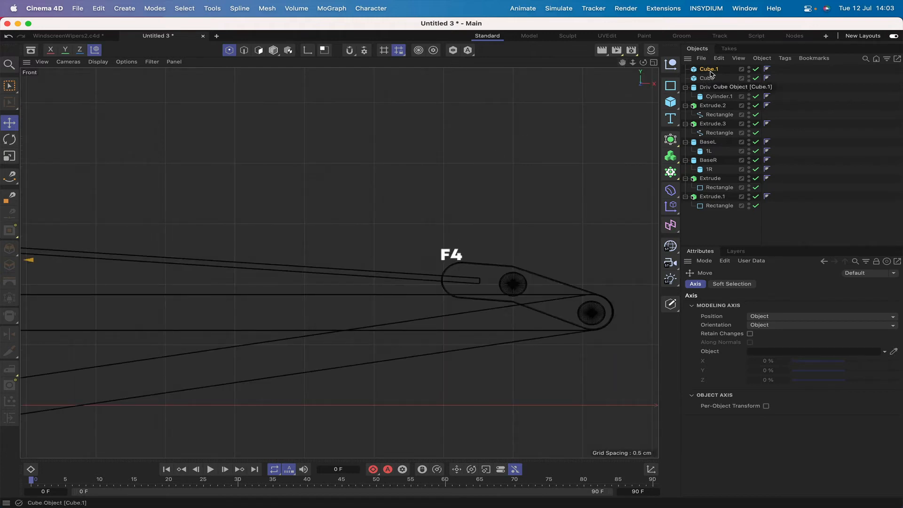
{"action": "key", "text": "o"}
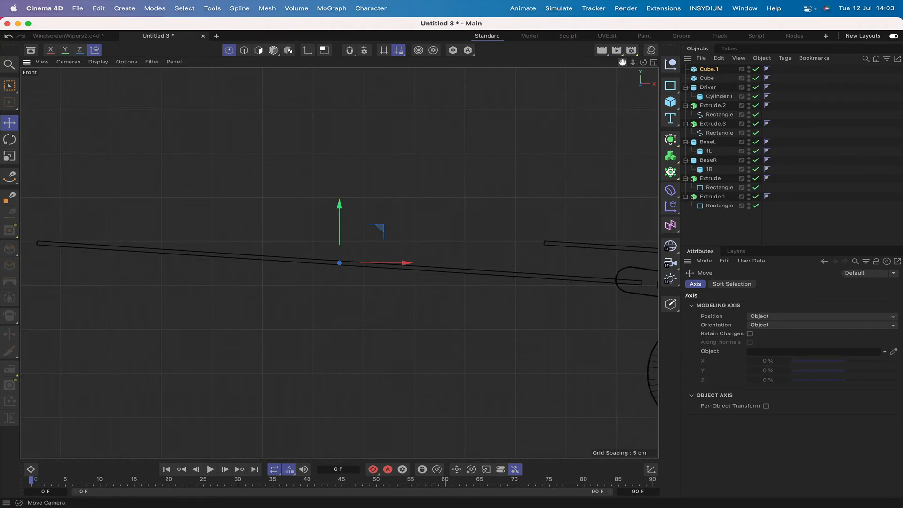
Rotate the selected rounded-end points of Extrude.3's Rectangle spline slightly to align them with the thin wiper arm
{"action": "left_click_drag", "start_coordinate": [622, 62], "coordinate": [355, 51]}
{"action": "left_click_drag", "start_coordinate": [622, 63], "coordinate": [664, 63]}
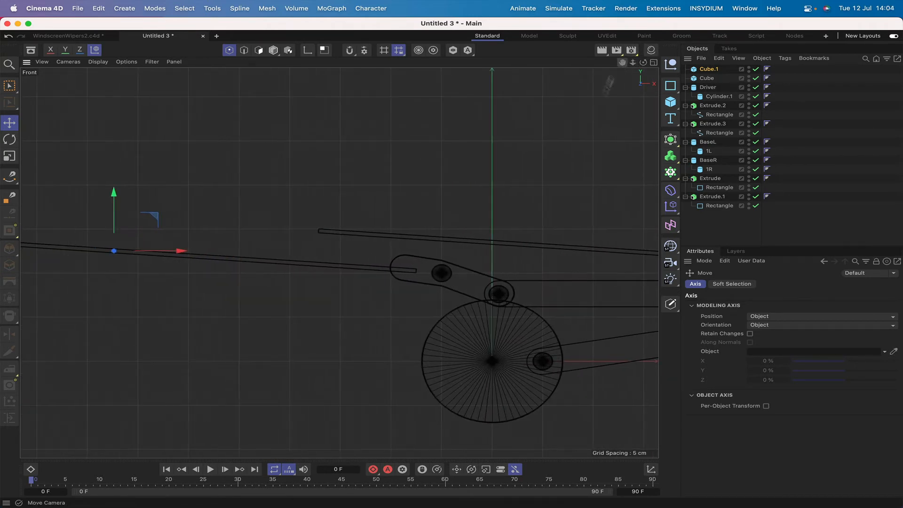
{"action": "left_click", "coordinate": [715, 116]}
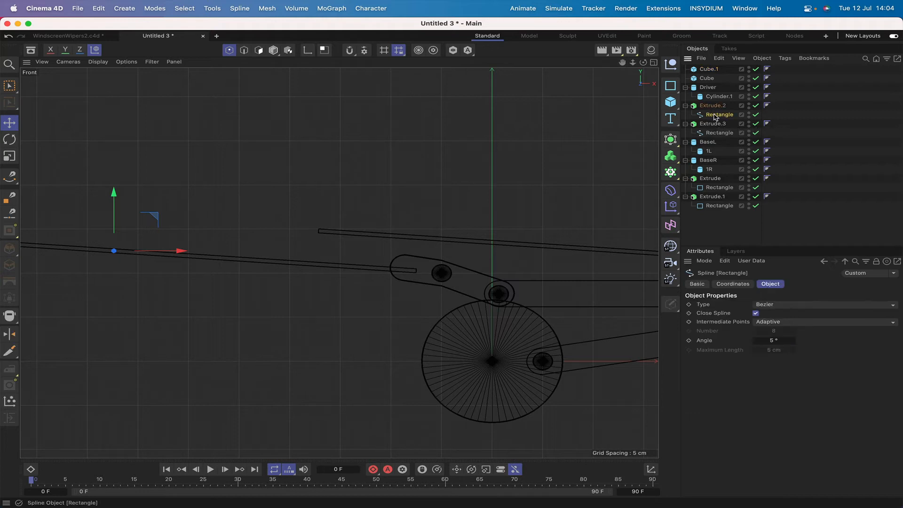
{"action": "left_click", "coordinate": [718, 134]}
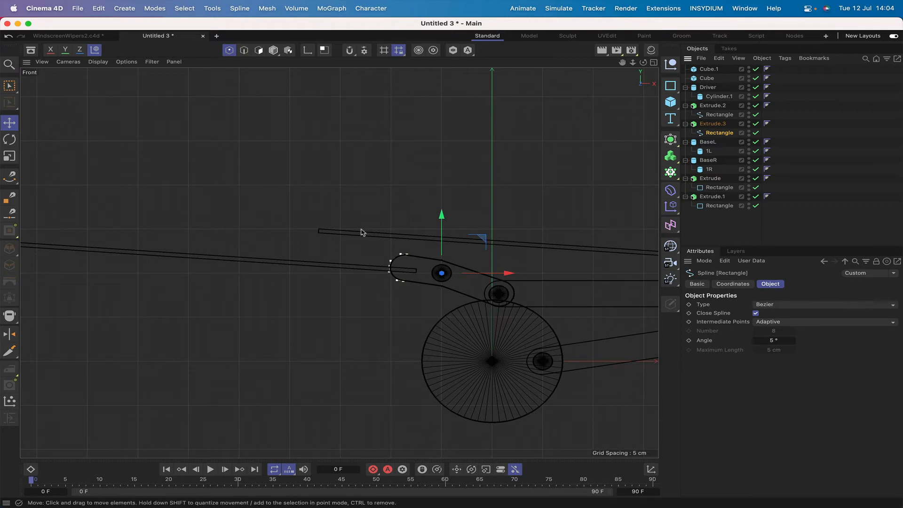
{"action": "left_click", "coordinate": [9, 139]}
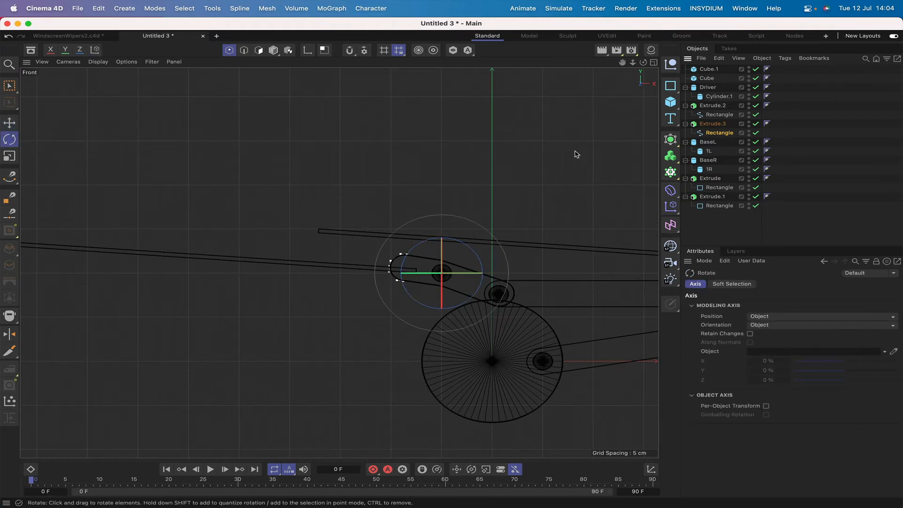
{"action": "left_click_drag", "start_coordinate": [622, 63], "coordinate": [626, 63]}
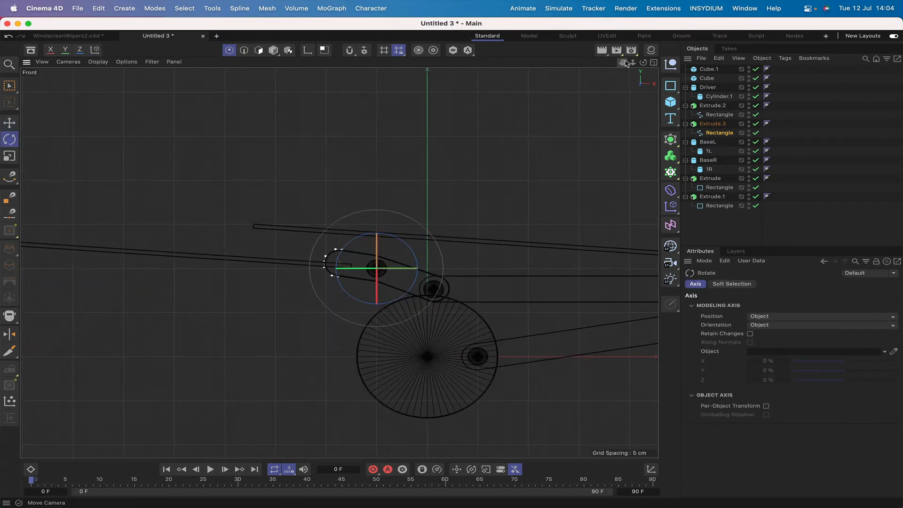
{"action": "right_click_drag", "start_coordinate": [624, 62], "coordinate": [668, 62]}
{"action": "left_click_drag", "start_coordinate": [460, 255], "coordinate": [458, 253]}
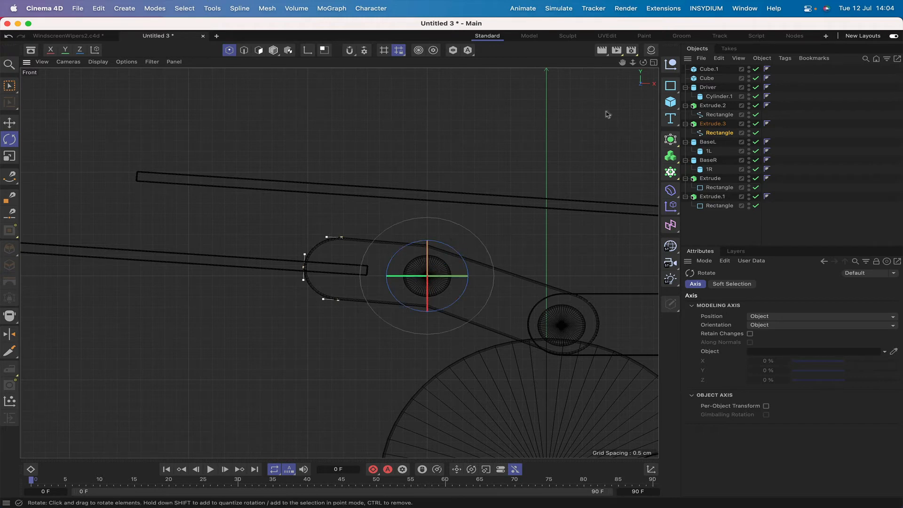
Show the whole wiper mechanism in the perspective view, displayed with Gouraud Shading (Lines) and Isoparms wires
{"action": "key", "text": "F1"}
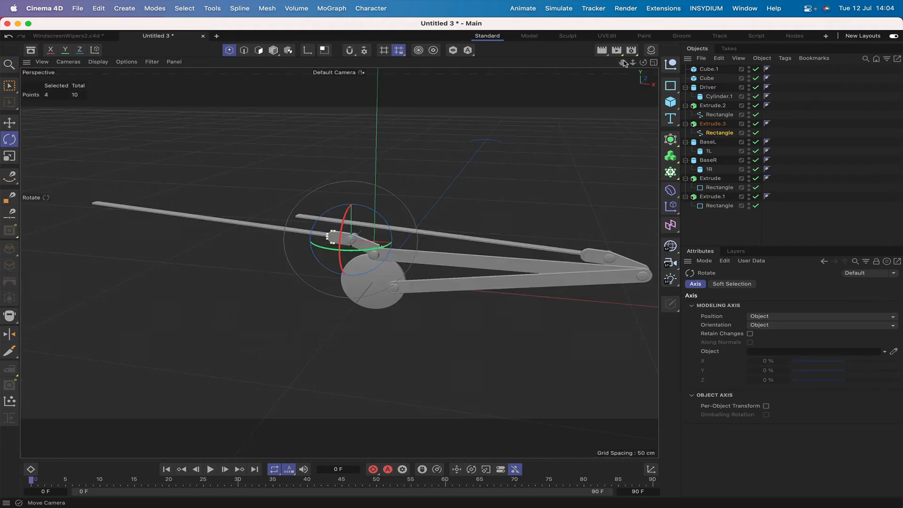
{"action": "left_click", "coordinate": [710, 235]}
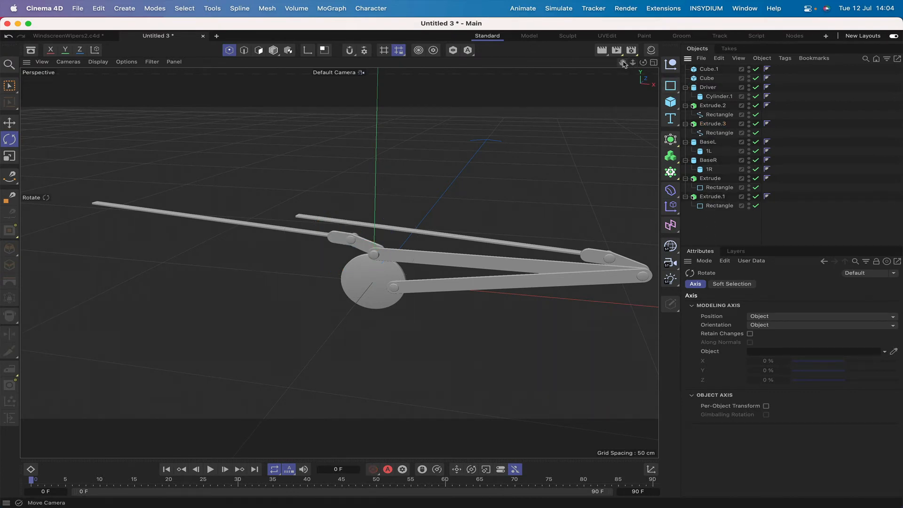
{"action": "mouse_move", "coordinate": [643, 62]}
{"action": "left_mouse_down"}
{"action": "mouse_move", "coordinate": [569, 63]}
{"action": "mouse_move", "coordinate": [630, 75]}
{"action": "mouse_move", "coordinate": [566, 65]}
{"action": "mouse_move", "coordinate": [583, 77]}
{"action": "mouse_move", "coordinate": [646, 66]}
{"action": "left_mouse_up"}
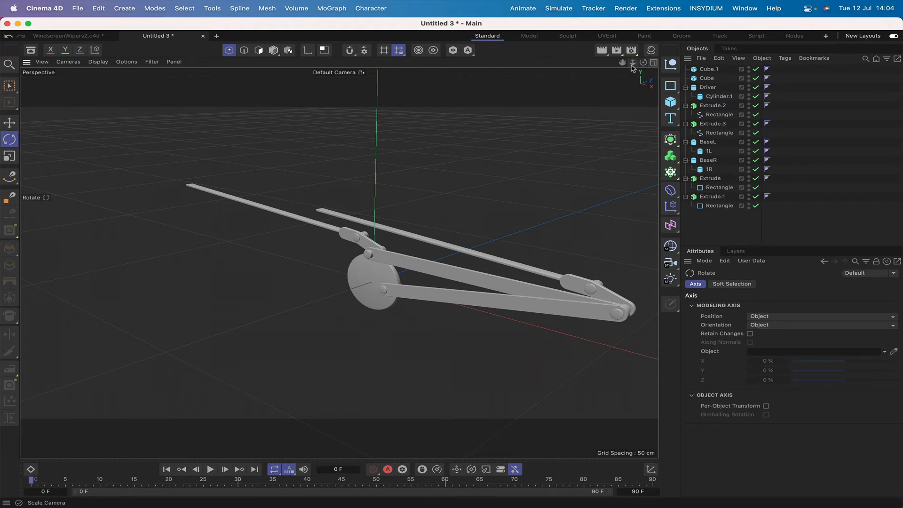
{"action": "left_click_drag", "start_coordinate": [643, 62], "coordinate": [590, 68]}
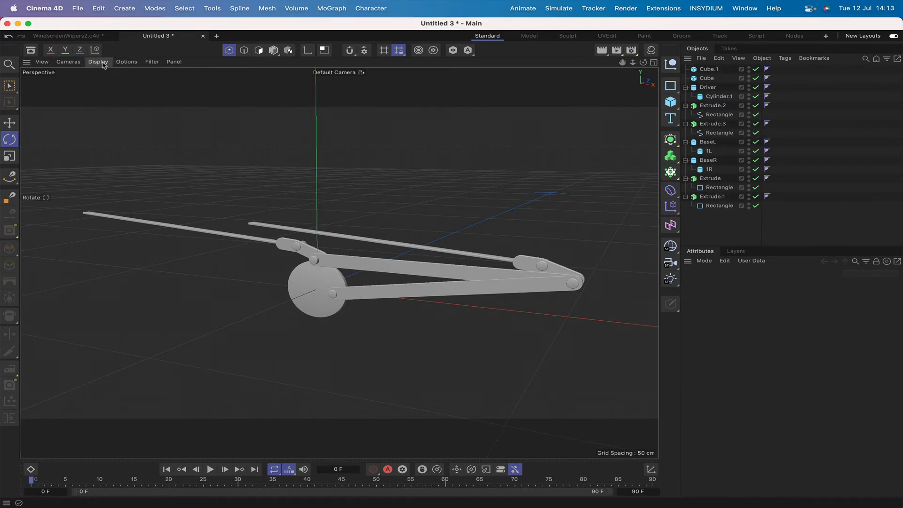
{"action": "left_click", "coordinate": [98, 61]}
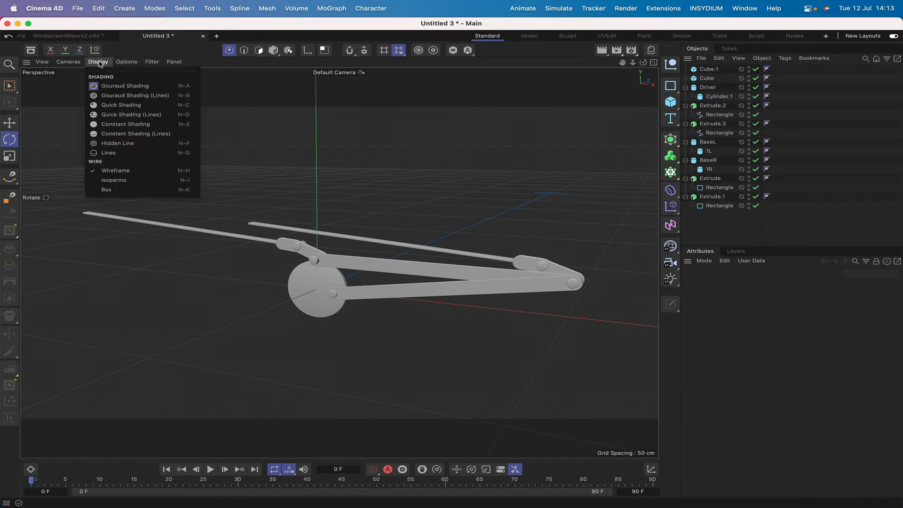
{"action": "left_click", "coordinate": [104, 96]}
{"action": "left_click", "coordinate": [98, 62]}
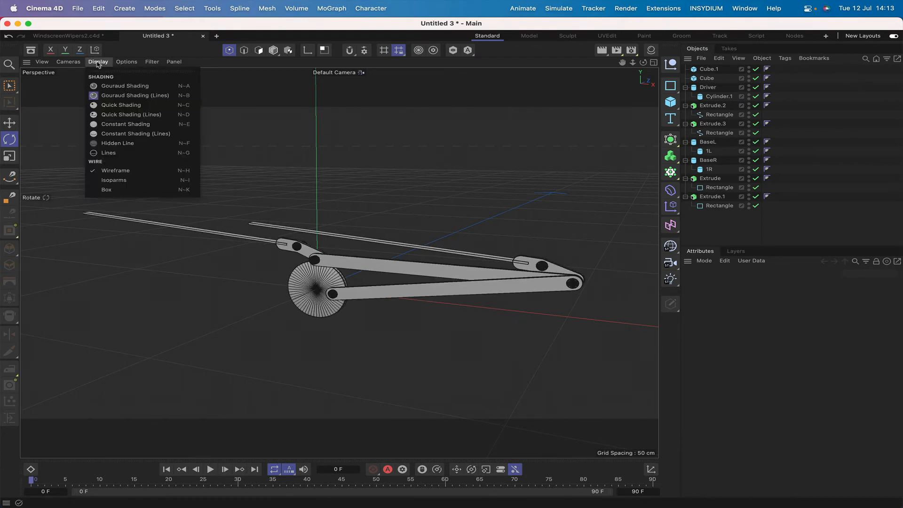
{"action": "left_click", "coordinate": [108, 183]}
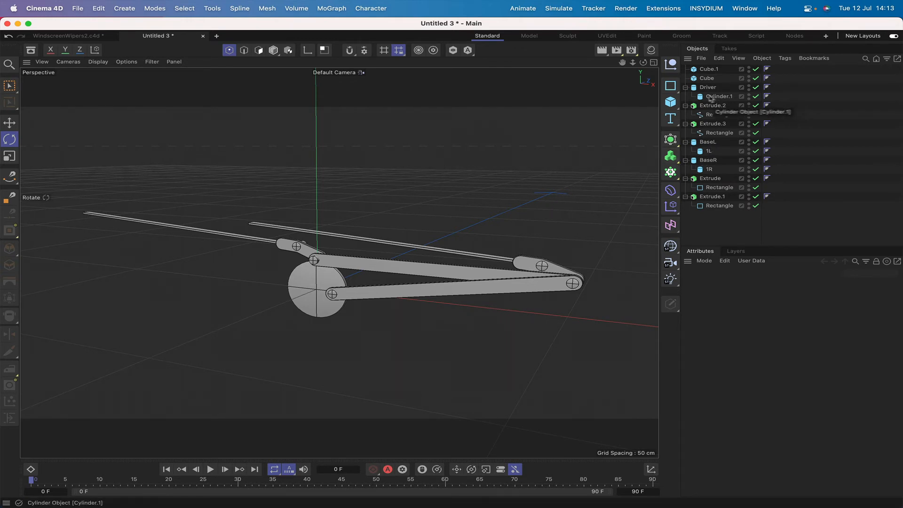
Make the cylinders Cylinder.1, BaseL, 1L, BaseR and 1R editable and expand the BaseL and BaseR hierarchies
{"action": "left_click", "coordinate": [718, 96]}
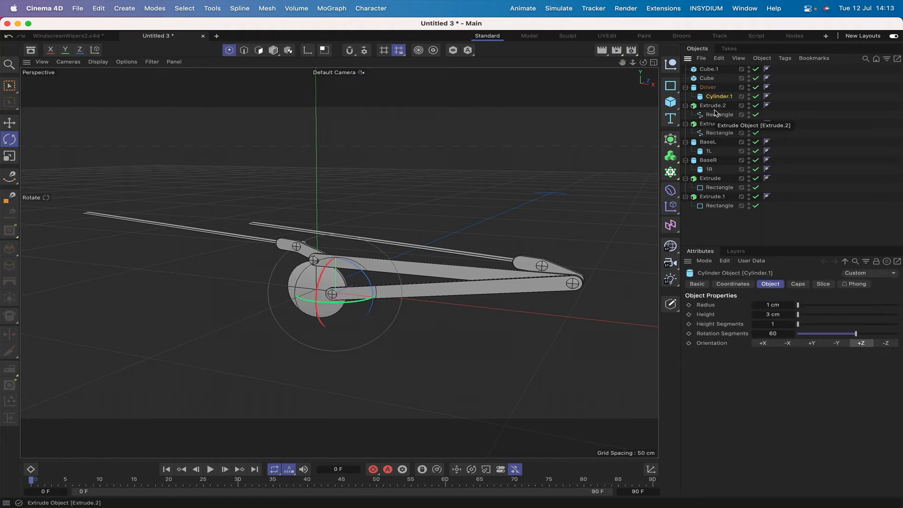
{"action": "key", "text": "c"}
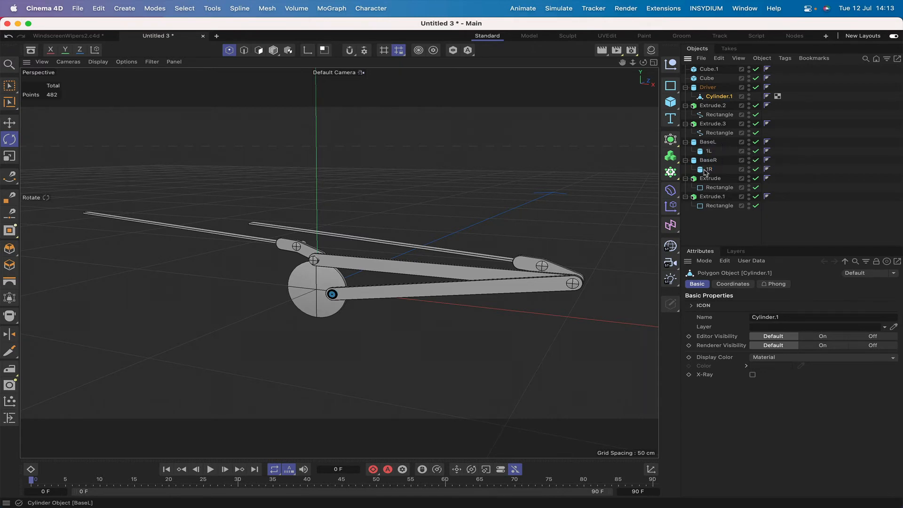
{"action": "left_click_drag", "start_coordinate": [722, 143], "coordinate": [704, 172]}
{"action": "key", "text": "c"}
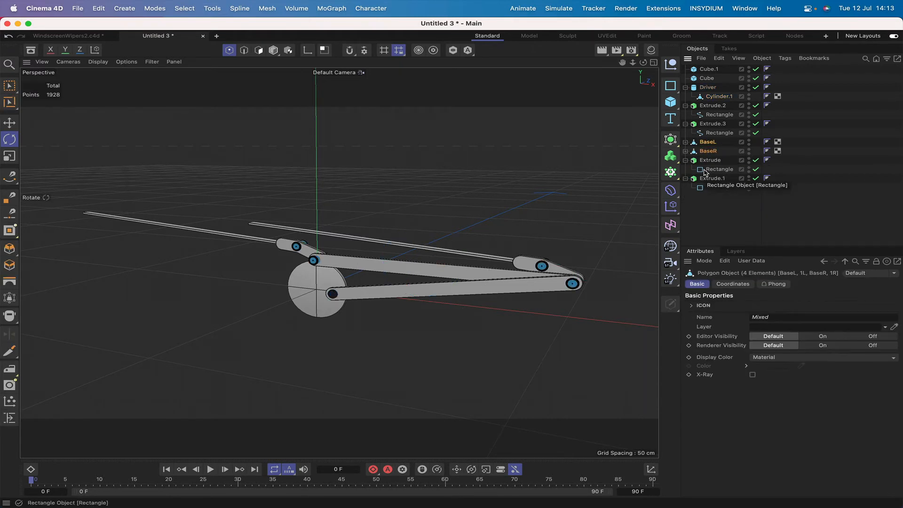
{"action": "left_click", "coordinate": [729, 85]}
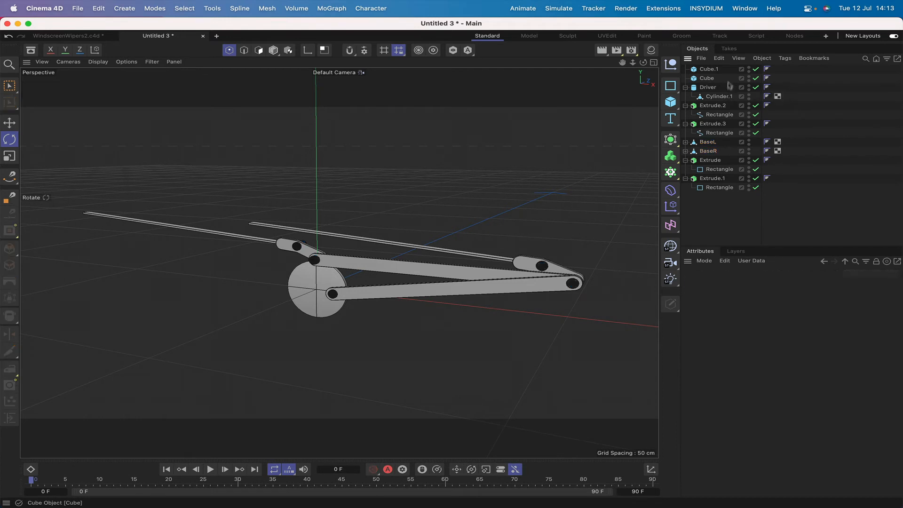
{"action": "left_click", "coordinate": [686, 142]}
{"action": "left_click", "coordinate": [685, 160]}
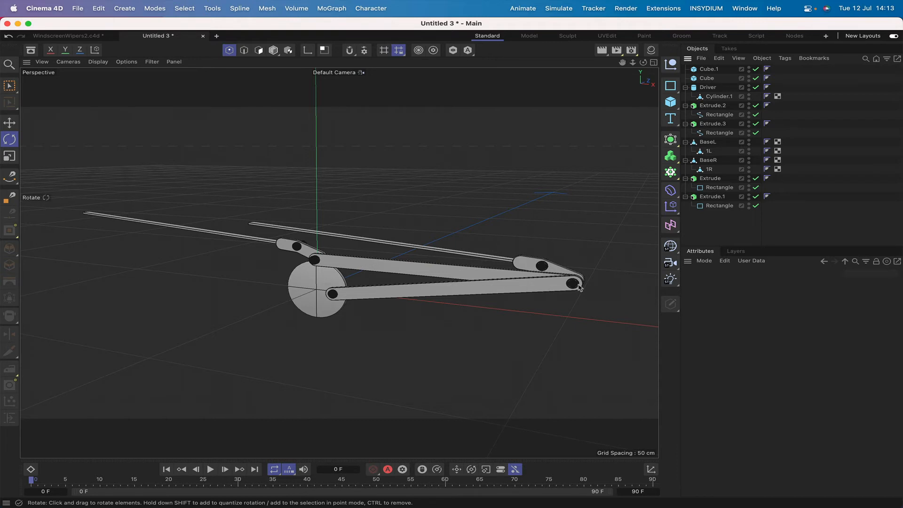
Examine in the top view where the Cylinder.1, BaseL and 1L pins sit in the linkage
{"action": "key", "text": "F2"}
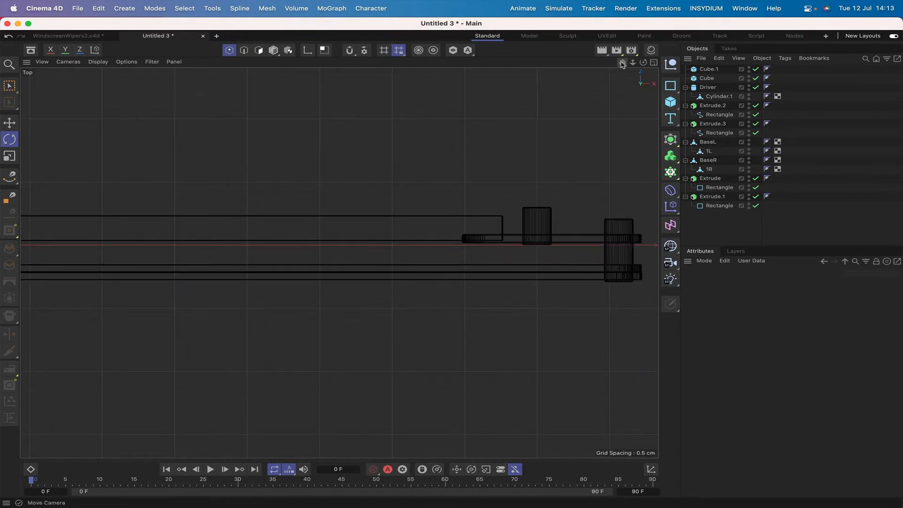
{"action": "right_click_drag", "start_coordinate": [622, 63], "coordinate": [575, 62]}
{"action": "left_click_drag", "start_coordinate": [622, 62], "coordinate": [679, 63]}
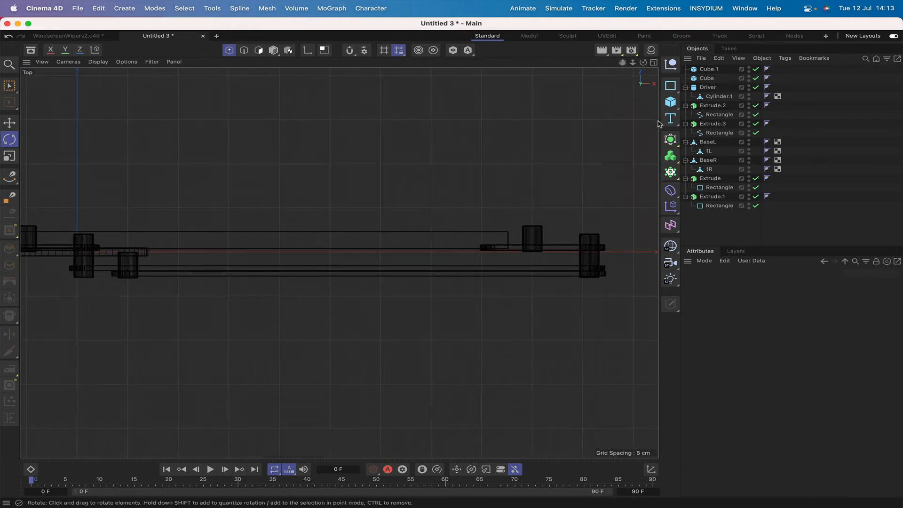
{"action": "left_click", "coordinate": [719, 96]}
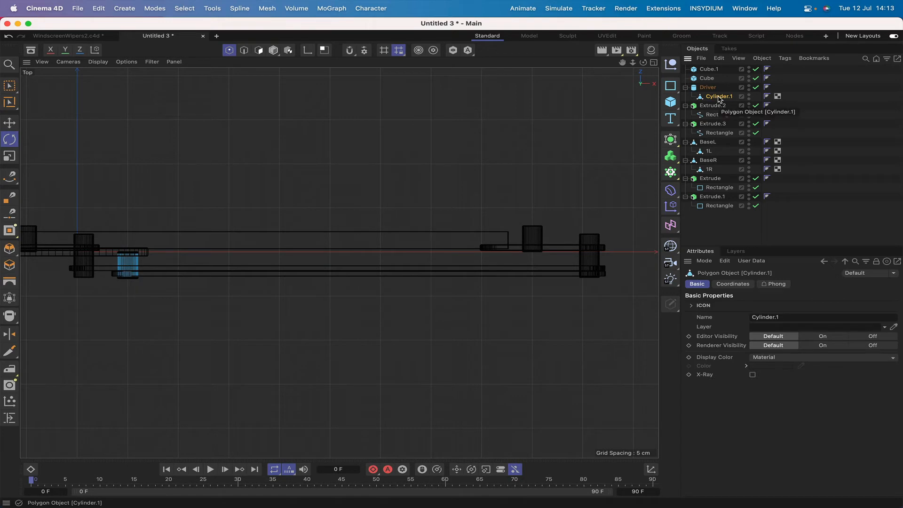
{"action": "left_click", "coordinate": [710, 142]}
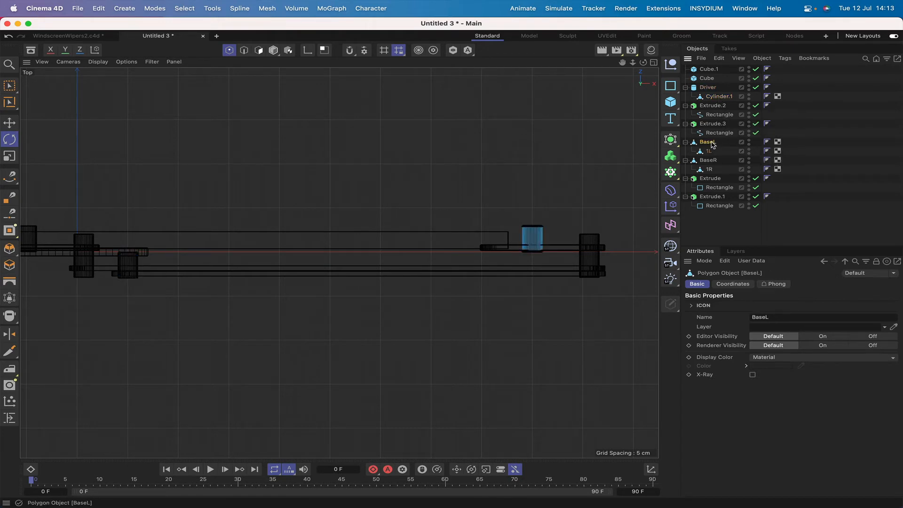
{"action": "left_click", "coordinate": [709, 151]}
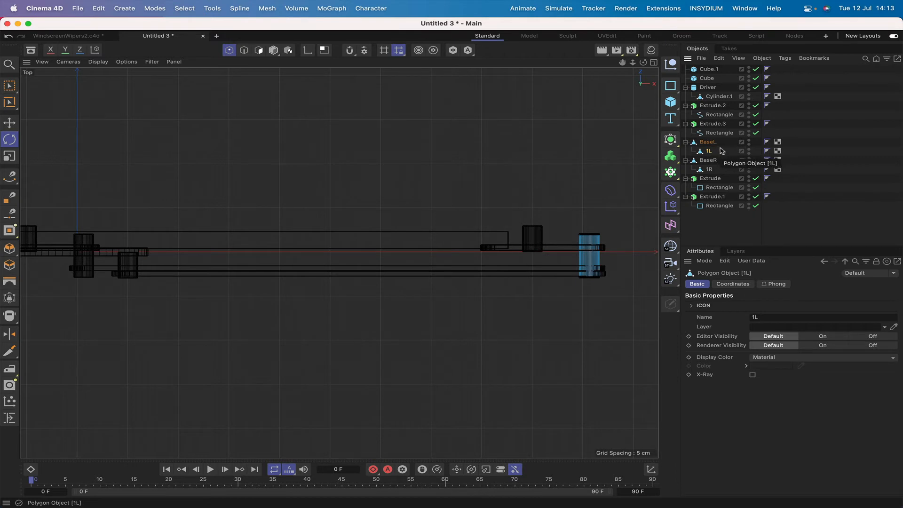
Activate polygon mode and the Move tool, and select BaseL, 1L and Cylinder.1 together to show their axes
{"action": "left_click", "coordinate": [274, 51]}
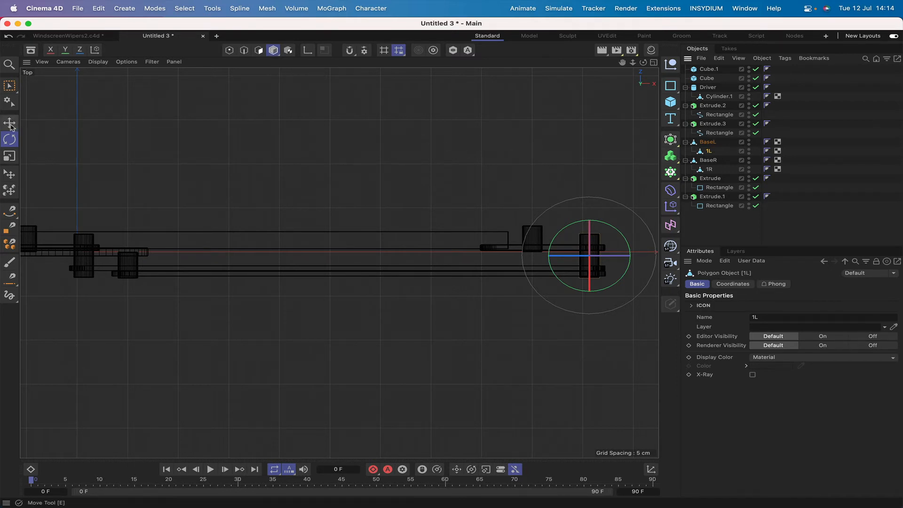
{"action": "key", "text": "e"}
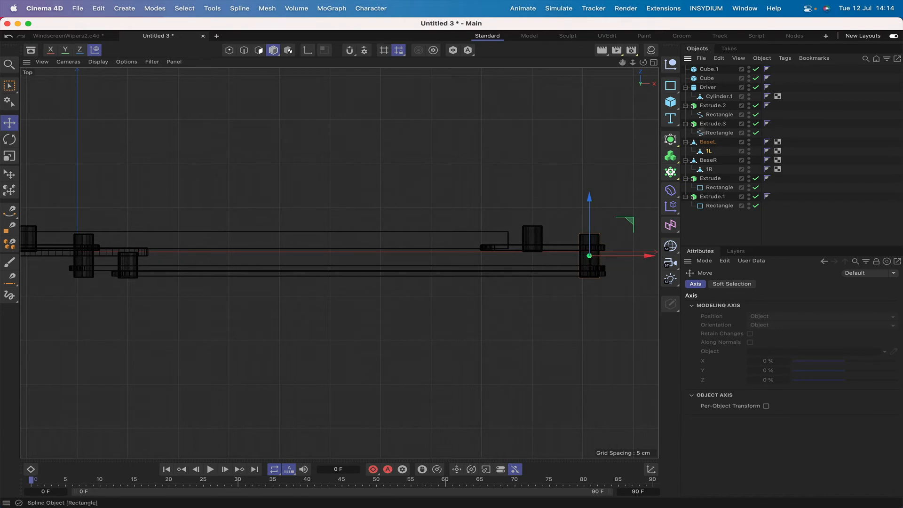
{"action": "left_click", "coordinate": [714, 146]}
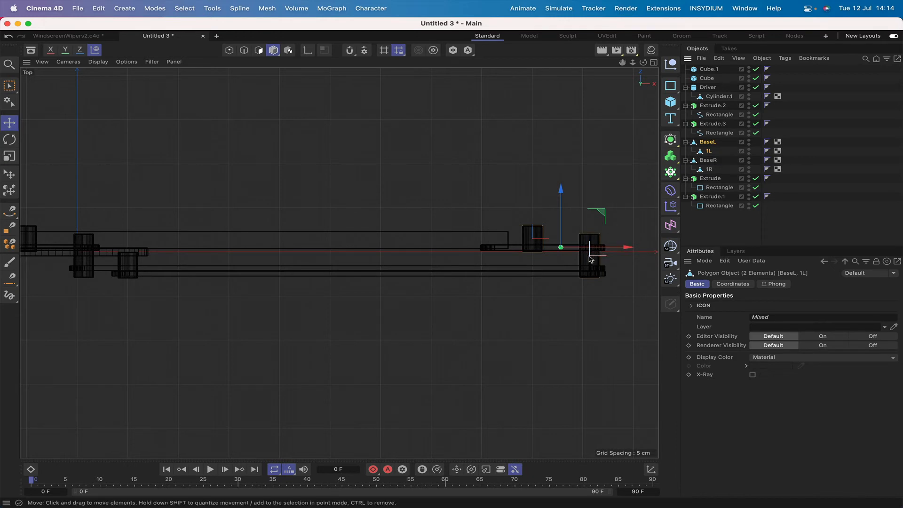
{"action": "left_click", "coordinate": [718, 97], "text": "ctrl"}
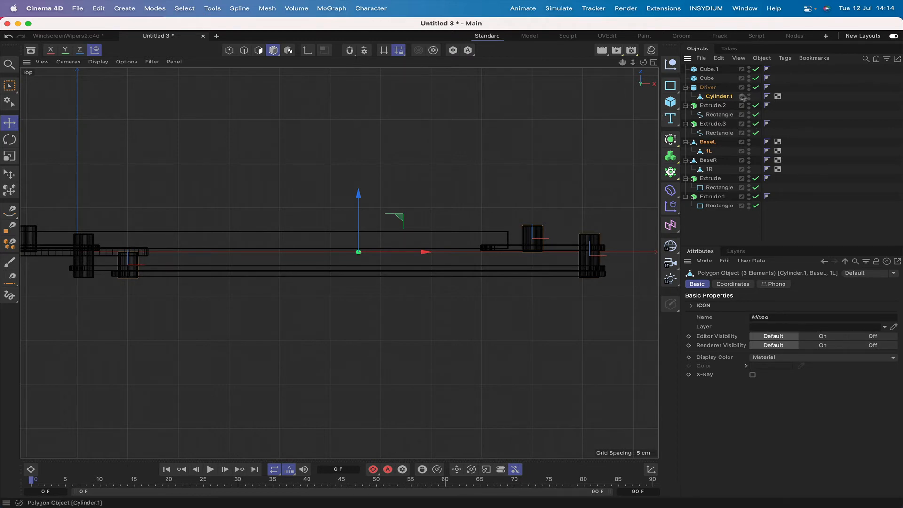
Enable snapping and axis modification, and shift Cylinder.1's axis along Z to the middle of the link it passes through
{"action": "left_click", "coordinate": [726, 97]}
{"action": "left_click", "coordinate": [349, 49]}
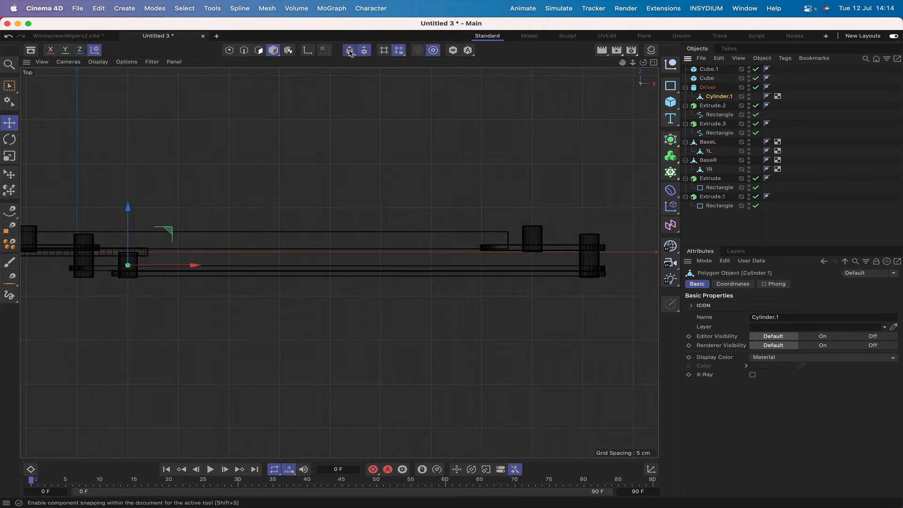
{"action": "left_click_drag", "start_coordinate": [623, 62], "coordinate": [339, 262]}
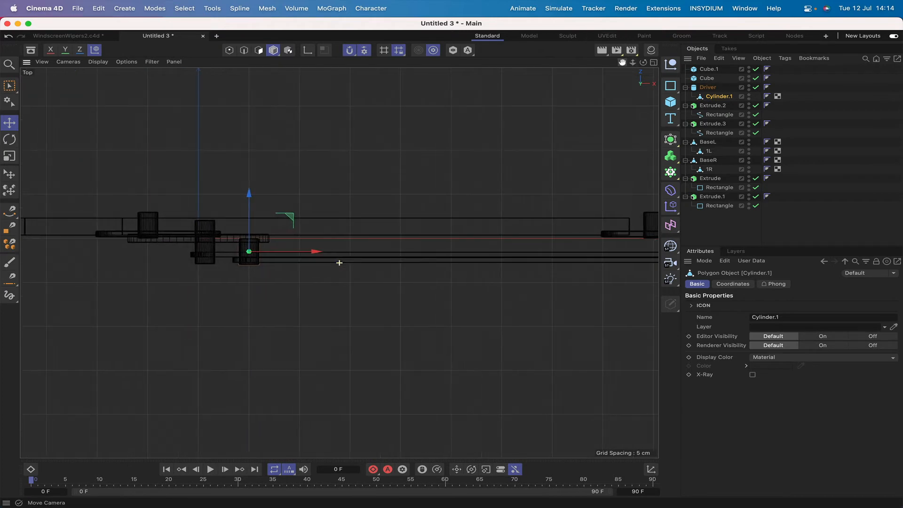
{"action": "left_click_drag", "start_coordinate": [632, 62], "coordinate": [861, 45]}
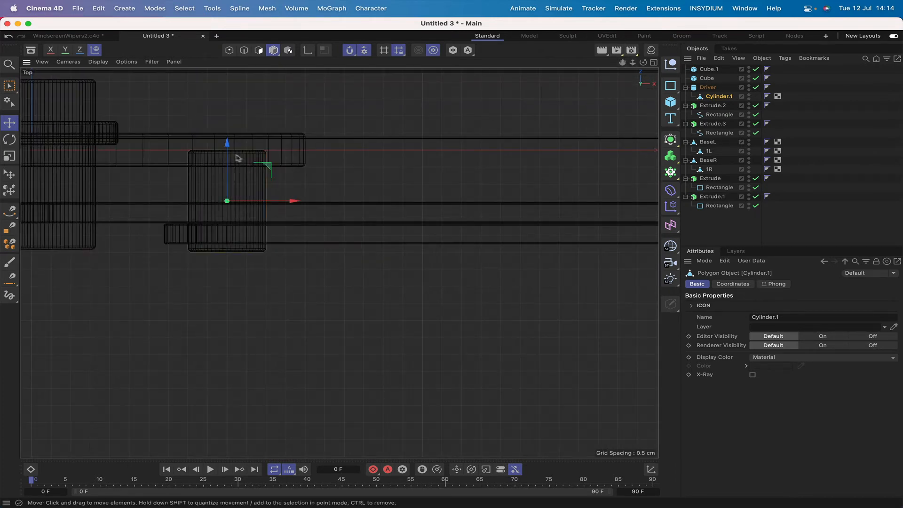
{"action": "left_click_drag", "start_coordinate": [264, 166], "coordinate": [265, 201]}
{"action": "key", "text": "super+z"}
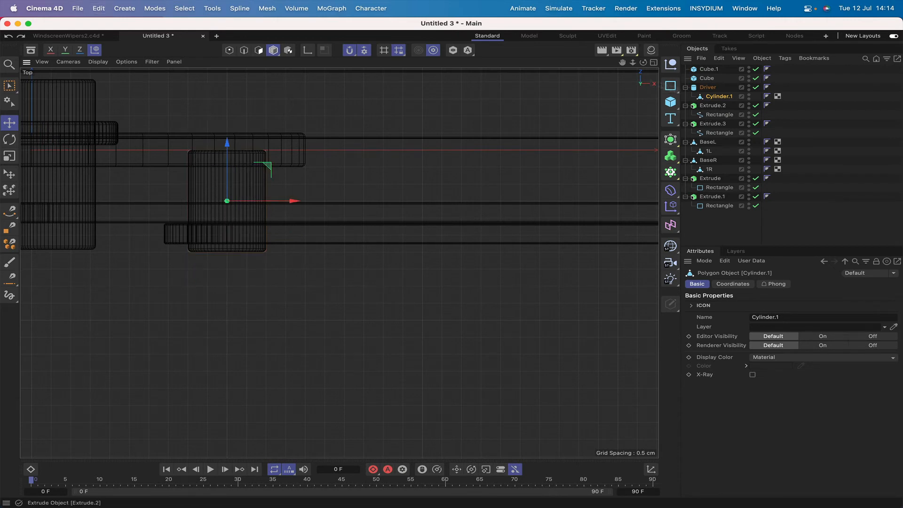
{"action": "left_click", "coordinate": [307, 51]}
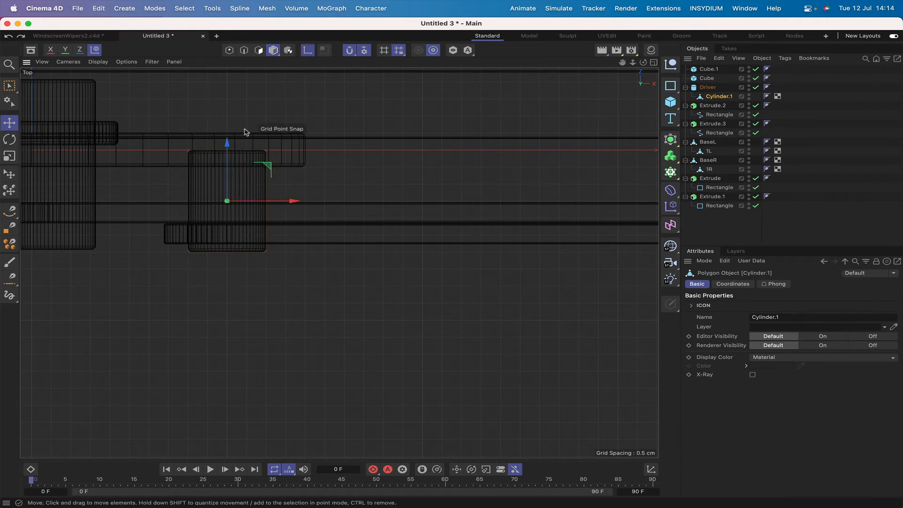
{"action": "left_click_drag", "start_coordinate": [272, 164], "coordinate": [270, 200]}
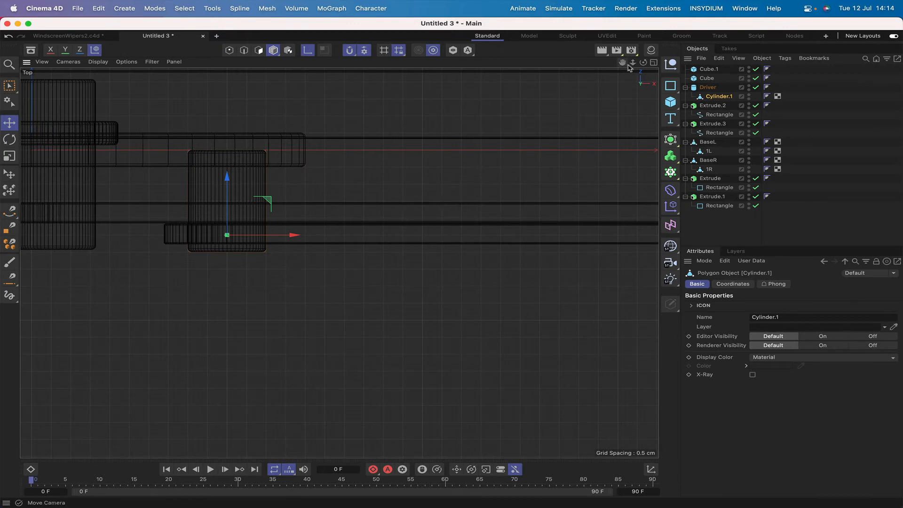
Shift BaseL's axis along Z to the middle of the link that Cylinder.1 and 1L pass through
{"action": "left_click_drag", "start_coordinate": [624, 67], "coordinate": [339, 262]}
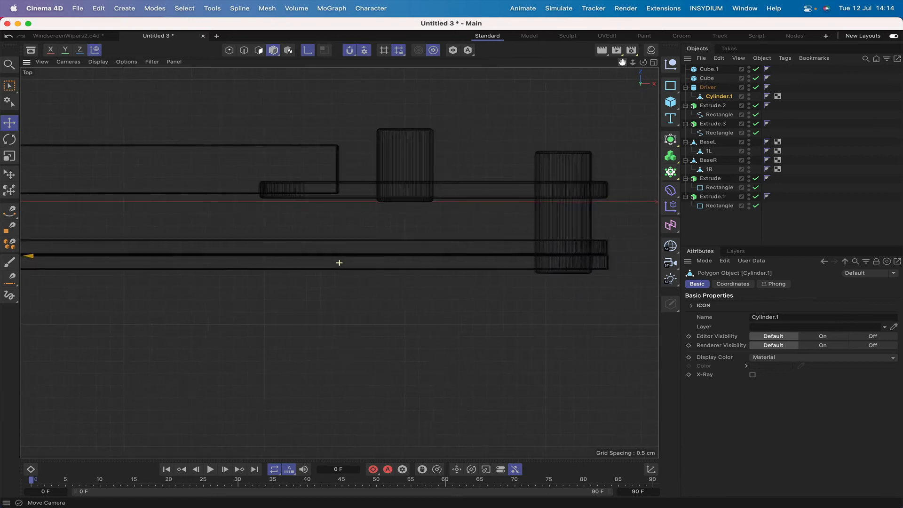
{"action": "left_click", "coordinate": [707, 142]}
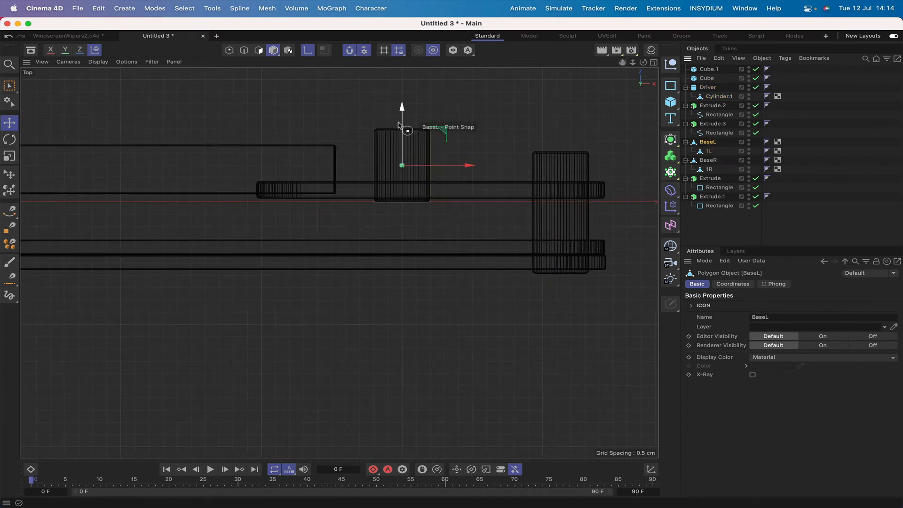
{"action": "left_click_drag", "start_coordinate": [402, 108], "coordinate": [443, 233]}
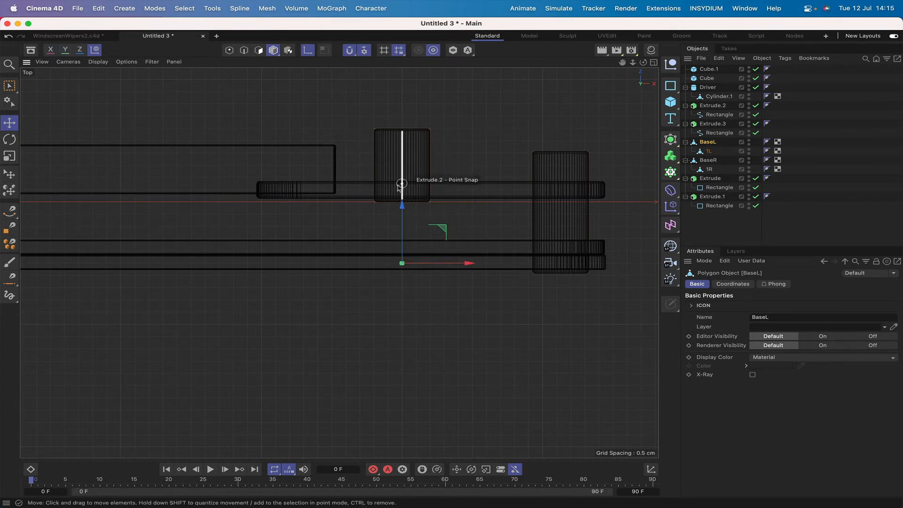
Check in the top view how the axes of 1L, BaseL and Cylinder.1 line up along Z
{"action": "left_click", "coordinate": [708, 151]}
{"action": "left_click_drag", "start_coordinate": [604, 178], "coordinate": [561, 207]}
{"action": "middle_click_drag", "start_coordinate": [561, 207], "coordinate": [520, 235], "text": "alt"}
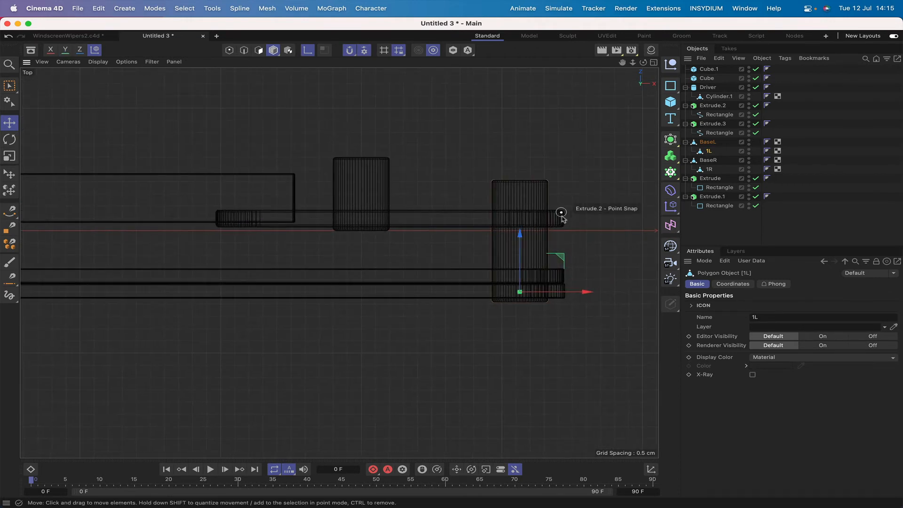
{"action": "left_click_drag", "start_coordinate": [623, 62], "coordinate": [515, 51]}
{"action": "right_click_drag", "start_coordinate": [622, 62], "coordinate": [717, 62]}
{"action": "scroll", "coordinate": [339, 262], "scroll_direction": "up", "scroll_amount": 1}
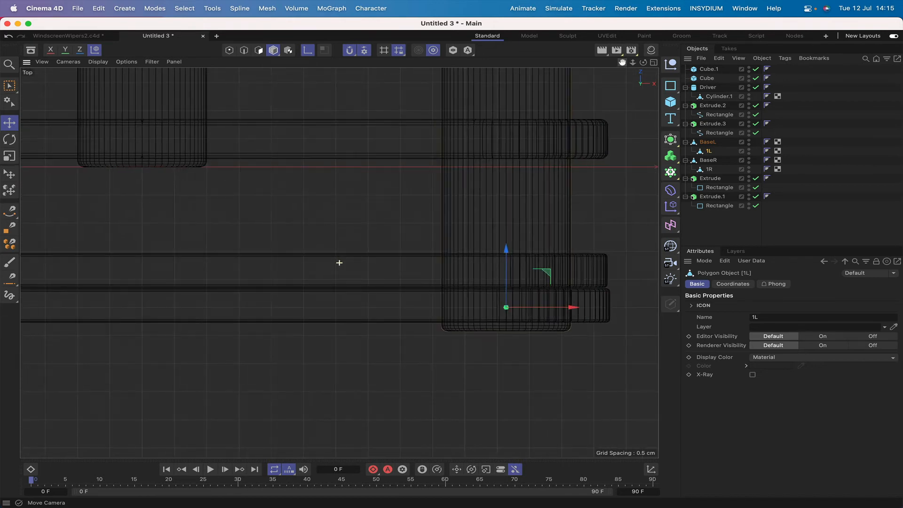
{"action": "scroll", "coordinate": [339, 263], "scroll_direction": "down", "scroll_amount": 8}
{"action": "left_click_drag", "start_coordinate": [622, 62], "coordinate": [693, 53]}
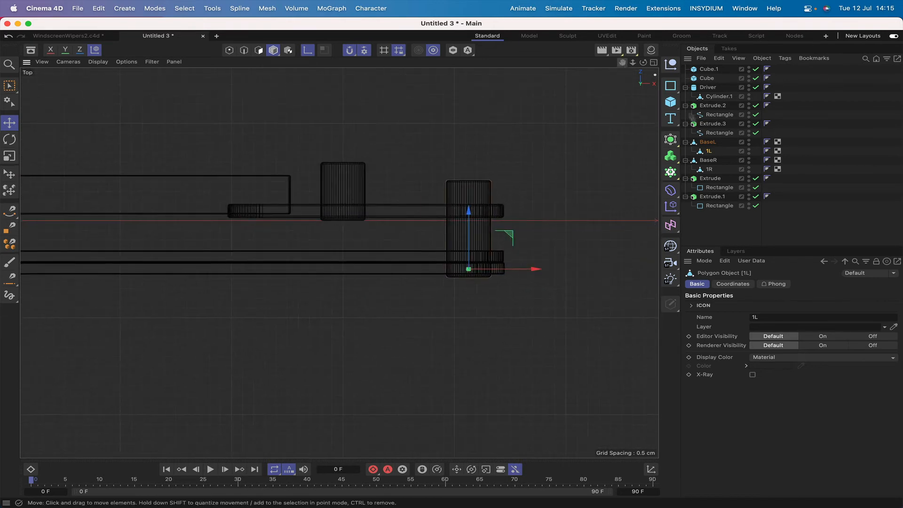
{"action": "left_click", "coordinate": [711, 143], "text": "shift"}
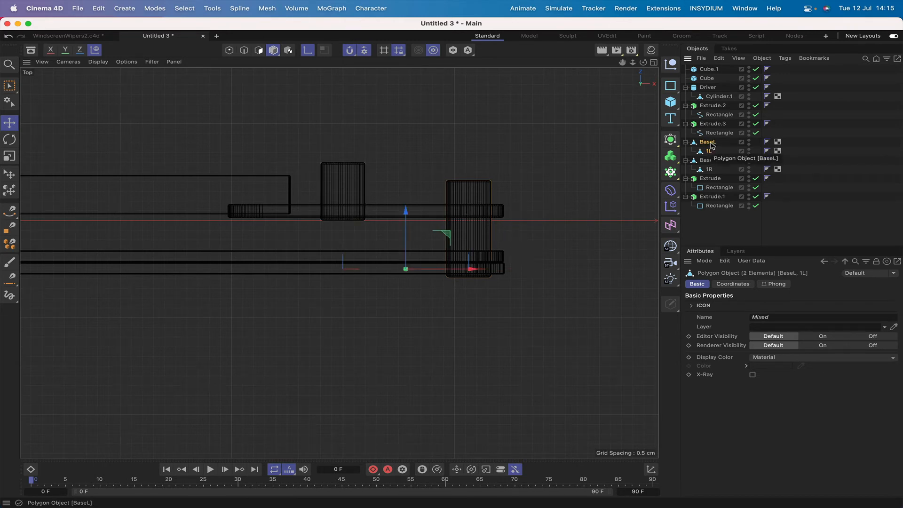
{"action": "left_click", "coordinate": [714, 96], "text": "super"}
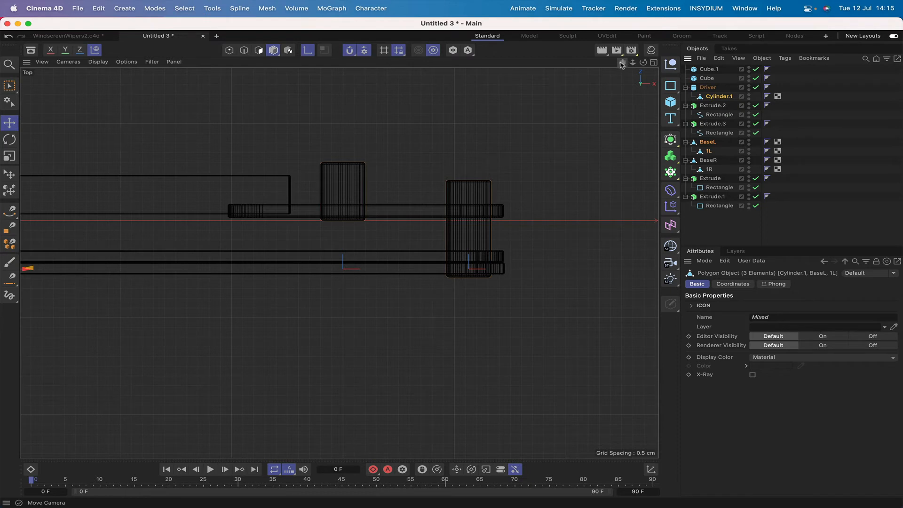
{"action": "left_click_drag", "start_coordinate": [622, 63], "coordinate": [621, 64]}
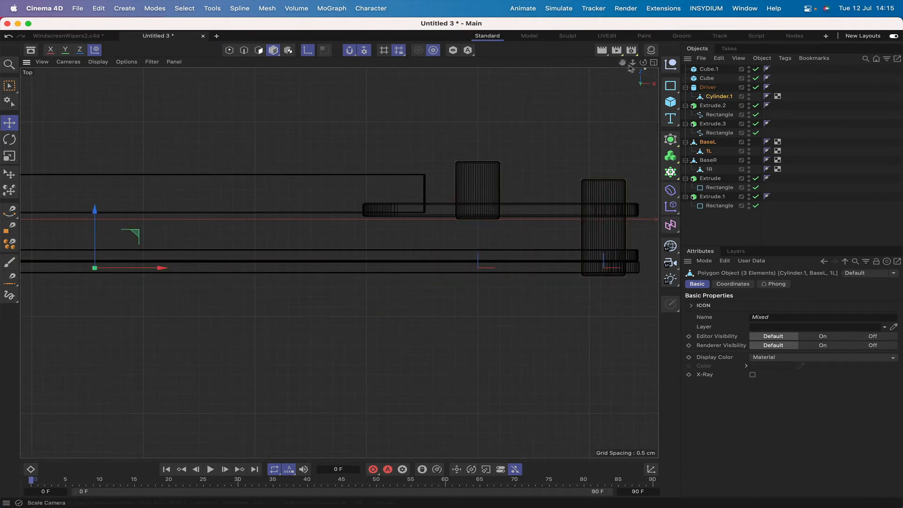
{"action": "right_click_drag", "start_coordinate": [622, 65], "coordinate": [545, 64]}
{"action": "left_click_drag", "start_coordinate": [622, 65], "coordinate": [664, 60]}
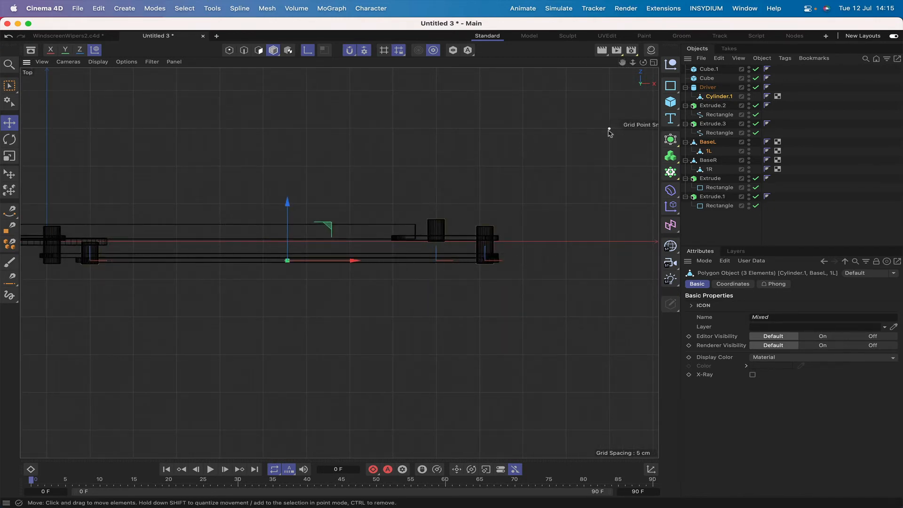
{"action": "left_click", "coordinate": [729, 147]}
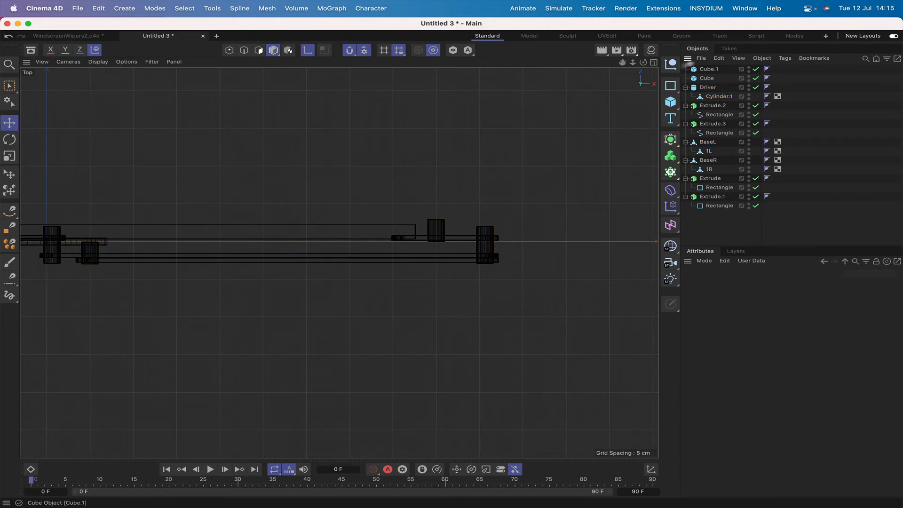
Return to the perspective view and add an IK rigging tag to BaseL
{"action": "key", "text": "F1"}
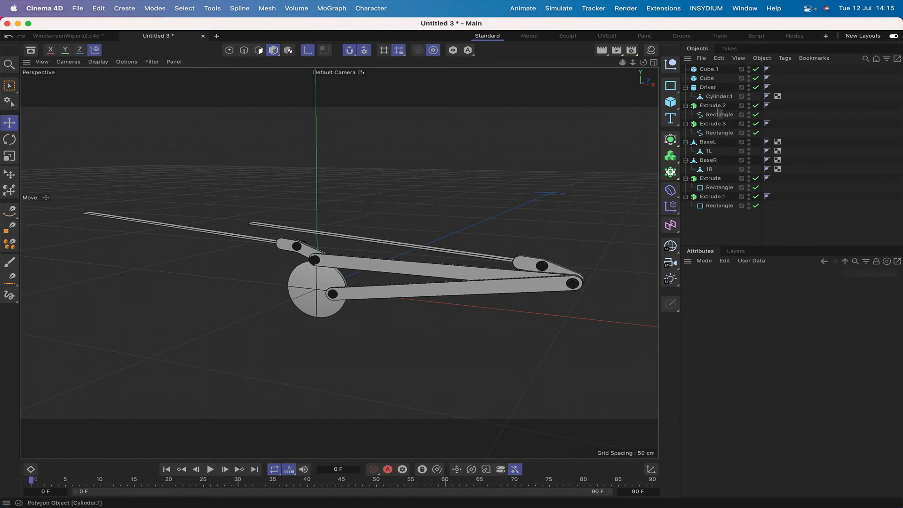
{"action": "left_click", "coordinate": [707, 142]}
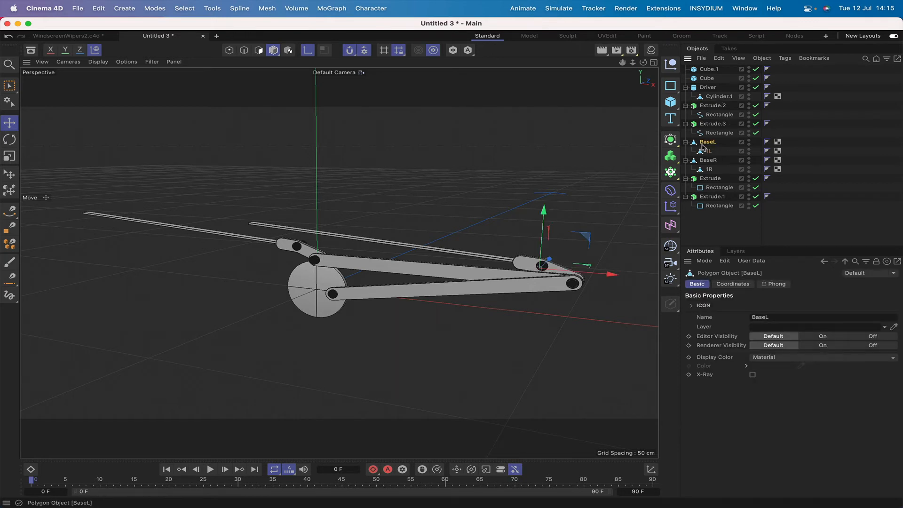
{"action": "left_click", "coordinate": [785, 58]}
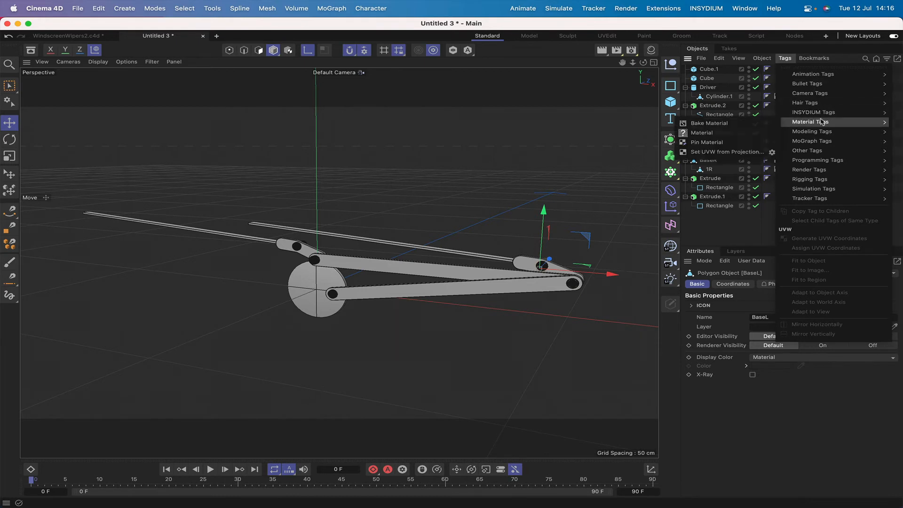
{"action": "mouse_move", "coordinate": [816, 162]}
{"action": "mouse_move", "coordinate": [808, 179]}
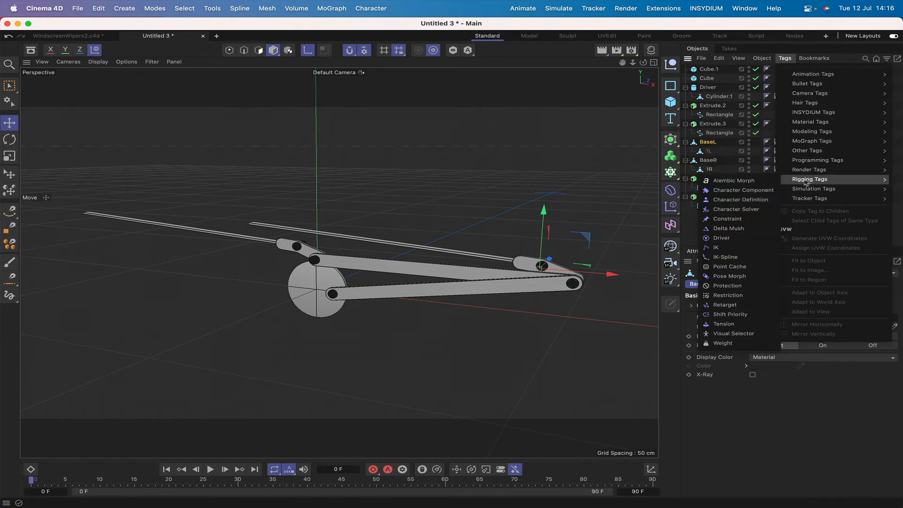
{"action": "left_click", "coordinate": [726, 249]}
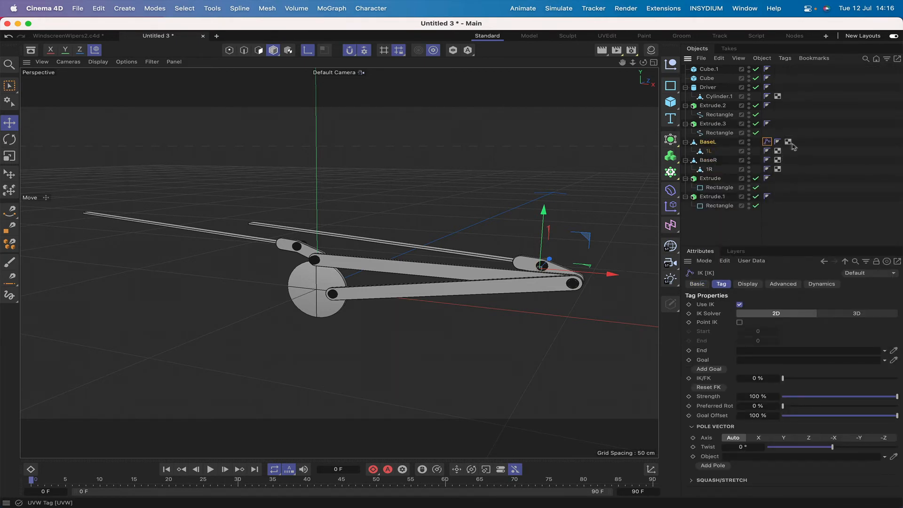
Create a null object and rename it TL
{"action": "left_click", "coordinate": [710, 153]}
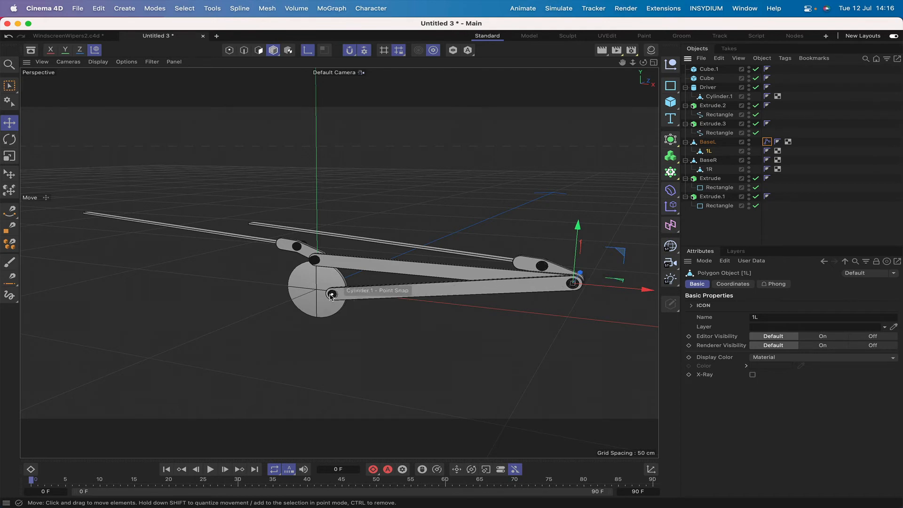
{"action": "left_click", "coordinate": [671, 64]}
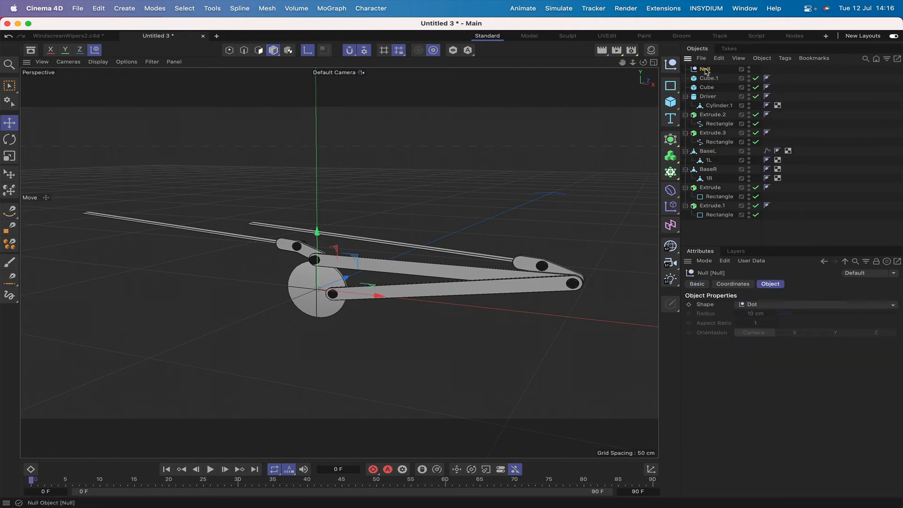
{"action": "double_click", "coordinate": [705, 70]}
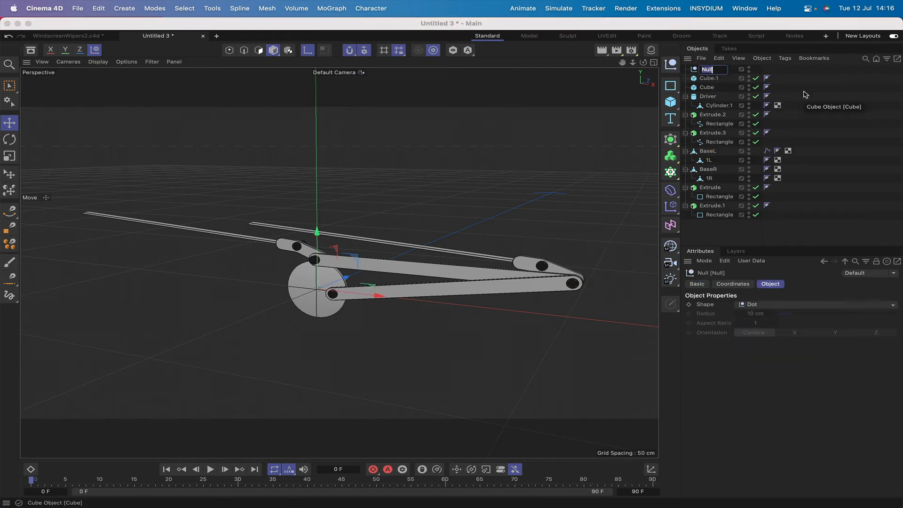
{"action": "type", "text": "T"}
{"action": "key", "text": "BackSpace"}
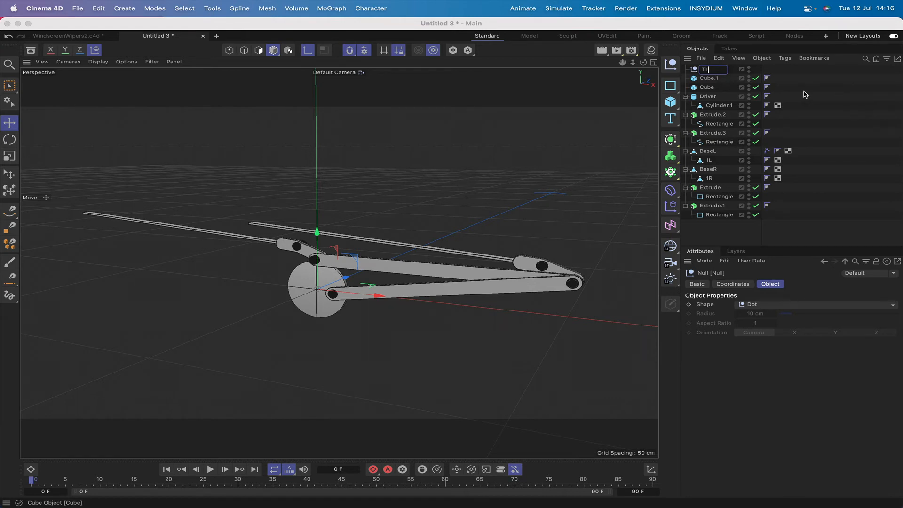
{"action": "key", "text": "Return"}
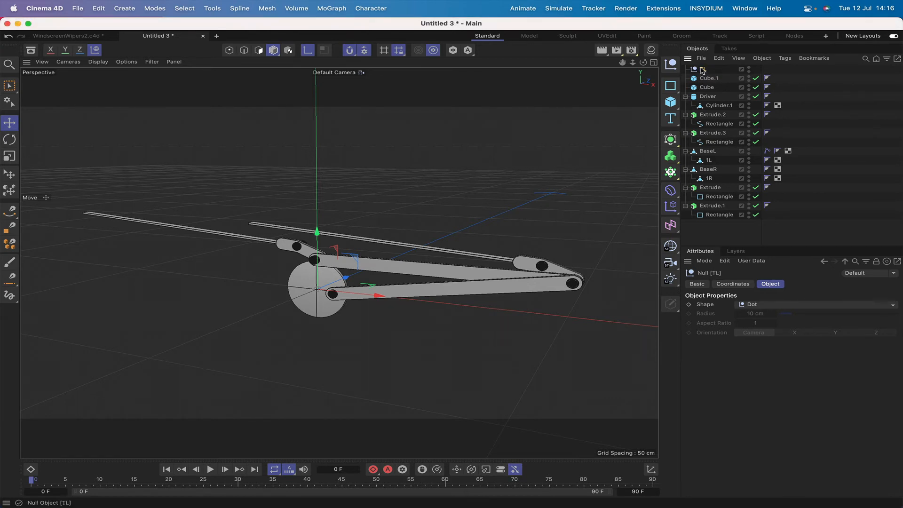
Nest the TL null under Cylinder.1 and set its X and Z positions to 0 cm to centre it on that pin's axis
{"action": "mouse_move", "coordinate": [703, 70]}
{"action": "left_mouse_down"}
{"action": "mouse_move", "coordinate": [696, 152]}
{"action": "mouse_move", "coordinate": [712, 184]}
{"action": "mouse_move", "coordinate": [710, 170]}
{"action": "left_mouse_up"}
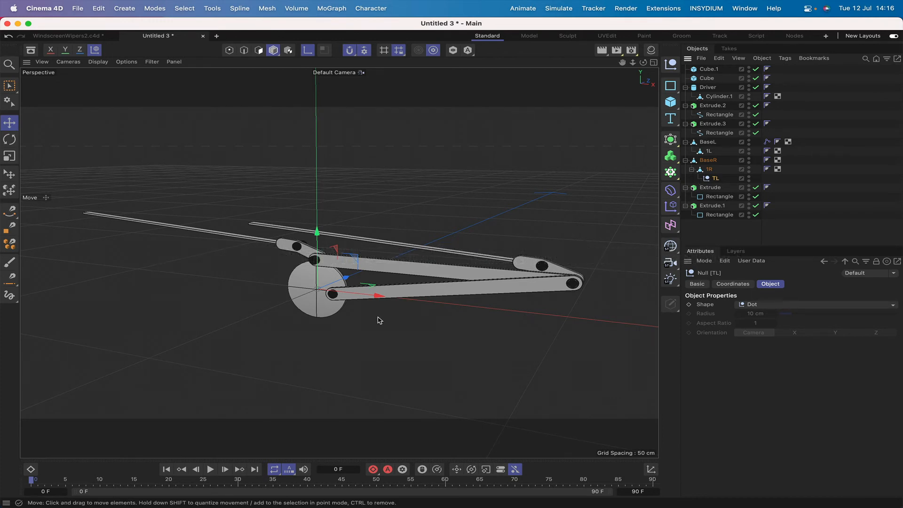
{"action": "key", "text": "F2"}
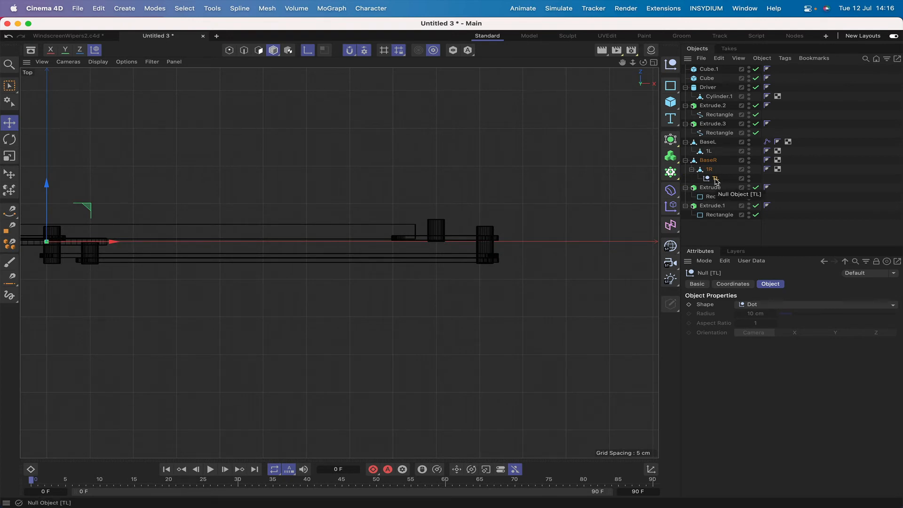
{"action": "left_click_drag", "start_coordinate": [715, 181], "coordinate": [721, 98]}
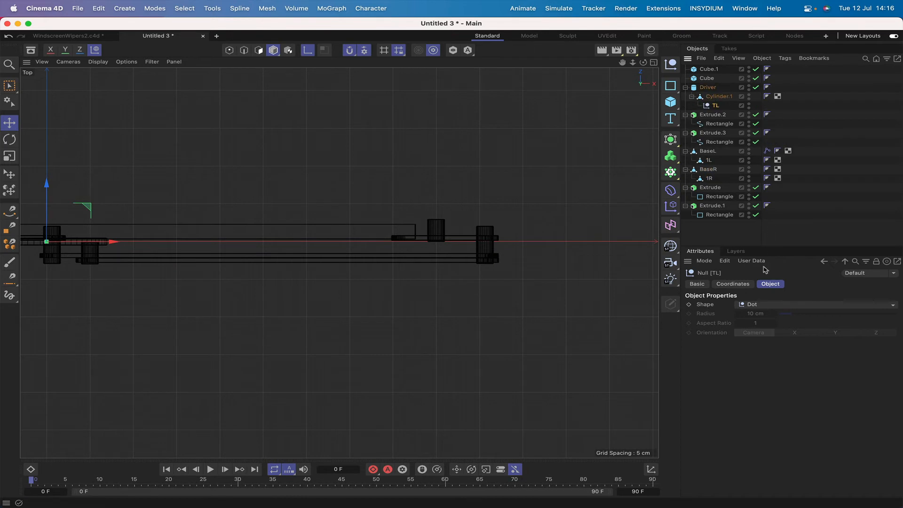
{"action": "left_click", "coordinate": [732, 284]}
{"action": "left_click", "coordinate": [739, 318]}
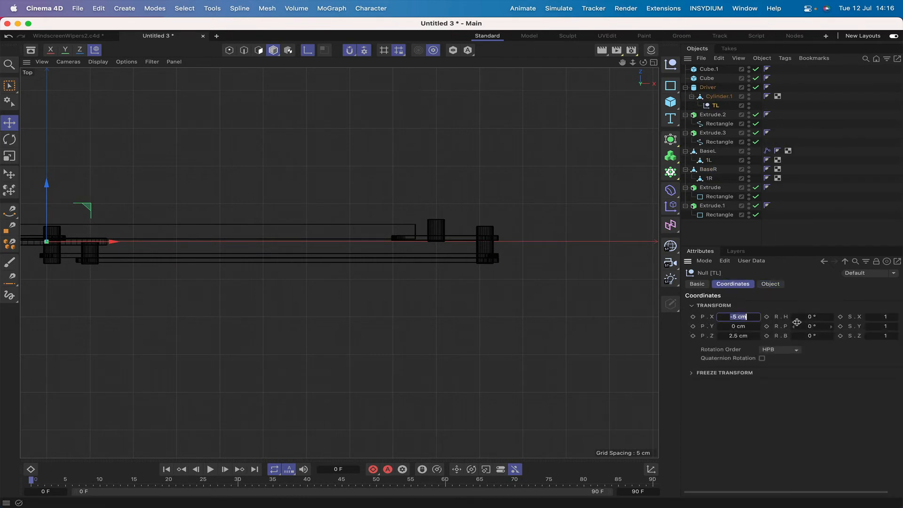
{"action": "key", "text": "Return"}
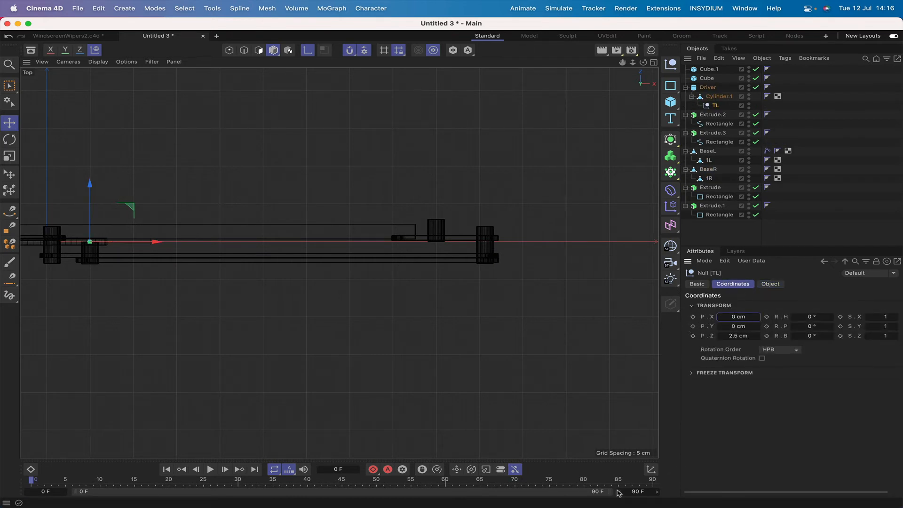
{"action": "left_click", "coordinate": [735, 336]}
{"action": "type", "text": "0"}
{"action": "key", "text": "Return"}
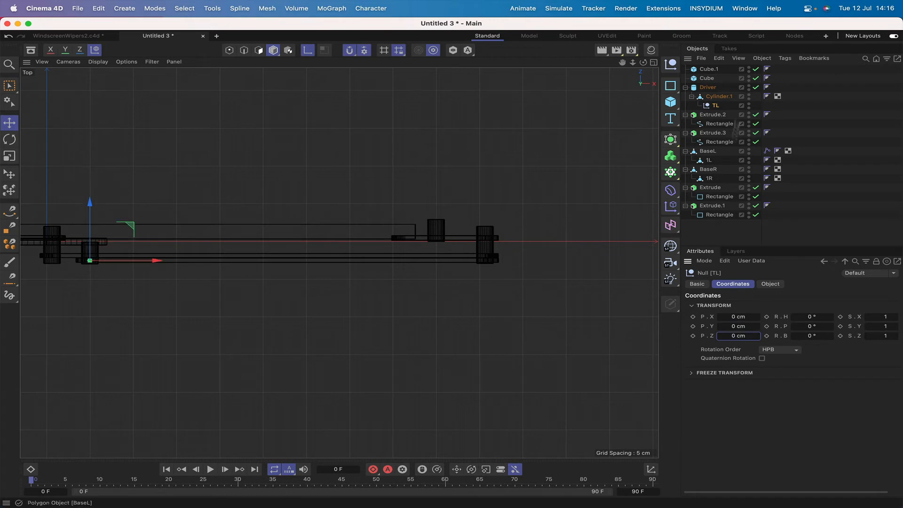
Move TL under 1L and assign it as the End of BaseL's IK tag, with a new goal added to the tag
{"action": "left_click_drag", "start_coordinate": [716, 105], "coordinate": [712, 163]}
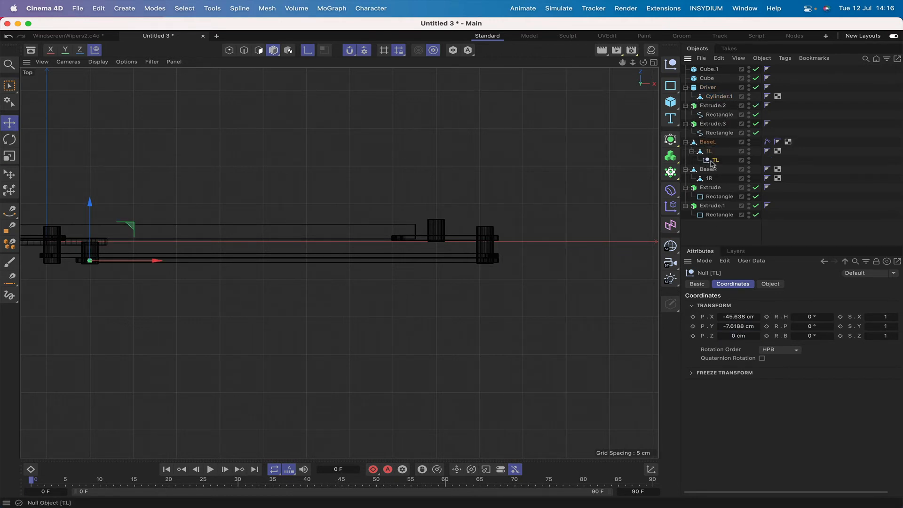
{"action": "left_click", "coordinate": [768, 141]}
{"action": "left_click_drag", "start_coordinate": [715, 160], "coordinate": [736, 350]}
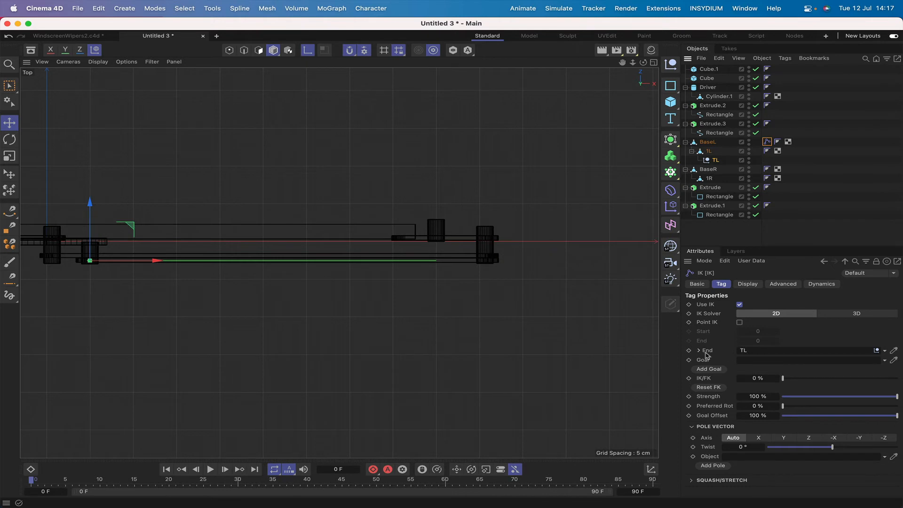
{"action": "key", "text": "F1"}
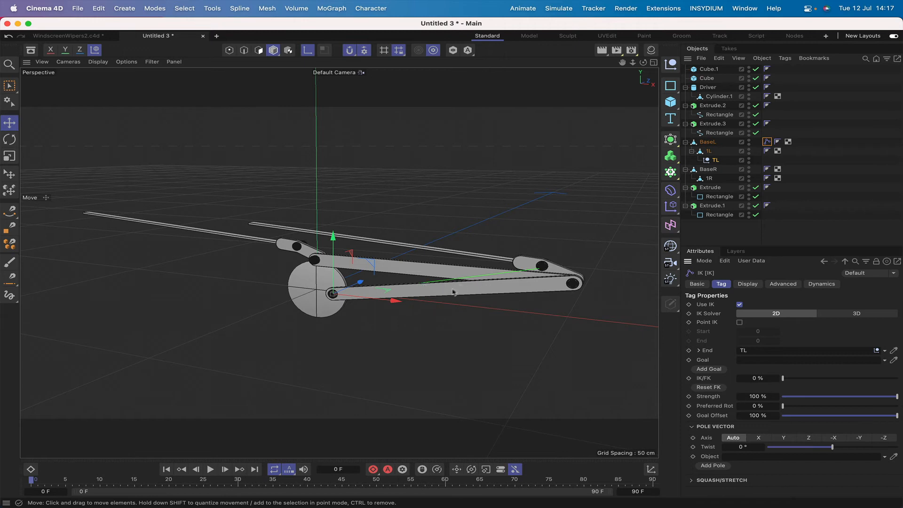
{"action": "left_click", "coordinate": [716, 370]}
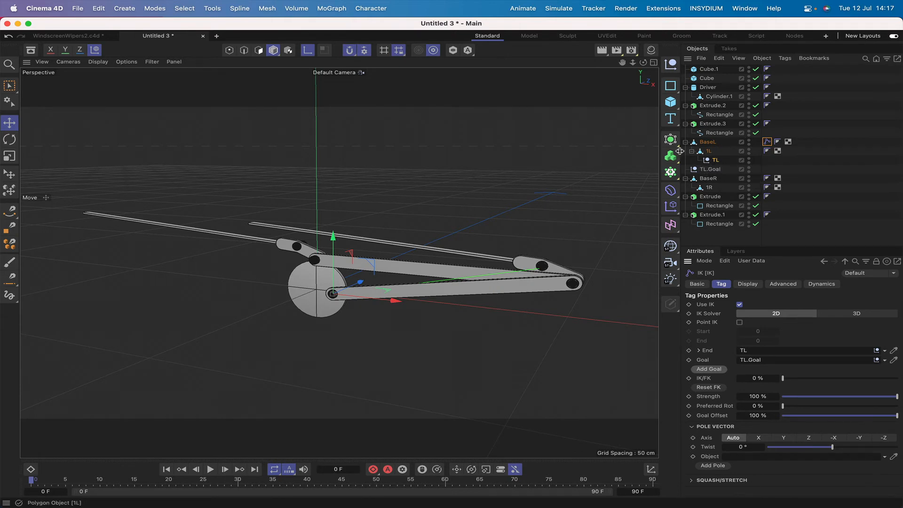
Try moving TL.Goal along X to test the IK chain, and undo the move
{"action": "left_click", "coordinate": [716, 169]}
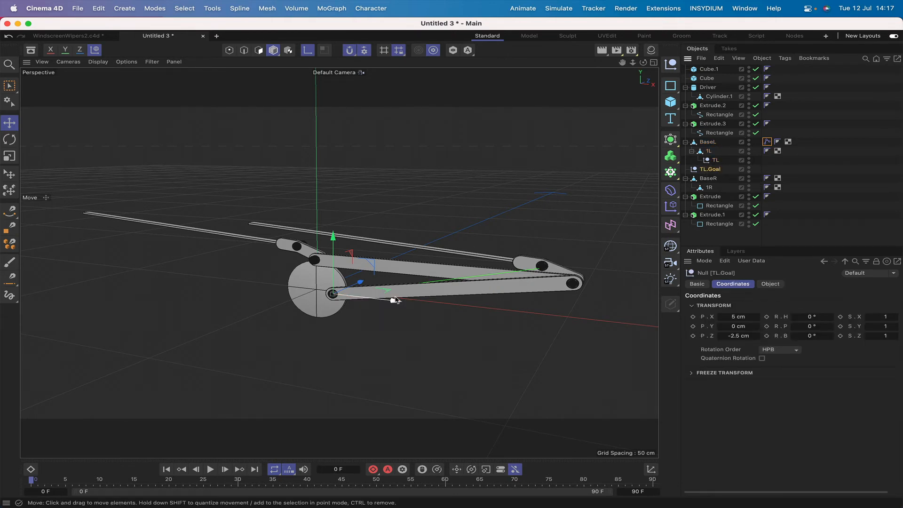
{"action": "mouse_move", "coordinate": [394, 300]}
{"action": "left_mouse_down"}
{"action": "mouse_move", "coordinate": [405, 303]}
{"action": "mouse_move", "coordinate": [396, 303]}
{"action": "left_mouse_up"}
{"action": "key", "text": "super+z"}
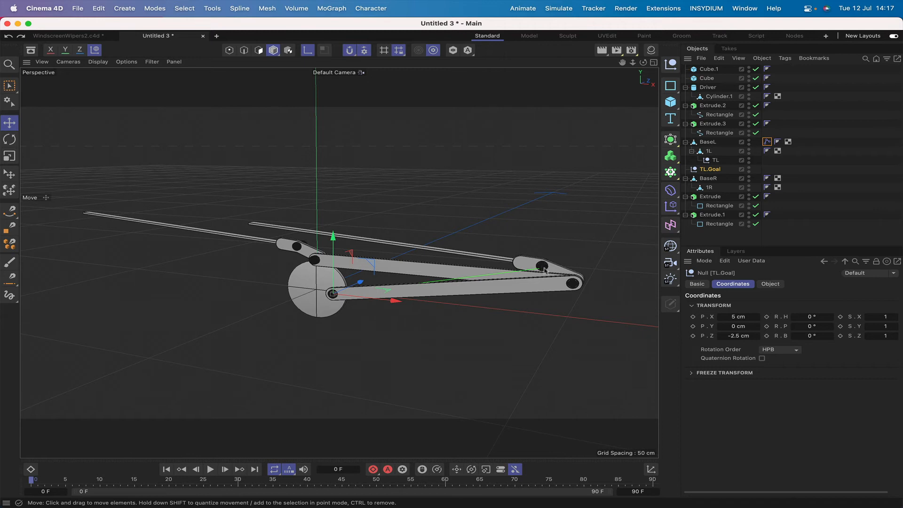
Turn off snapping and rename Extrude.2 as ArmL
{"action": "left_click", "coordinate": [350, 52]}
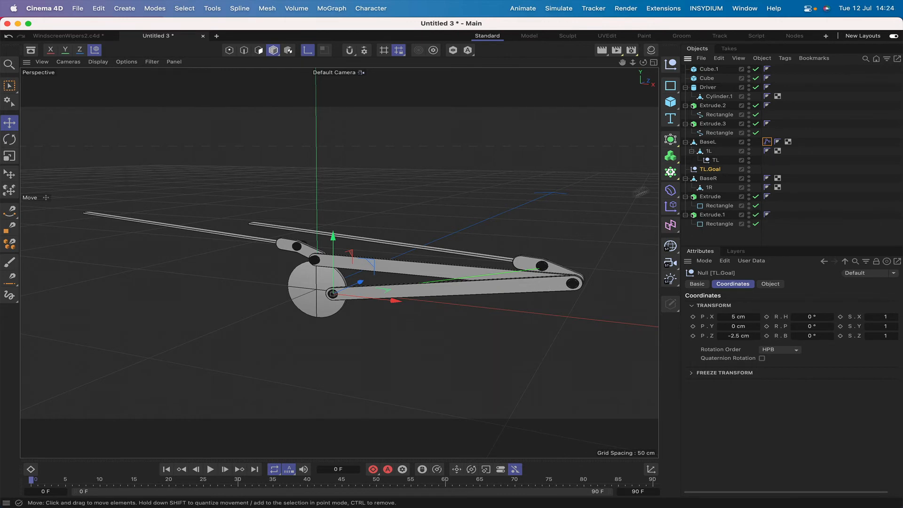
{"action": "left_click", "coordinate": [712, 105]}
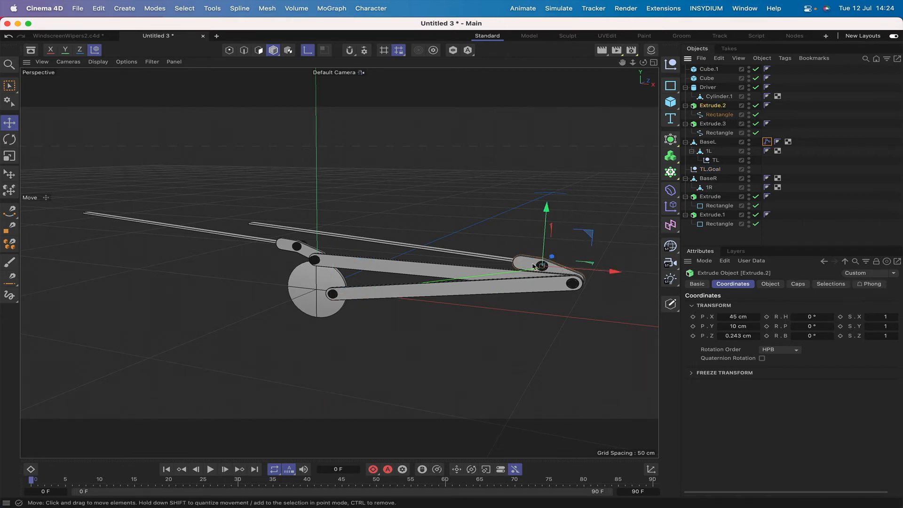
{"action": "double_click", "coordinate": [711, 106]}
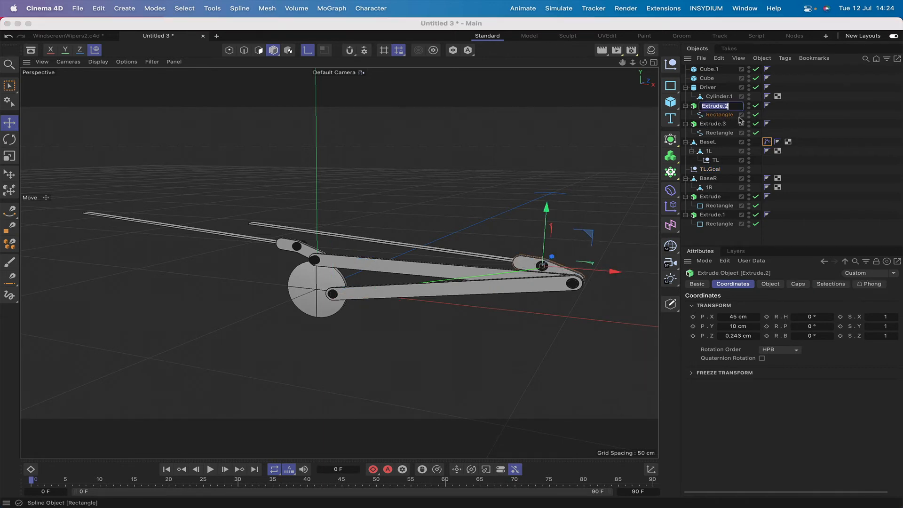
{"action": "type", "text": "ArmL"}
{"action": "key", "text": "Return"}
Rename Extrude.3 as ArmR
{"action": "left_click", "coordinate": [710, 125]}
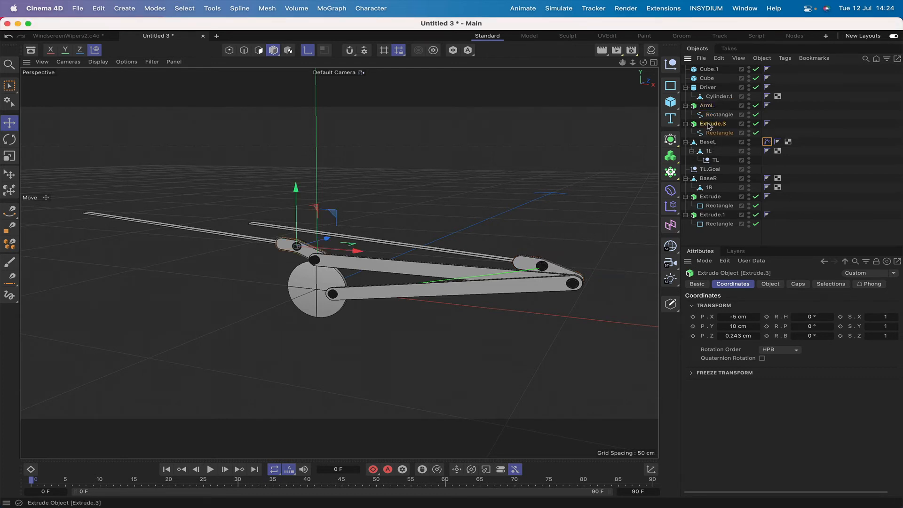
{"action": "double_click", "coordinate": [710, 124]}
{"action": "type", "text": "Ar"}
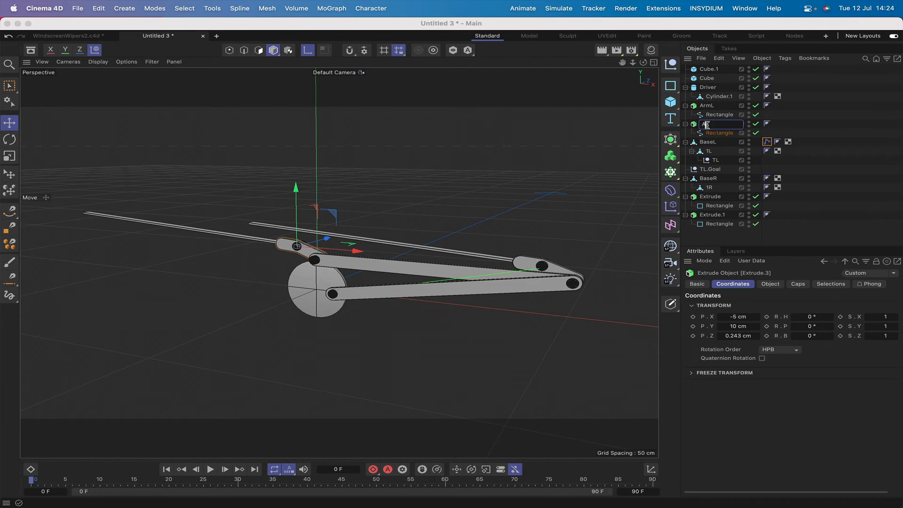
{"action": "type", "text": "mR"}
{"action": "key", "text": "Return"}
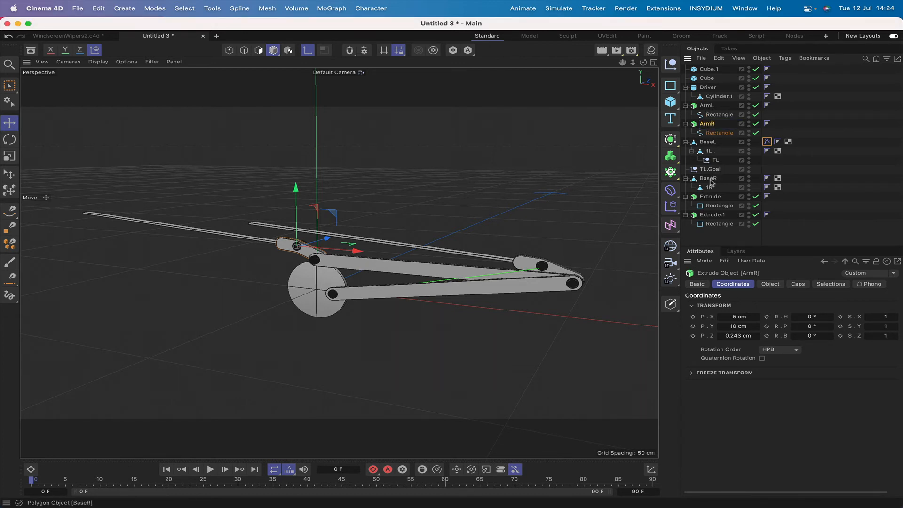
Rename the Extrude object that forms the lower linkage bar from the driver disc as DriverArm
{"action": "left_click", "coordinate": [710, 197]}
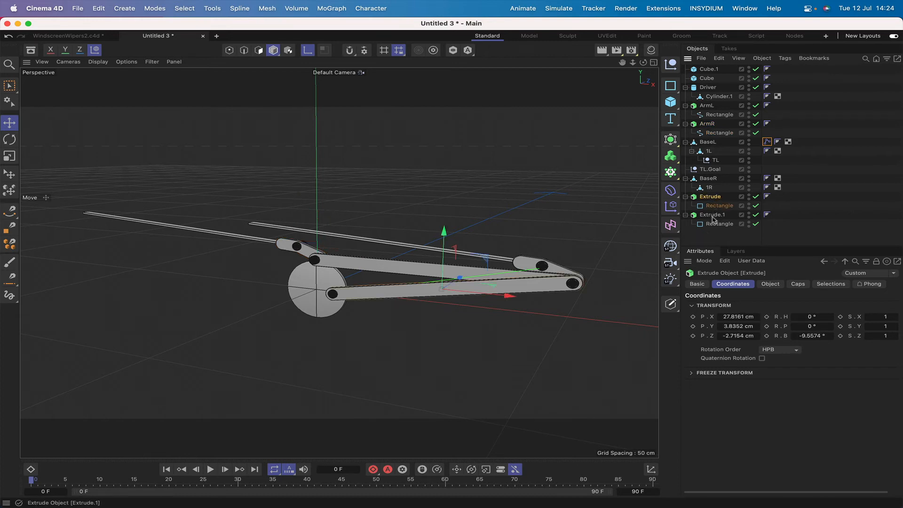
{"action": "left_click", "coordinate": [712, 215]}
{"action": "left_click", "coordinate": [711, 197]}
{"action": "double_click", "coordinate": [710, 197]}
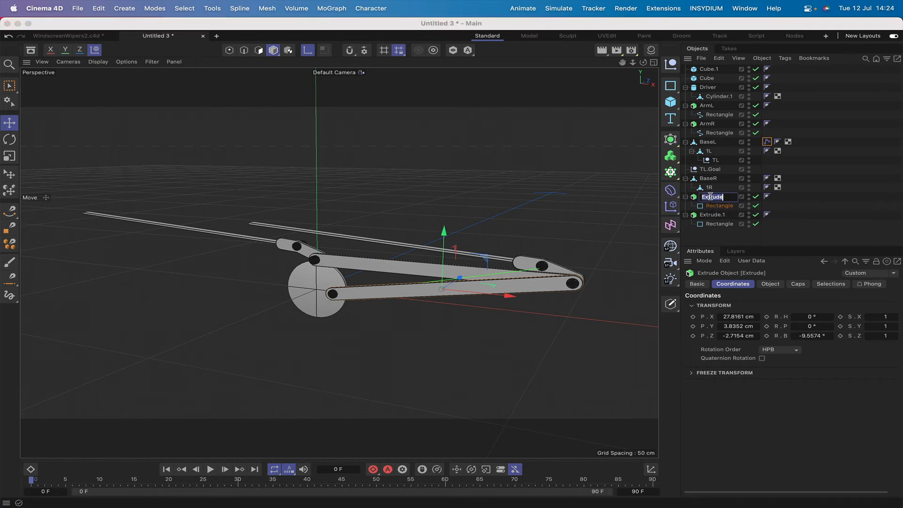
{"action": "type", "text": "Di"}
{"action": "key", "text": "Return"}
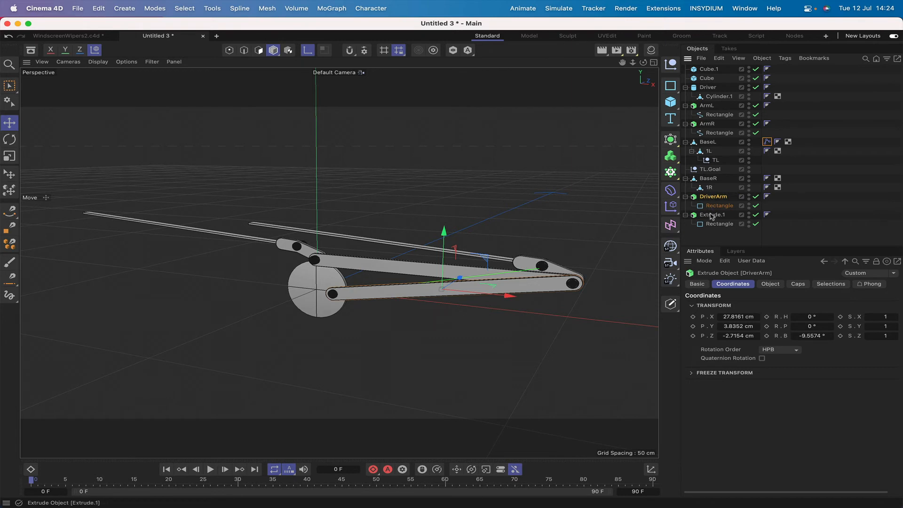
Rename Extrude.1, the upper linkage bar, as CrossBar
{"action": "double_click", "coordinate": [711, 215]}
{"action": "type", "text": "C"}
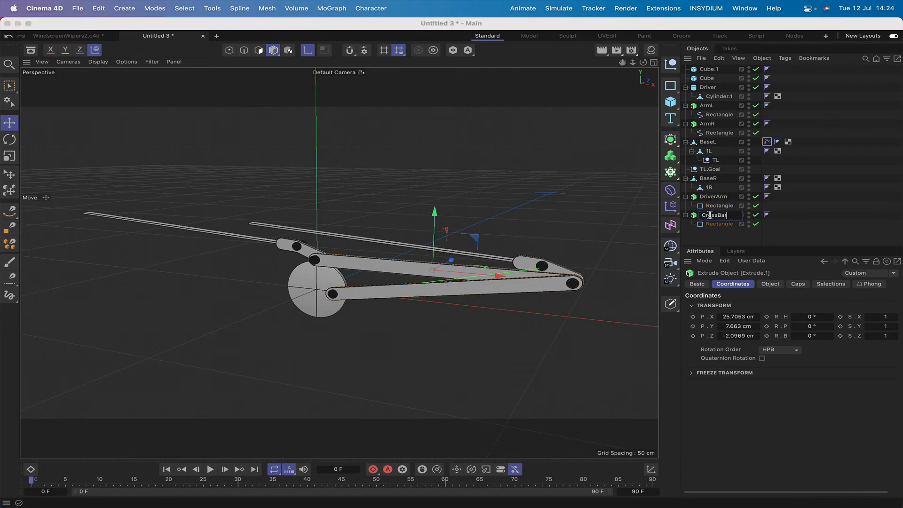
{"action": "type", "text": "rossBar"}
{"action": "key", "text": "Return"}
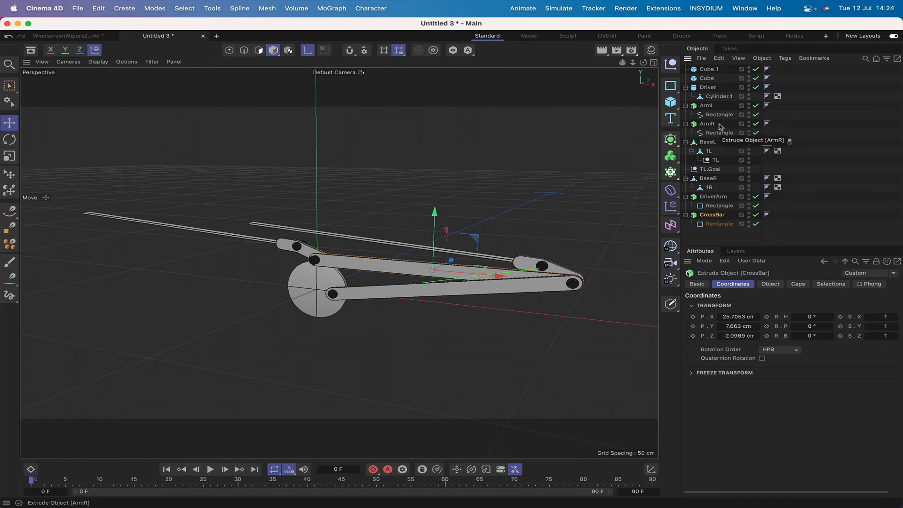
Nest ArmL and its wiper blade Cube as children of BaseL
{"action": "left_click", "coordinate": [686, 106]}
{"action": "left_click_drag", "start_coordinate": [707, 109], "coordinate": [713, 136]}
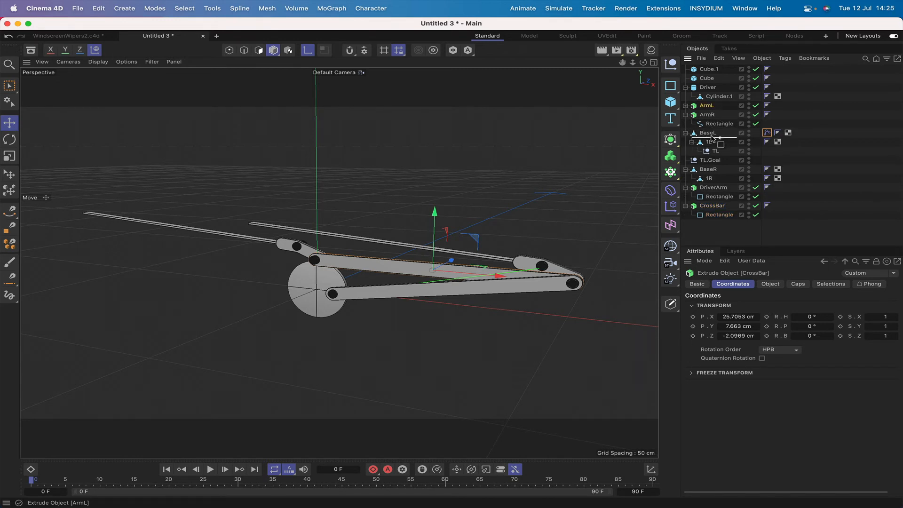
{"action": "left_click", "coordinate": [709, 69]}
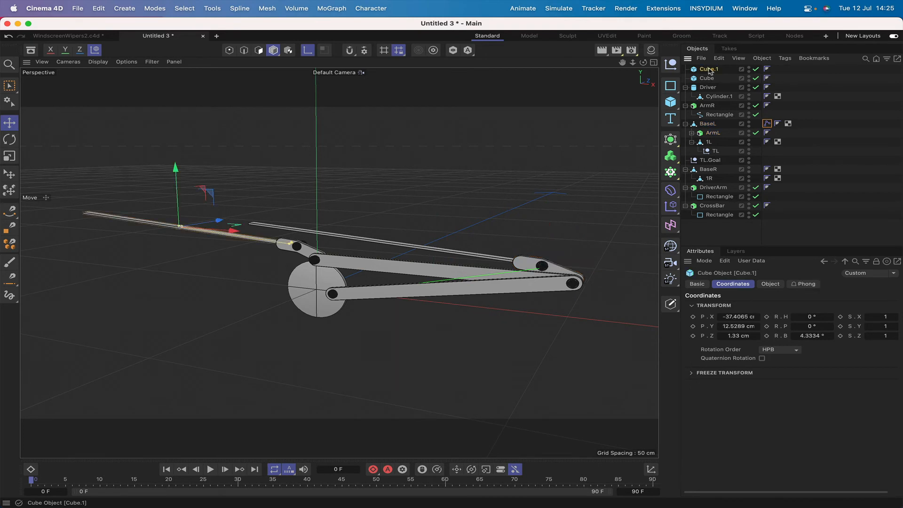
{"action": "left_click", "coordinate": [706, 79]}
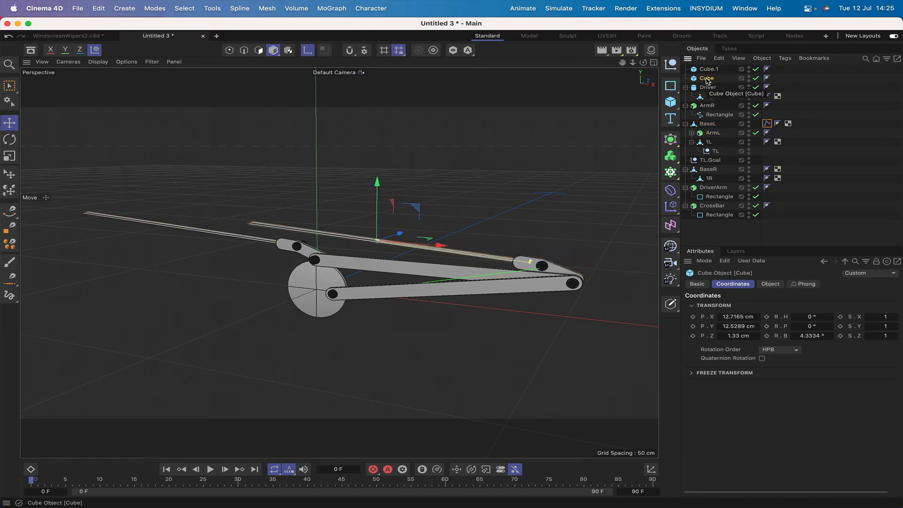
{"action": "left_click_drag", "start_coordinate": [706, 79], "coordinate": [711, 124]}
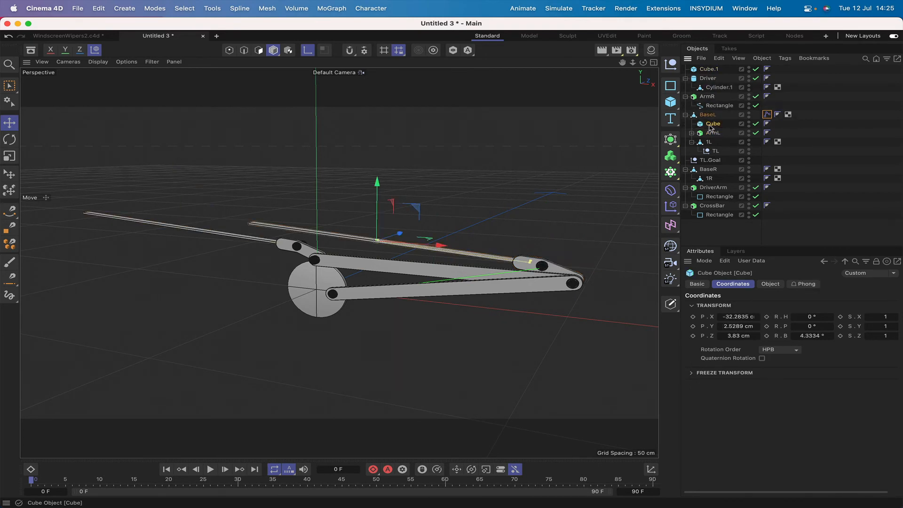
Rename the Cube under BaseL as WiperL and Cube.1 as WiperR
{"action": "double_click", "coordinate": [712, 124]}
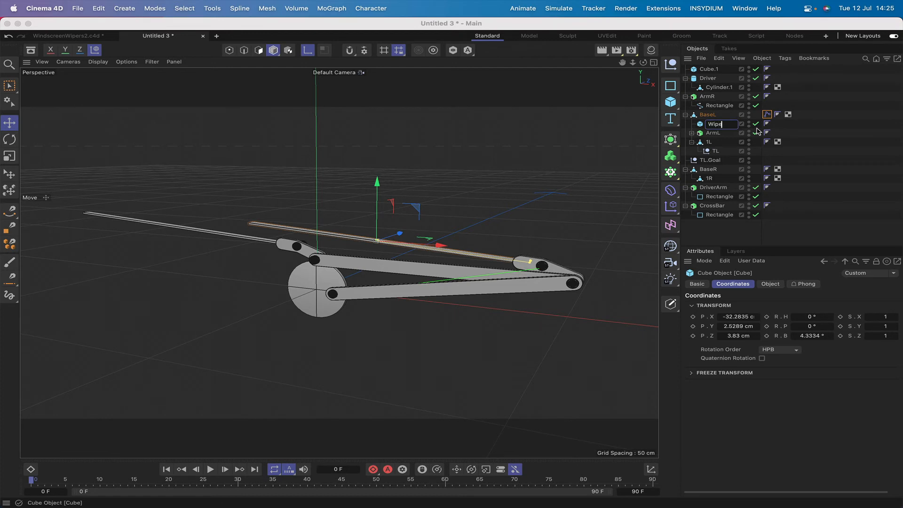
{"action": "type", "text": "WiperL"}
{"action": "key", "text": "Return"}
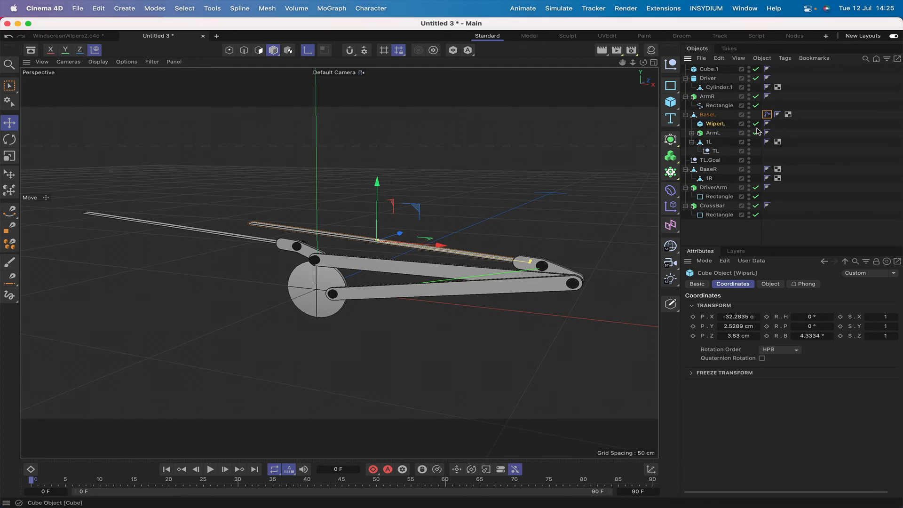
{"action": "double_click", "coordinate": [707, 69]}
{"action": "type", "text": "Wiper"}
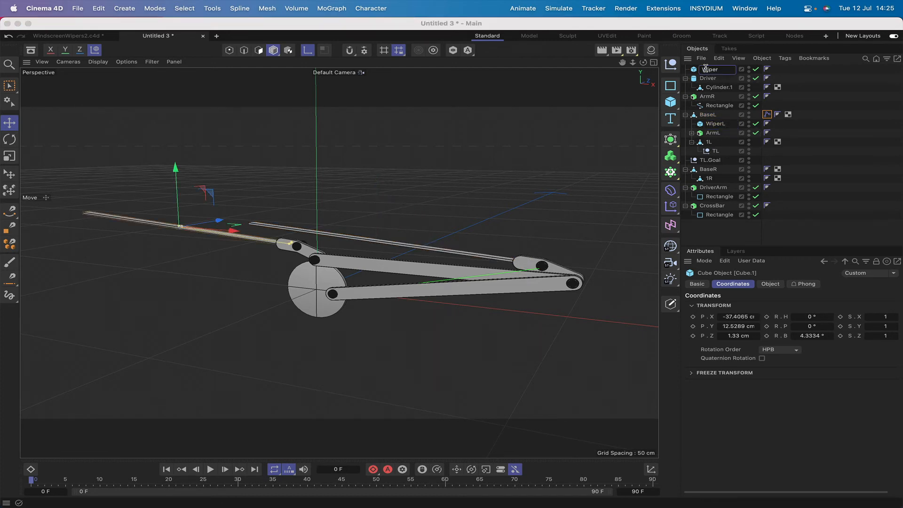
{"action": "type", "text": "R"}
{"action": "key", "text": "Return"}
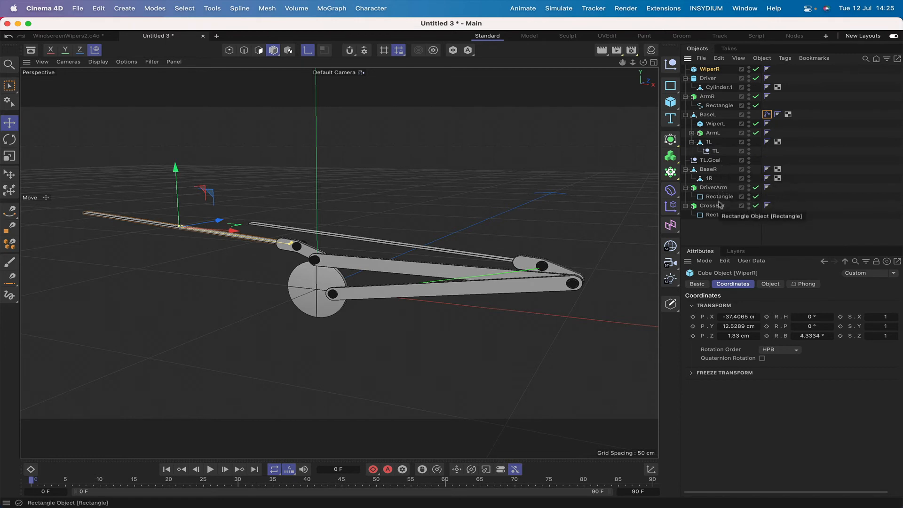
Nest DriverArm under 1L, keeping its Rectangle spline as a child of DriverArm
{"action": "left_click_drag", "start_coordinate": [711, 189], "coordinate": [713, 147]}
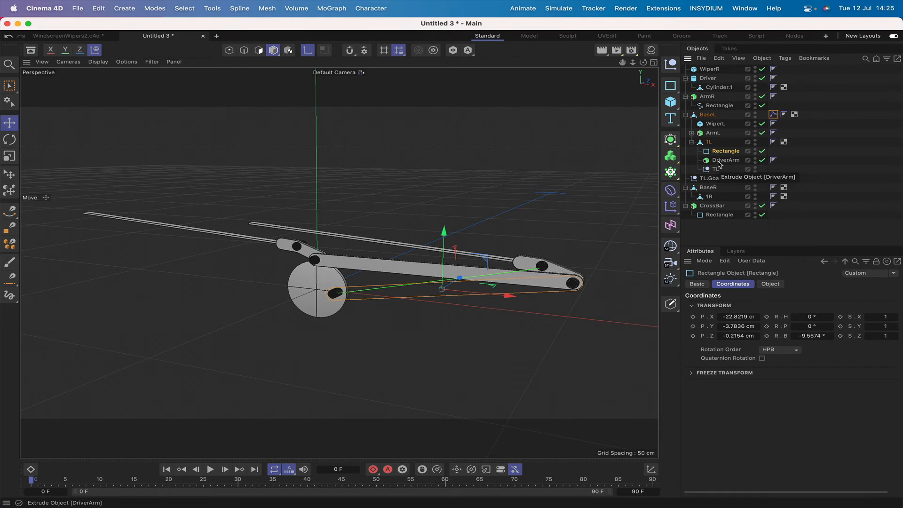
{"action": "left_click_drag", "start_coordinate": [718, 164], "coordinate": [720, 161]}
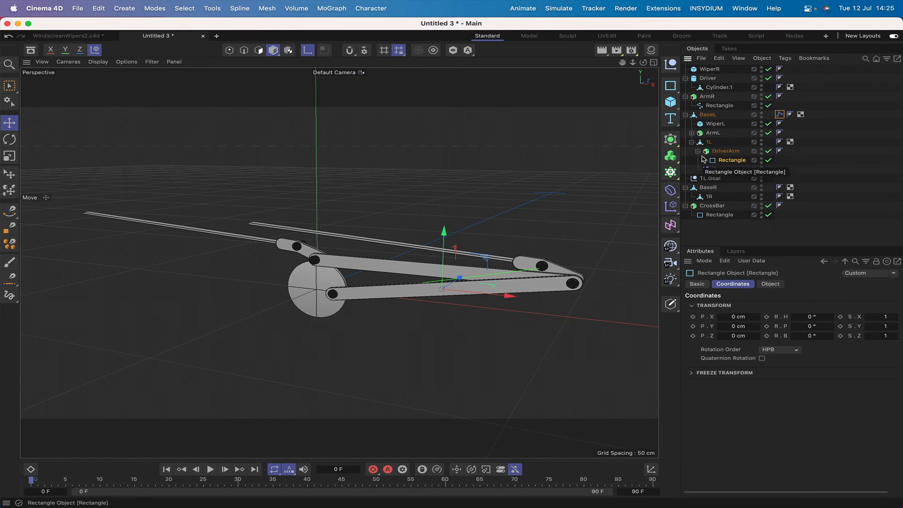
Try moving TL.Goal along X to test the left wiper assembly with its nested parts, and undo the move
{"action": "left_click", "coordinate": [710, 178]}
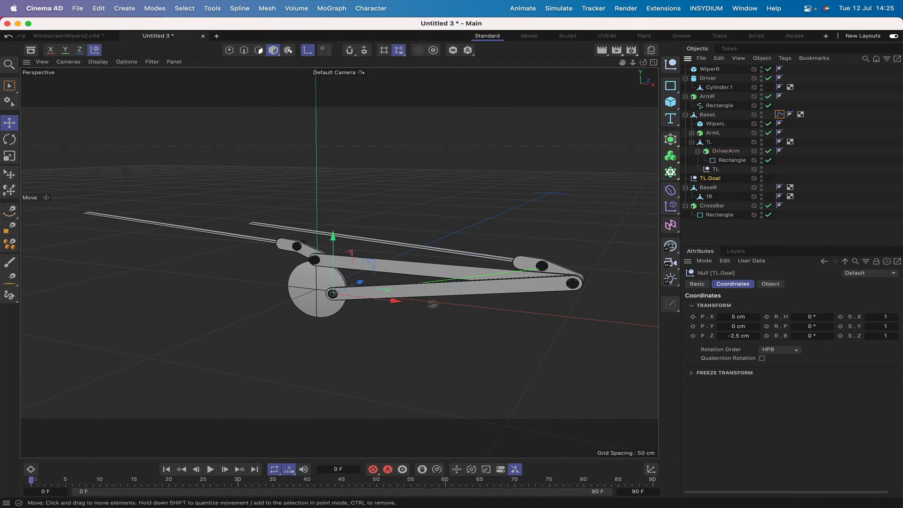
{"action": "left_click_drag", "start_coordinate": [395, 301], "coordinate": [398, 306]}
{"action": "key", "text": "super+z"}
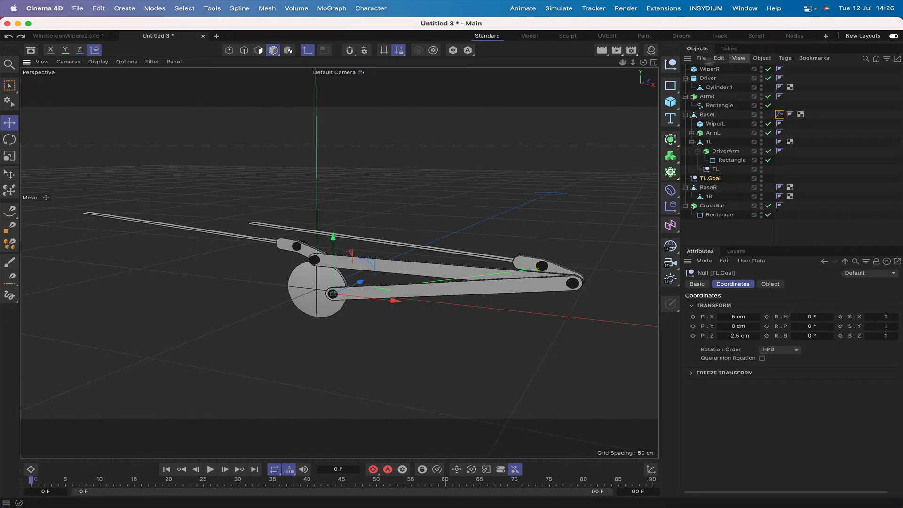
Create a null object named Xpresso and add an XPresso tag to it
{"action": "left_click", "coordinate": [674, 67]}
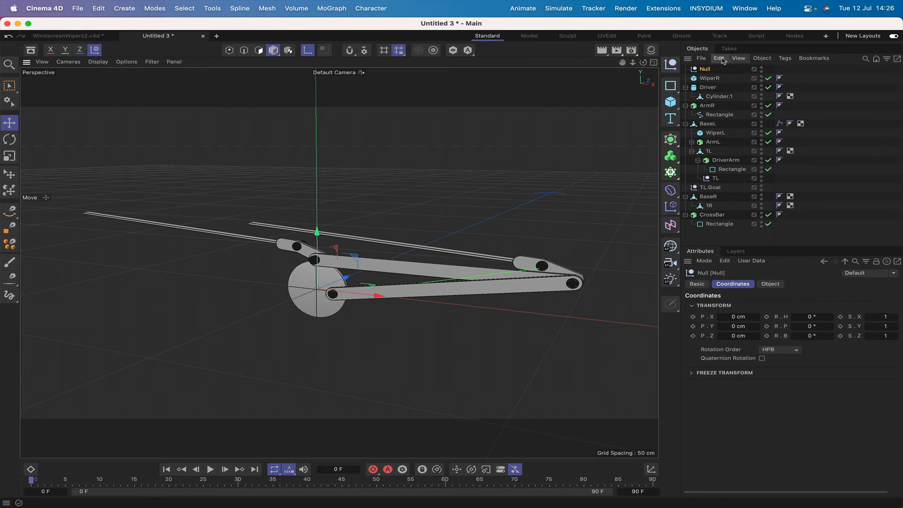
{"action": "double_click", "coordinate": [729, 69]}
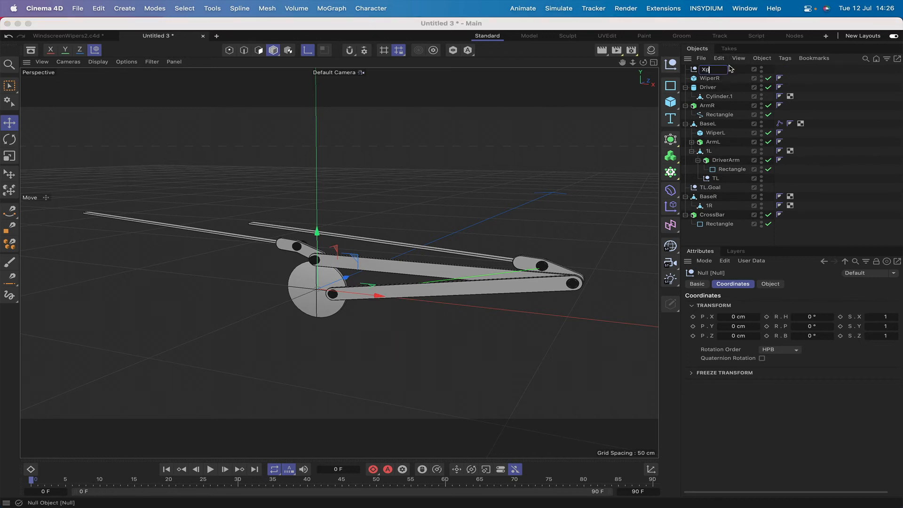
{"action": "key", "text": "Return"}
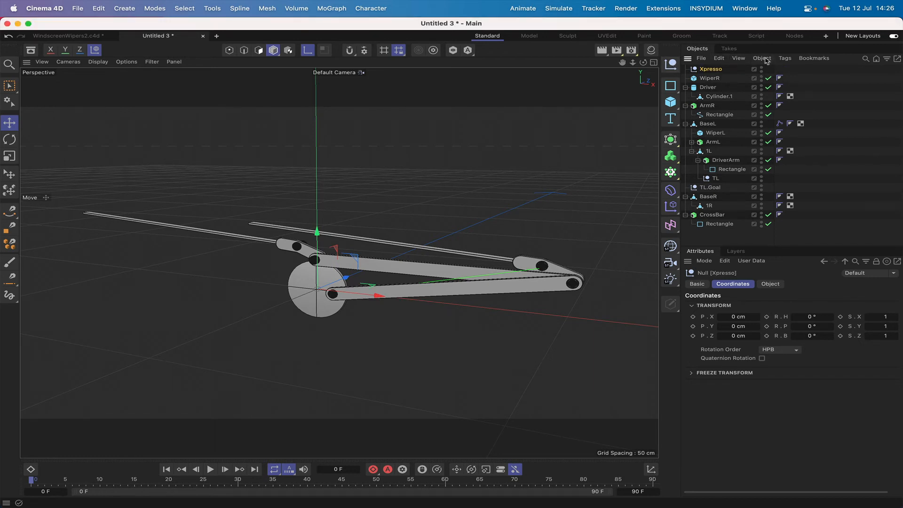
{"action": "left_click", "coordinate": [785, 58]}
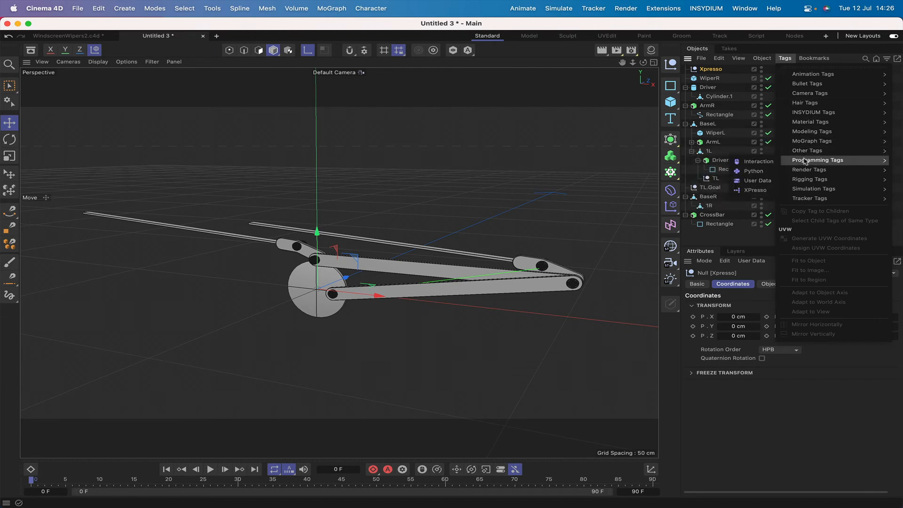
{"action": "mouse_move", "coordinate": [790, 163]}
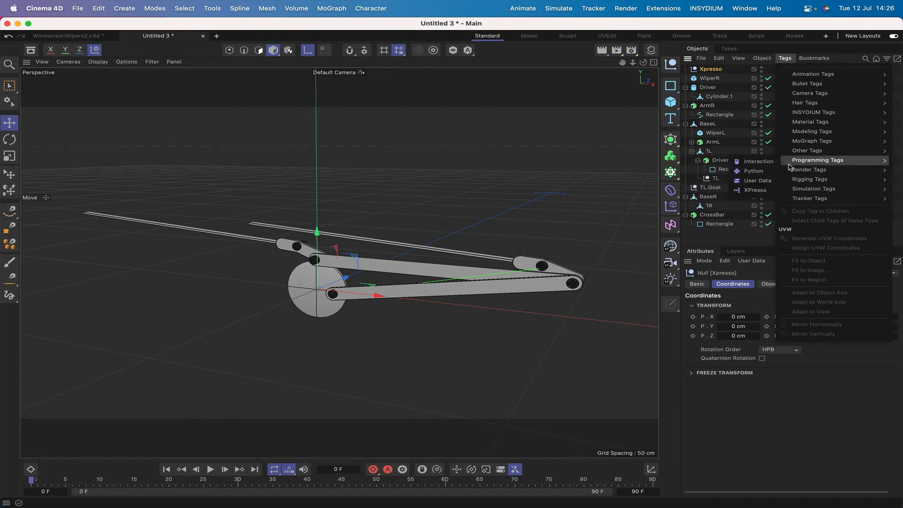
{"action": "left_click", "coordinate": [755, 190]}
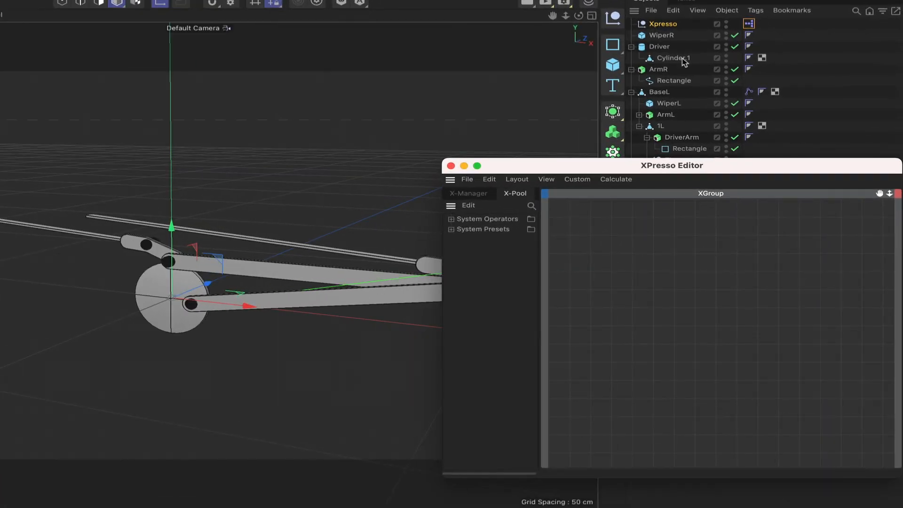
Add Cylinder.1 as a node in the XPresso graph, give it a Global Position output port and widen the node to fit
{"action": "left_click_drag", "start_coordinate": [683, 61], "coordinate": [634, 240]}
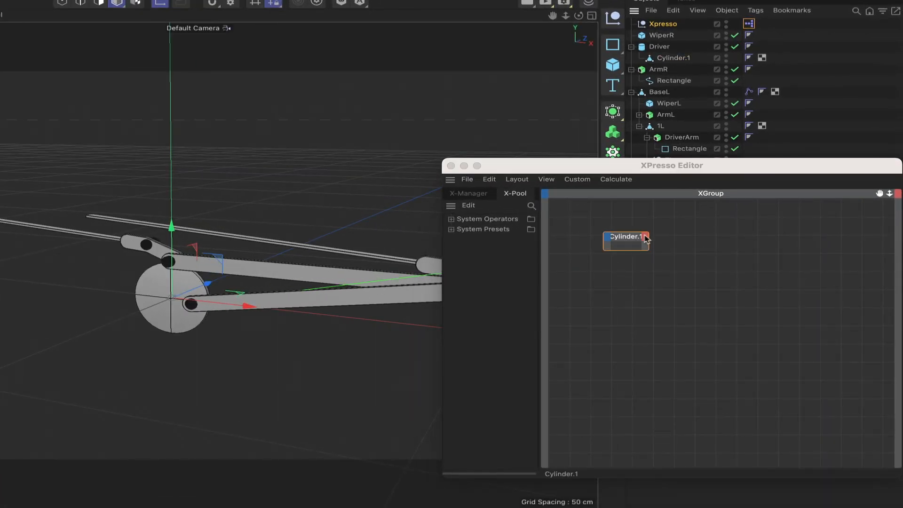
{"action": "left_click", "coordinate": [645, 237]}
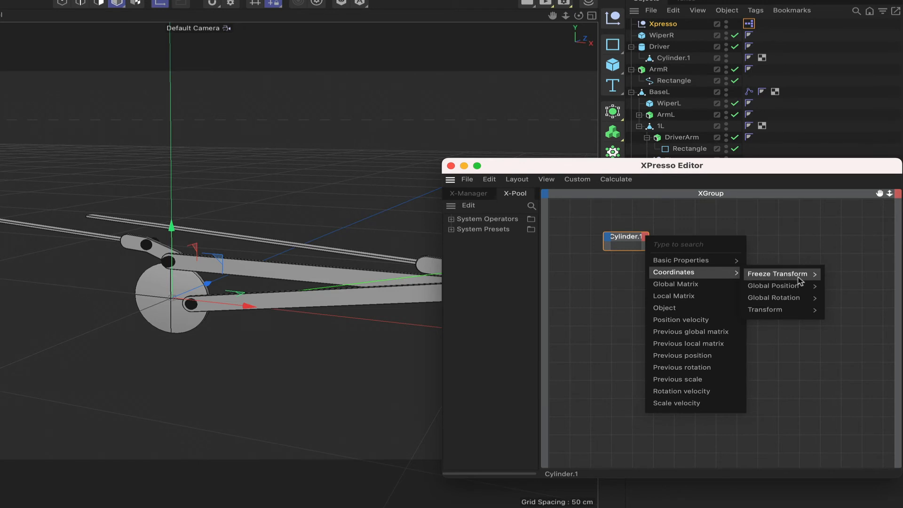
{"action": "mouse_move", "coordinate": [800, 285]}
{"action": "left_click", "coordinate": [852, 287]}
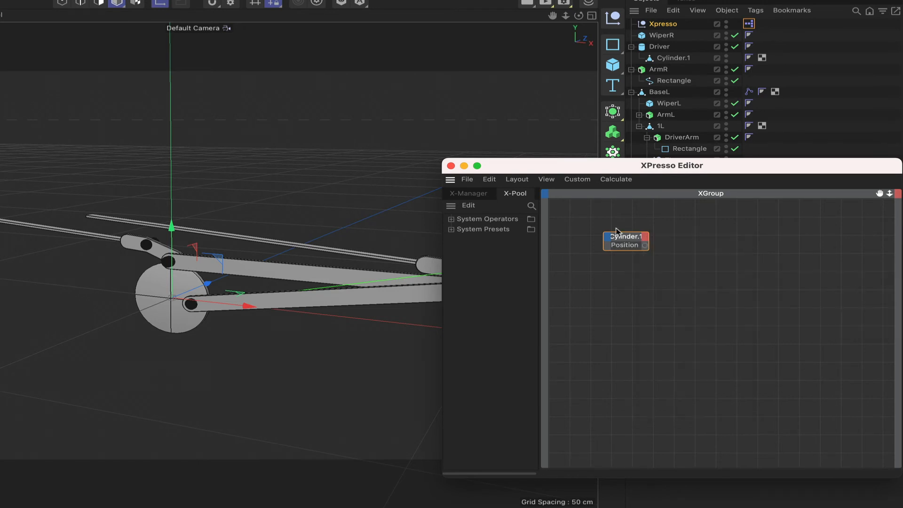
{"action": "double_click", "coordinate": [618, 237]}
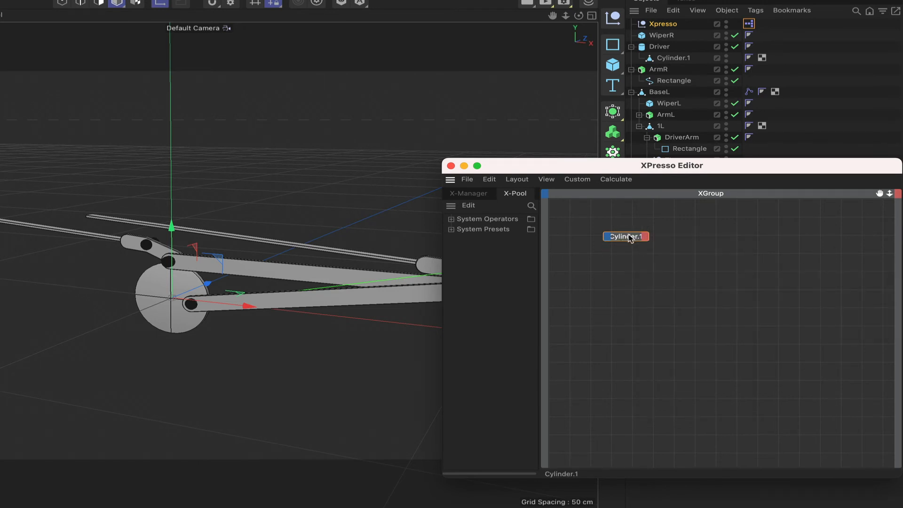
{"action": "double_click", "coordinate": [630, 237]}
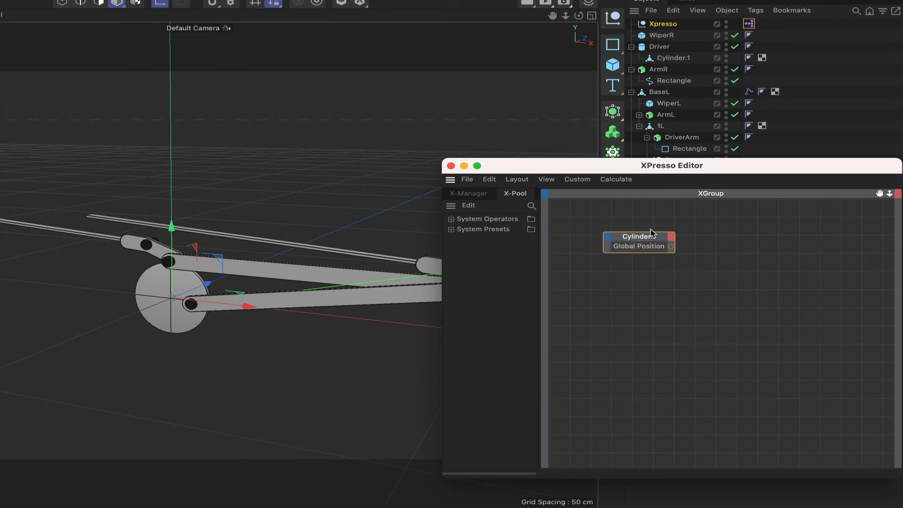
{"action": "left_click_drag", "start_coordinate": [644, 237], "coordinate": [633, 237]}
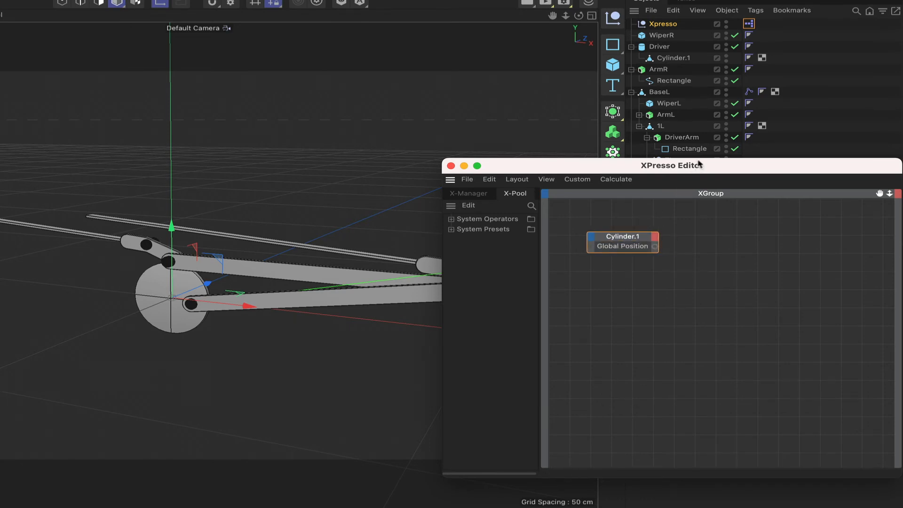
Add TL.Goal to the XPresso graph with a Global Position input and connect Cylinder.1's Global Position output to it
{"action": "left_click_drag", "start_coordinate": [699, 164], "coordinate": [681, 231]}
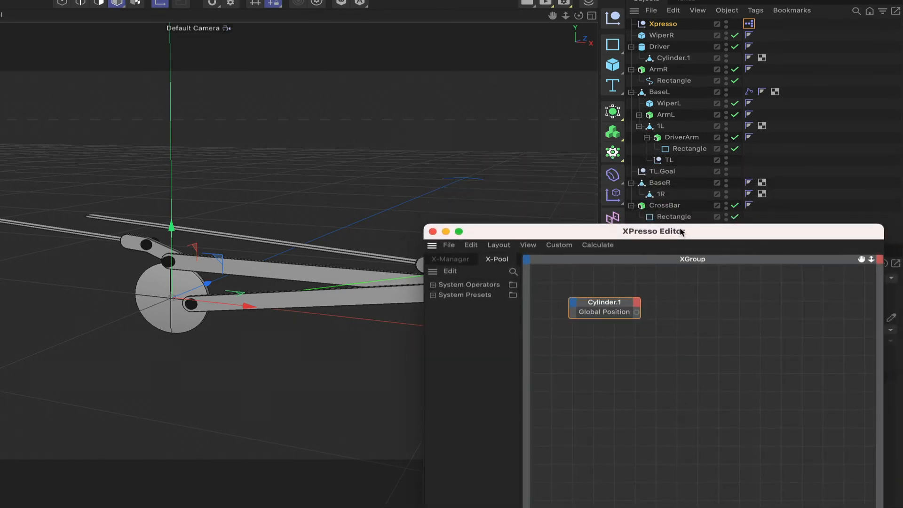
{"action": "left_click", "coordinate": [669, 171]}
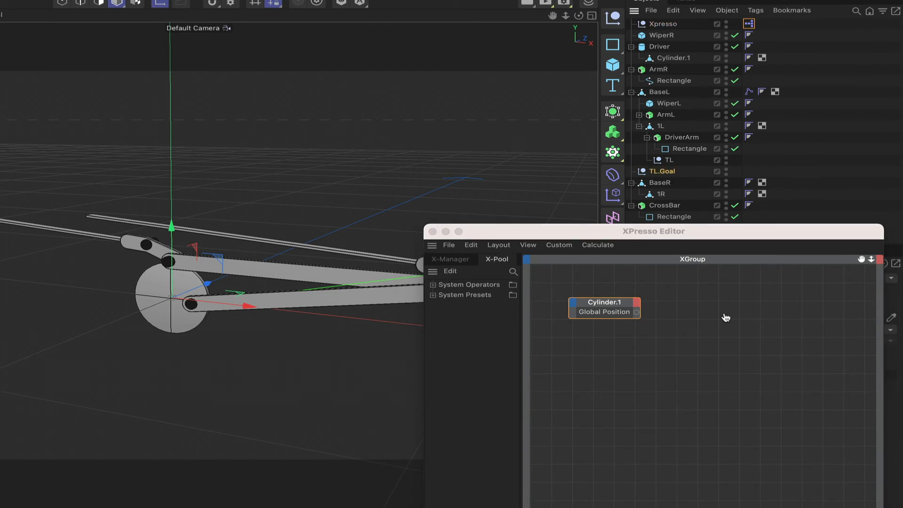
{"action": "left_click_drag", "start_coordinate": [732, 313], "coordinate": [732, 311]}
{"action": "left_click", "coordinate": [713, 304]}
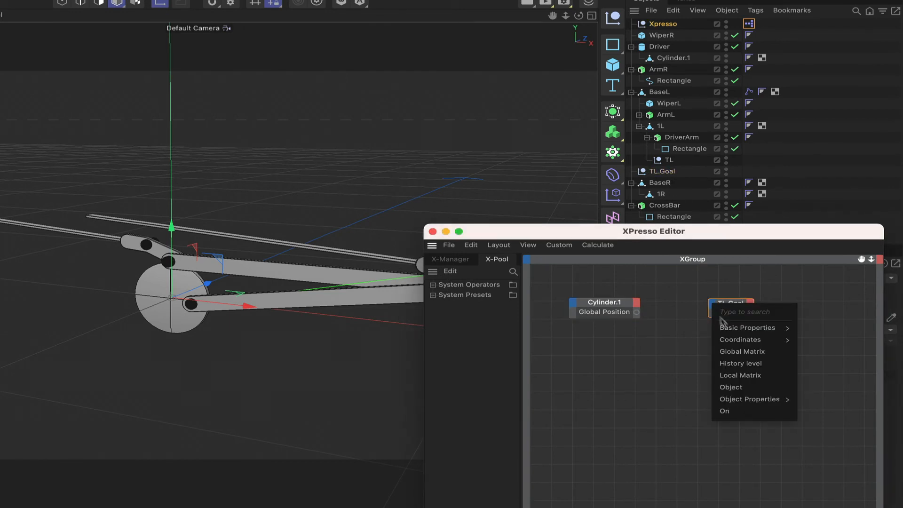
{"action": "mouse_move", "coordinate": [740, 339]}
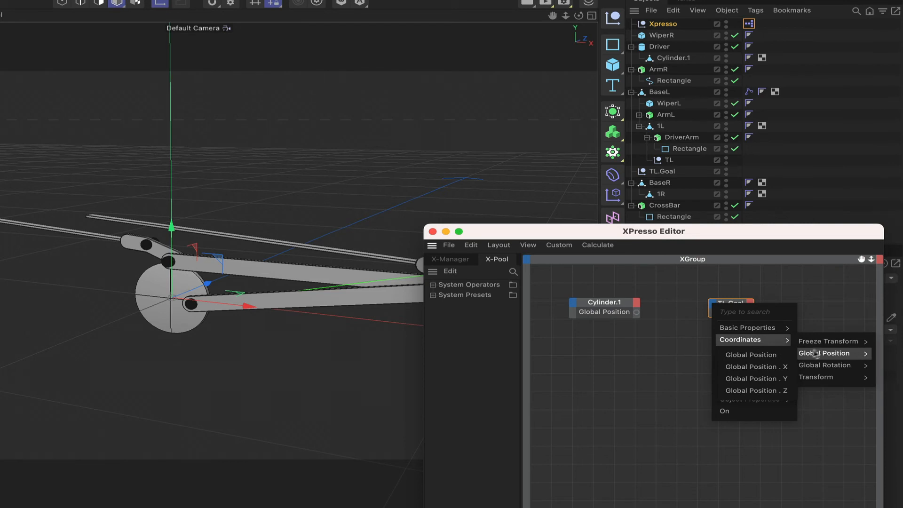
{"action": "left_click", "coordinate": [757, 355]}
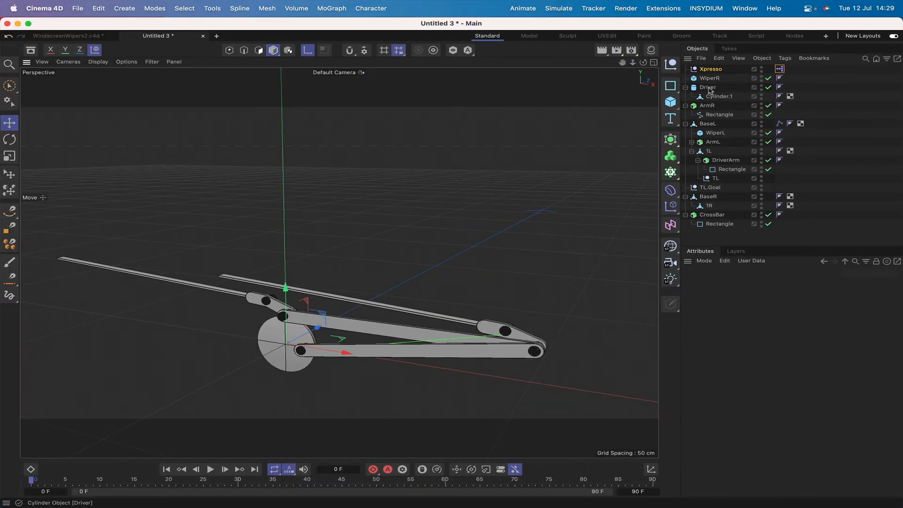
Try rotating Driver to test the linkage, turning off axis modification, and undo the rotation
{"action": "left_click", "coordinate": [708, 87]}
{"action": "key", "text": "r"}
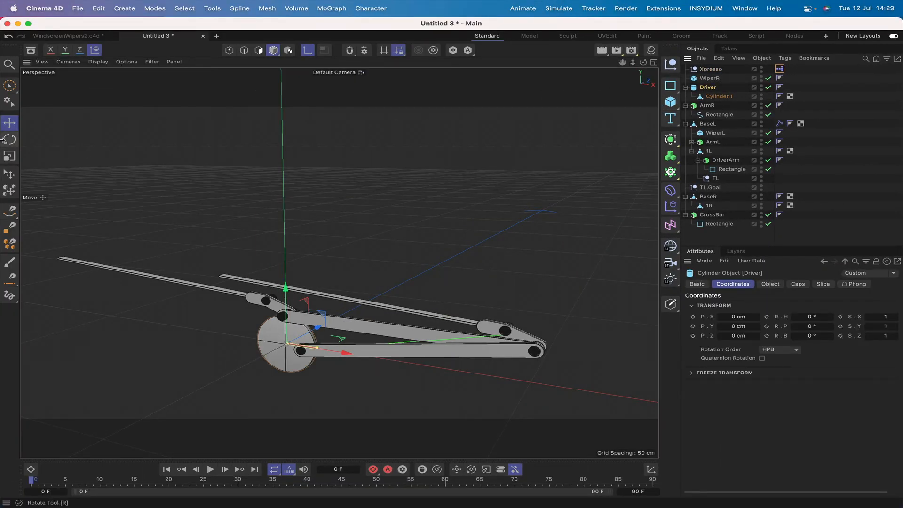
{"action": "left_click_drag", "start_coordinate": [312, 327], "coordinate": [314, 331]}
{"action": "key", "text": "super+z"}
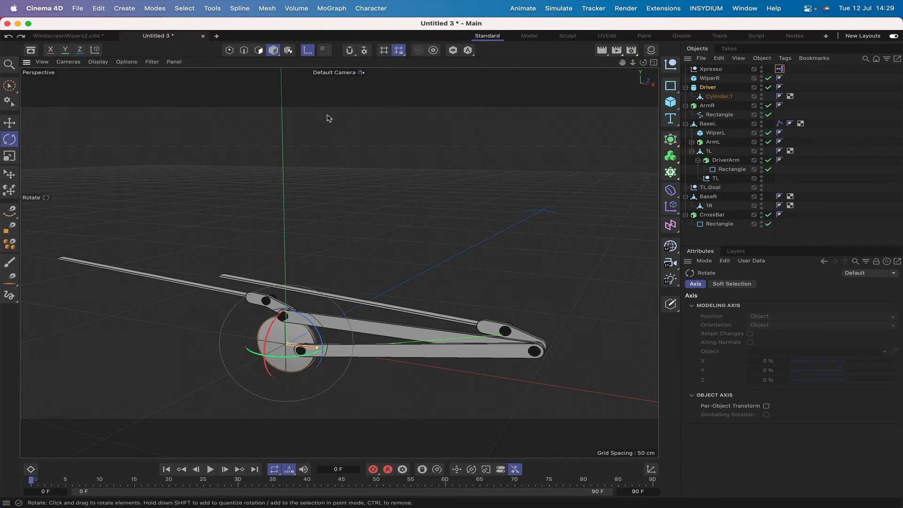
{"action": "left_click", "coordinate": [308, 50]}
{"action": "left_click_drag", "start_coordinate": [317, 330], "coordinate": [292, 346]}
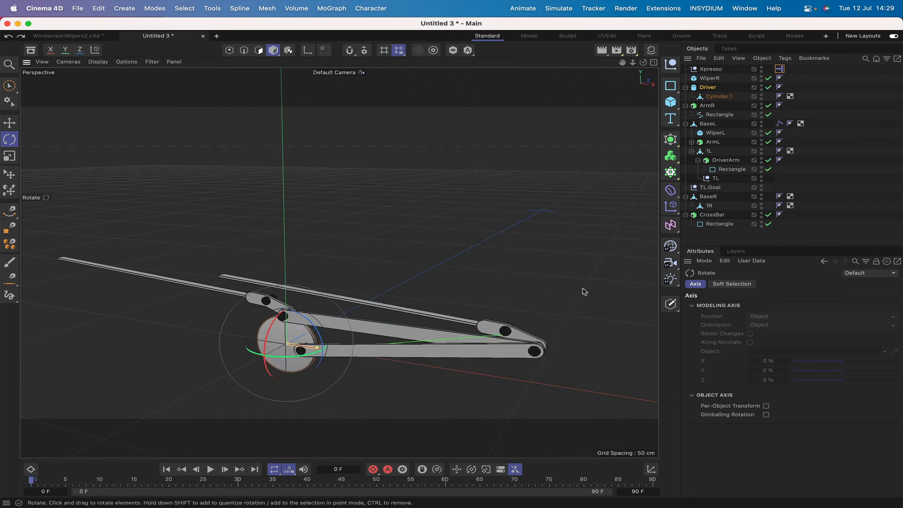
Reopen the XPresso graph to examine the link between Cylinder.1 and TL.Goal, and close the editor
{"action": "left_click", "coordinate": [780, 69]}
{"action": "double_click", "coordinate": [781, 69]}
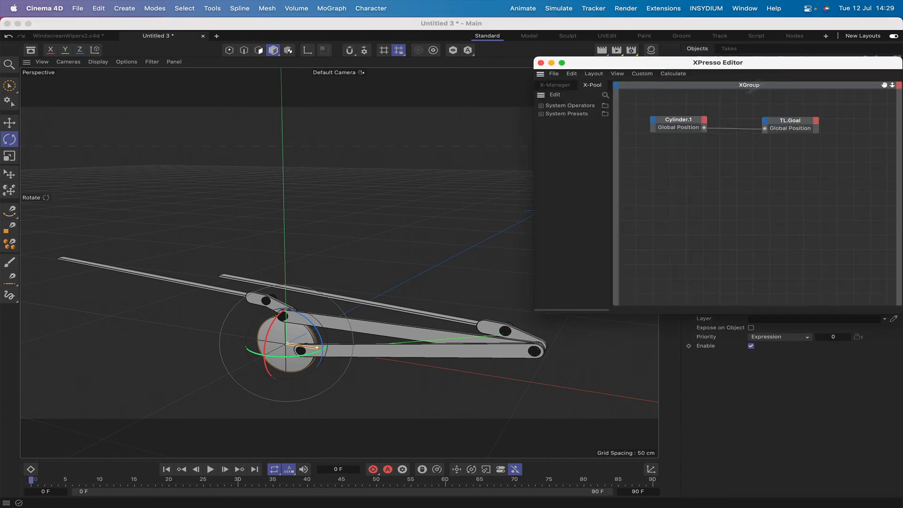
{"action": "left_click", "coordinate": [540, 63]}
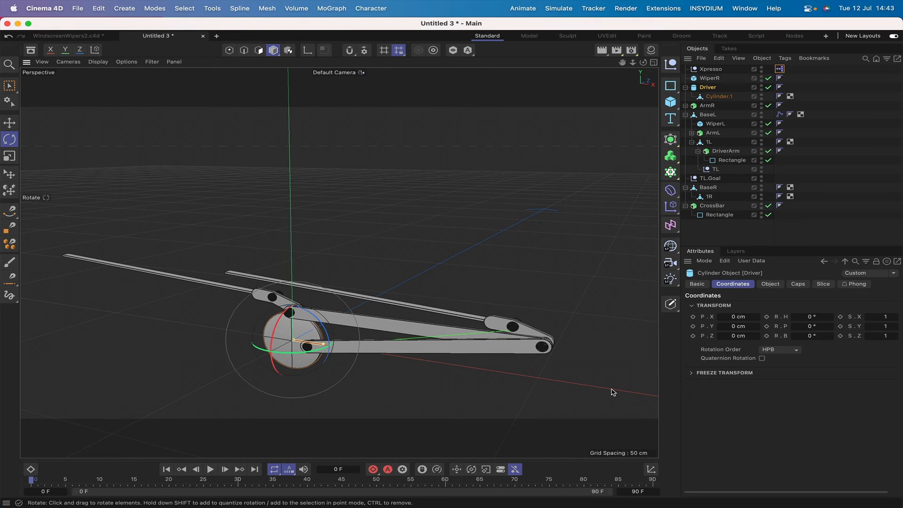
Enable axis modification and snapping, and move 1R's axis along Z to the CrossBar's level in the Top view
{"action": "left_click", "coordinate": [709, 187]}
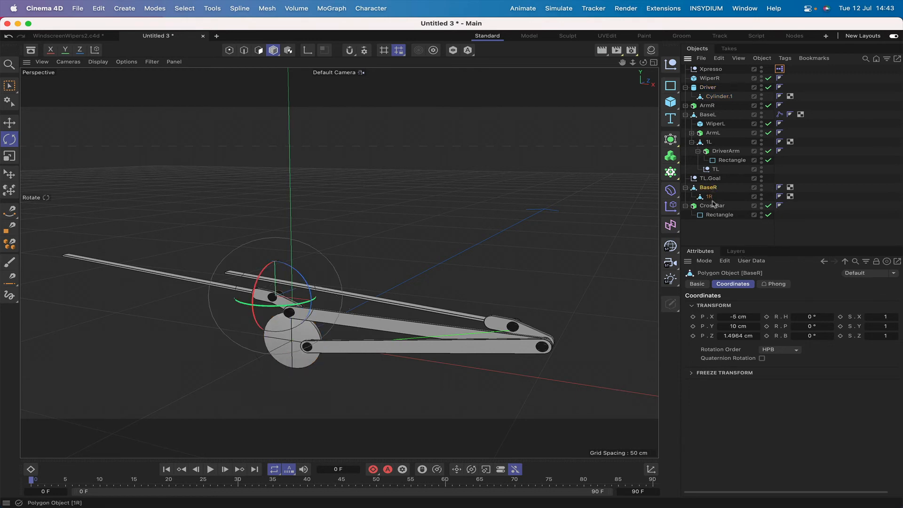
{"action": "left_click", "coordinate": [710, 197]}
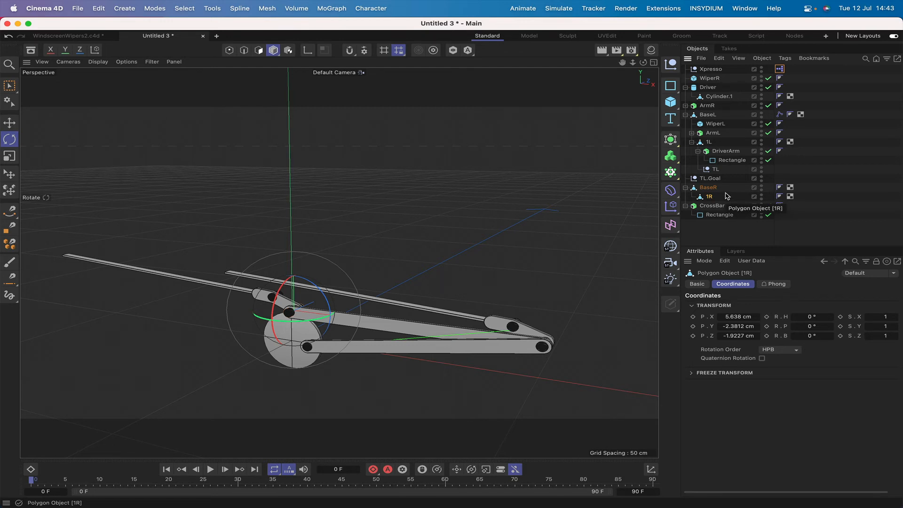
{"action": "key", "text": "F2"}
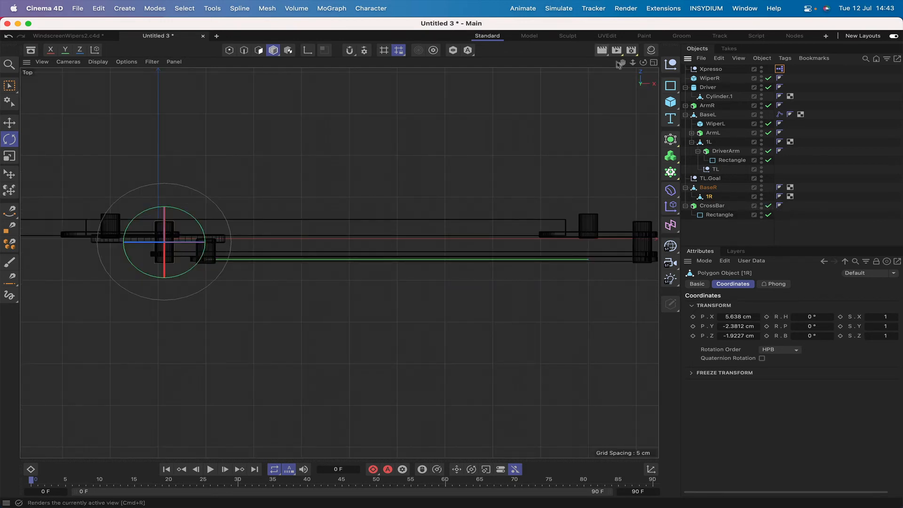
{"action": "left_click_drag", "start_coordinate": [622, 62], "coordinate": [775, 84]}
{"action": "right_click_drag", "start_coordinate": [622, 63], "coordinate": [750, 62]}
{"action": "left_click_drag", "start_coordinate": [622, 62], "coordinate": [781, 52]}
{"action": "right_click_drag", "start_coordinate": [622, 62], "coordinate": [658, 62]}
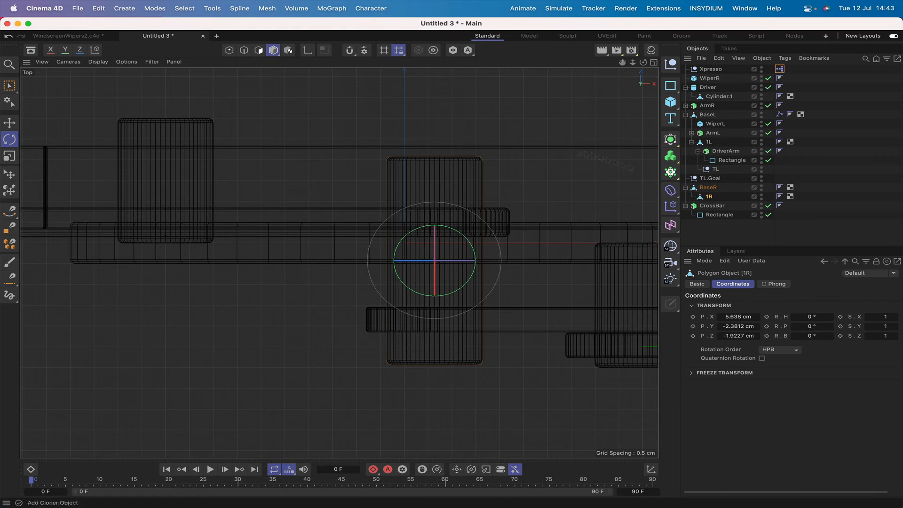
{"action": "left_click", "coordinate": [309, 52]}
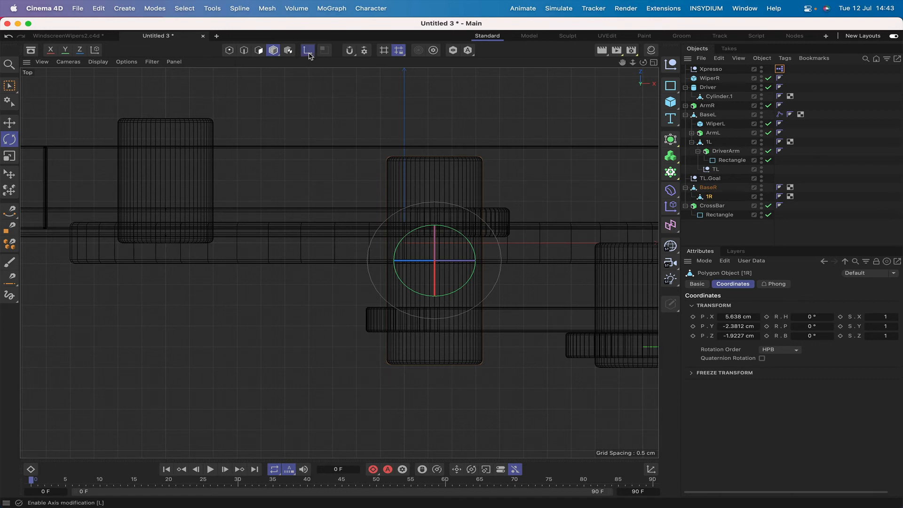
{"action": "left_click", "coordinate": [349, 52]}
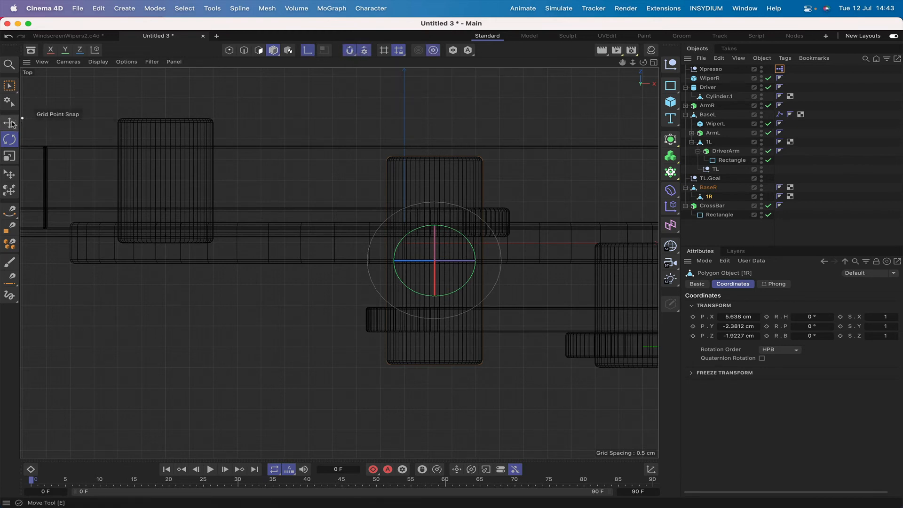
{"action": "left_click", "coordinate": [10, 123]}
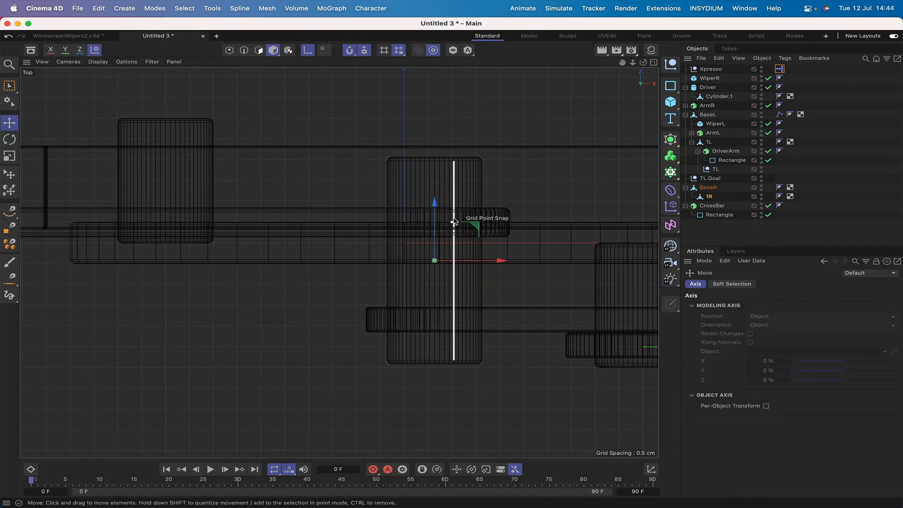
{"action": "left_click_drag", "start_coordinate": [478, 226], "coordinate": [437, 270]}
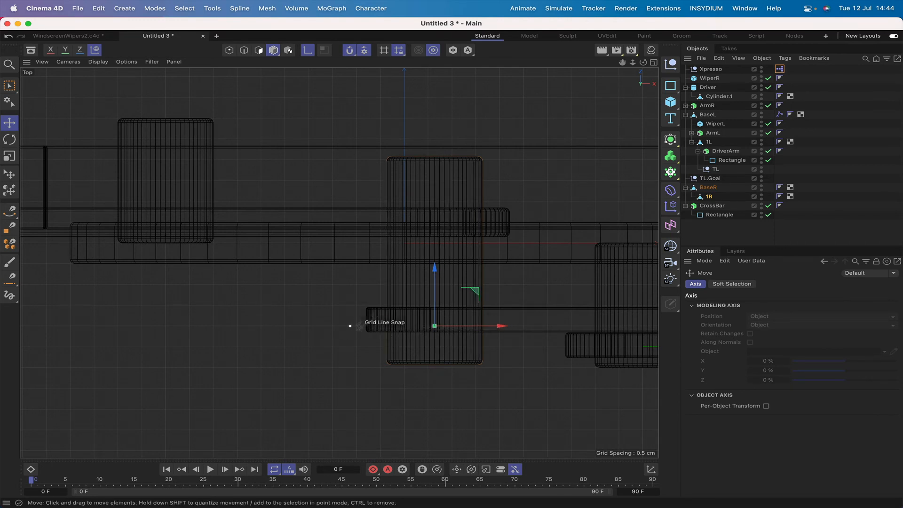
Move BaseR's axis along Z to -2 cm, level with 1R's axis, and select both objects
{"action": "left_click", "coordinate": [710, 188]}
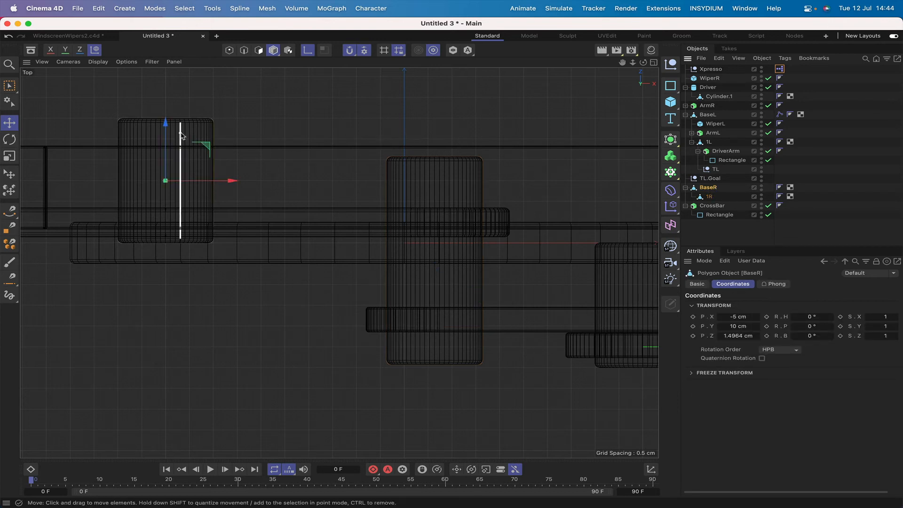
{"action": "left_click_drag", "start_coordinate": [157, 192], "coordinate": [150, 264]}
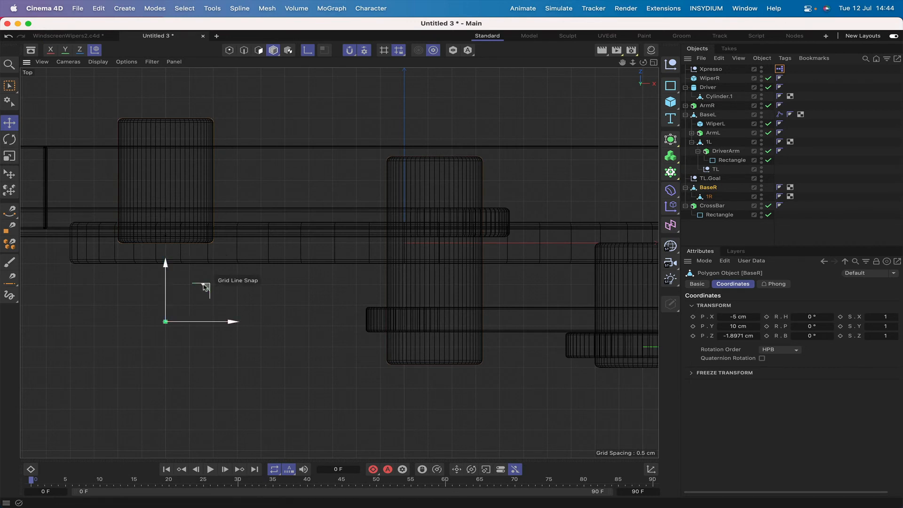
{"action": "left_click_drag", "start_coordinate": [204, 286], "coordinate": [206, 292]}
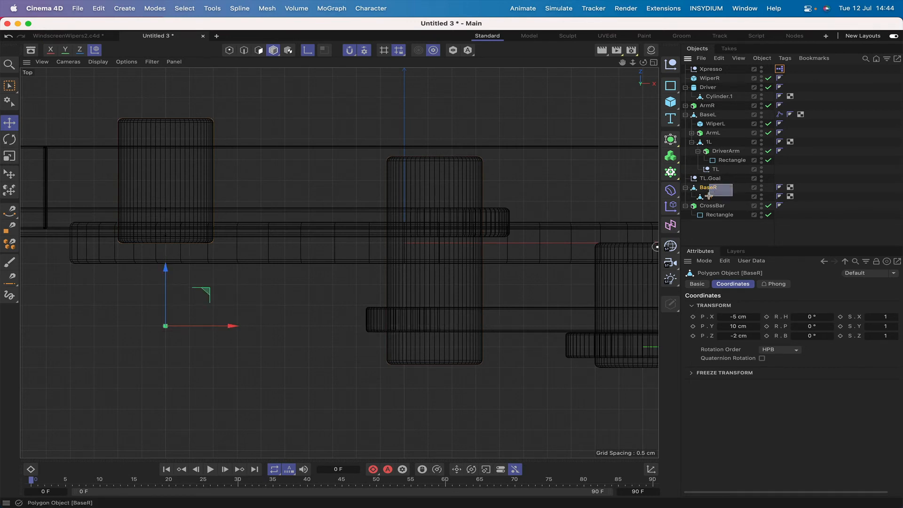
{"action": "left_click_drag", "start_coordinate": [709, 197], "coordinate": [709, 196]}
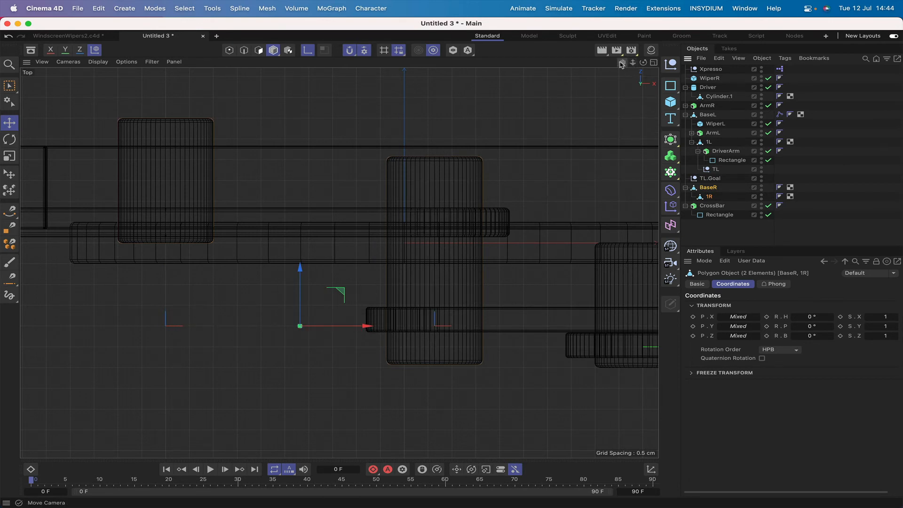
Create a null object and make it a child of 1L
{"action": "right_click_drag", "start_coordinate": [622, 62], "coordinate": [527, 62]}
{"action": "left_click_drag", "start_coordinate": [621, 62], "coordinate": [525, 54]}
{"action": "right_click_drag", "start_coordinate": [621, 62], "coordinate": [583, 62]}
{"action": "left_click_drag", "start_coordinate": [622, 63], "coordinate": [490, 60]}
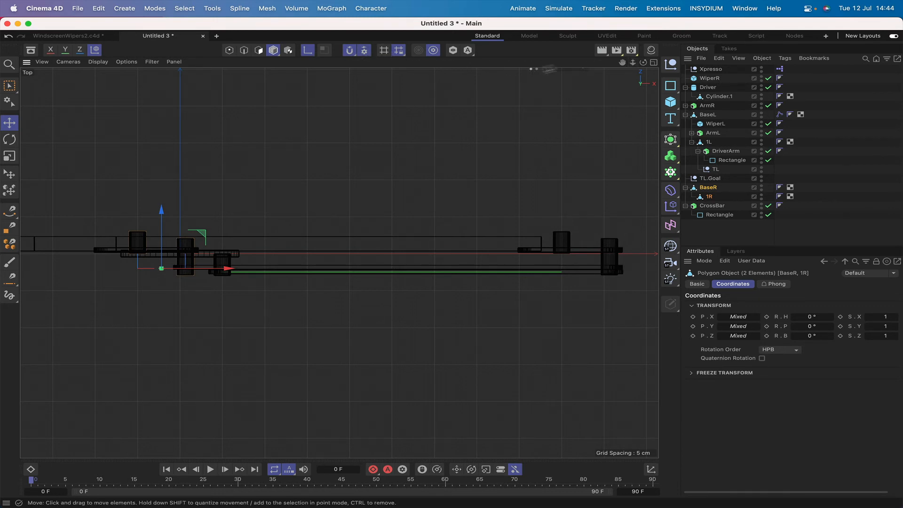
{"action": "left_click", "coordinate": [675, 65]}
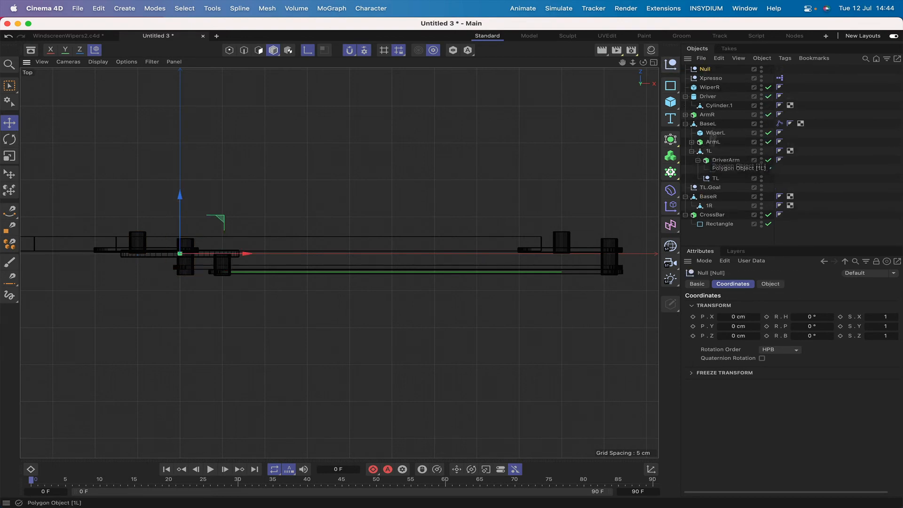
{"action": "left_click_drag", "start_coordinate": [705, 70], "coordinate": [715, 154]}
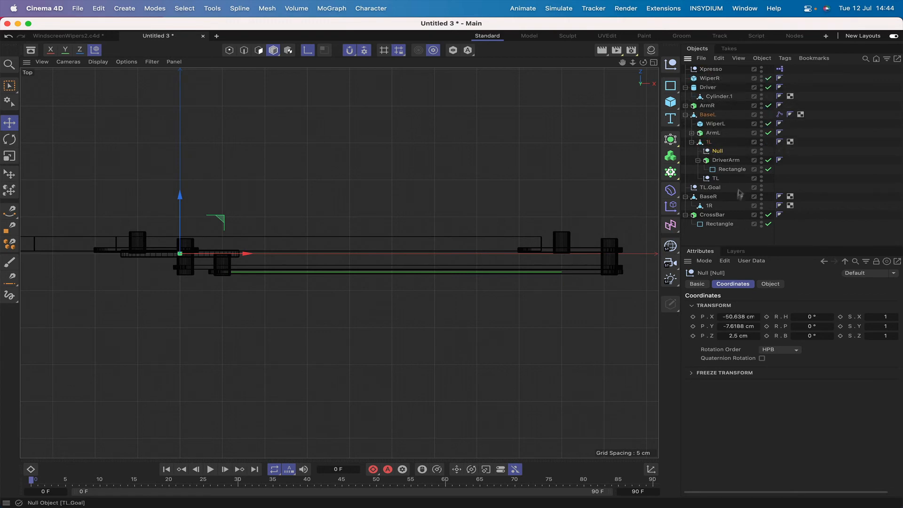
Set the new null's X and Y position to 0 cm relative to 1L
{"action": "left_click", "coordinate": [737, 316]}
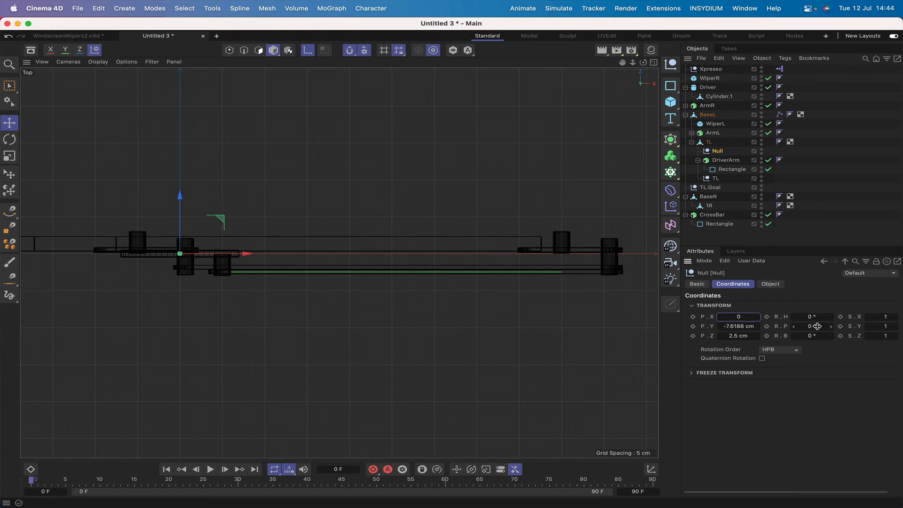
{"action": "key", "text": "Return"}
{"action": "left_click", "coordinate": [744, 327]}
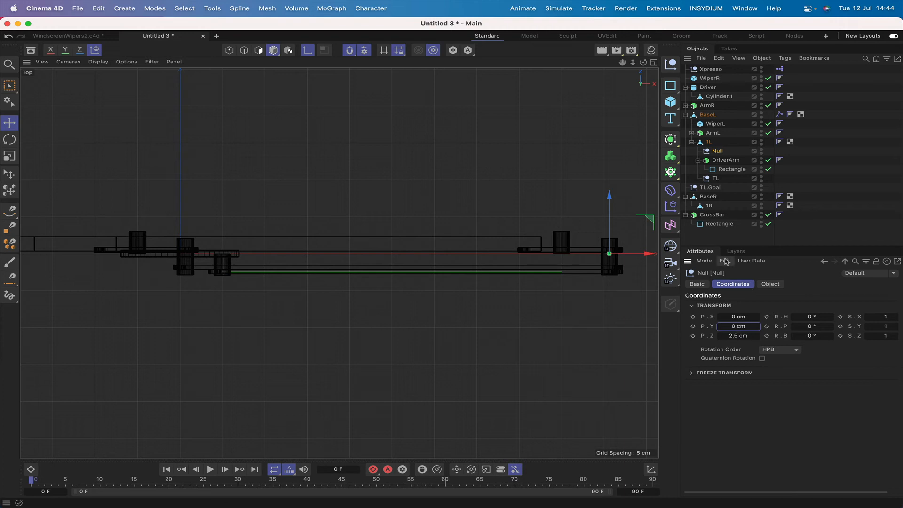
Move the null under 1L along Z towards the CrossBar, snapping it at 1 cm
{"action": "left_click_drag", "start_coordinate": [622, 62], "coordinate": [427, 56]}
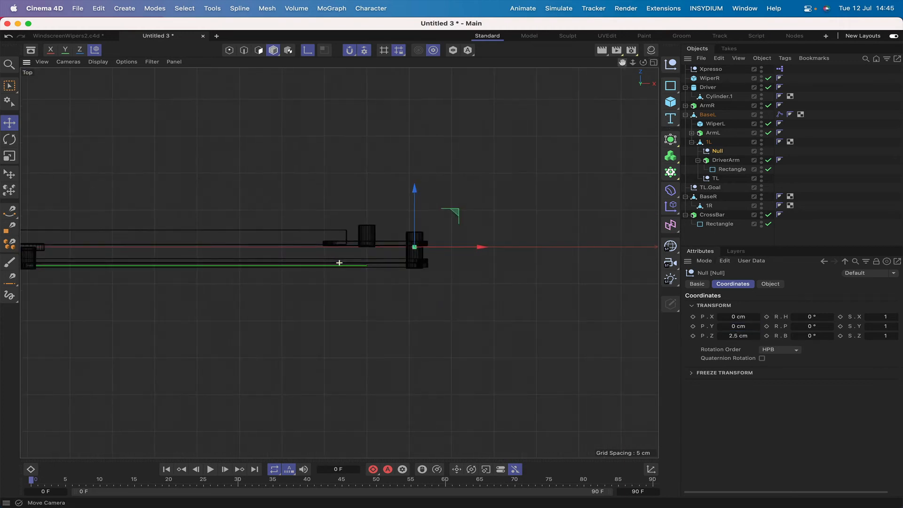
{"action": "left_click_drag", "start_coordinate": [622, 62], "coordinate": [549, 61]}
{"action": "scroll", "coordinate": [339, 262], "scroll_direction": "up", "scroll_amount": 10}
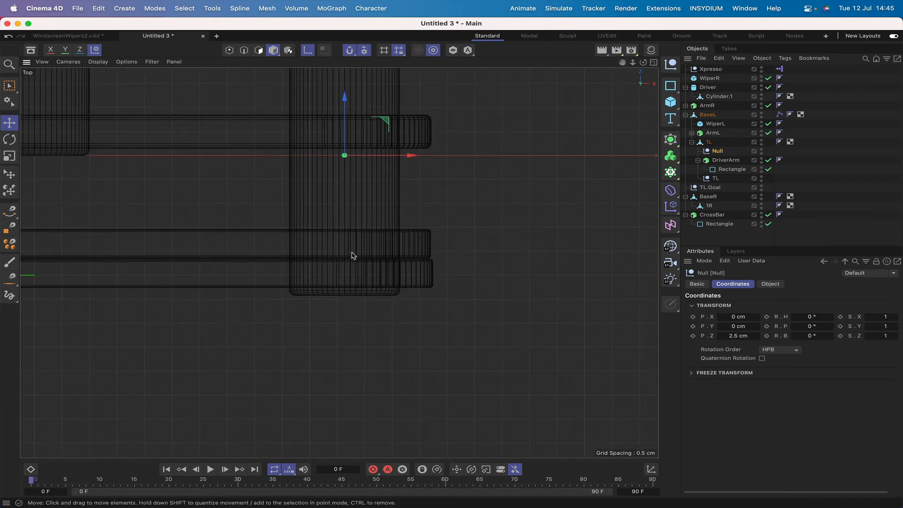
{"action": "left_click_drag", "start_coordinate": [343, 104], "coordinate": [342, 168]}
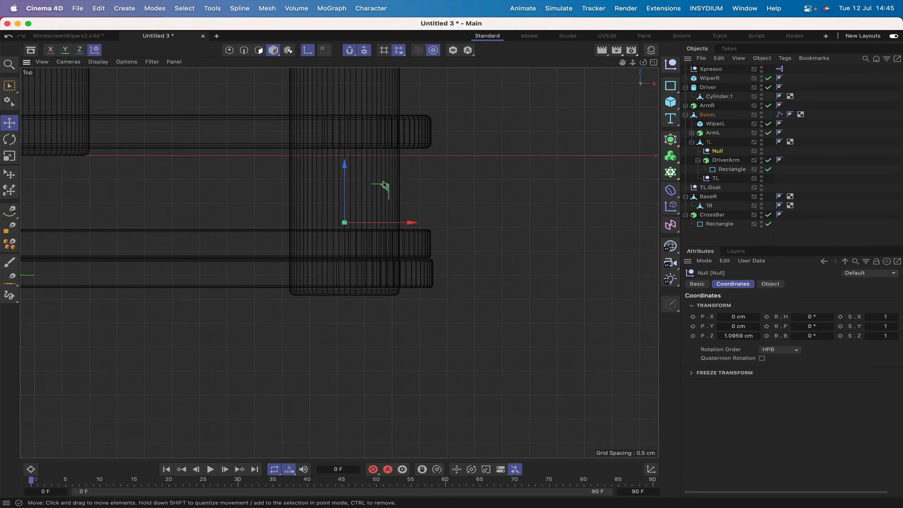
{"action": "left_click_drag", "start_coordinate": [346, 223], "coordinate": [347, 228]}
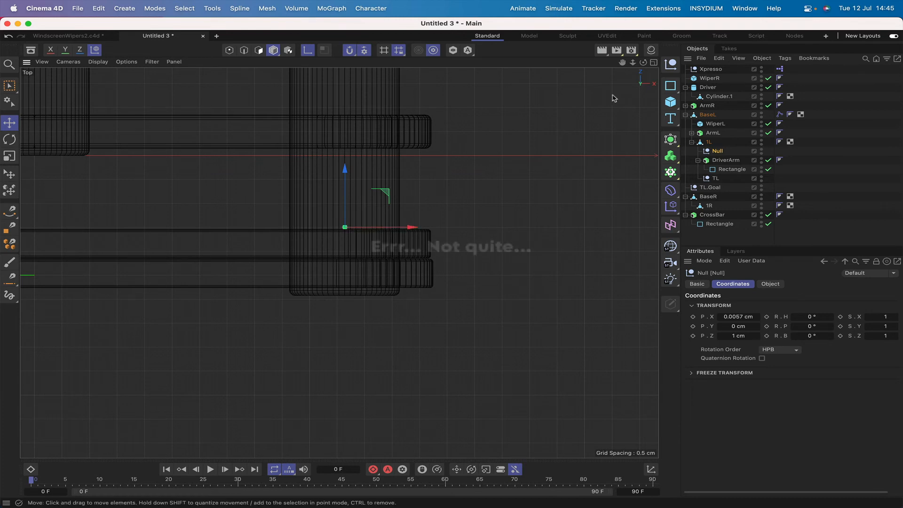
Snap the null under 1L to a Z position of 0.5 cm, inside the CrossBar's thickness
{"action": "scroll", "coordinate": [339, 262], "scroll_direction": "down", "scroll_amount": 3}
{"action": "scroll", "coordinate": [339, 263], "scroll_direction": "down", "scroll_amount": 1}
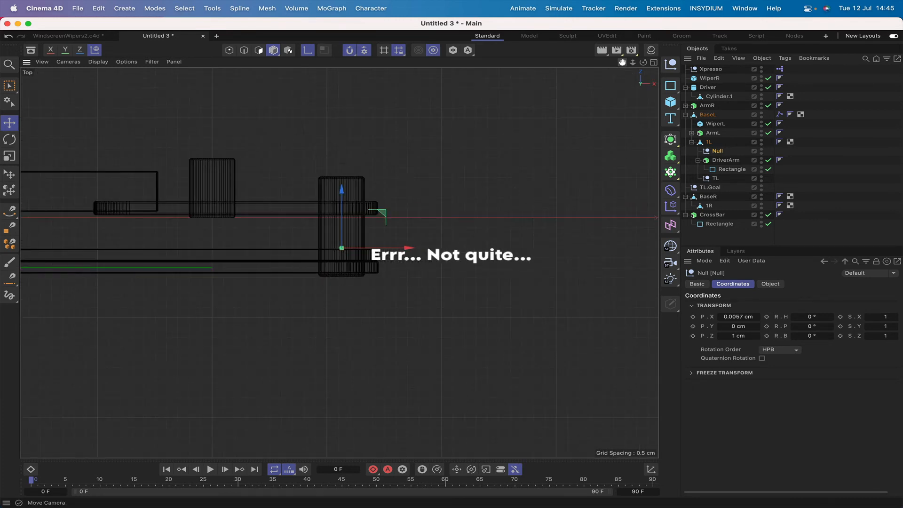
{"action": "left_click_drag", "start_coordinate": [621, 63], "coordinate": [620, 65]}
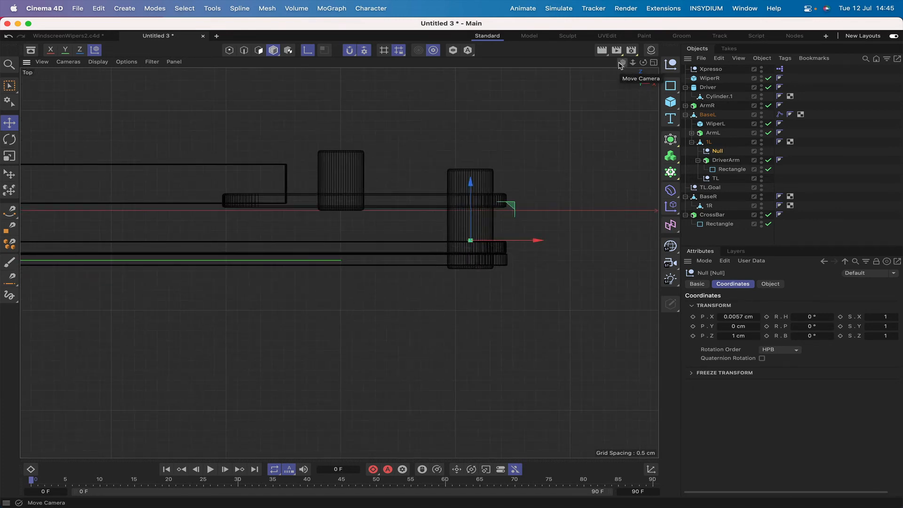
{"action": "left_click_drag", "start_coordinate": [620, 63], "coordinate": [628, 65]}
{"action": "right_click_drag", "start_coordinate": [628, 65], "coordinate": [629, 64]}
{"action": "left_click_drag", "start_coordinate": [627, 65], "coordinate": [624, 67]}
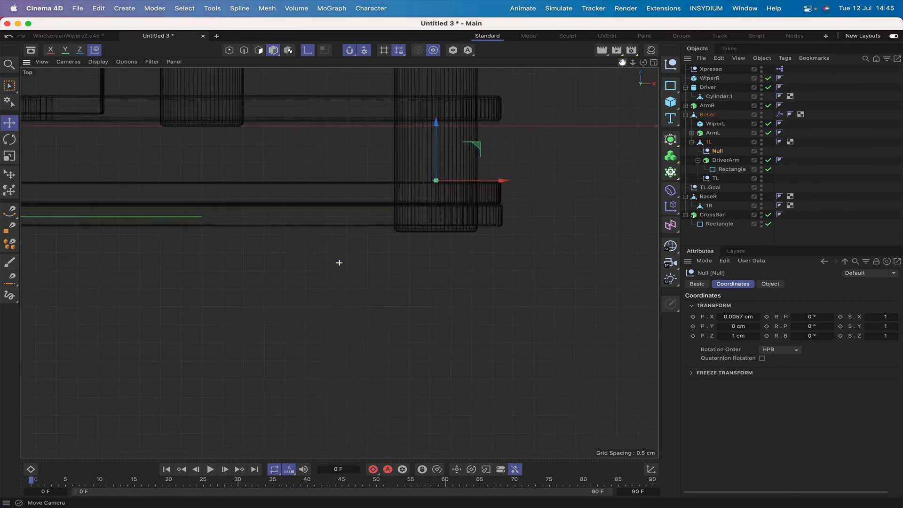
{"action": "right_click_drag", "start_coordinate": [625, 65], "coordinate": [628, 63]}
{"action": "left_click_drag", "start_coordinate": [521, 78], "coordinate": [522, 112]}
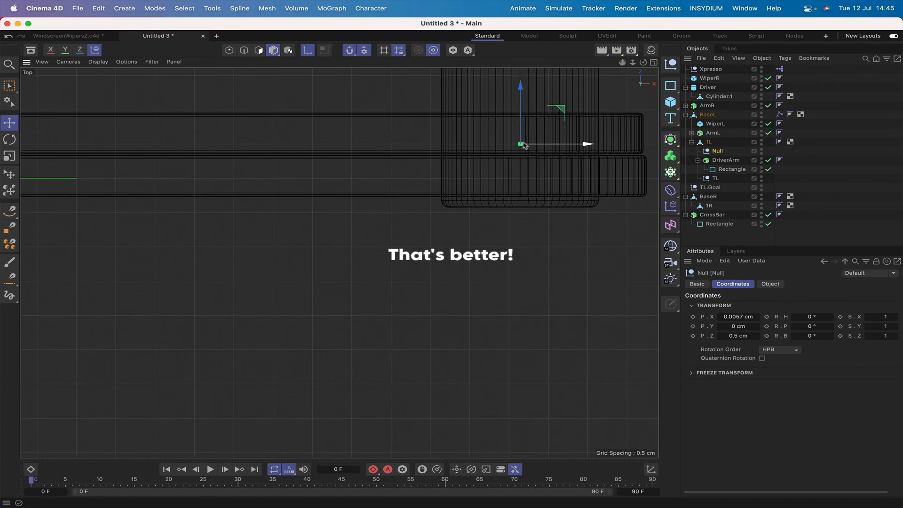
Make WiperR and ArmR children of BaseR, and make CrossBar a child of 1R
{"action": "left_click_drag", "start_coordinate": [622, 63], "coordinate": [338, 262]}
{"action": "right_click_drag", "start_coordinate": [339, 262], "coordinate": [338, 262]}
{"action": "left_click_drag", "start_coordinate": [338, 262], "coordinate": [622, 65]}
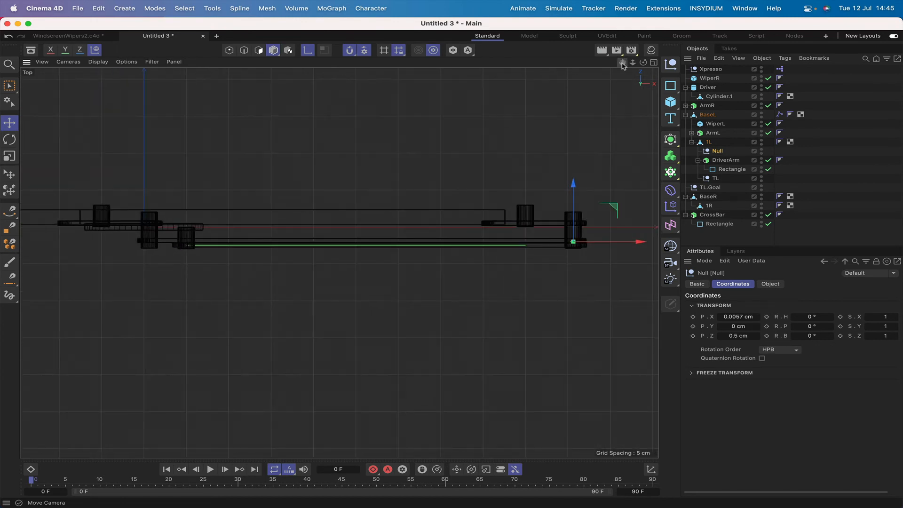
{"action": "key", "text": "F1"}
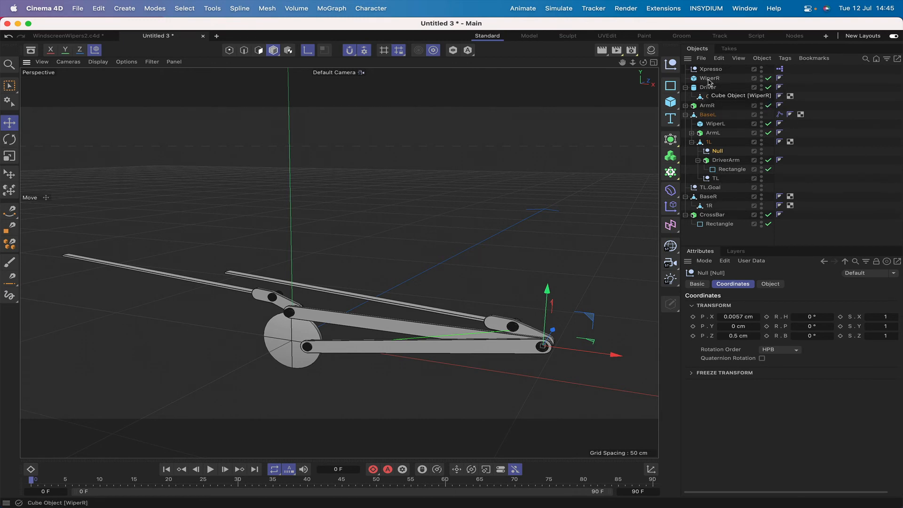
{"action": "left_click_drag", "start_coordinate": [720, 78], "coordinate": [724, 171]}
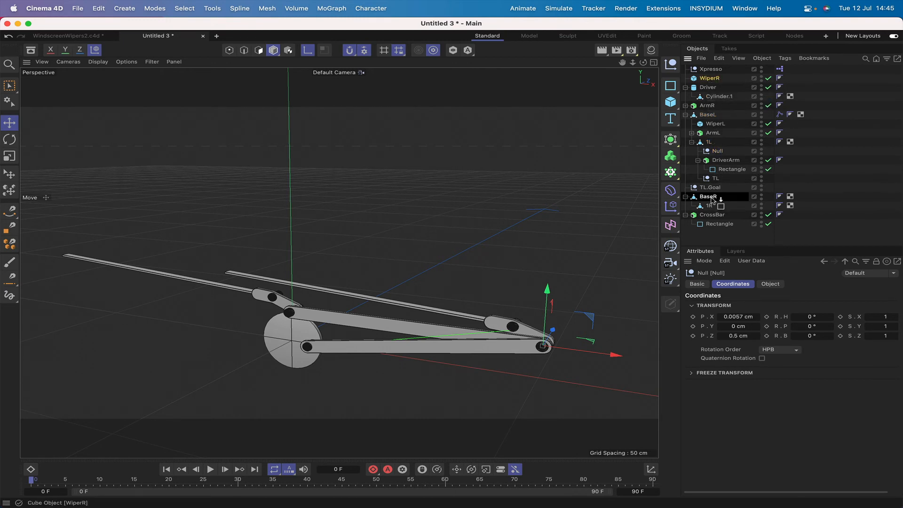
{"action": "left_click_drag", "start_coordinate": [712, 201], "coordinate": [712, 200]}
{"action": "left_click_drag", "start_coordinate": [707, 97], "coordinate": [724, 202]}
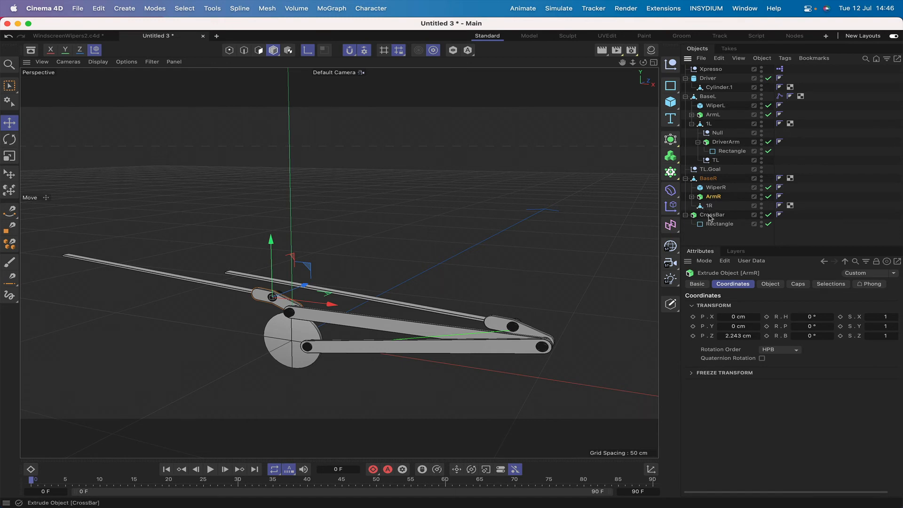
{"action": "left_click_drag", "start_coordinate": [709, 211], "coordinate": [710, 209]}
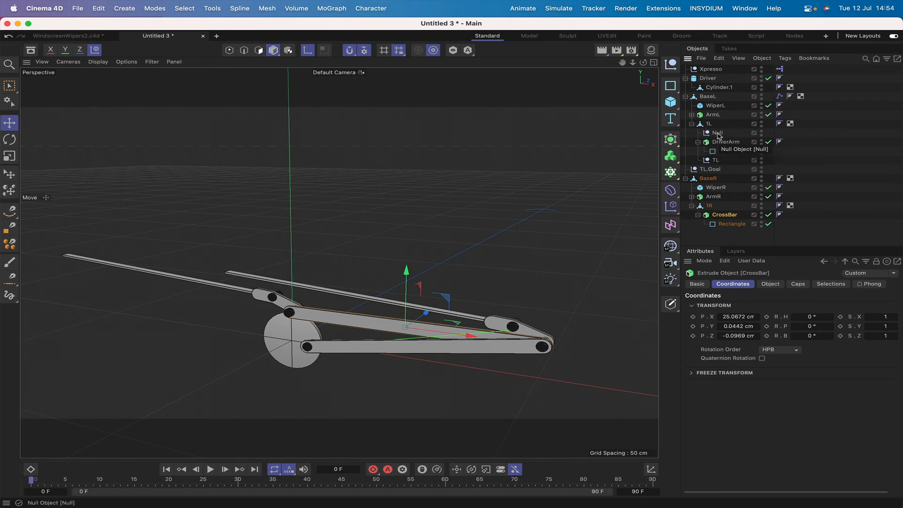
Copy the null from 1L into 1R, order it below CrossBar and rename the copy TR
{"action": "left_click", "coordinate": [718, 133]}
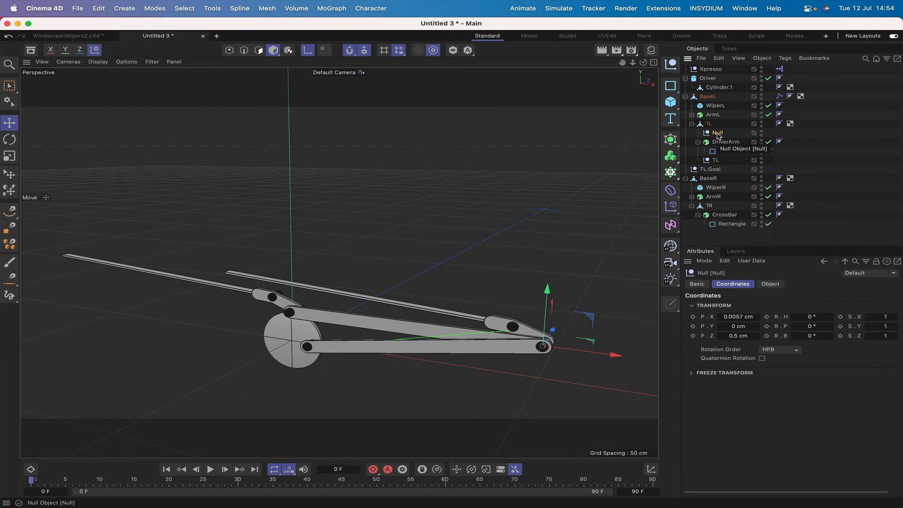
{"action": "left_click_drag", "start_coordinate": [718, 135], "coordinate": [708, 211]}
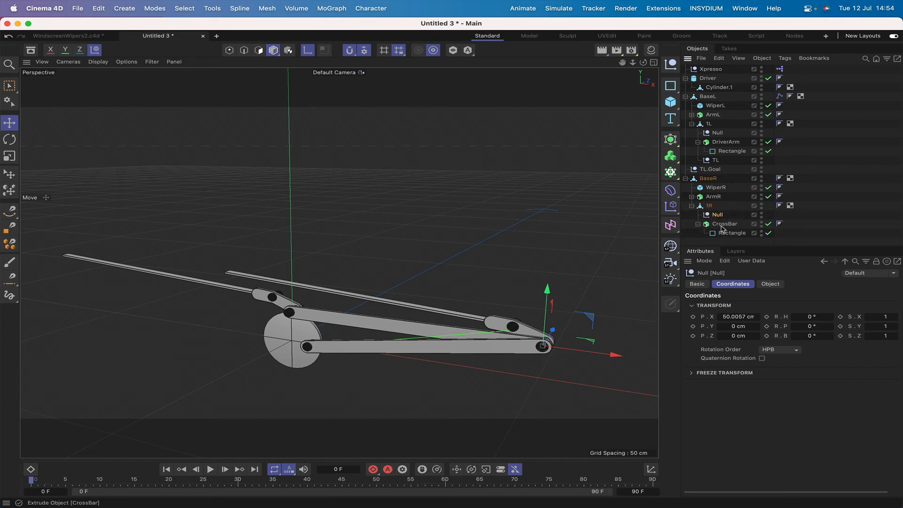
{"action": "left_click_drag", "start_coordinate": [722, 227], "coordinate": [718, 211]}
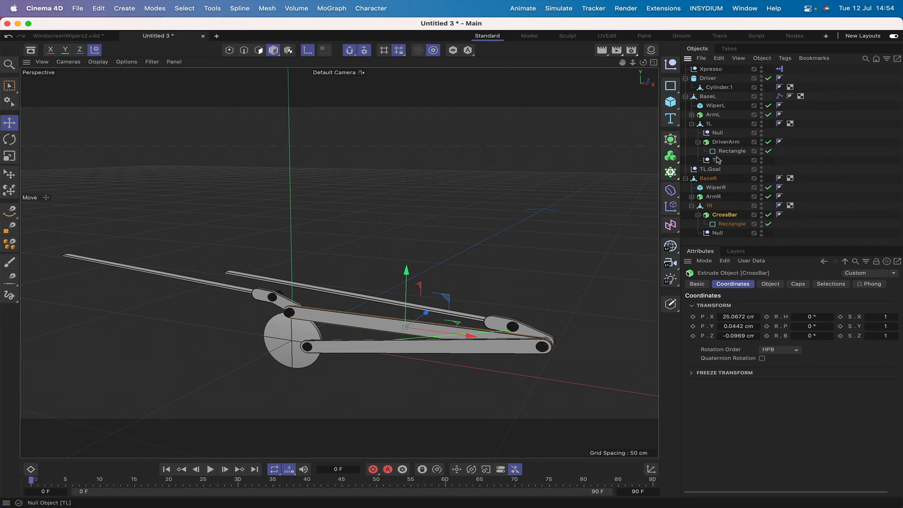
{"action": "double_click", "coordinate": [718, 233]}
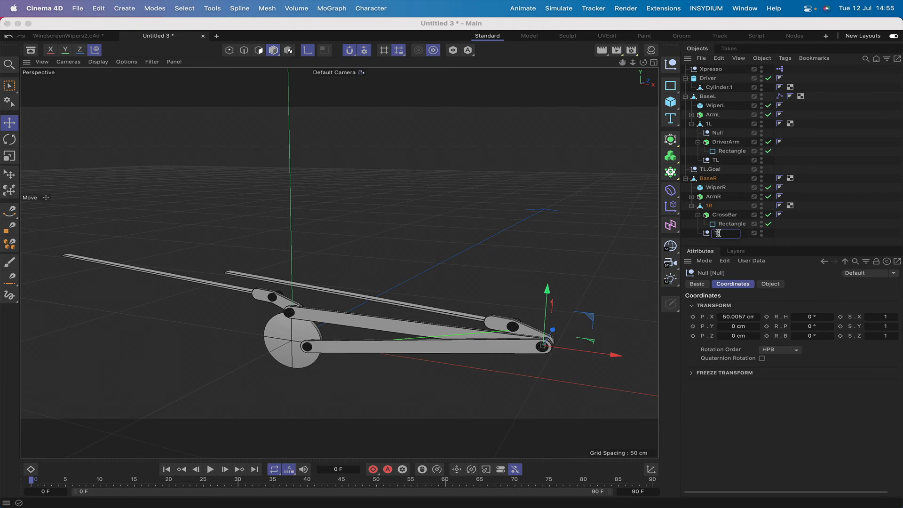
{"action": "type", "text": "TR"}
{"action": "key", "text": "Return"}
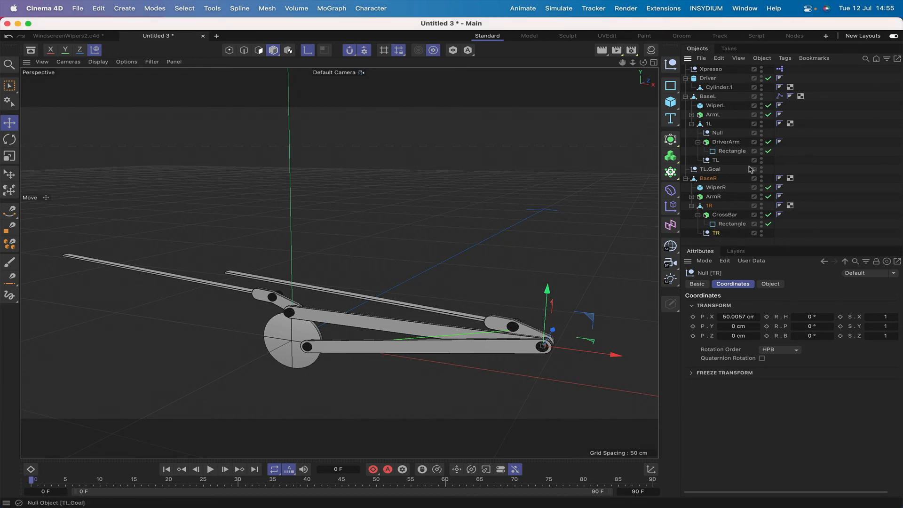
Add an IK tag to BaseR with TR as its end object and create a goal for it
{"action": "left_click", "coordinate": [711, 179]}
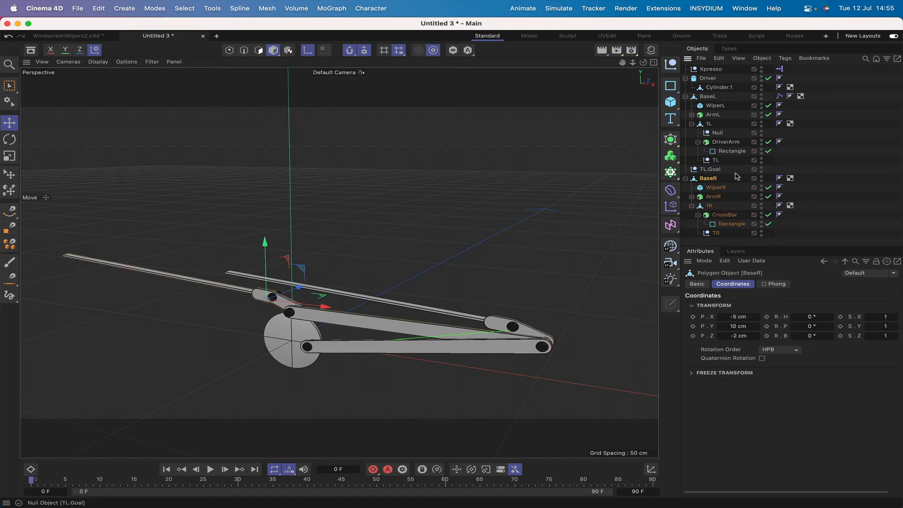
{"action": "left_click", "coordinate": [785, 58]}
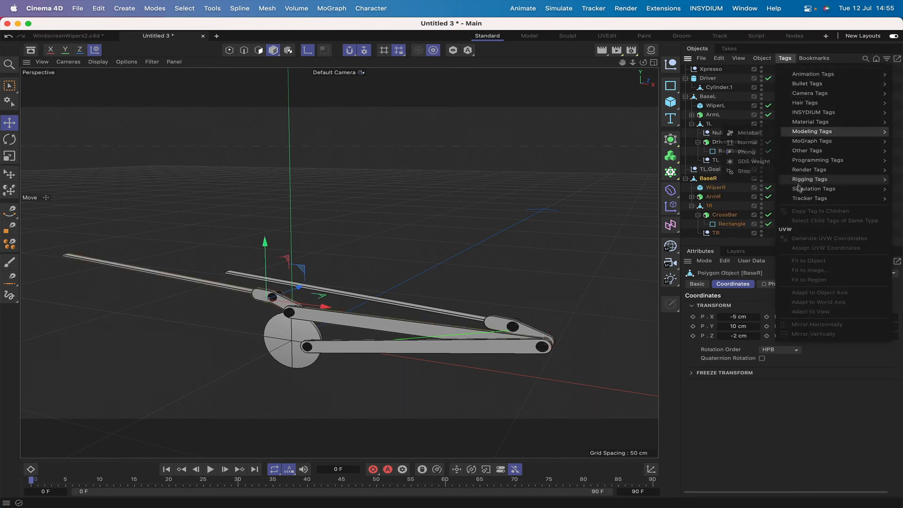
{"action": "mouse_move", "coordinate": [799, 170]}
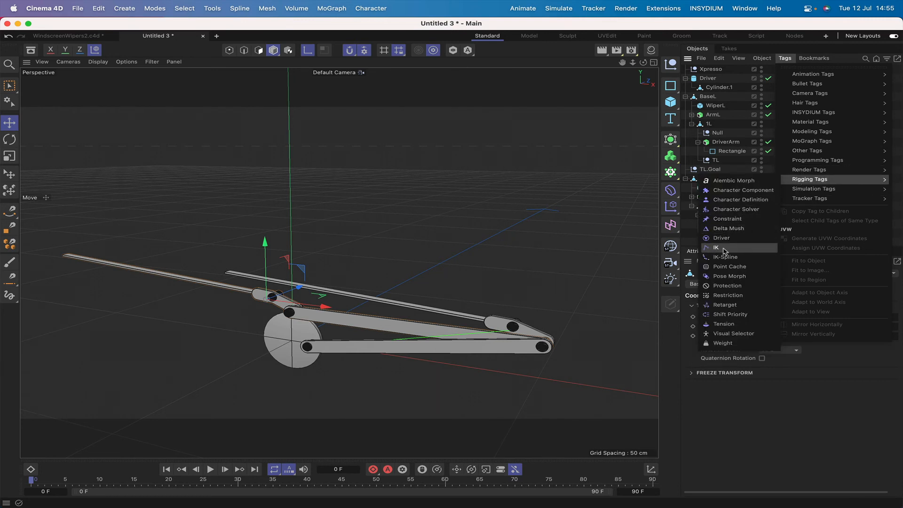
{"action": "left_click", "coordinate": [727, 251]}
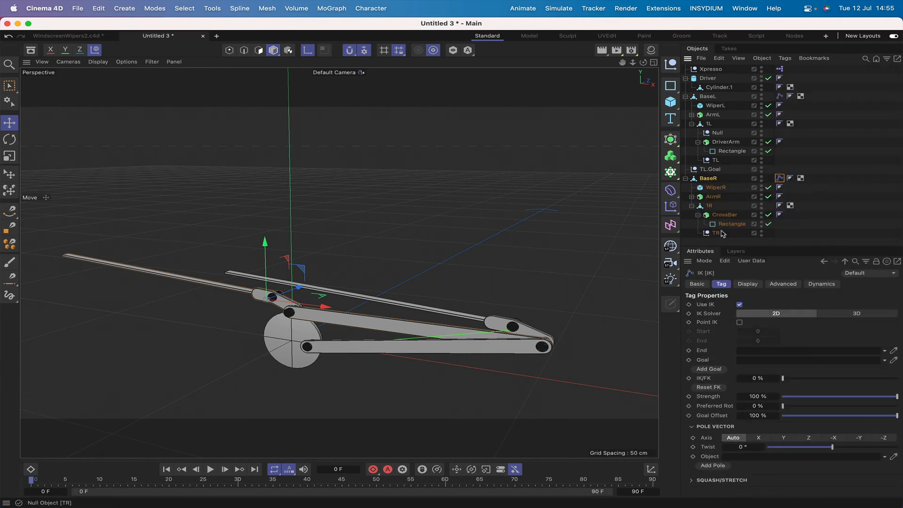
{"action": "left_click_drag", "start_coordinate": [716, 233], "coordinate": [716, 234]}
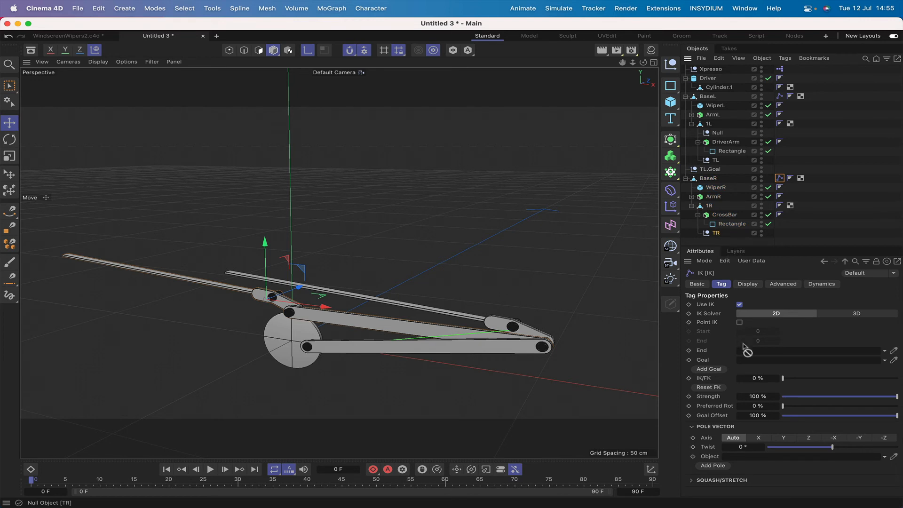
{"action": "left_click_drag", "start_coordinate": [745, 349], "coordinate": [745, 350]}
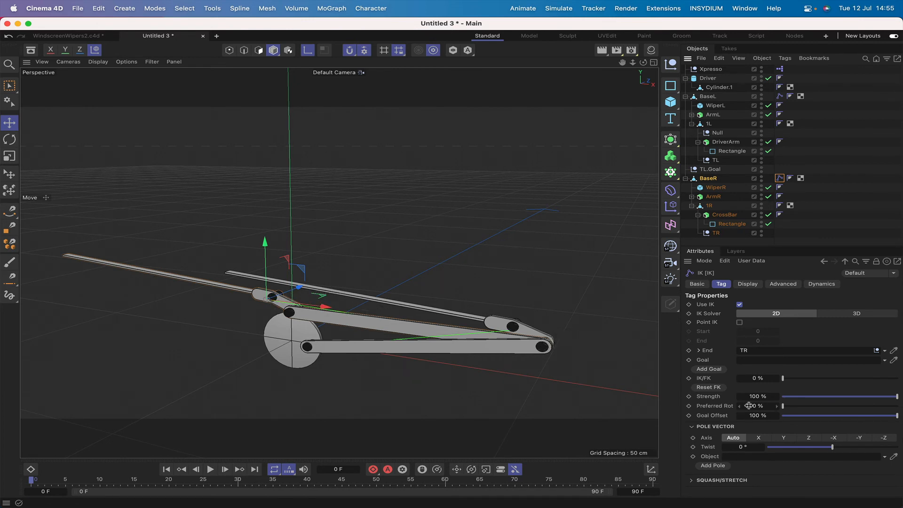
{"action": "left_click", "coordinate": [715, 370]}
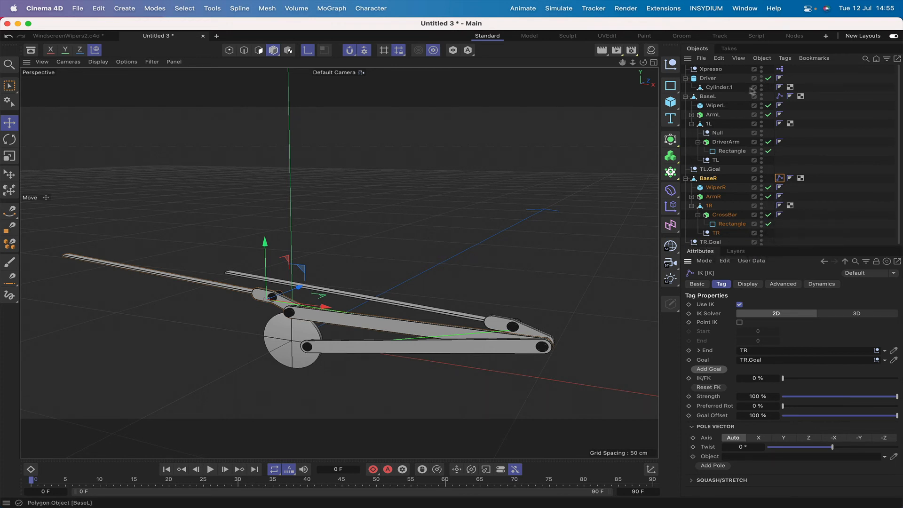
Add another XPresso tag to the Xpresso null
{"action": "left_click", "coordinate": [711, 69]}
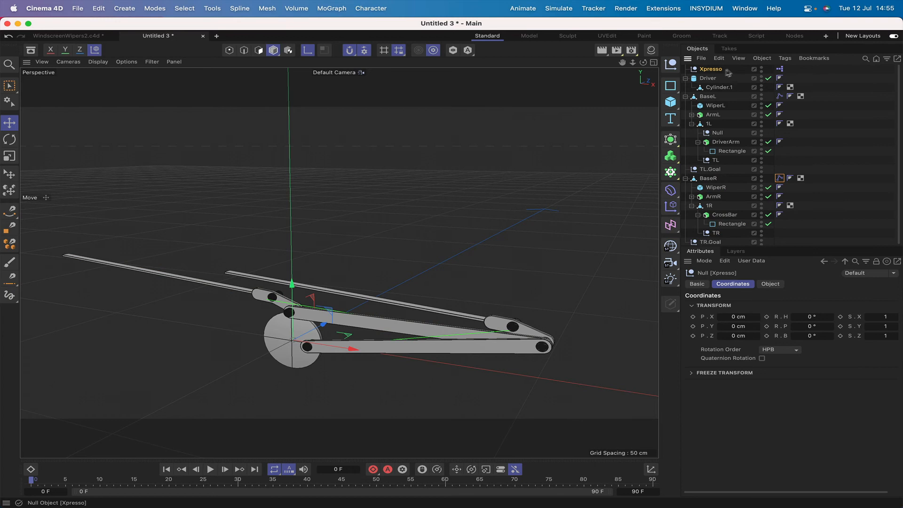
{"action": "left_click", "coordinate": [785, 58]}
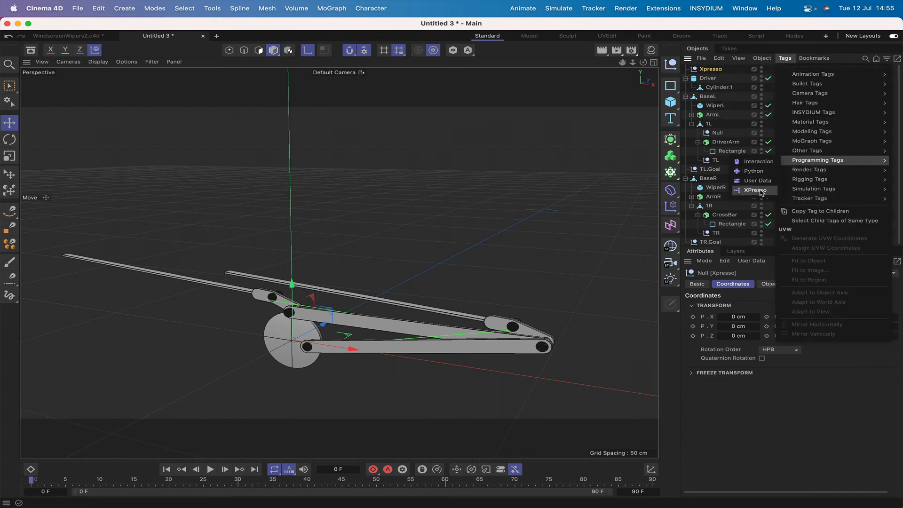
{"action": "left_click", "coordinate": [758, 190]}
{"action": "left_click_drag", "start_coordinate": [739, 182], "coordinate": [342, 94]}
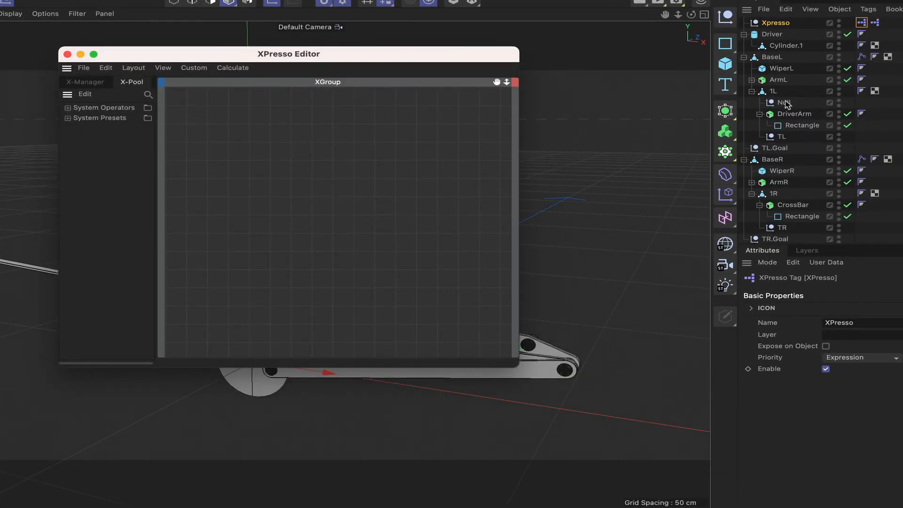
Add the null under 1L to the new XPresso graph with a Global Position output
{"action": "left_click_drag", "start_coordinate": [784, 105], "coordinate": [242, 149]}
{"action": "left_click", "coordinate": [262, 144]}
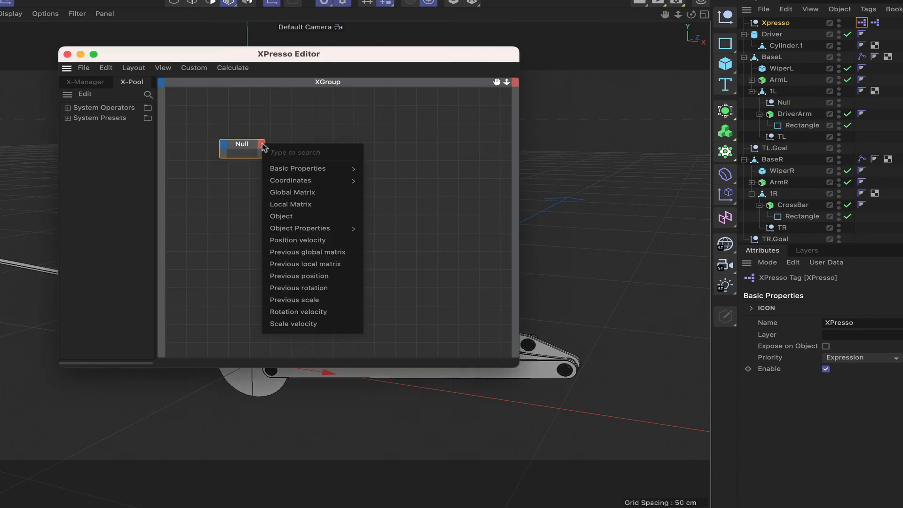
{"action": "mouse_move", "coordinate": [282, 184]}
{"action": "mouse_move", "coordinate": [391, 194]}
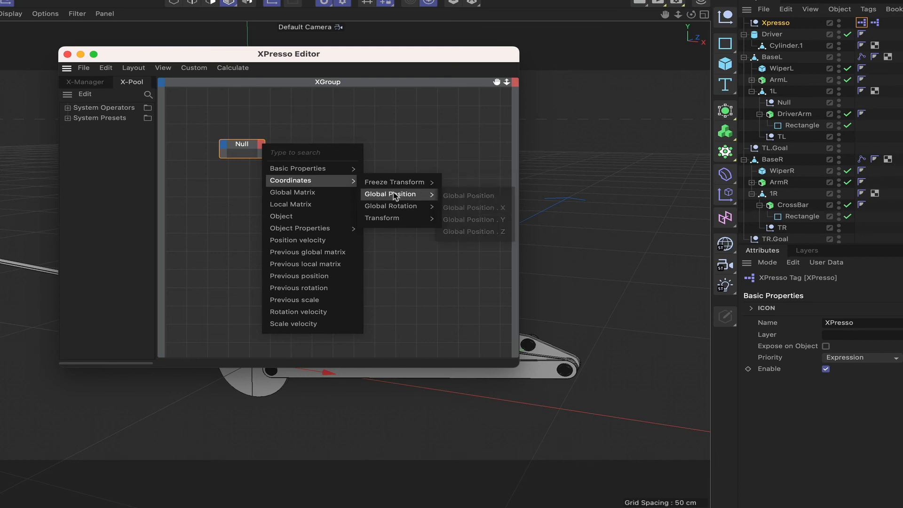
{"action": "left_click", "coordinate": [480, 204]}
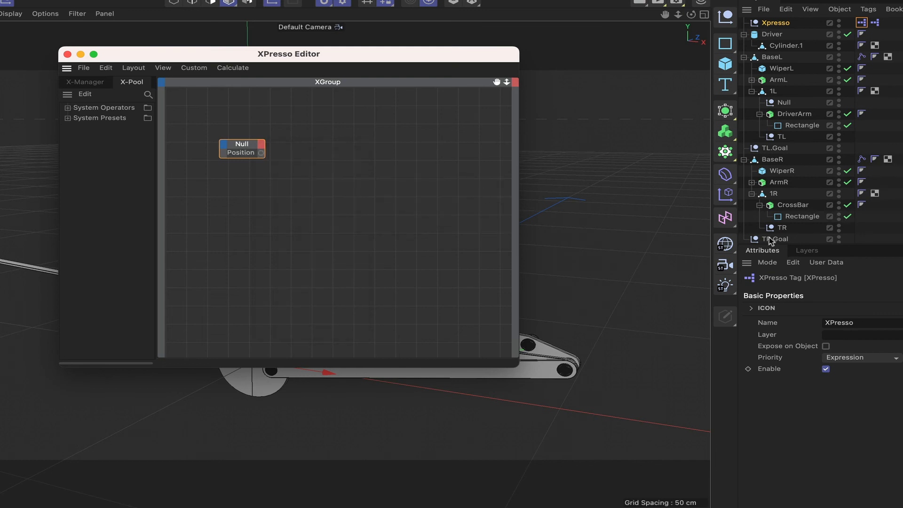
Add TR.Goal to the graph with a Global Position input, connect the Null node's Global Position to it, and close the XPresso Editor
{"action": "left_click_drag", "start_coordinate": [771, 242], "coordinate": [370, 150]}
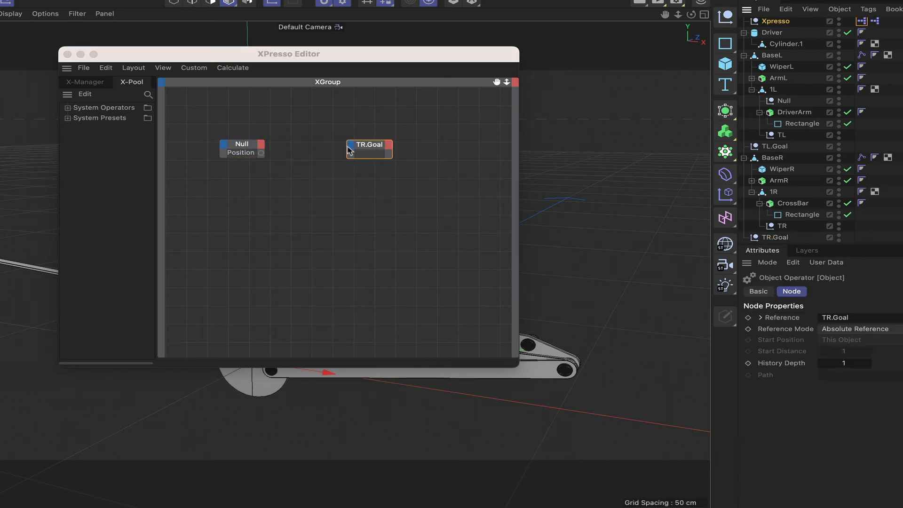
{"action": "left_click", "coordinate": [350, 144]}
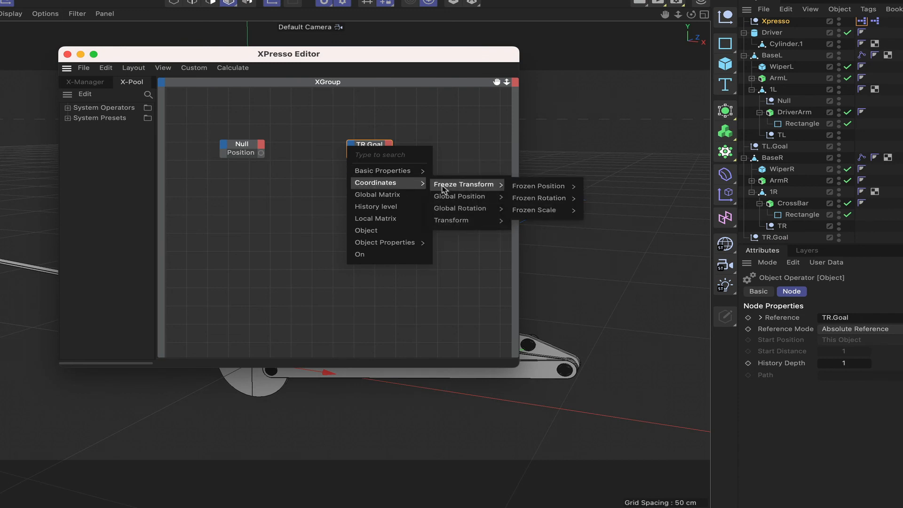
{"action": "mouse_move", "coordinate": [426, 185]}
{"action": "mouse_move", "coordinate": [460, 197]}
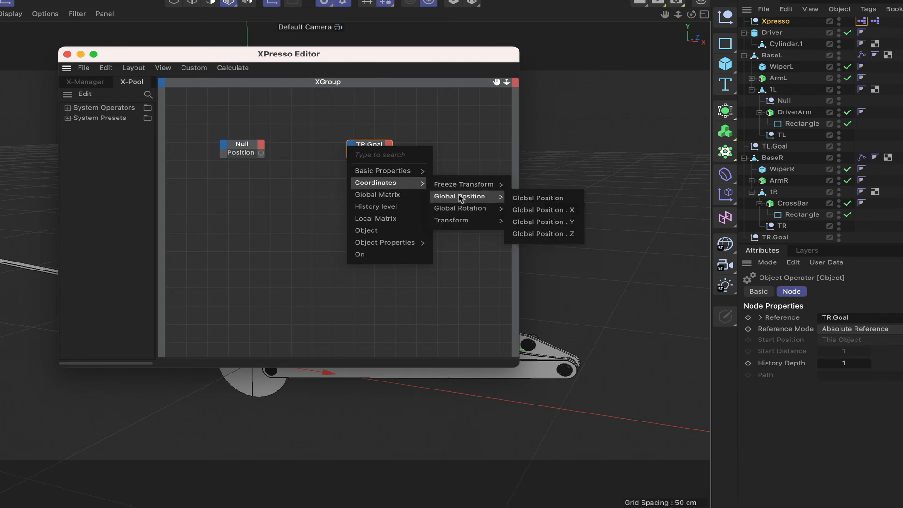
{"action": "left_click", "coordinate": [536, 197]}
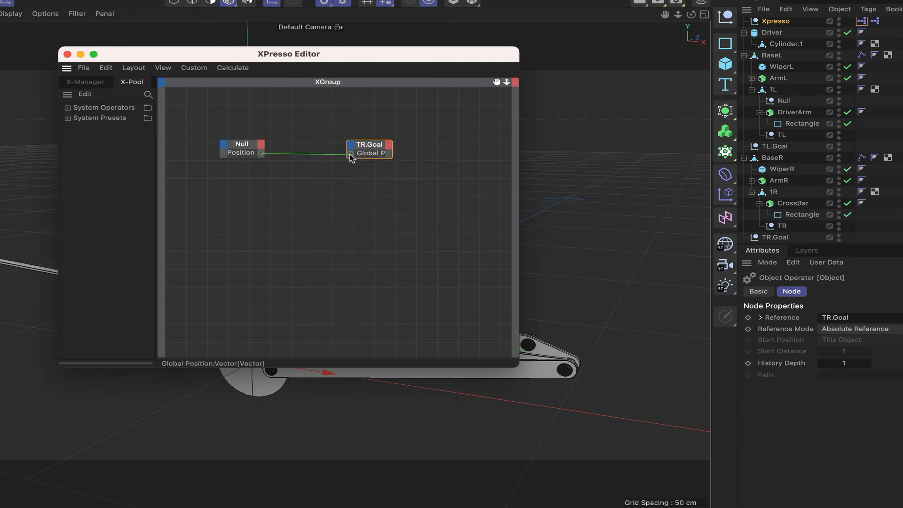
{"action": "double_click", "coordinate": [245, 145]}
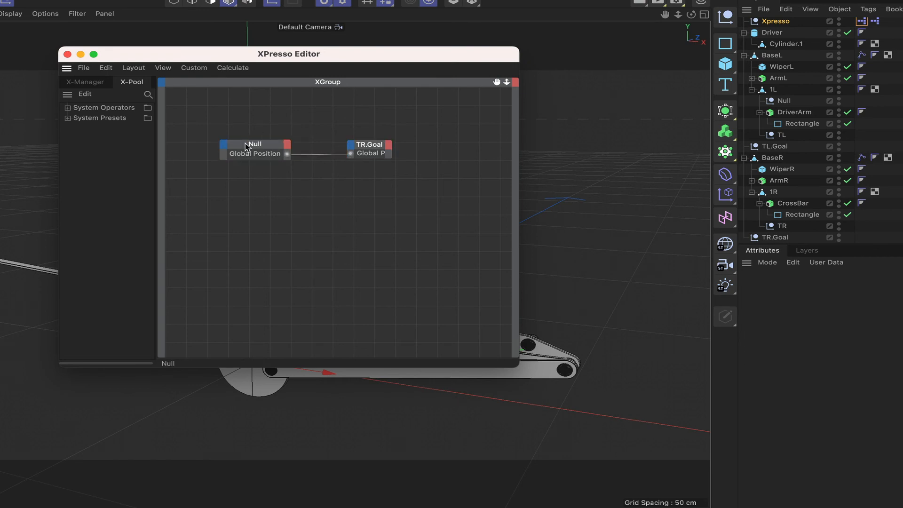
{"action": "double_click", "coordinate": [361, 141]}
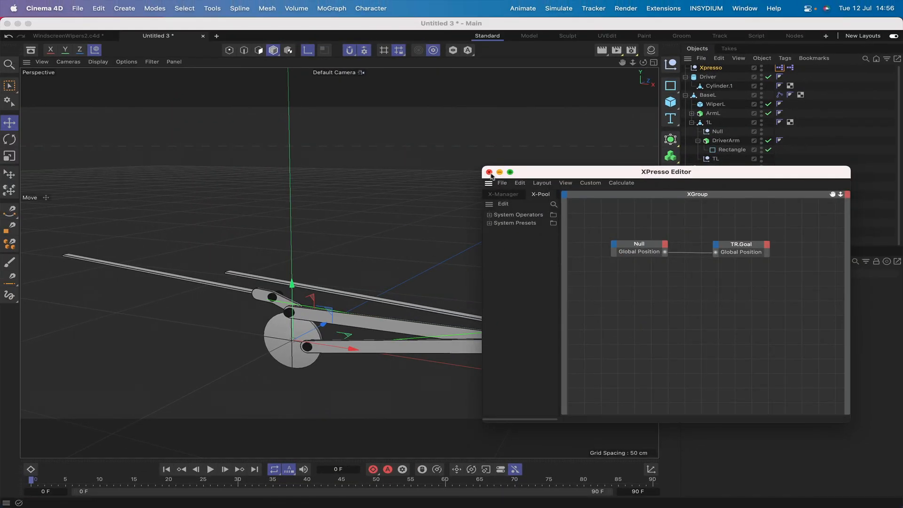
{"action": "left_click", "coordinate": [502, 149]}
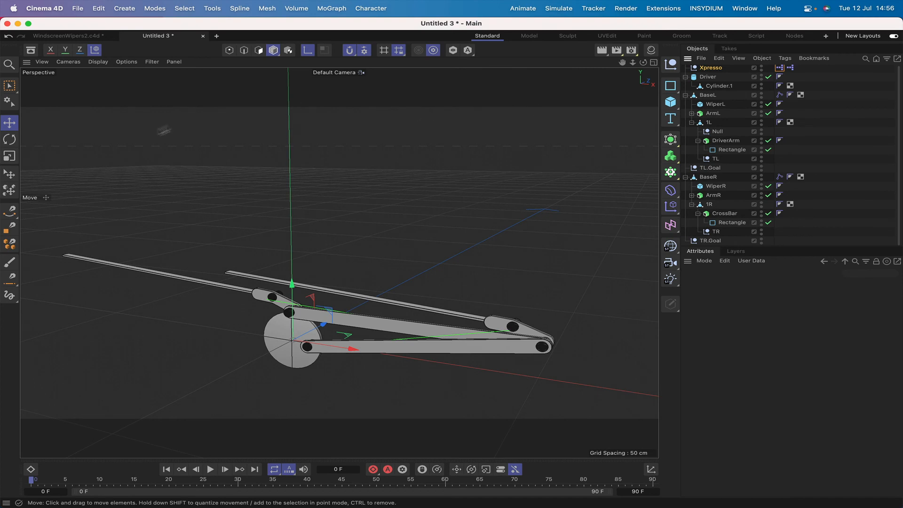
Turn off axis modification and snapping, and rotate Driver to a bank angle of about 1088.6° to test the wiper linkage
{"action": "left_click", "coordinate": [10, 139]}
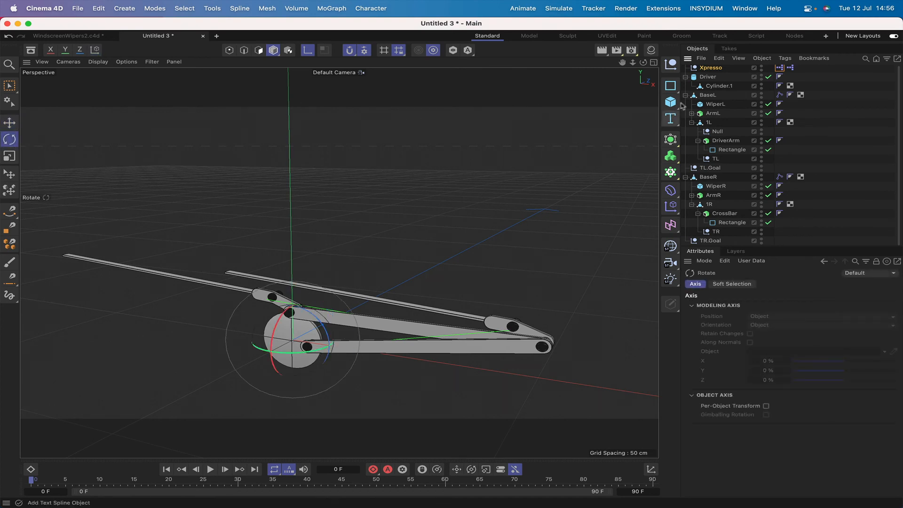
{"action": "left_click", "coordinate": [707, 77]}
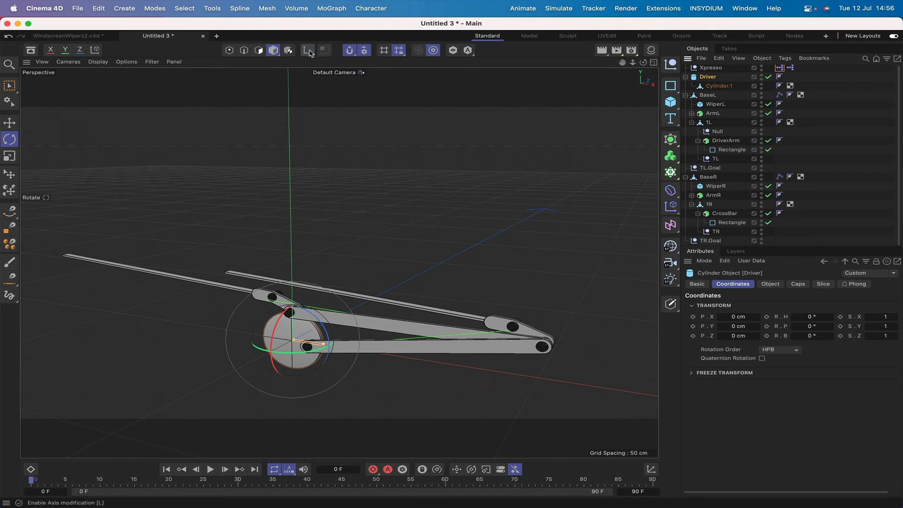
{"action": "left_click", "coordinate": [350, 50]}
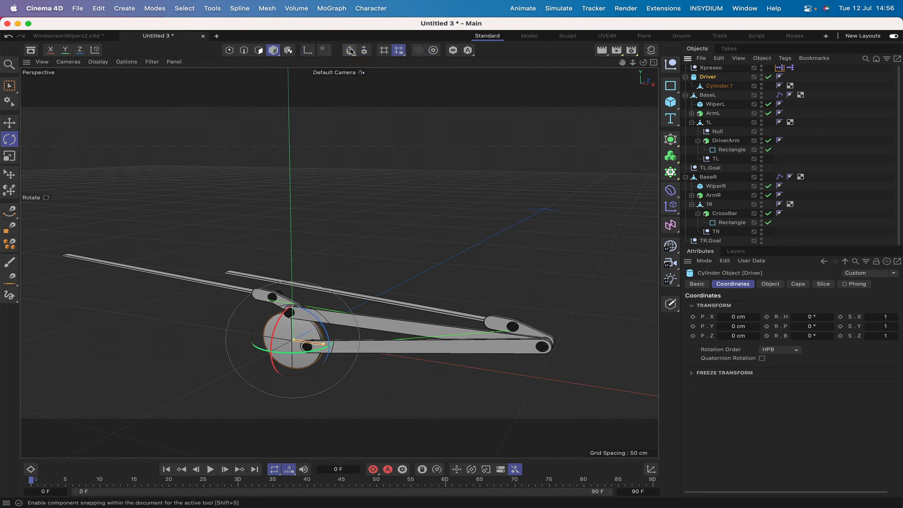
{"action": "mouse_move", "coordinate": [326, 341]}
{"action": "left_mouse_down"}
{"action": "mouse_move", "coordinate": [323, 334]}
{"action": "mouse_move", "coordinate": [310, 353]}
{"action": "mouse_move", "coordinate": [291, 354]}
{"action": "mouse_move", "coordinate": [278, 339]}
{"action": "mouse_move", "coordinate": [292, 324]}
{"action": "mouse_move", "coordinate": [309, 333]}
{"action": "mouse_move", "coordinate": [310, 349]}
{"action": "mouse_move", "coordinate": [282, 353]}
{"action": "mouse_move", "coordinate": [278, 343]}
{"action": "mouse_move", "coordinate": [297, 332]}
{"action": "mouse_move", "coordinate": [308, 342]}
{"action": "mouse_move", "coordinate": [300, 356]}
{"action": "mouse_move", "coordinate": [276, 351]}
{"action": "mouse_move", "coordinate": [282, 335]}
{"action": "mouse_move", "coordinate": [309, 337]}
{"action": "left_mouse_up"}
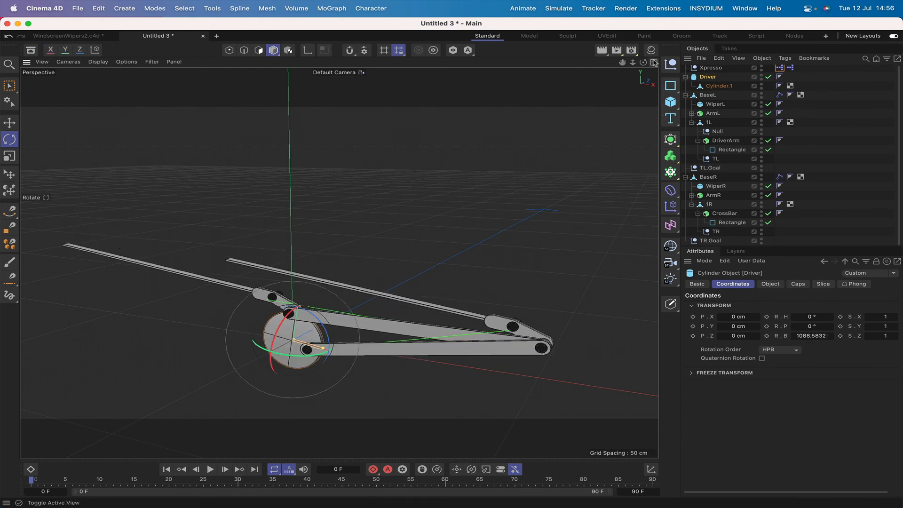
{"action": "left_click_drag", "start_coordinate": [643, 62], "coordinate": [642, 80]}
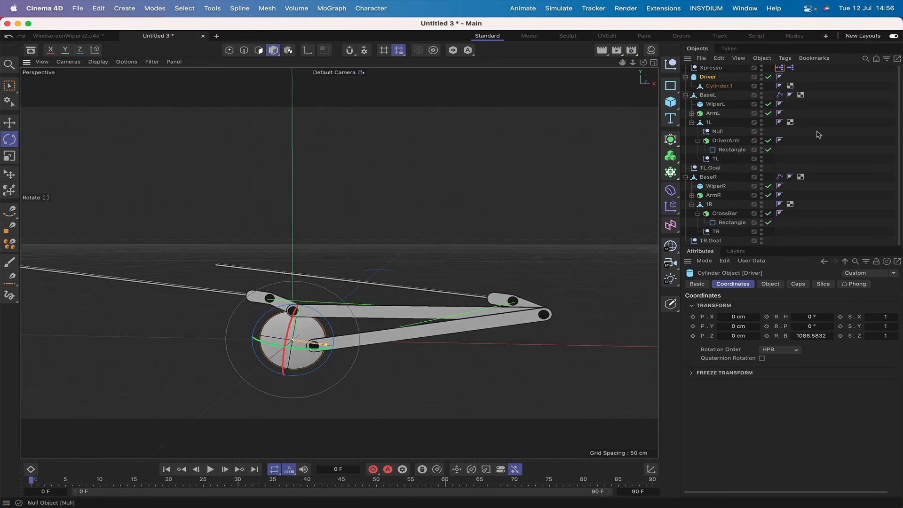
Open the Xpresso null's second XPresso tag, review the graph linking Null to TR.Goal, and close the editor
{"action": "scroll", "coordinate": [705, 70], "scroll_direction": "up", "scroll_amount": 1}
{"action": "left_click", "coordinate": [710, 70]}
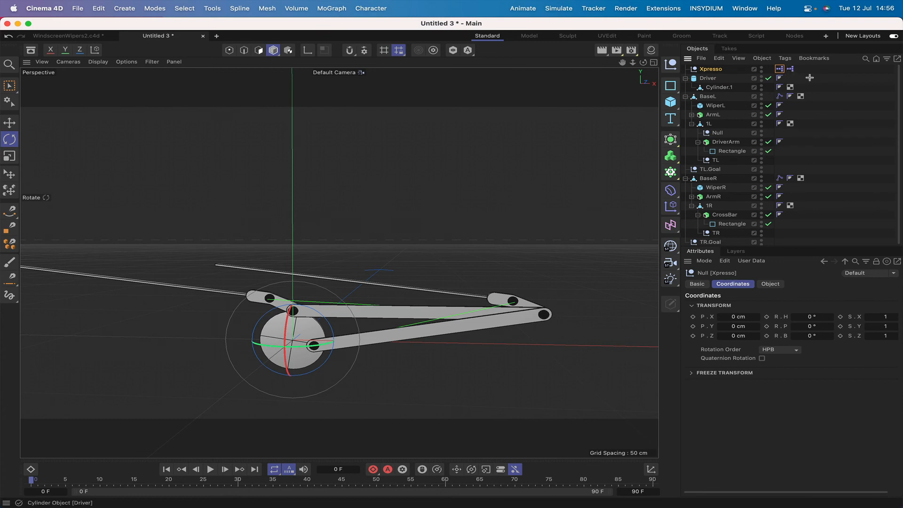
{"action": "double_click", "coordinate": [790, 69]}
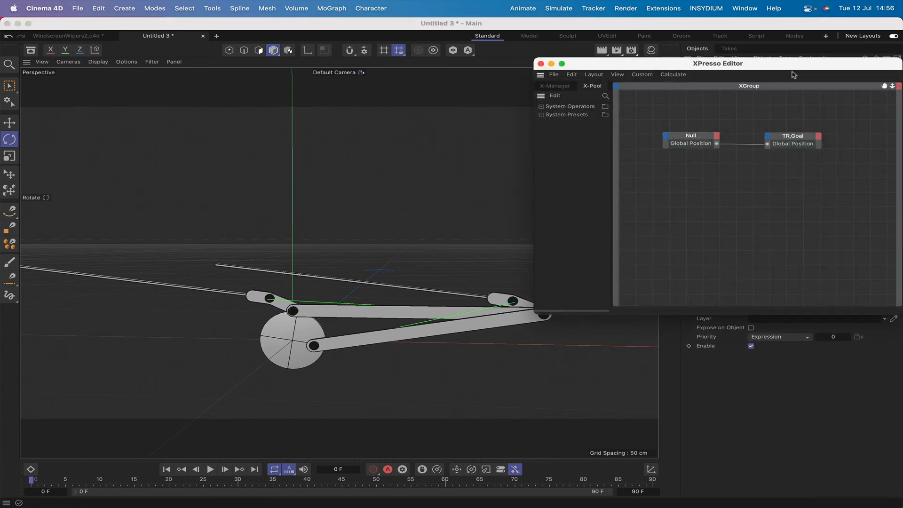
{"action": "left_click_drag", "start_coordinate": [805, 69], "coordinate": [739, 195]}
{"action": "left_click", "coordinate": [793, 68]}
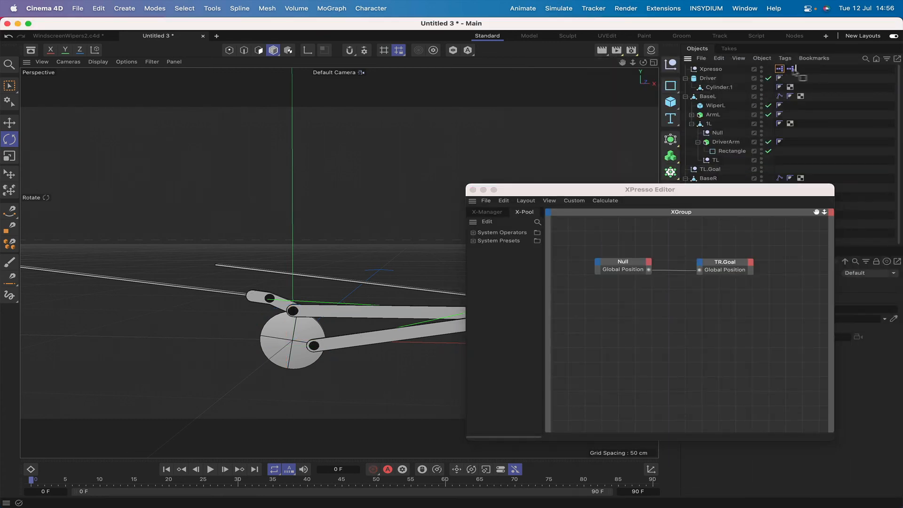
{"action": "left_click", "coordinate": [473, 190]}
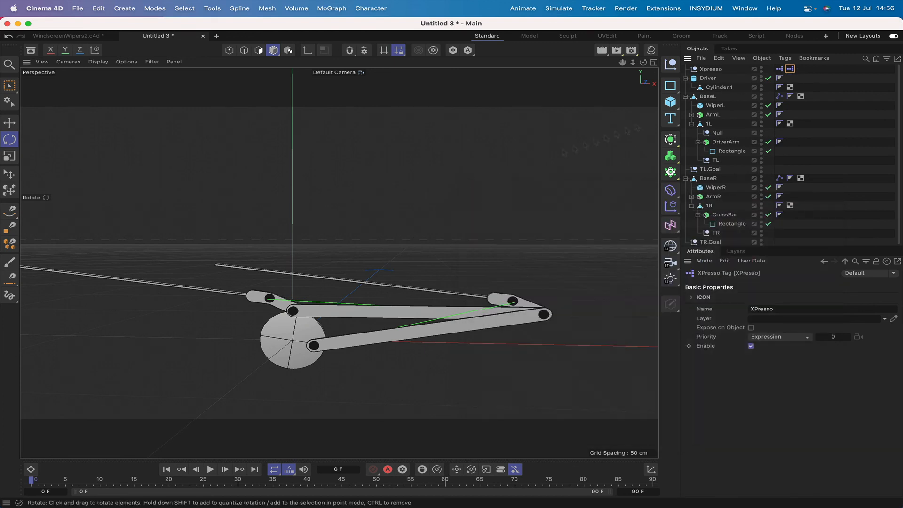
Add a third XPresso tag to the Xpresso null
{"action": "left_click", "coordinate": [712, 69]}
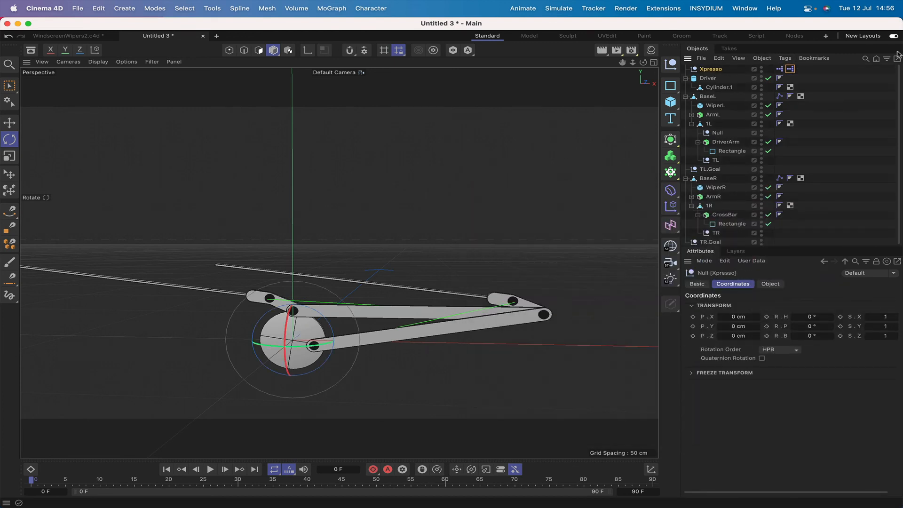
{"action": "left_click", "coordinate": [785, 58]}
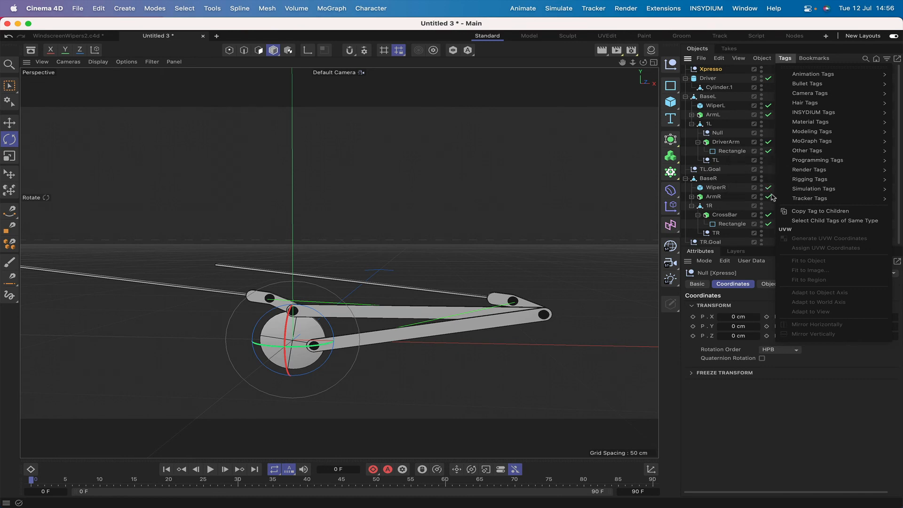
{"action": "mouse_move", "coordinate": [796, 158]}
{"action": "left_click", "coordinate": [751, 192]}
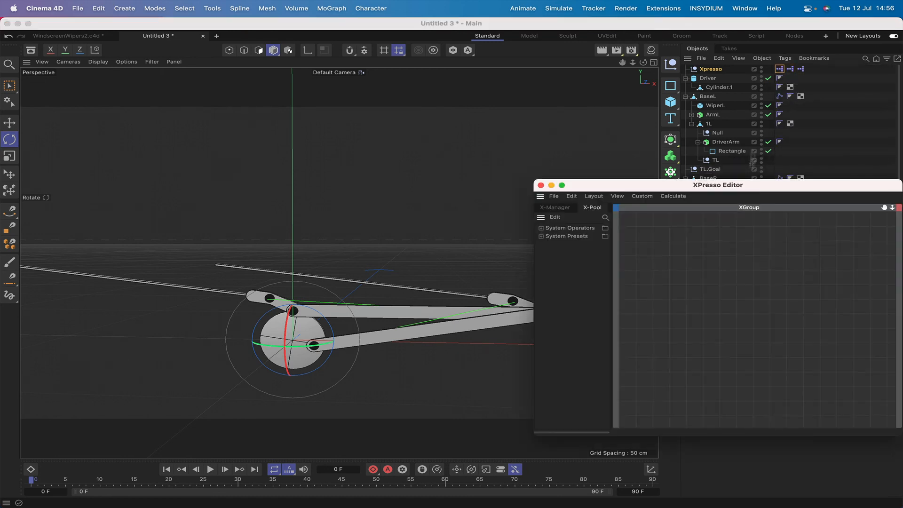
Add the Rotate preset from the Animation and Time system presets to the new XPresso graph
{"action": "left_click", "coordinate": [781, 72]}
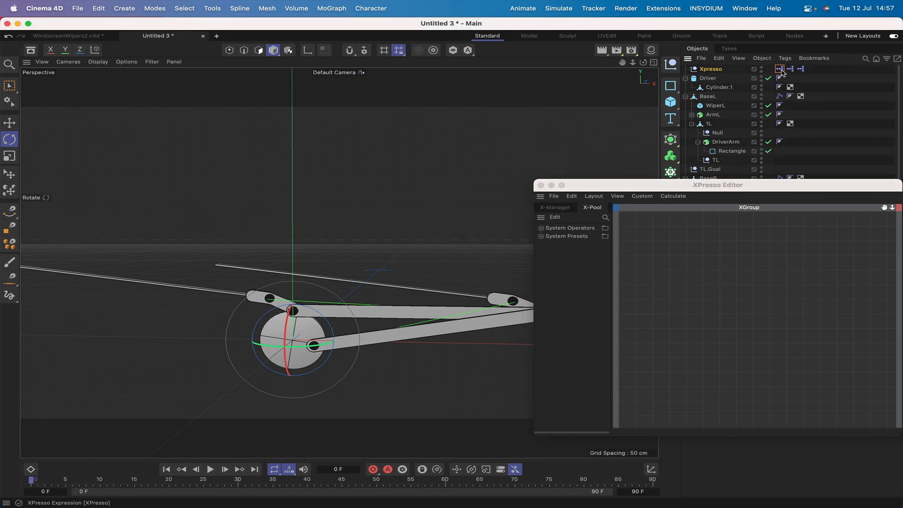
{"action": "left_click_drag", "start_coordinate": [704, 170], "coordinate": [344, 133]}
{"action": "left_click", "coordinate": [90, 194]}
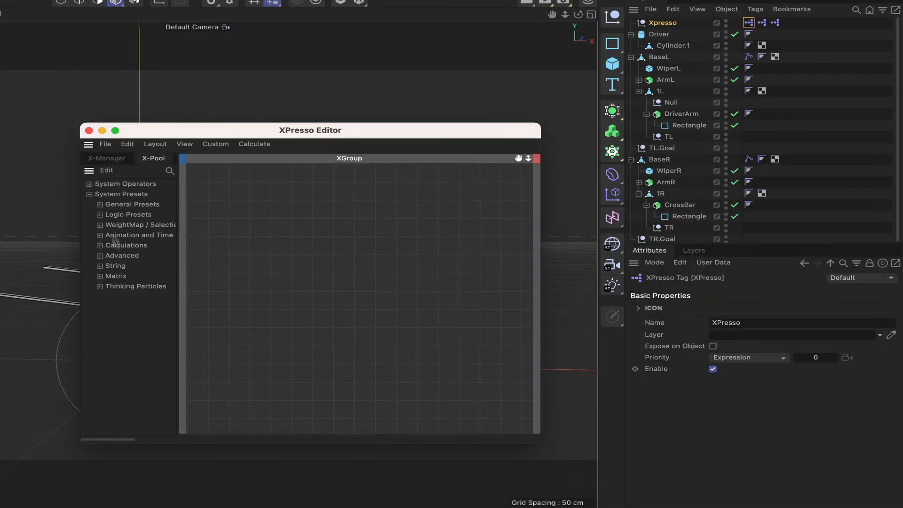
{"action": "left_click", "coordinate": [99, 235]}
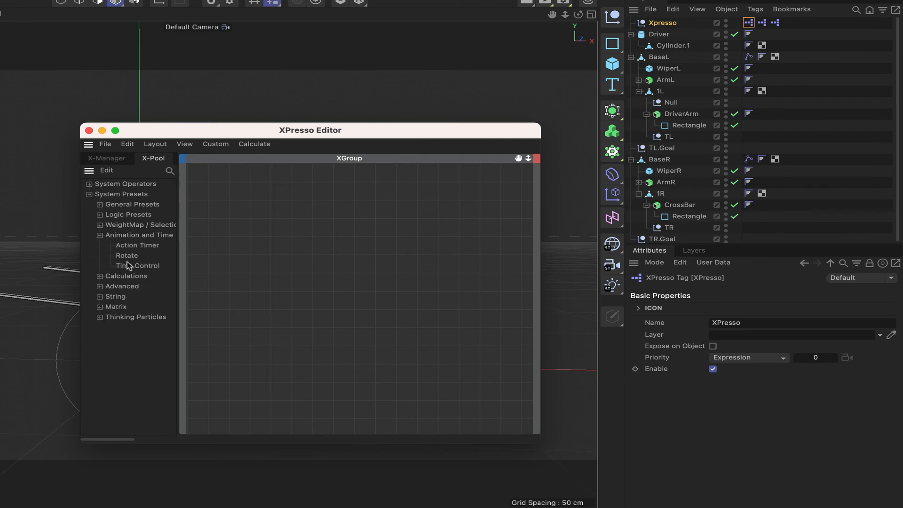
{"action": "left_click_drag", "start_coordinate": [124, 256], "coordinate": [259, 230]}
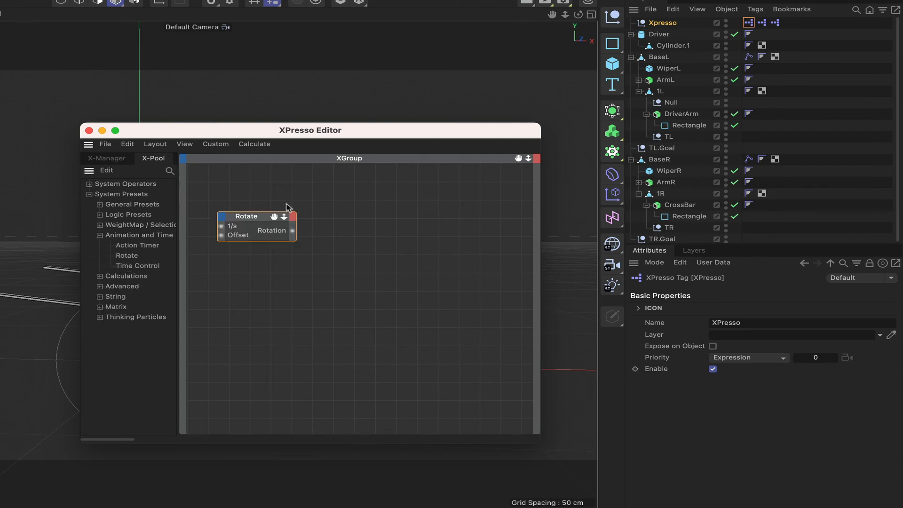
Add Driver to the graph with a Rotation . B input and connect the Rotate node's Rotation output to it
{"action": "left_click", "coordinate": [659, 35]}
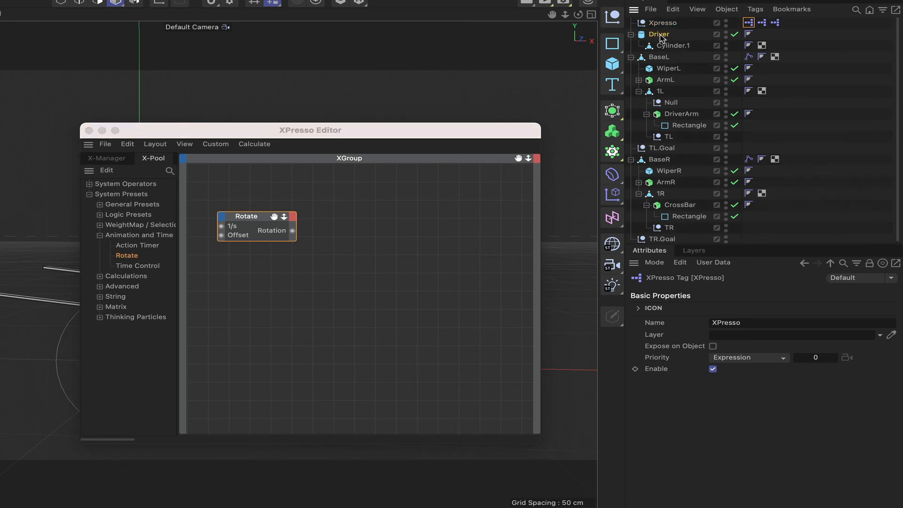
{"action": "left_click_drag", "start_coordinate": [341, 234], "coordinate": [342, 234]}
{"action": "left_click_drag", "start_coordinate": [411, 125], "coordinate": [439, 101]}
{"action": "left_click", "coordinate": [366, 205]}
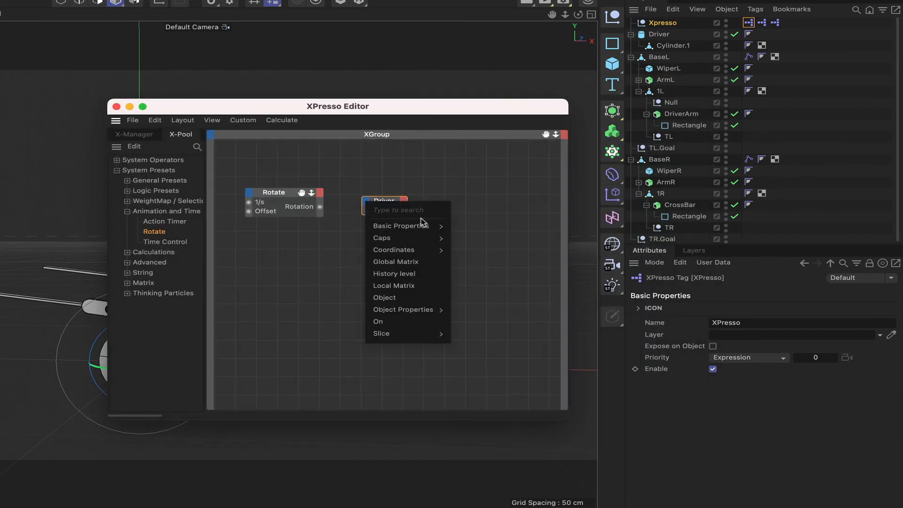
{"action": "mouse_move", "coordinate": [409, 239]}
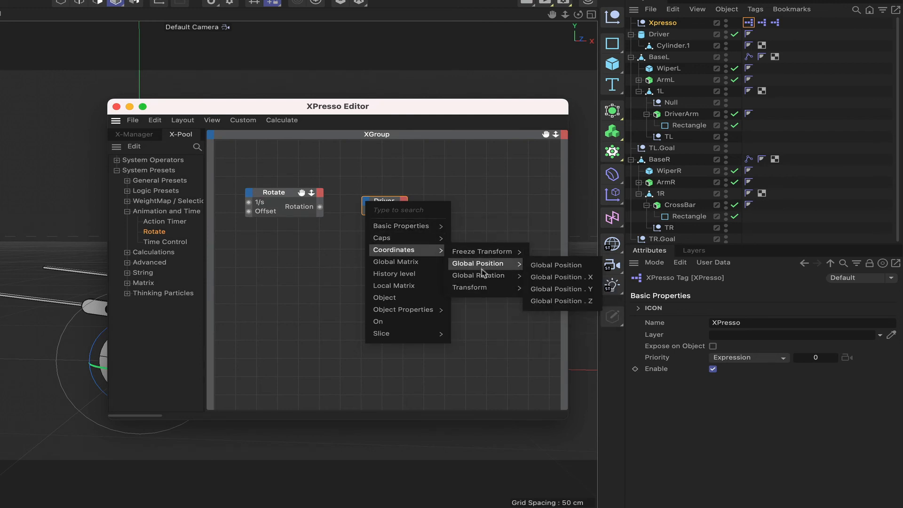
{"action": "mouse_move", "coordinate": [485, 287]}
{"action": "mouse_move", "coordinate": [558, 291]}
{"action": "mouse_move", "coordinate": [568, 314]}
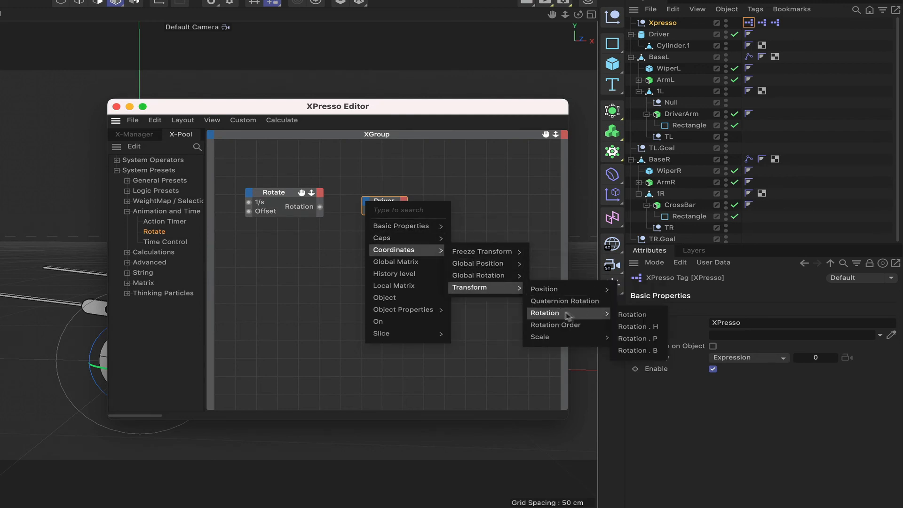
{"action": "left_click", "coordinate": [634, 349]}
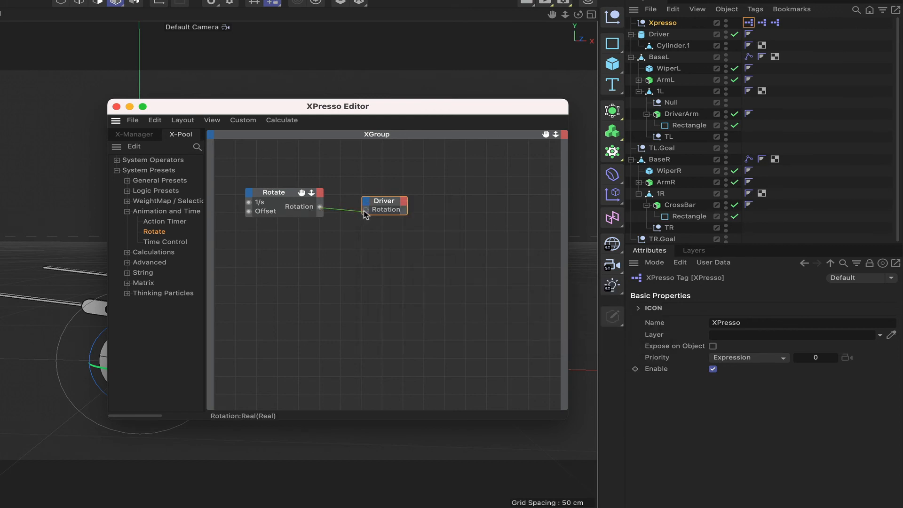
{"action": "left_click_drag", "start_coordinate": [365, 211], "coordinate": [367, 210]}
{"action": "left_click", "coordinate": [117, 106]}
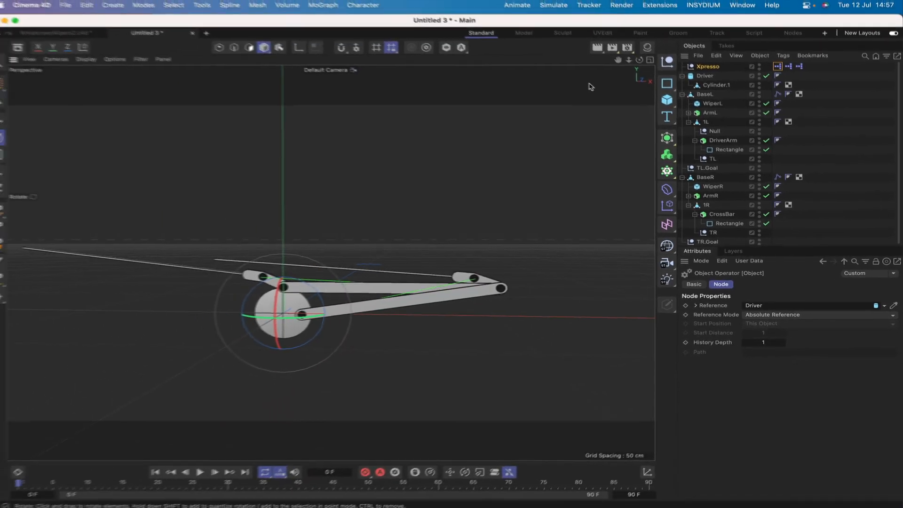
Play back the animation to test the automatically rotating Driver and the wiper linkage, and stop it
{"action": "left_click_drag", "start_coordinate": [623, 63], "coordinate": [621, 68]}
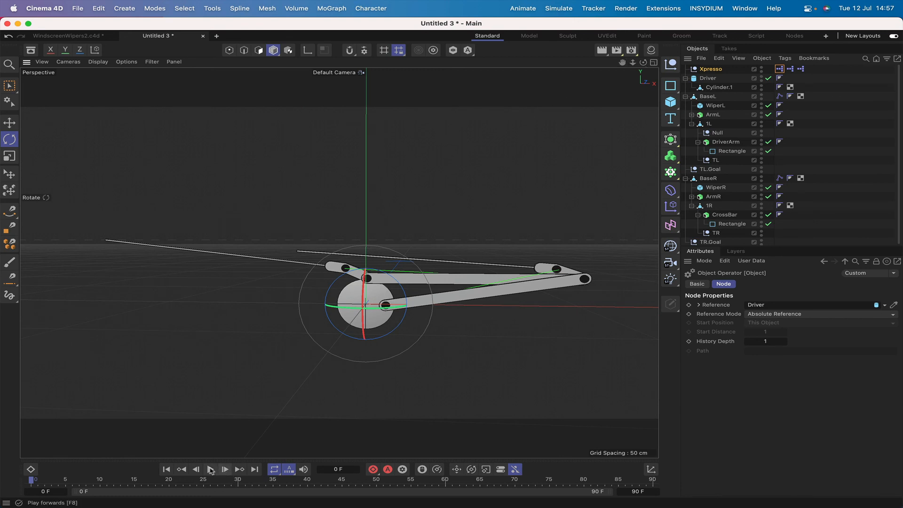
{"action": "left_click", "coordinate": [210, 470]}
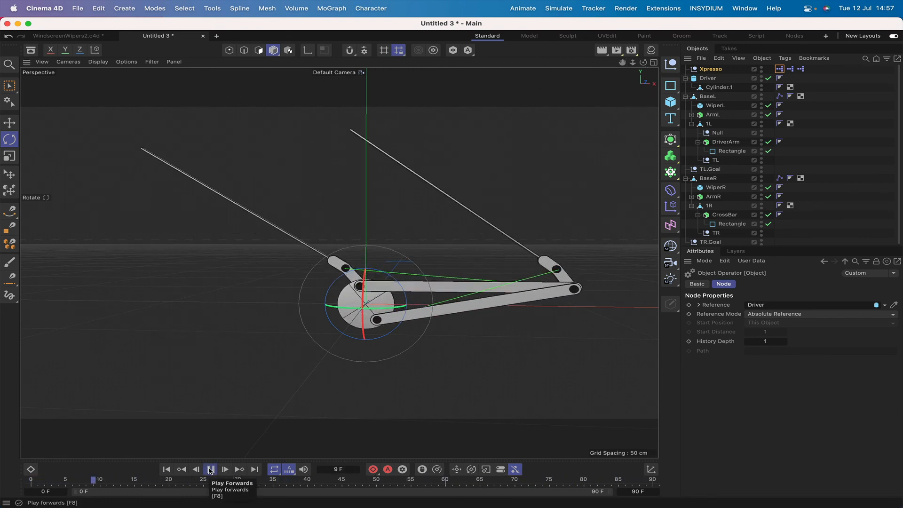
{"action": "left_click", "coordinate": [210, 469]}
Extend the animation length to 300 frames and play back the wiper motion, returning to the first frame
{"action": "left_click", "coordinate": [179, 469]}
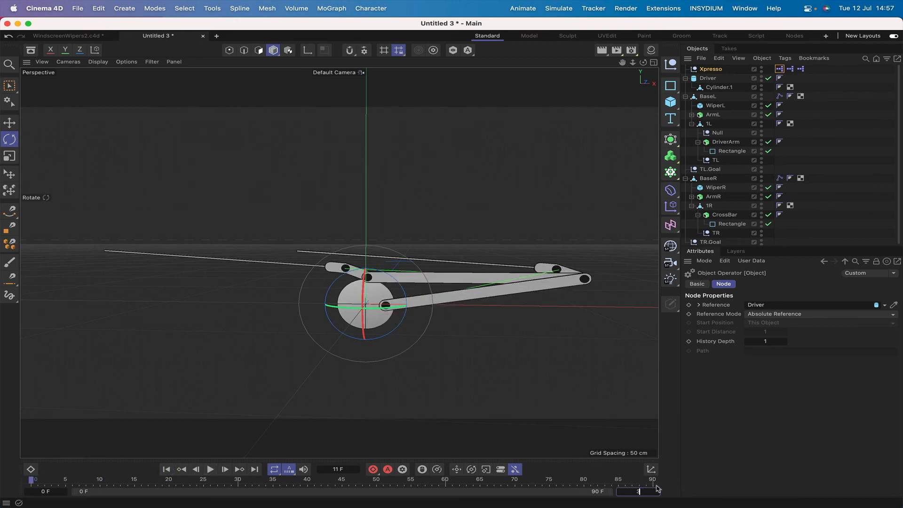
{"action": "key", "text": "Return"}
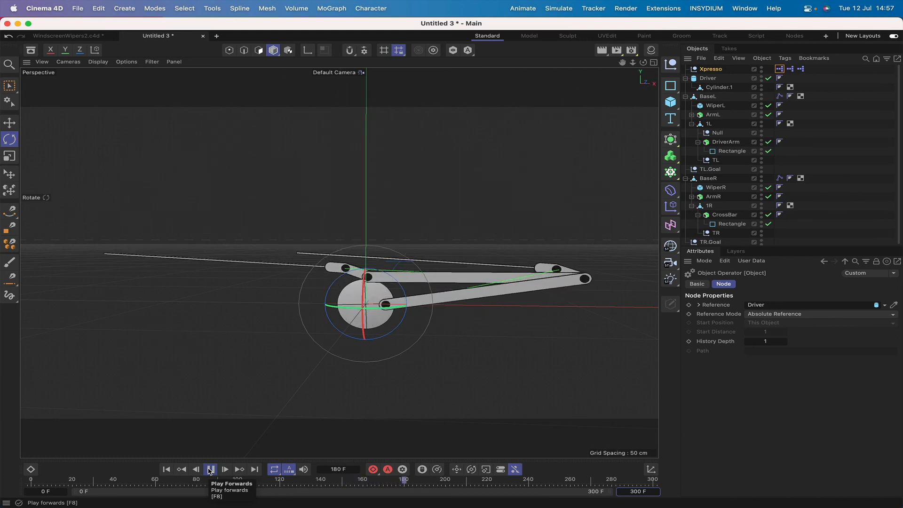
{"action": "left_click", "coordinate": [210, 469]}
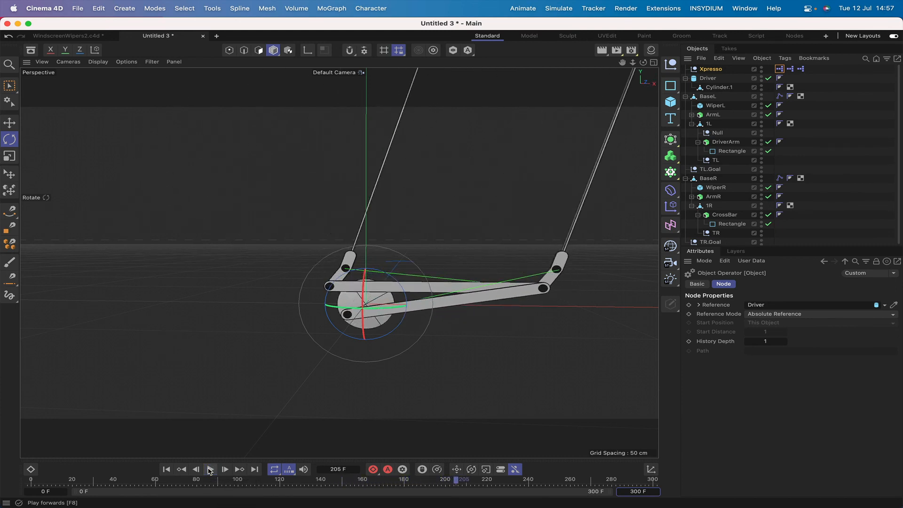
{"action": "left_click", "coordinate": [167, 469]}
{"action": "left_click", "coordinate": [167, 469]}
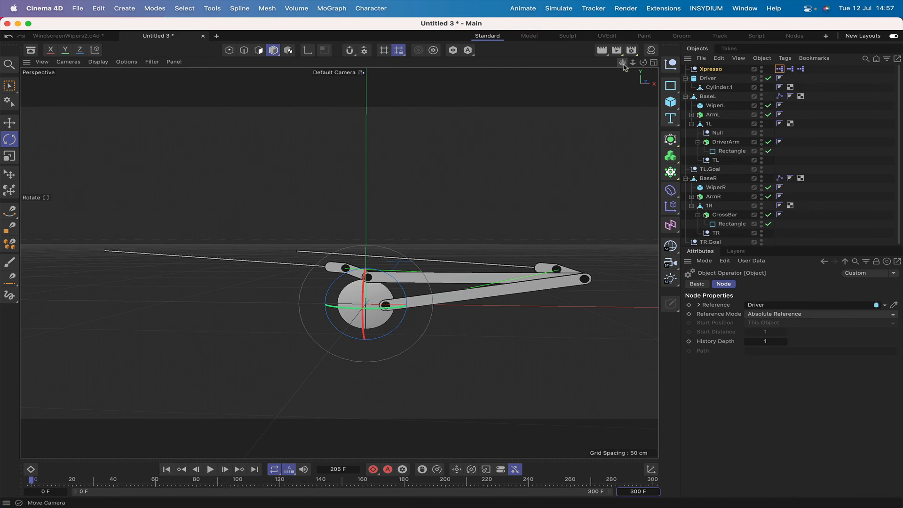
Examine the Priority settings of the Xpresso null's first XPresso tag and of BaseL's IK tag
{"action": "left_click_drag", "start_coordinate": [622, 64], "coordinate": [593, 85]}
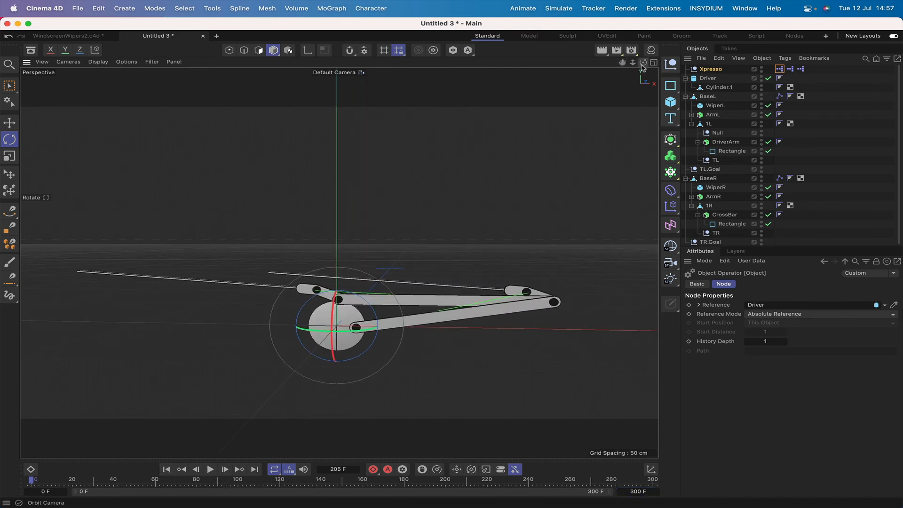
{"action": "left_click_drag", "start_coordinate": [642, 67], "coordinate": [608, 39]}
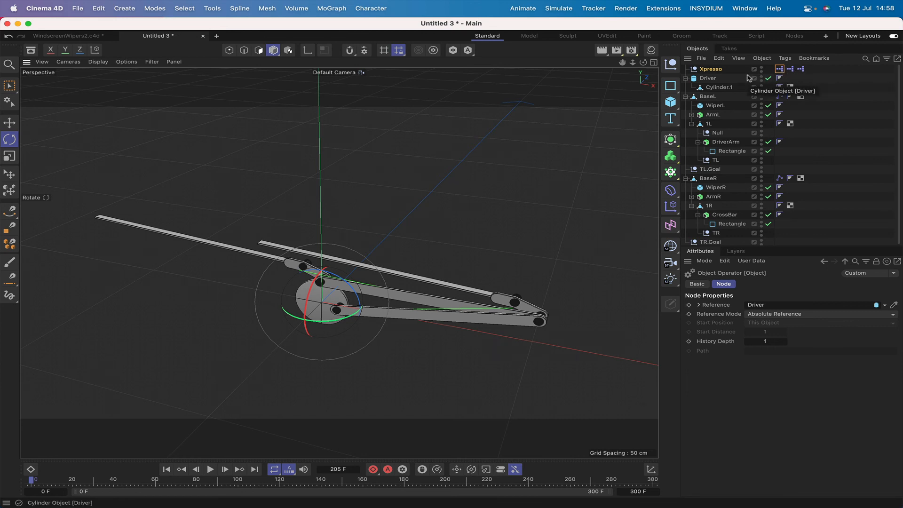
{"action": "left_click", "coordinate": [779, 69]}
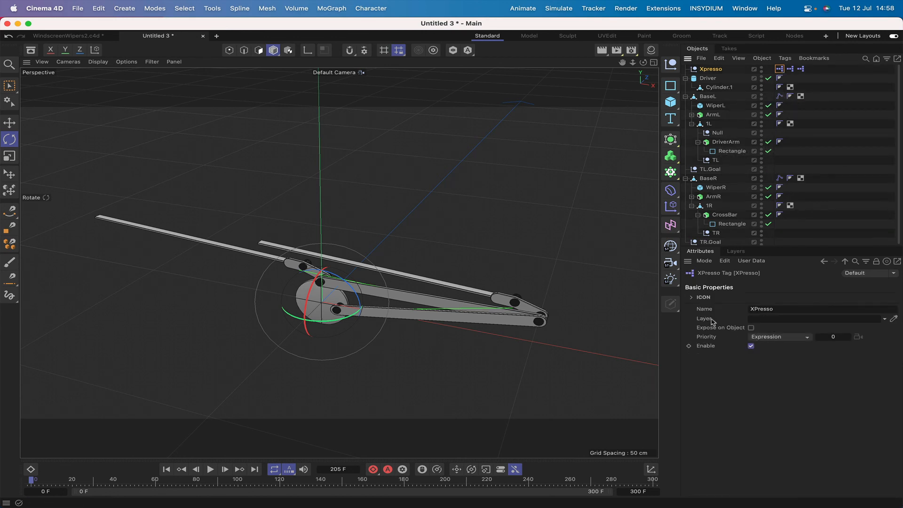
{"action": "left_click", "coordinate": [807, 334]}
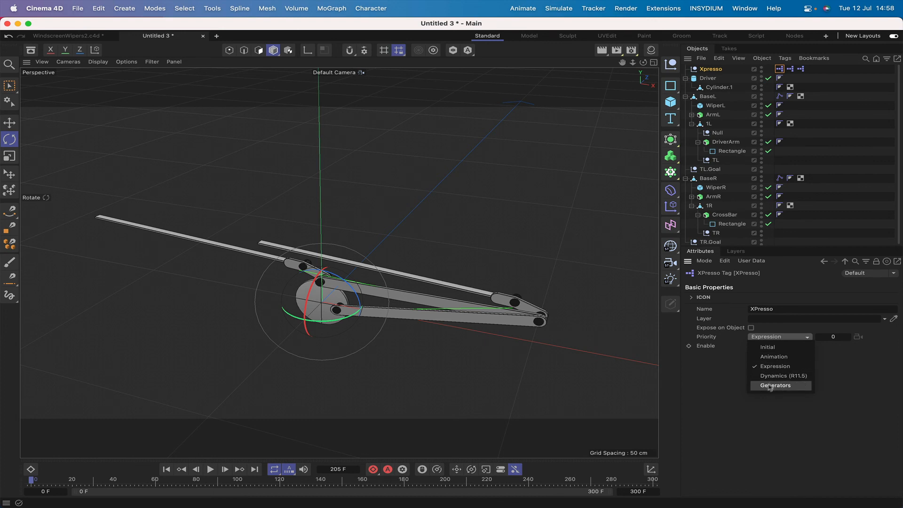
{"action": "key", "text": "Escape"}
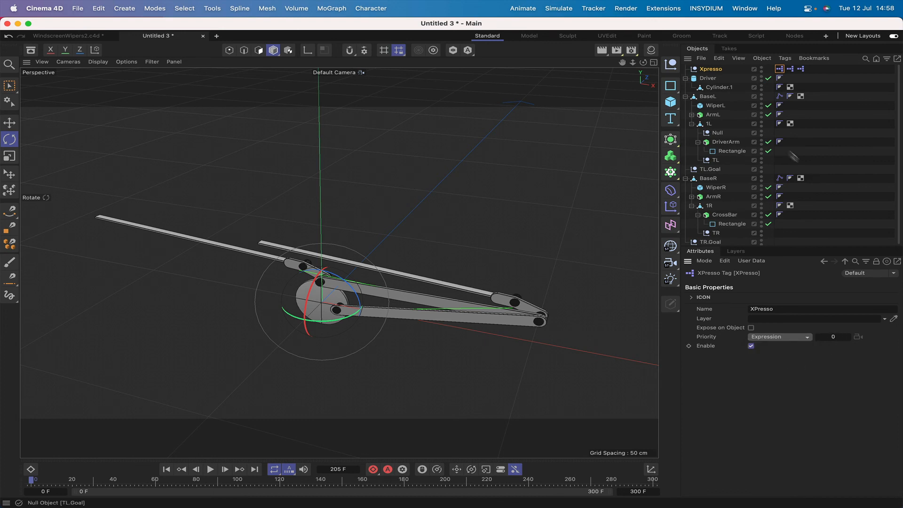
{"action": "left_click", "coordinate": [780, 96]}
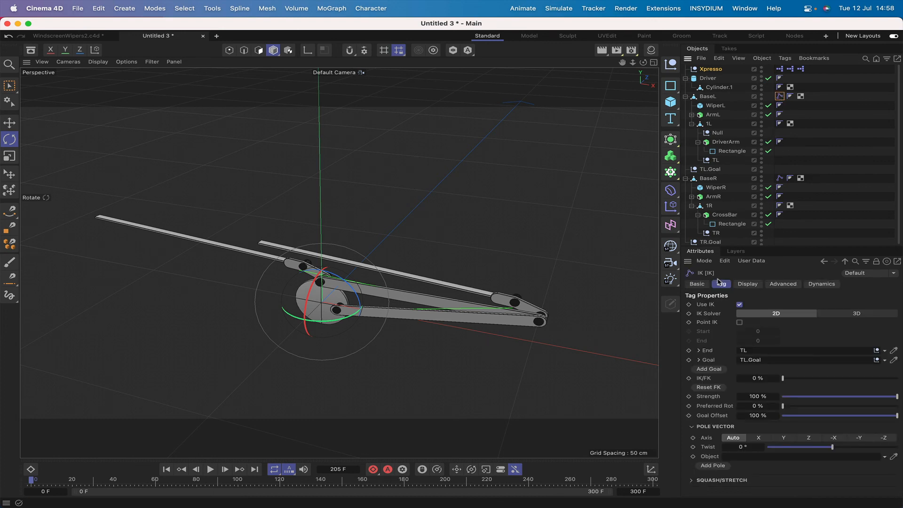
{"action": "left_click", "coordinate": [697, 284]}
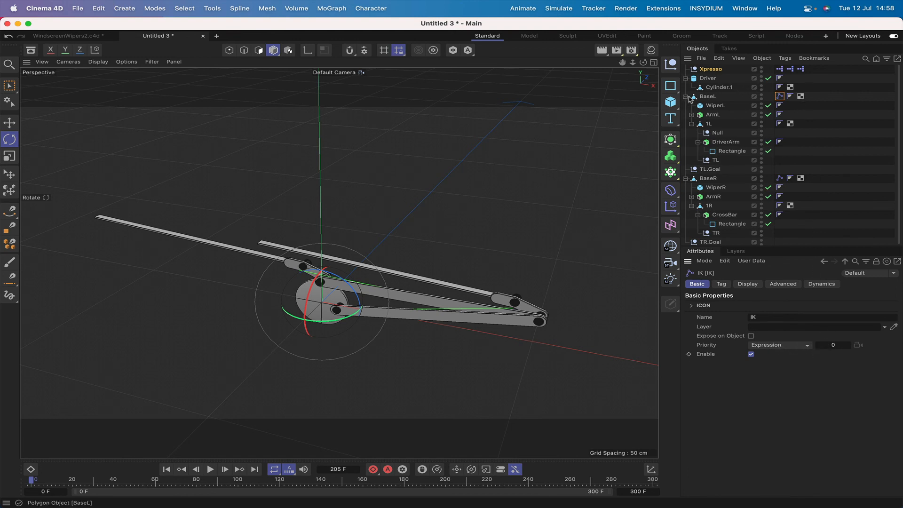
Rename the Xpresso null as Xpresso1 and add two new null objects to the scene
{"action": "double_click", "coordinate": [709, 69]}
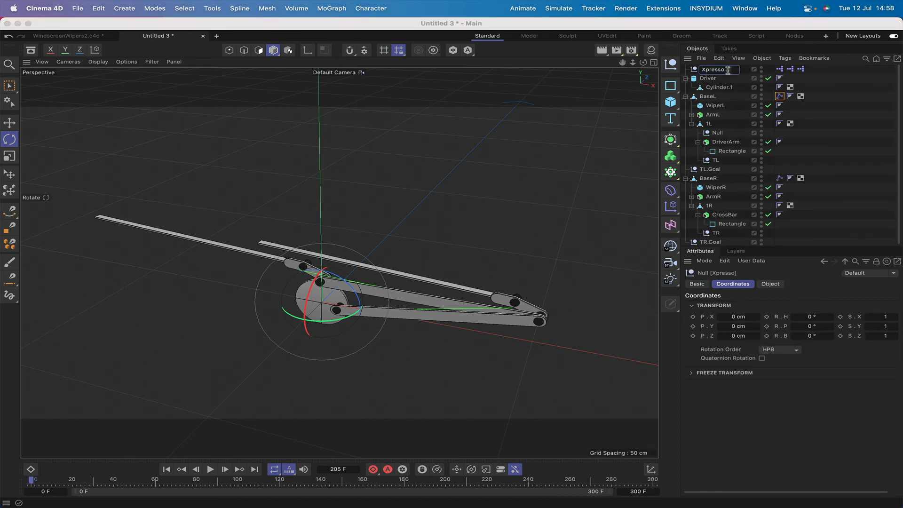
{"action": "key", "text": "Return"}
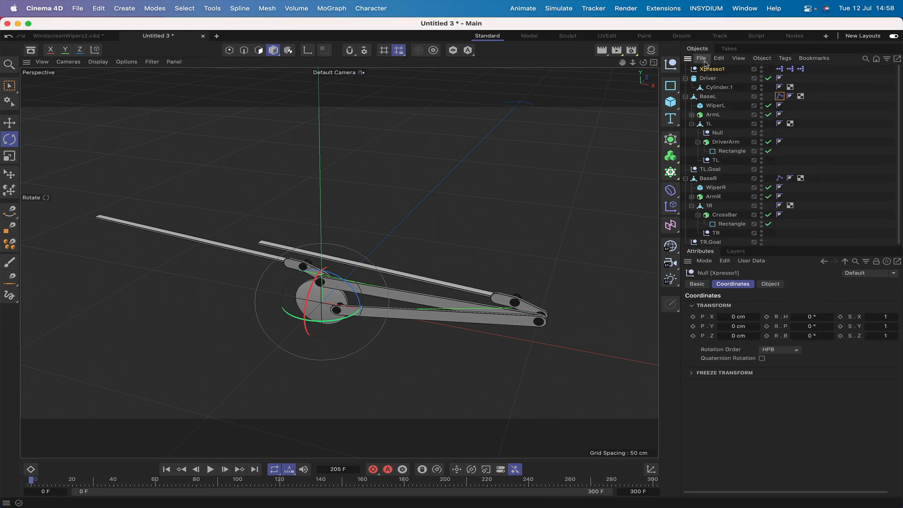
{"action": "left_click", "coordinate": [670, 64]}
{"action": "left_click", "coordinate": [670, 64]}
Rename the two new null objects as Xpresso2 and Xpresso3
{"action": "double_click", "coordinate": [706, 78]}
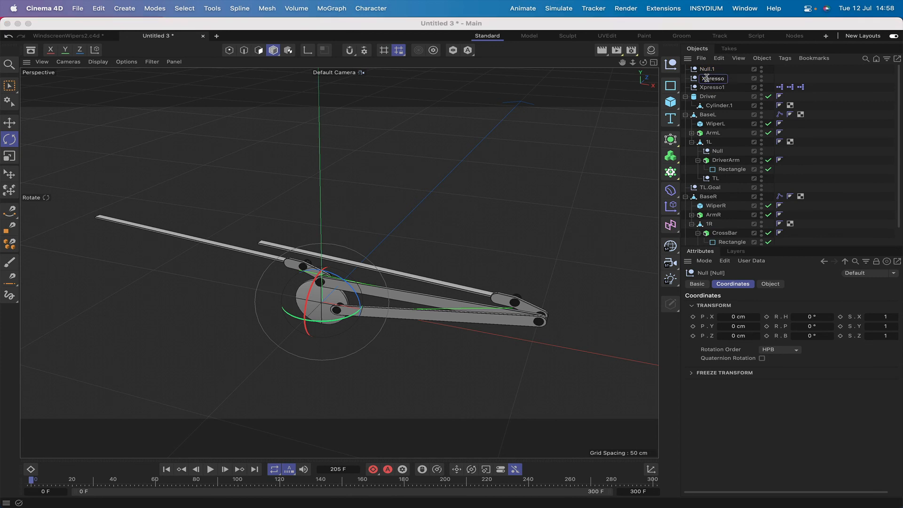
{"action": "type", "text": "Xpresso2"}
{"action": "key", "text": "Return"}
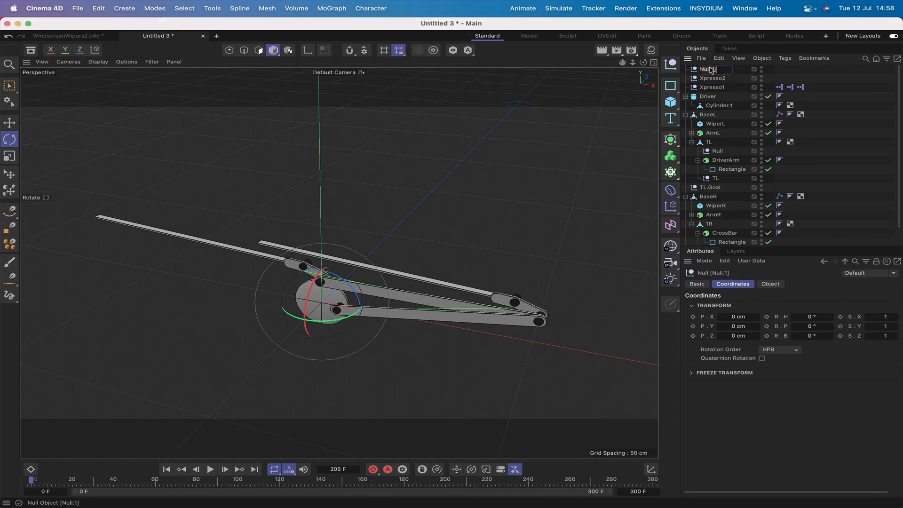
{"action": "double_click", "coordinate": [709, 69]}
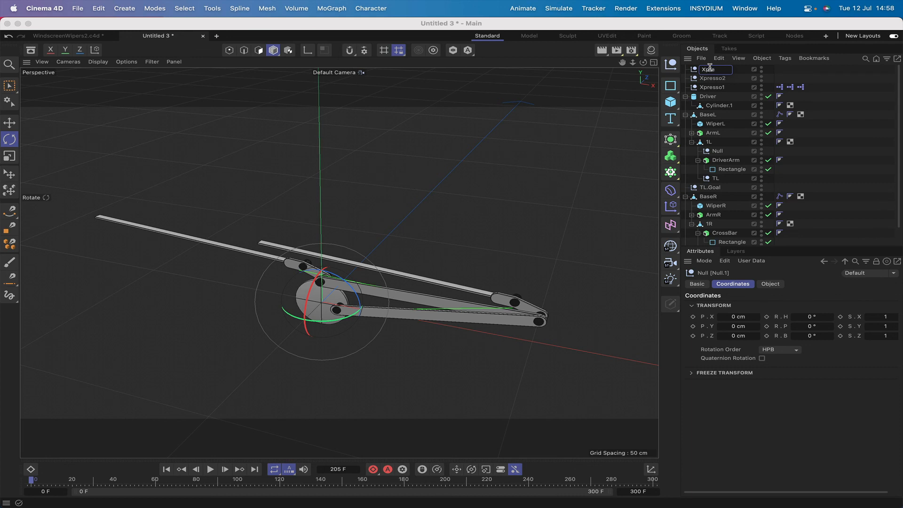
{"action": "type", "text": "Xpresso3"}
{"action": "key", "text": "Return"}
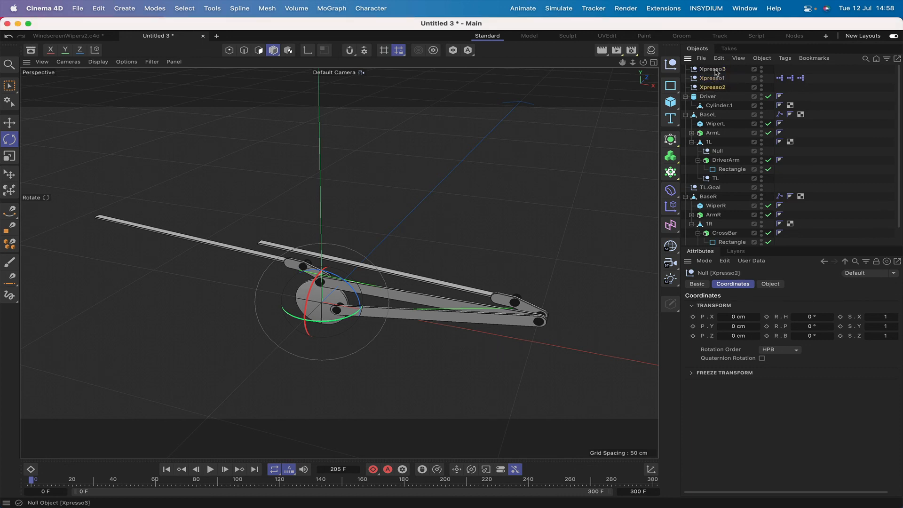
Move one XPresso tag each from Xpresso1 onto Xpresso2 and Xpresso3, and place these nulls directly above BaseL and BaseR in the hierarchy
{"action": "left_click_drag", "start_coordinate": [715, 71], "coordinate": [719, 92]}
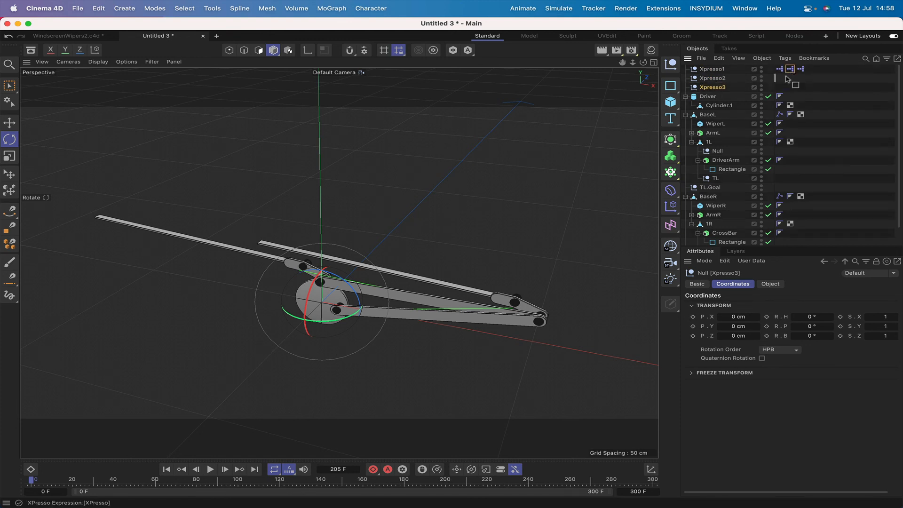
{"action": "left_click_drag", "start_coordinate": [779, 82], "coordinate": [781, 78]}
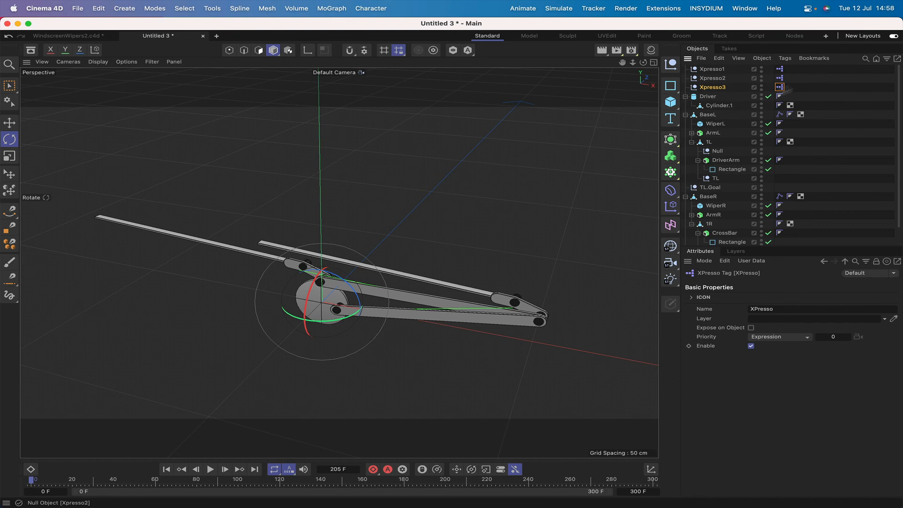
{"action": "left_click", "coordinate": [685, 115]}
{"action": "left_click", "coordinate": [685, 133]}
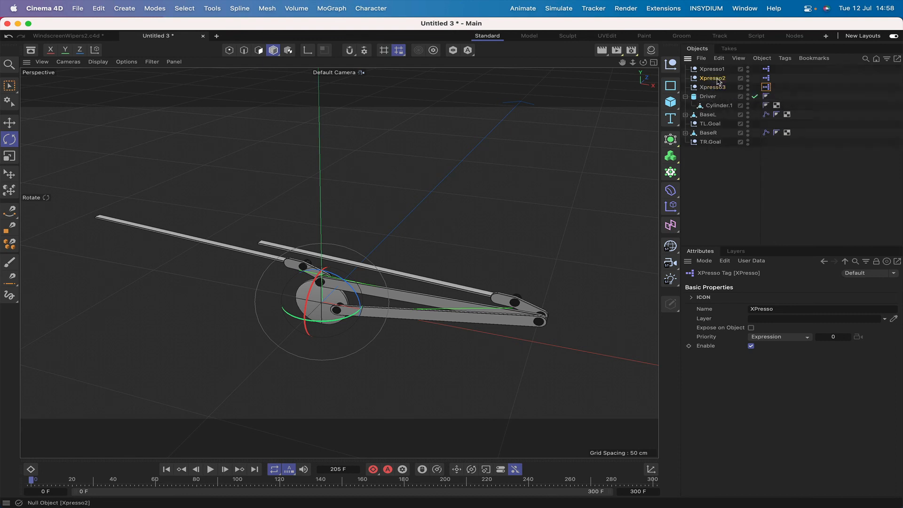
{"action": "left_click_drag", "start_coordinate": [714, 78], "coordinate": [714, 113]}
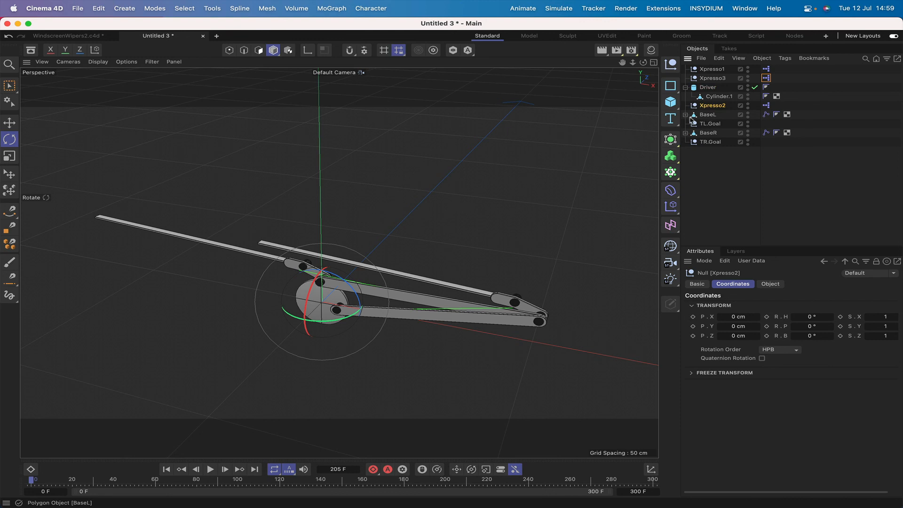
{"action": "left_click", "coordinate": [686, 87]}
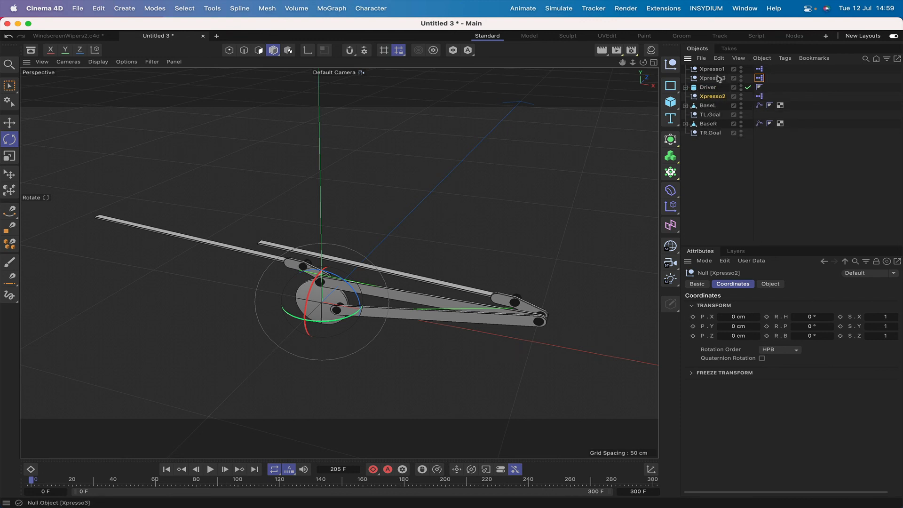
{"action": "left_click_drag", "start_coordinate": [725, 105], "coordinate": [714, 123]}
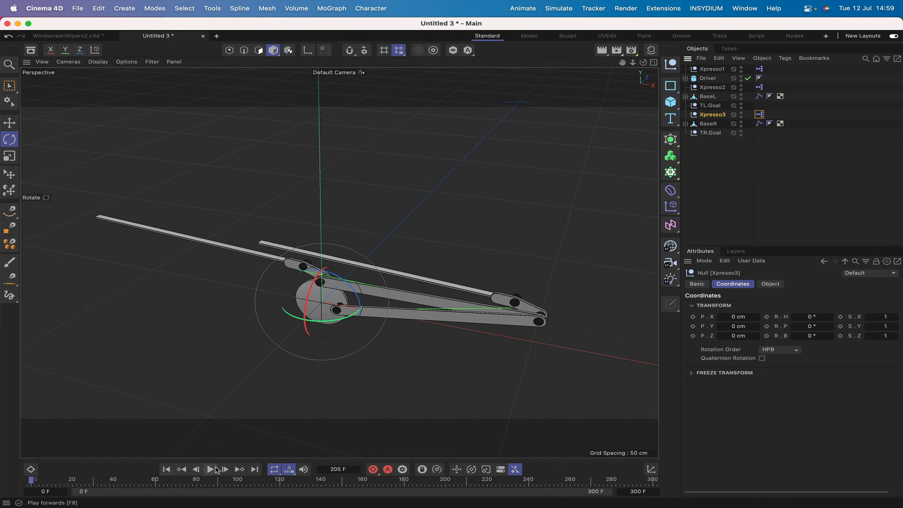
Play back the wiper animation from the first frame, examine the linkage from several perspective angles and the top view, and stop it
{"action": "left_click", "coordinate": [210, 469]}
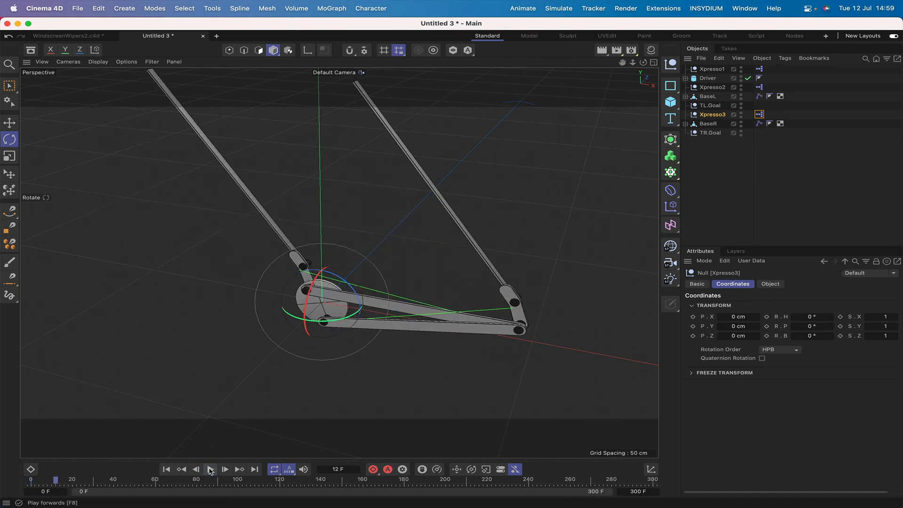
{"action": "left_click", "coordinate": [166, 469]}
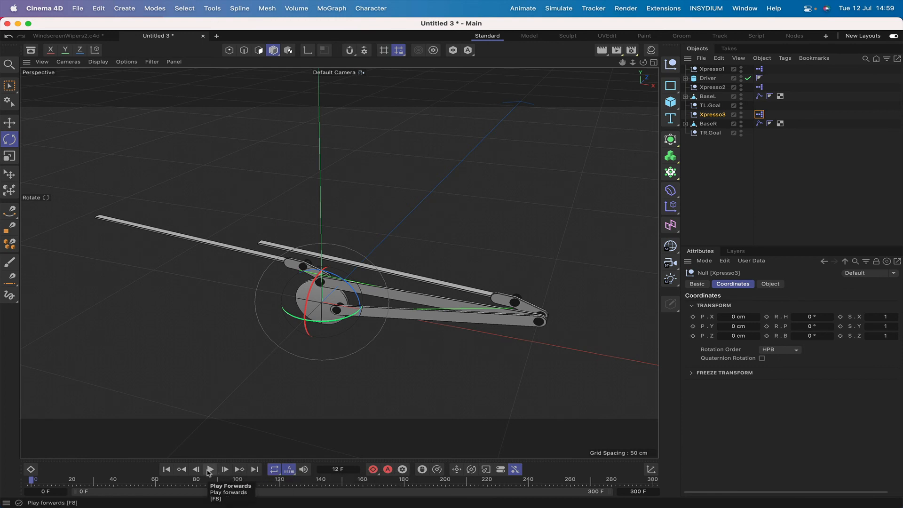
{"action": "left_click", "coordinate": [210, 469]}
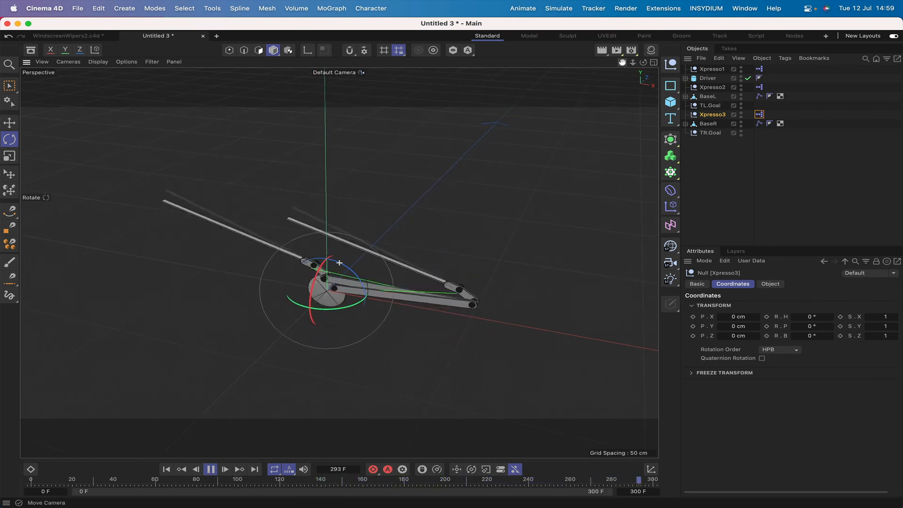
{"action": "left_click", "coordinate": [715, 157]}
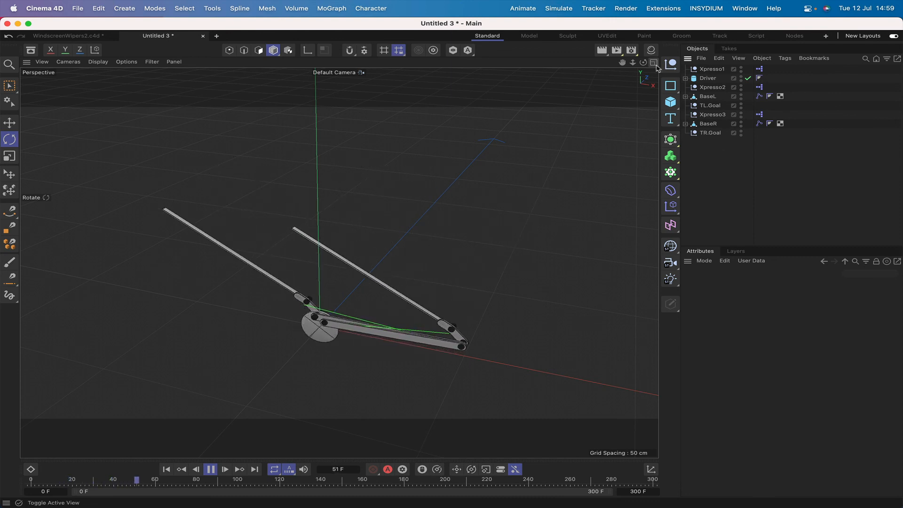
{"action": "left_click_drag", "start_coordinate": [643, 61], "coordinate": [568, 54]}
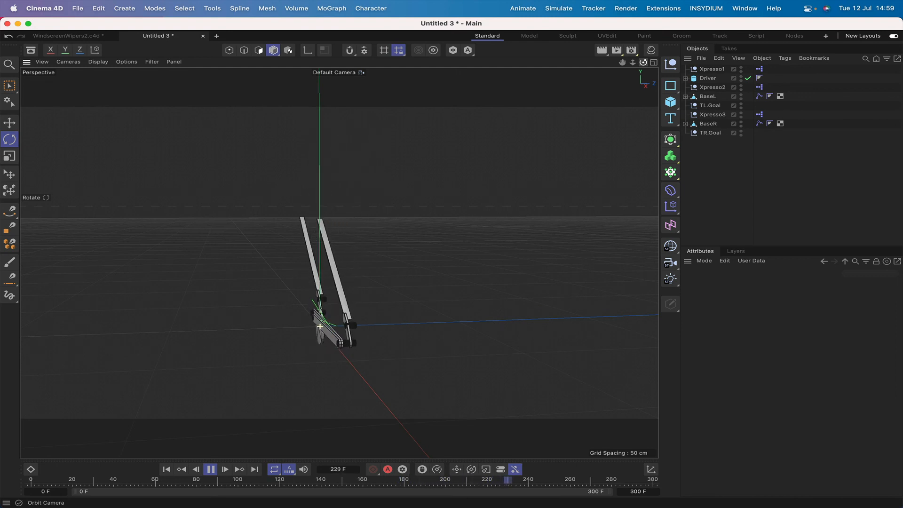
{"action": "left_click_drag", "start_coordinate": [642, 62], "coordinate": [776, 51]}
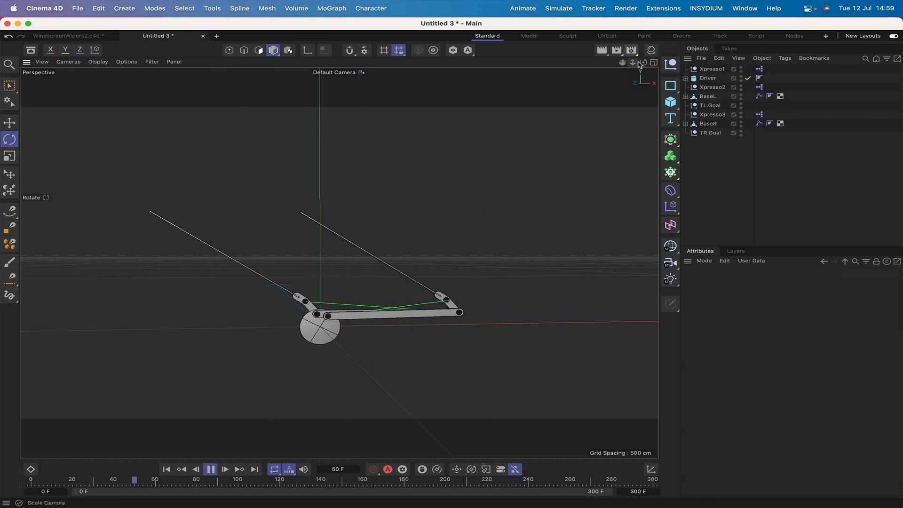
{"action": "key", "text": "F2"}
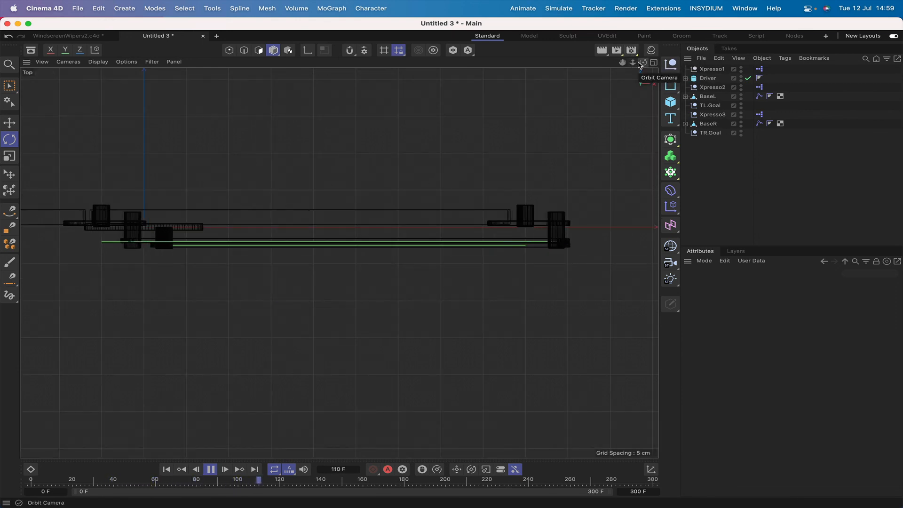
{"action": "key", "text": "F1"}
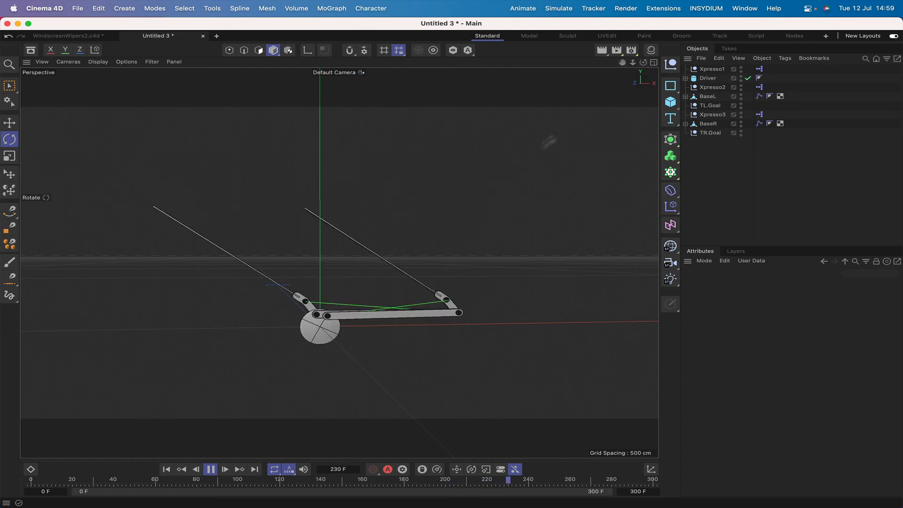
{"action": "key", "text": "F8"}
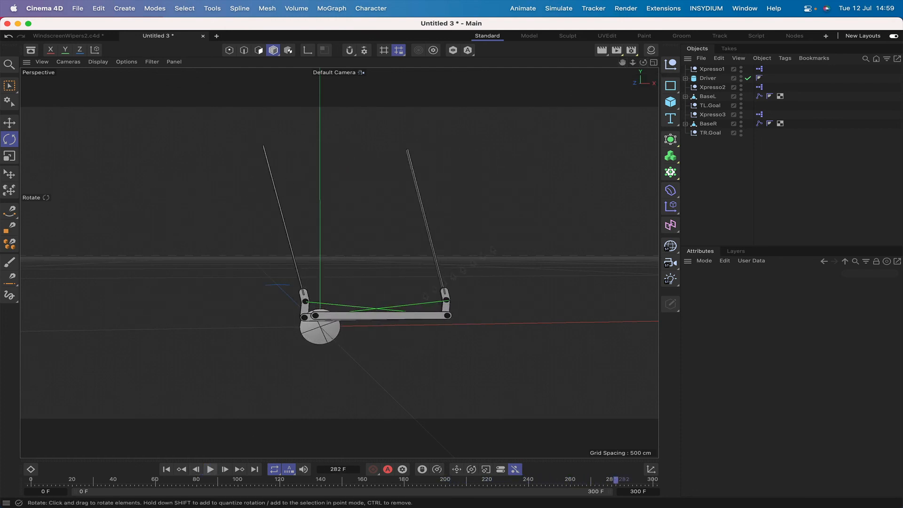
Move the Driver disc down along the vertical axis so it sits below the crossbar between the wiper arms
{"action": "left_click_drag", "start_coordinate": [643, 62], "coordinate": [642, 66]}
{"action": "right_click_drag", "start_coordinate": [622, 63], "coordinate": [620, 62]}
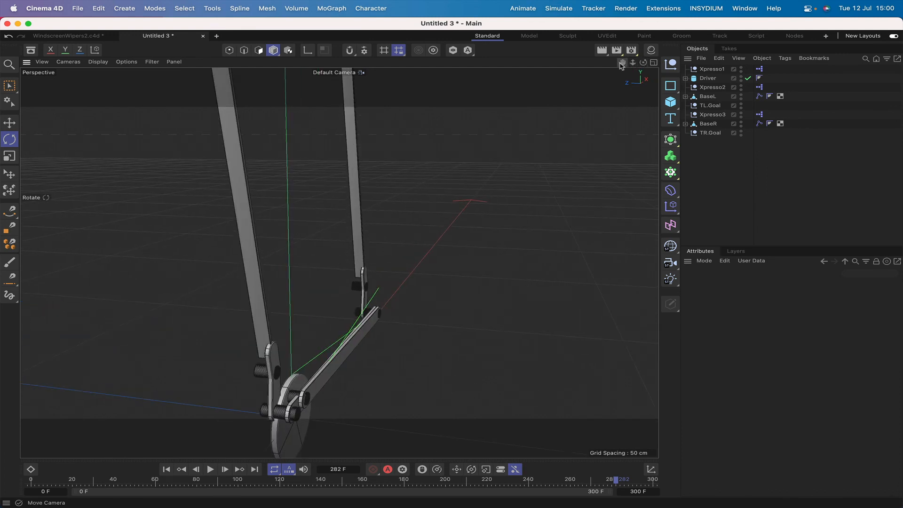
{"action": "left_click_drag", "start_coordinate": [620, 63], "coordinate": [642, 66]}
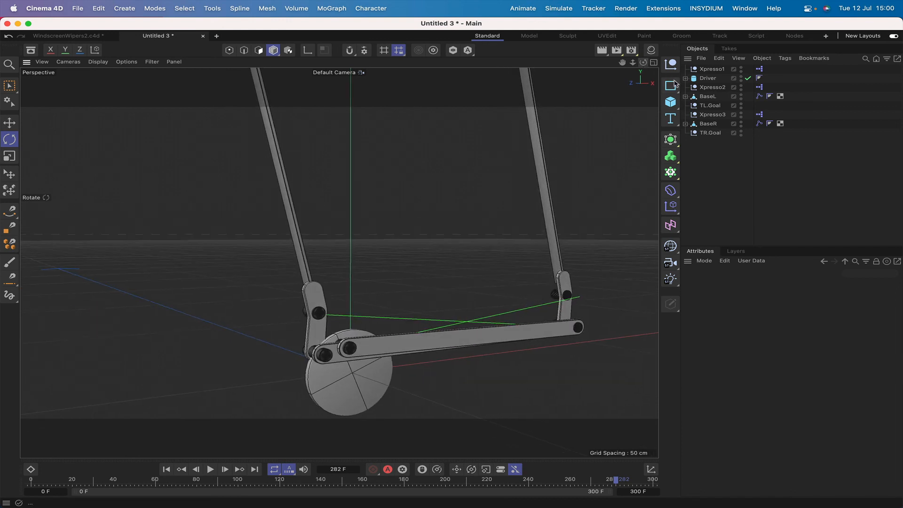
{"action": "left_click", "coordinate": [708, 78]}
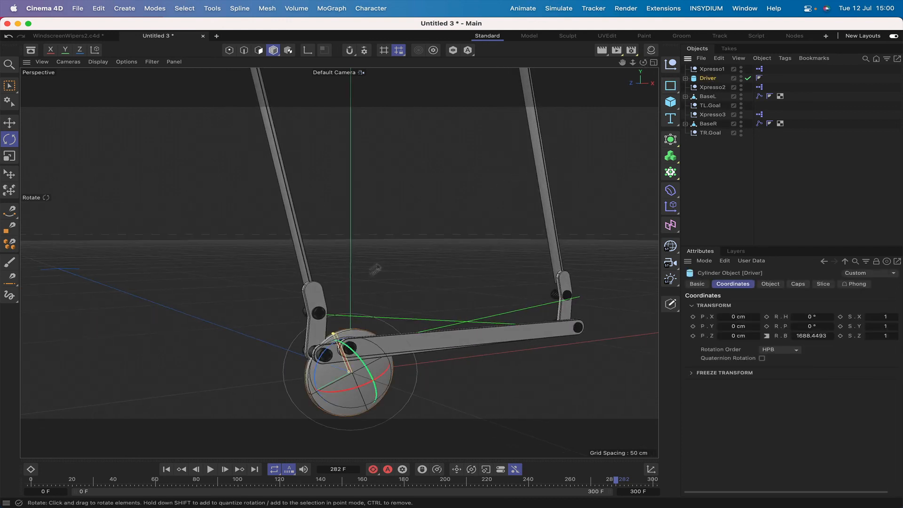
{"action": "key", "text": "e"}
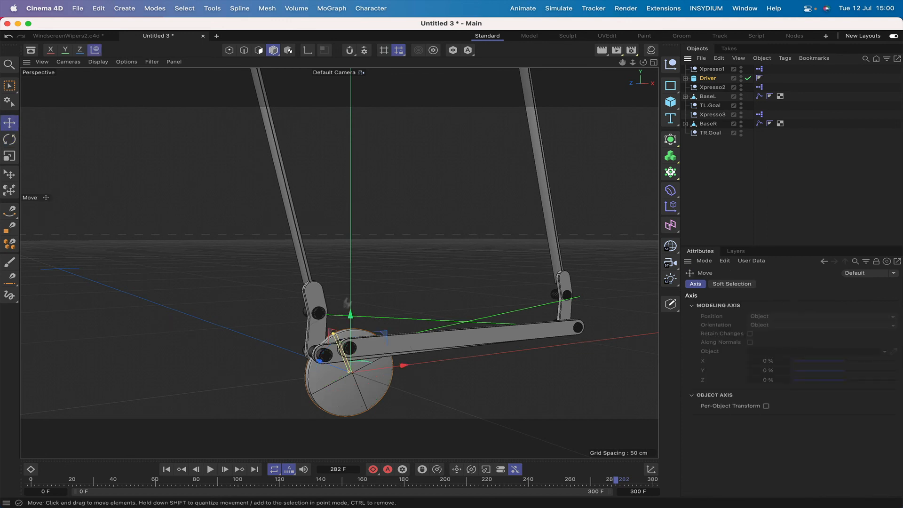
{"action": "left_click_drag", "start_coordinate": [350, 316], "coordinate": [347, 358]}
Examine the linkage with the lowered Driver, play back the wiper motion and stop it
{"action": "left_click_drag", "start_coordinate": [644, 62], "coordinate": [598, 25]}
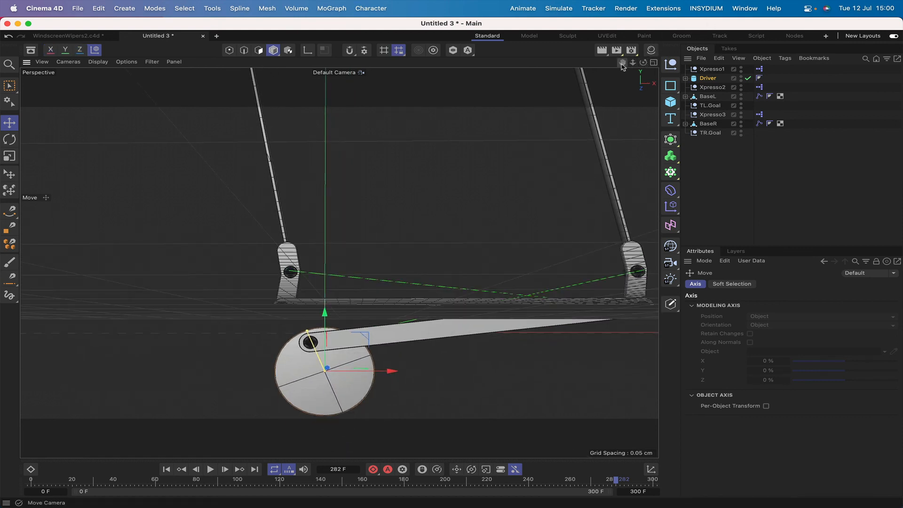
{"action": "right_click_drag", "start_coordinate": [622, 63], "coordinate": [588, 63]}
{"action": "left_click_drag", "start_coordinate": [622, 63], "coordinate": [614, 91]}
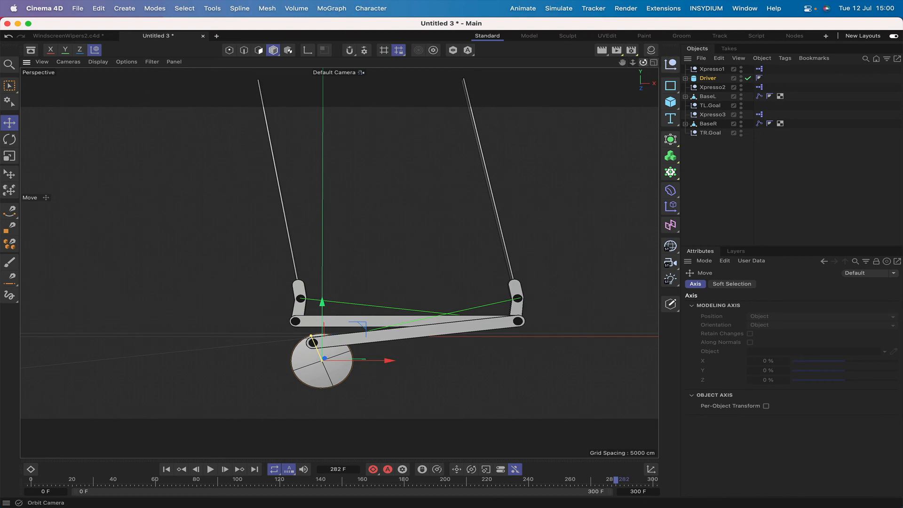
{"action": "left_click_drag", "start_coordinate": [642, 63], "coordinate": [629, 70]}
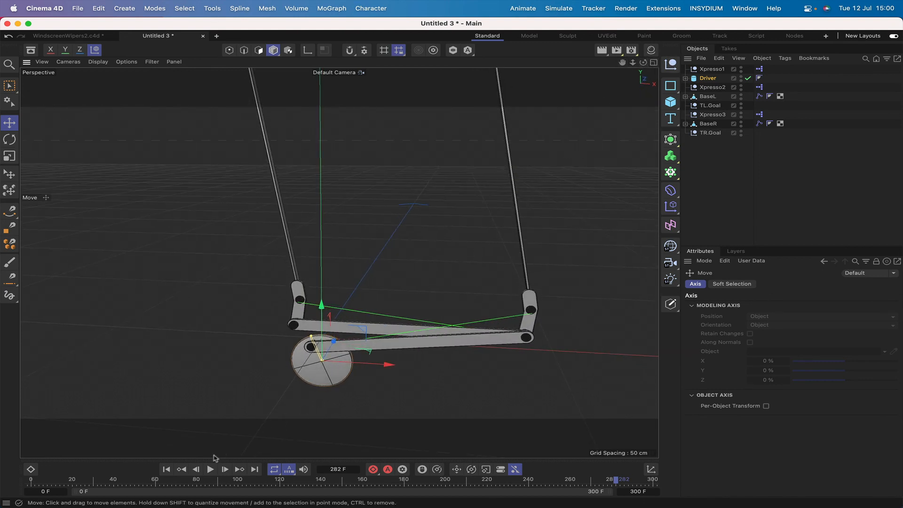
{"action": "left_click", "coordinate": [209, 470]}
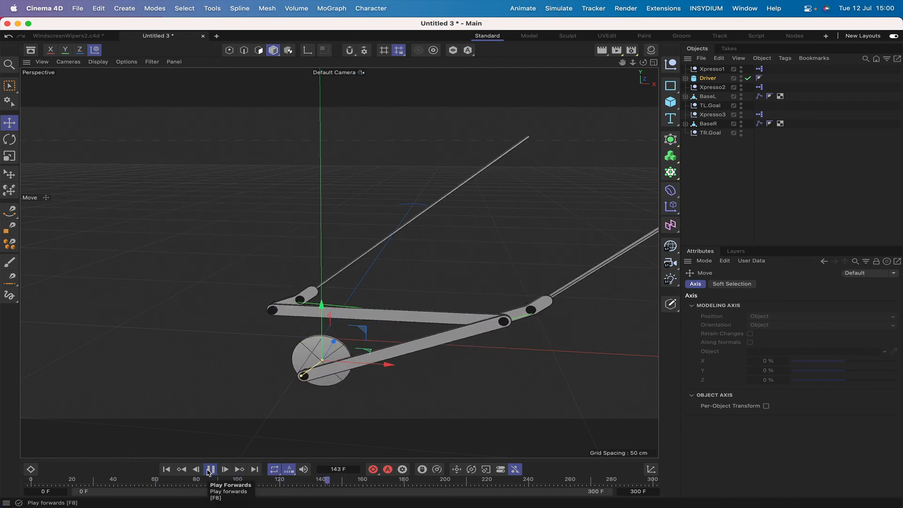
{"action": "left_click", "coordinate": [210, 470]}
Shift the Driver slightly along the positive X axis and play back the wiper motion to test it
{"action": "left_click_drag", "start_coordinate": [397, 365], "coordinate": [395, 367]}
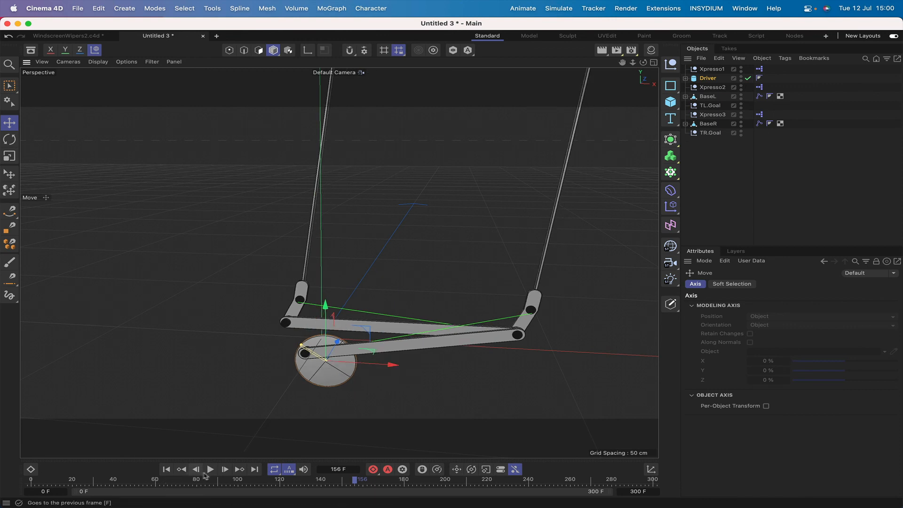
{"action": "left_click", "coordinate": [211, 469]}
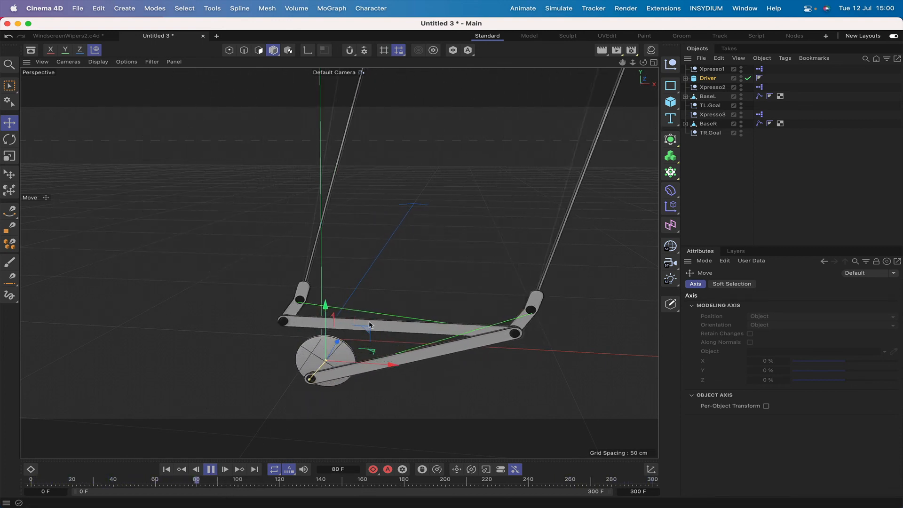
{"action": "left_click", "coordinate": [210, 469]}
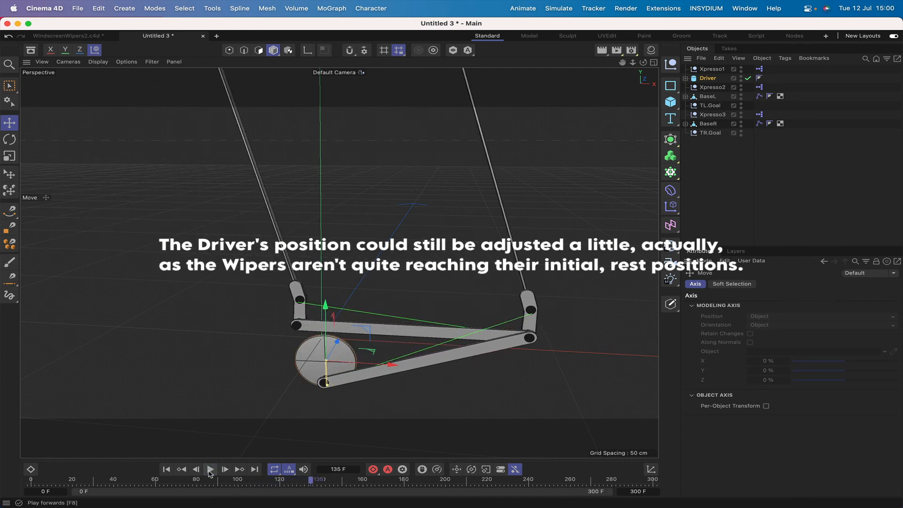
Group all the rig's objects under a new null named WindscreenWipers
{"action": "left_click_drag", "start_coordinate": [716, 164], "coordinate": [698, 66]}
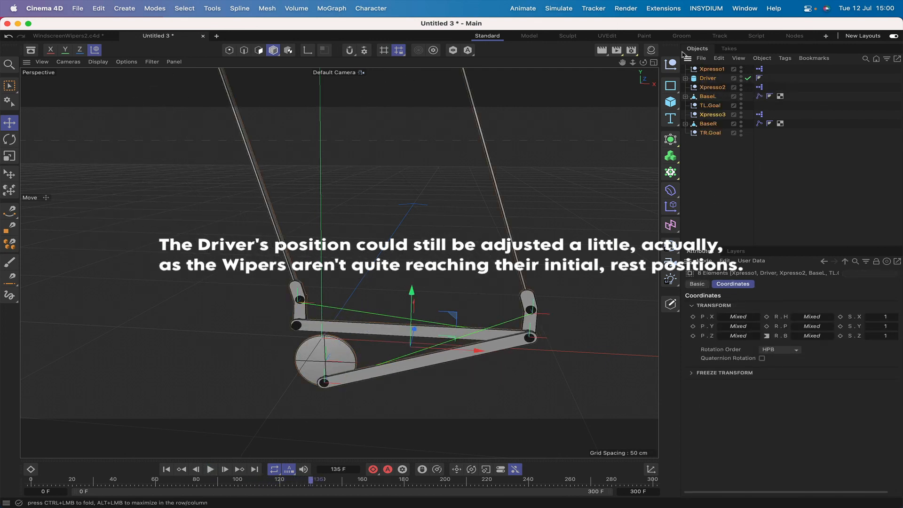
{"action": "left_click", "coordinate": [670, 65]}
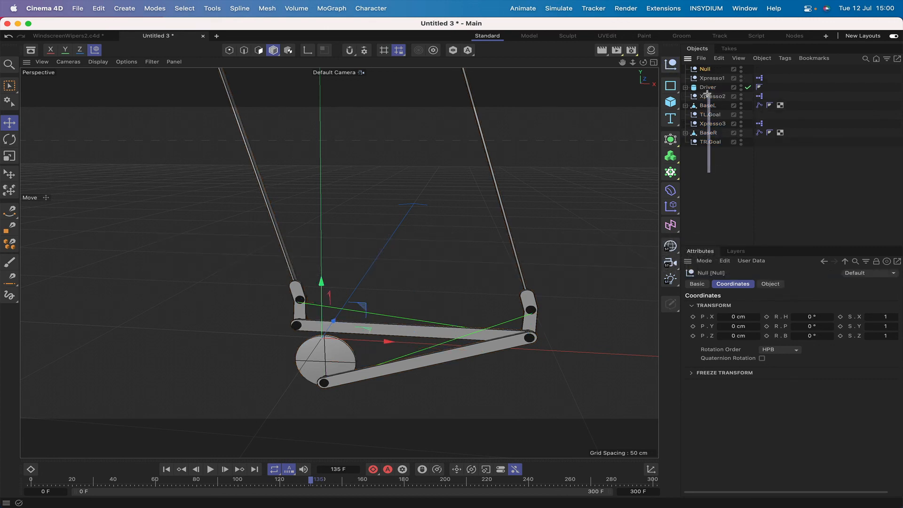
{"action": "left_click_drag", "start_coordinate": [708, 78], "coordinate": [708, 70]}
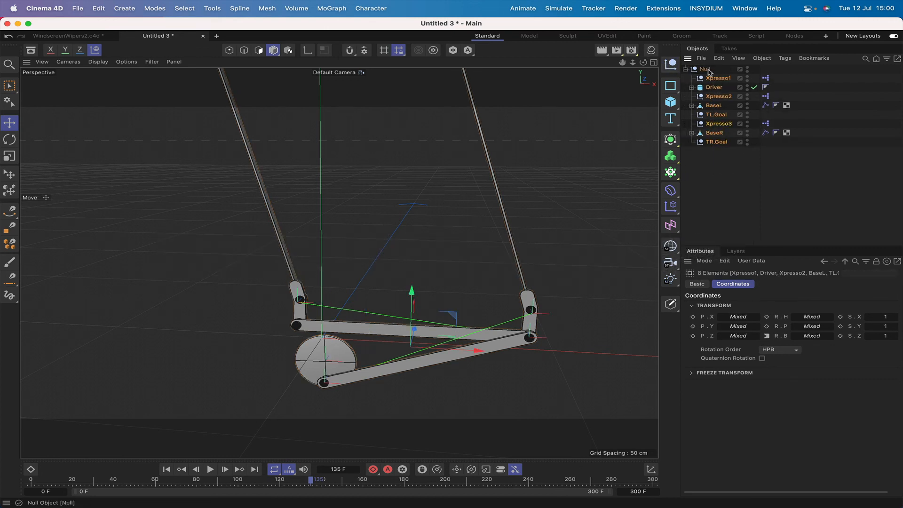
{"action": "double_click", "coordinate": [707, 69]}
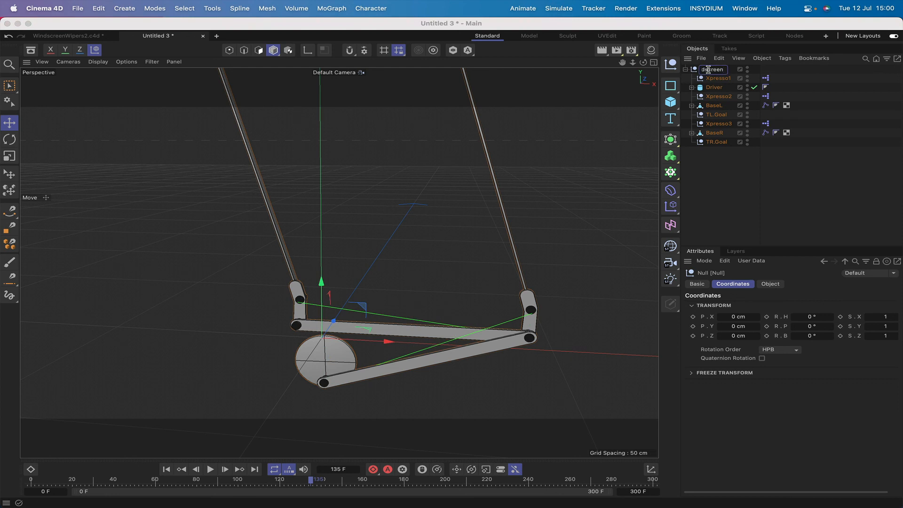
{"action": "type", "text": "WindscreenWipers"}
{"action": "key", "text": "Return"}
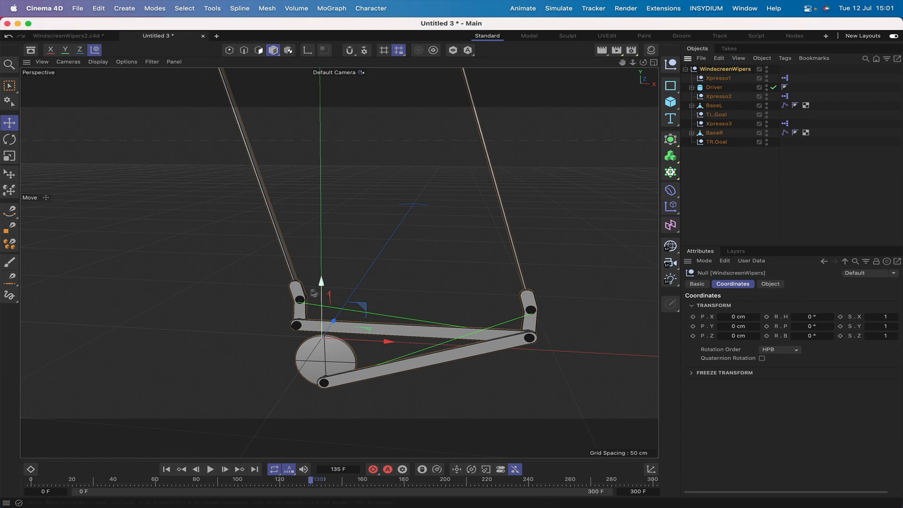
Test the linkage by moving the WindscreenWipers group up to about 7.59 cm on Y and along X and Z while the animation plays
{"action": "left_click_drag", "start_coordinate": [348, 332], "coordinate": [399, 305]}
{"action": "left_click", "coordinate": [210, 470]}
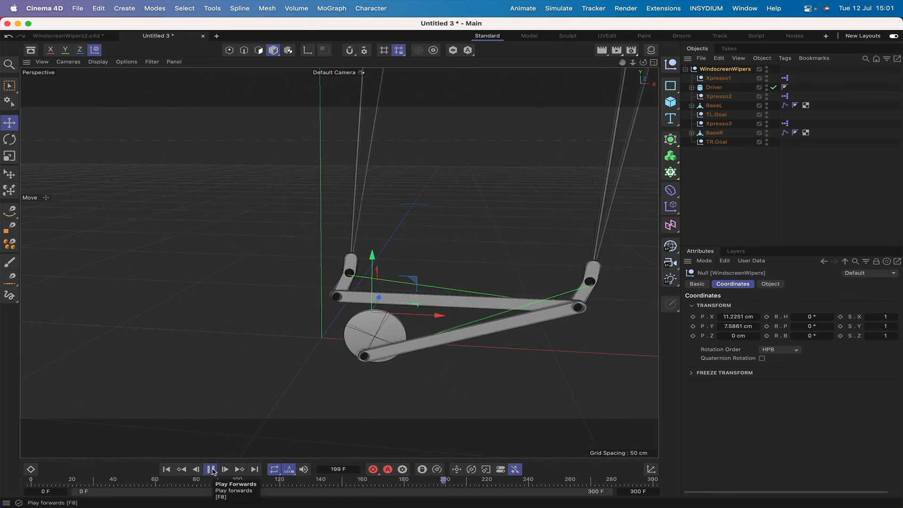
{"action": "left_click_drag", "start_coordinate": [380, 305], "coordinate": [281, 297]}
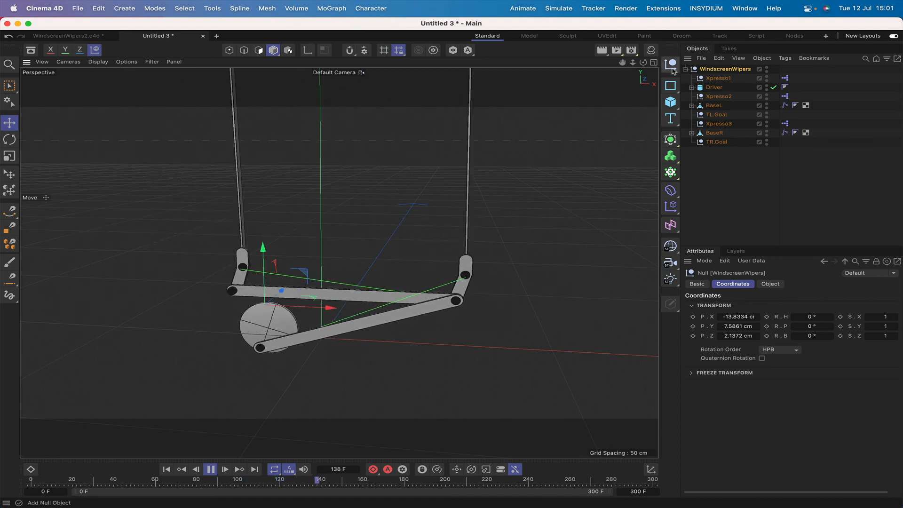
Undo the last moves of the WindscreenWipers group along X and Z, keeping its raised Y position
{"action": "key", "text": "super+z"}
{"action": "key", "text": "super+z"}
{"action": "key", "text": "super+z"}
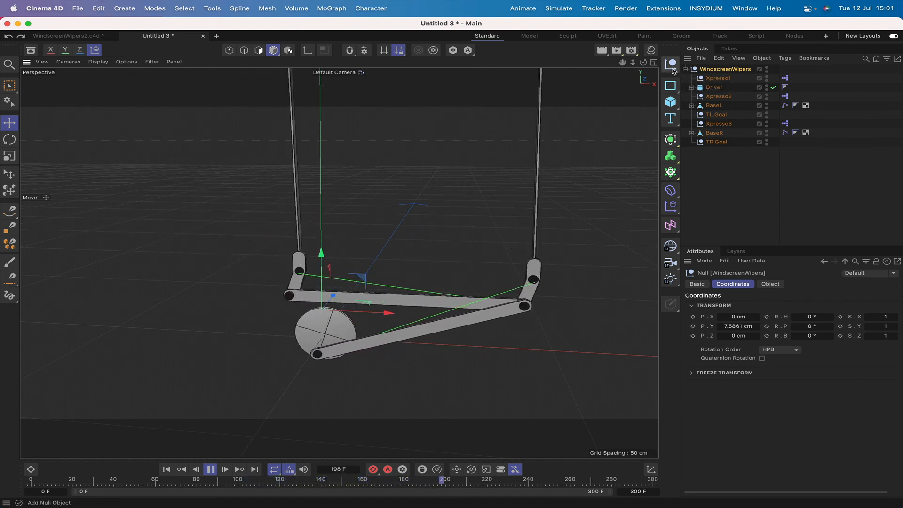
Examine the full length of both wiper arms during playback and stop the animation
{"action": "right_click_drag", "start_coordinate": [623, 64], "coordinate": [592, 64]}
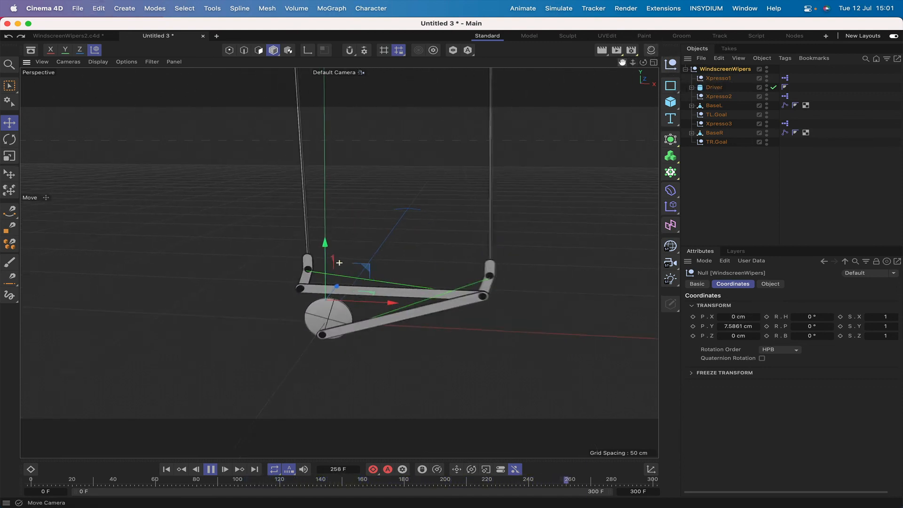
{"action": "left_click_drag", "start_coordinate": [624, 65], "coordinate": [611, 126]}
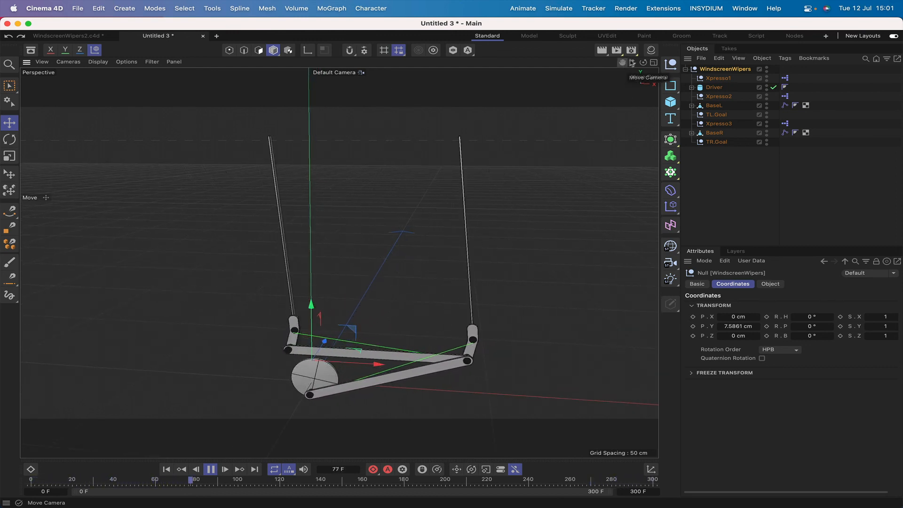
{"action": "left_click", "coordinate": [210, 470]}
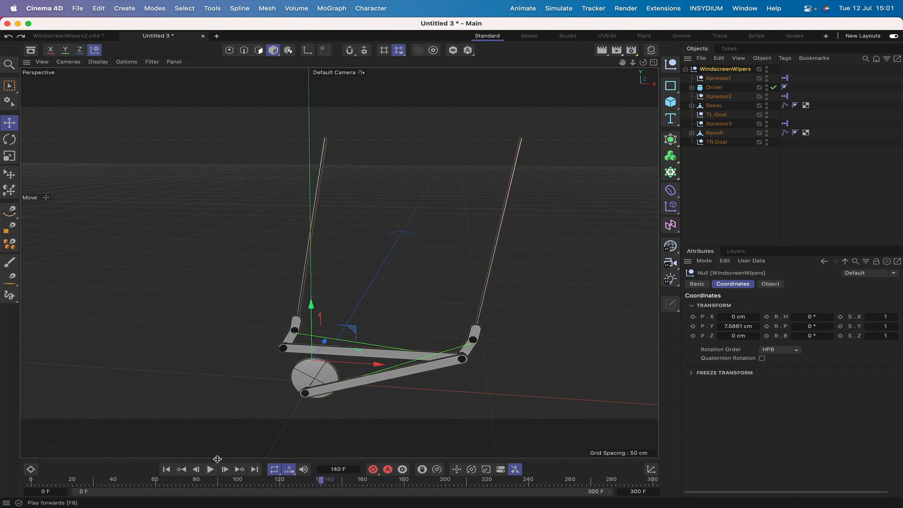